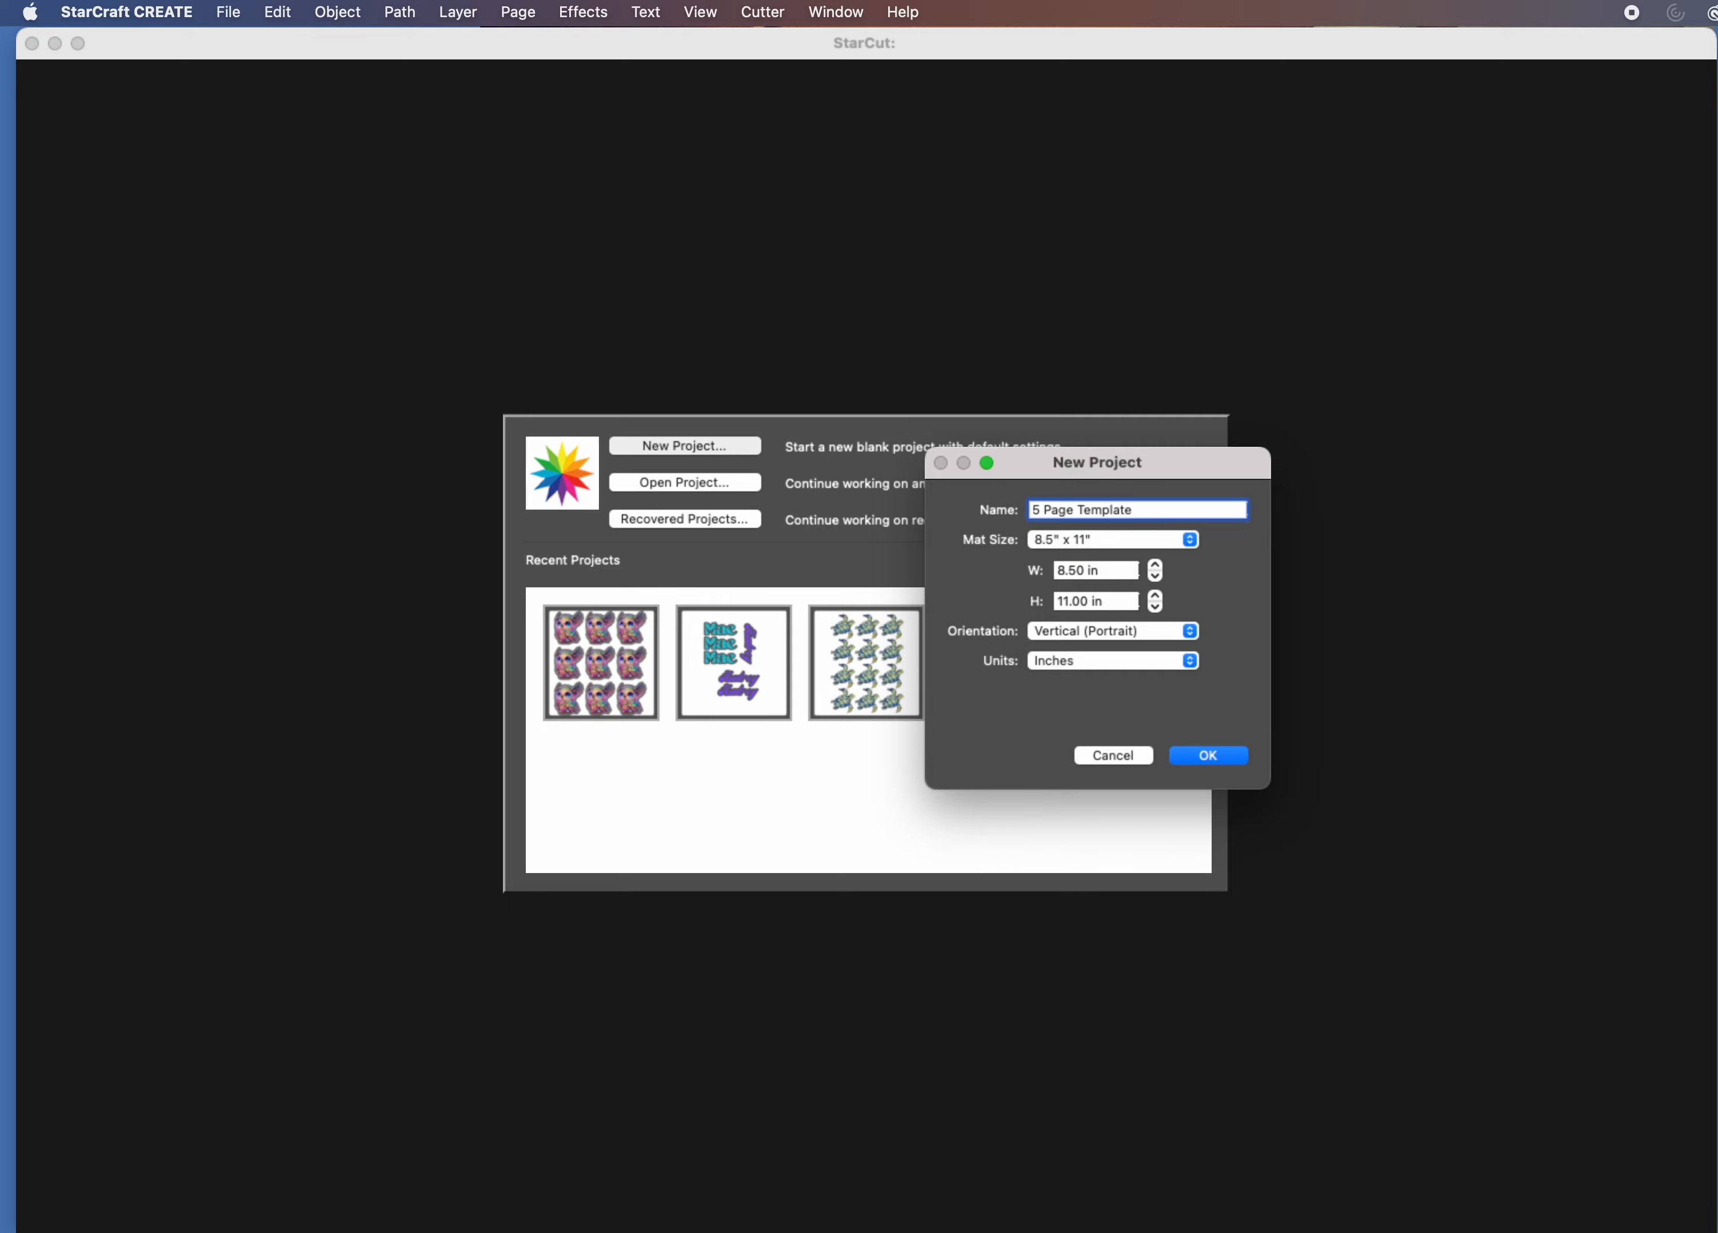
Create the 8.5" x 11" portrait project "5 Page Template" and add Page 2 through Page 5 with their default properties.
left_click(1232, 759)
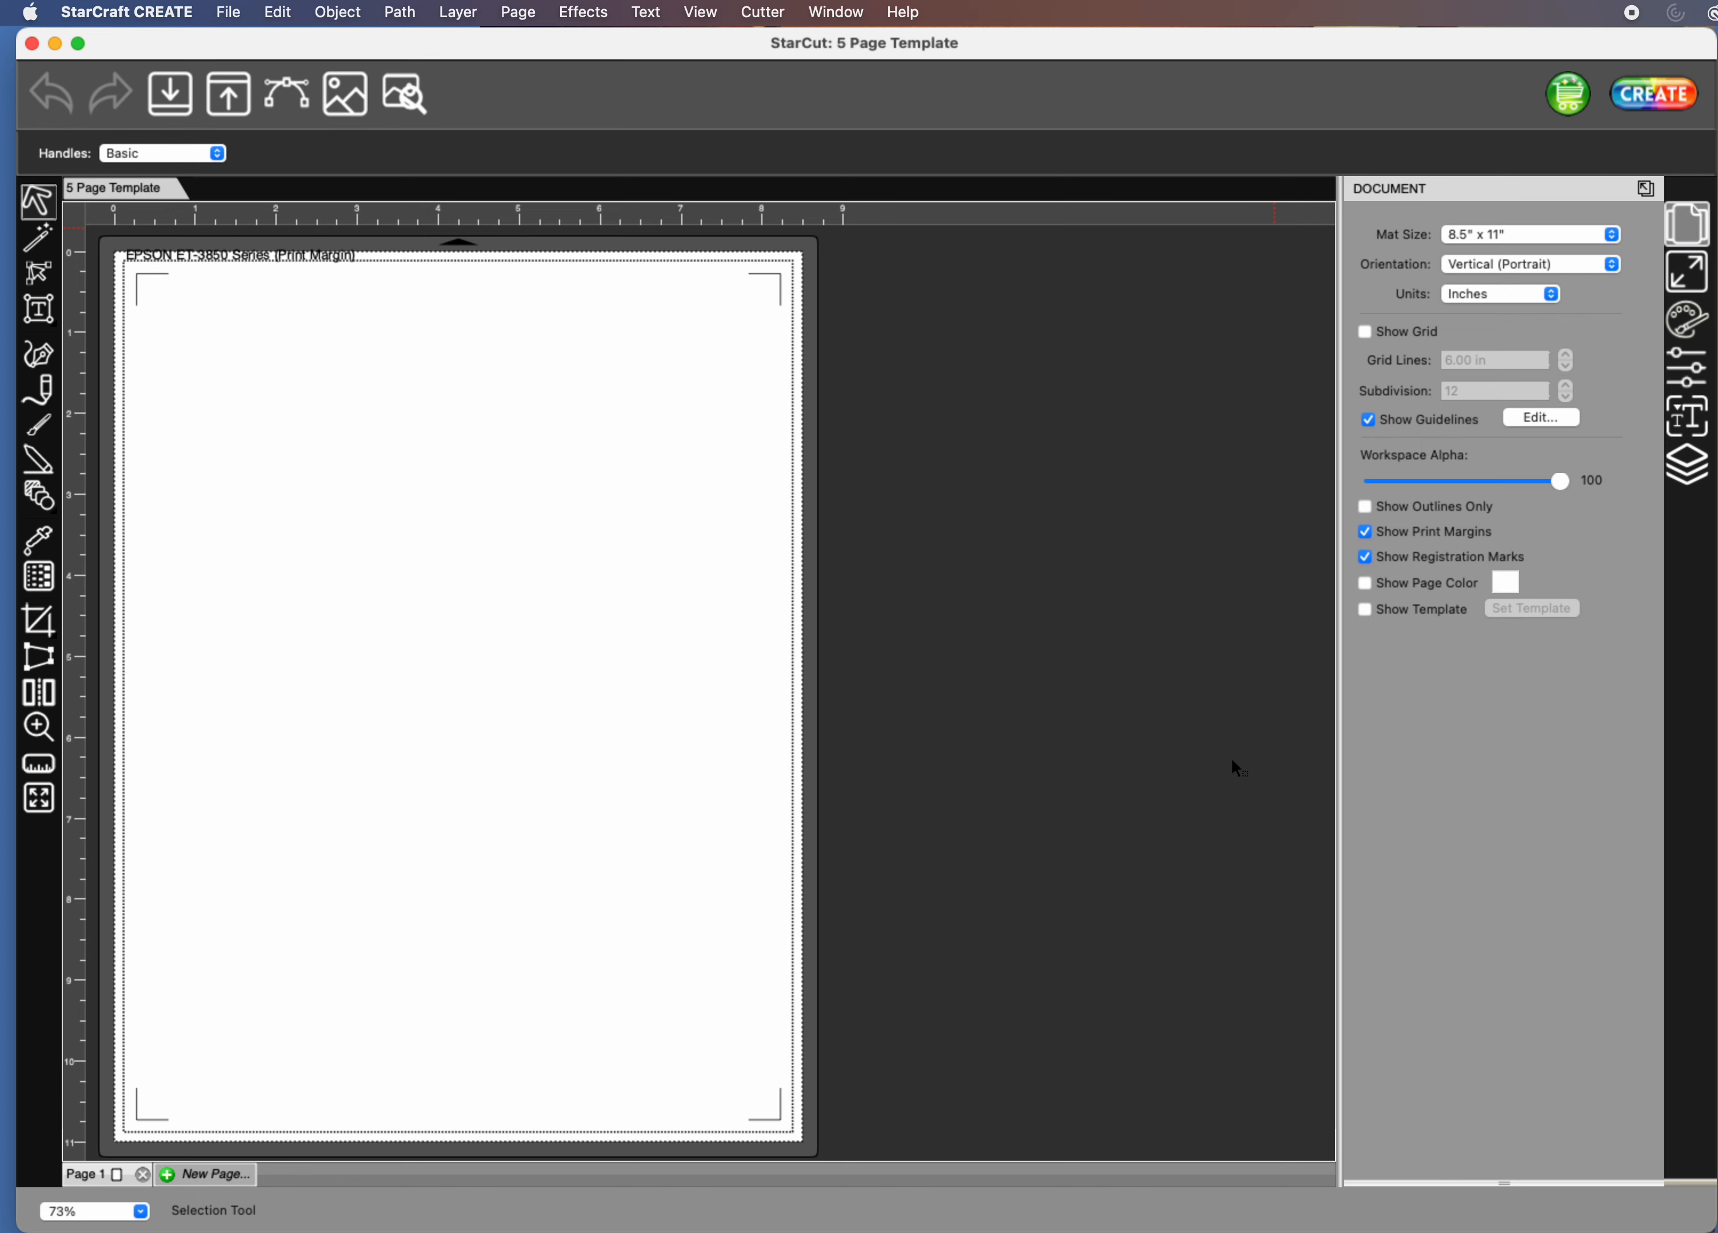
scroll(1231, 758, "down", 1)
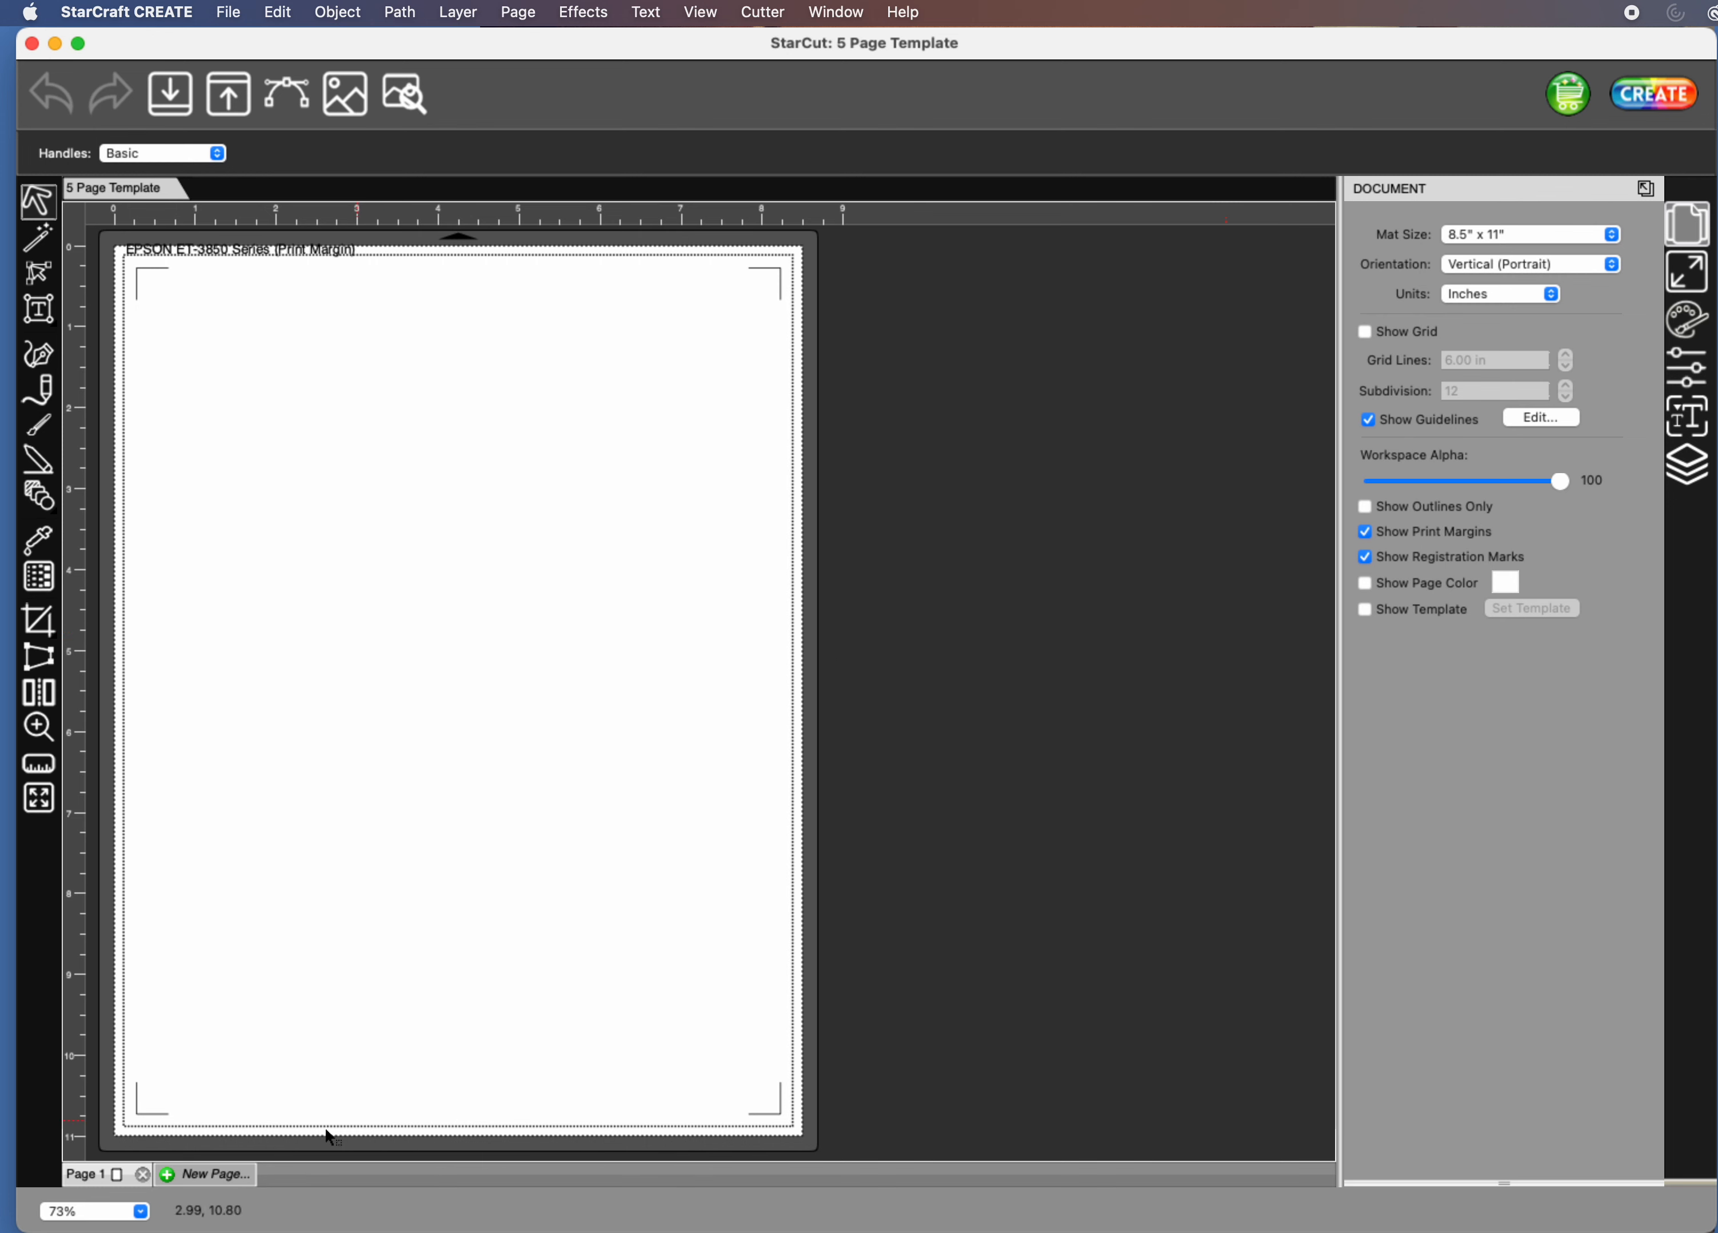
left_click(208, 1172)
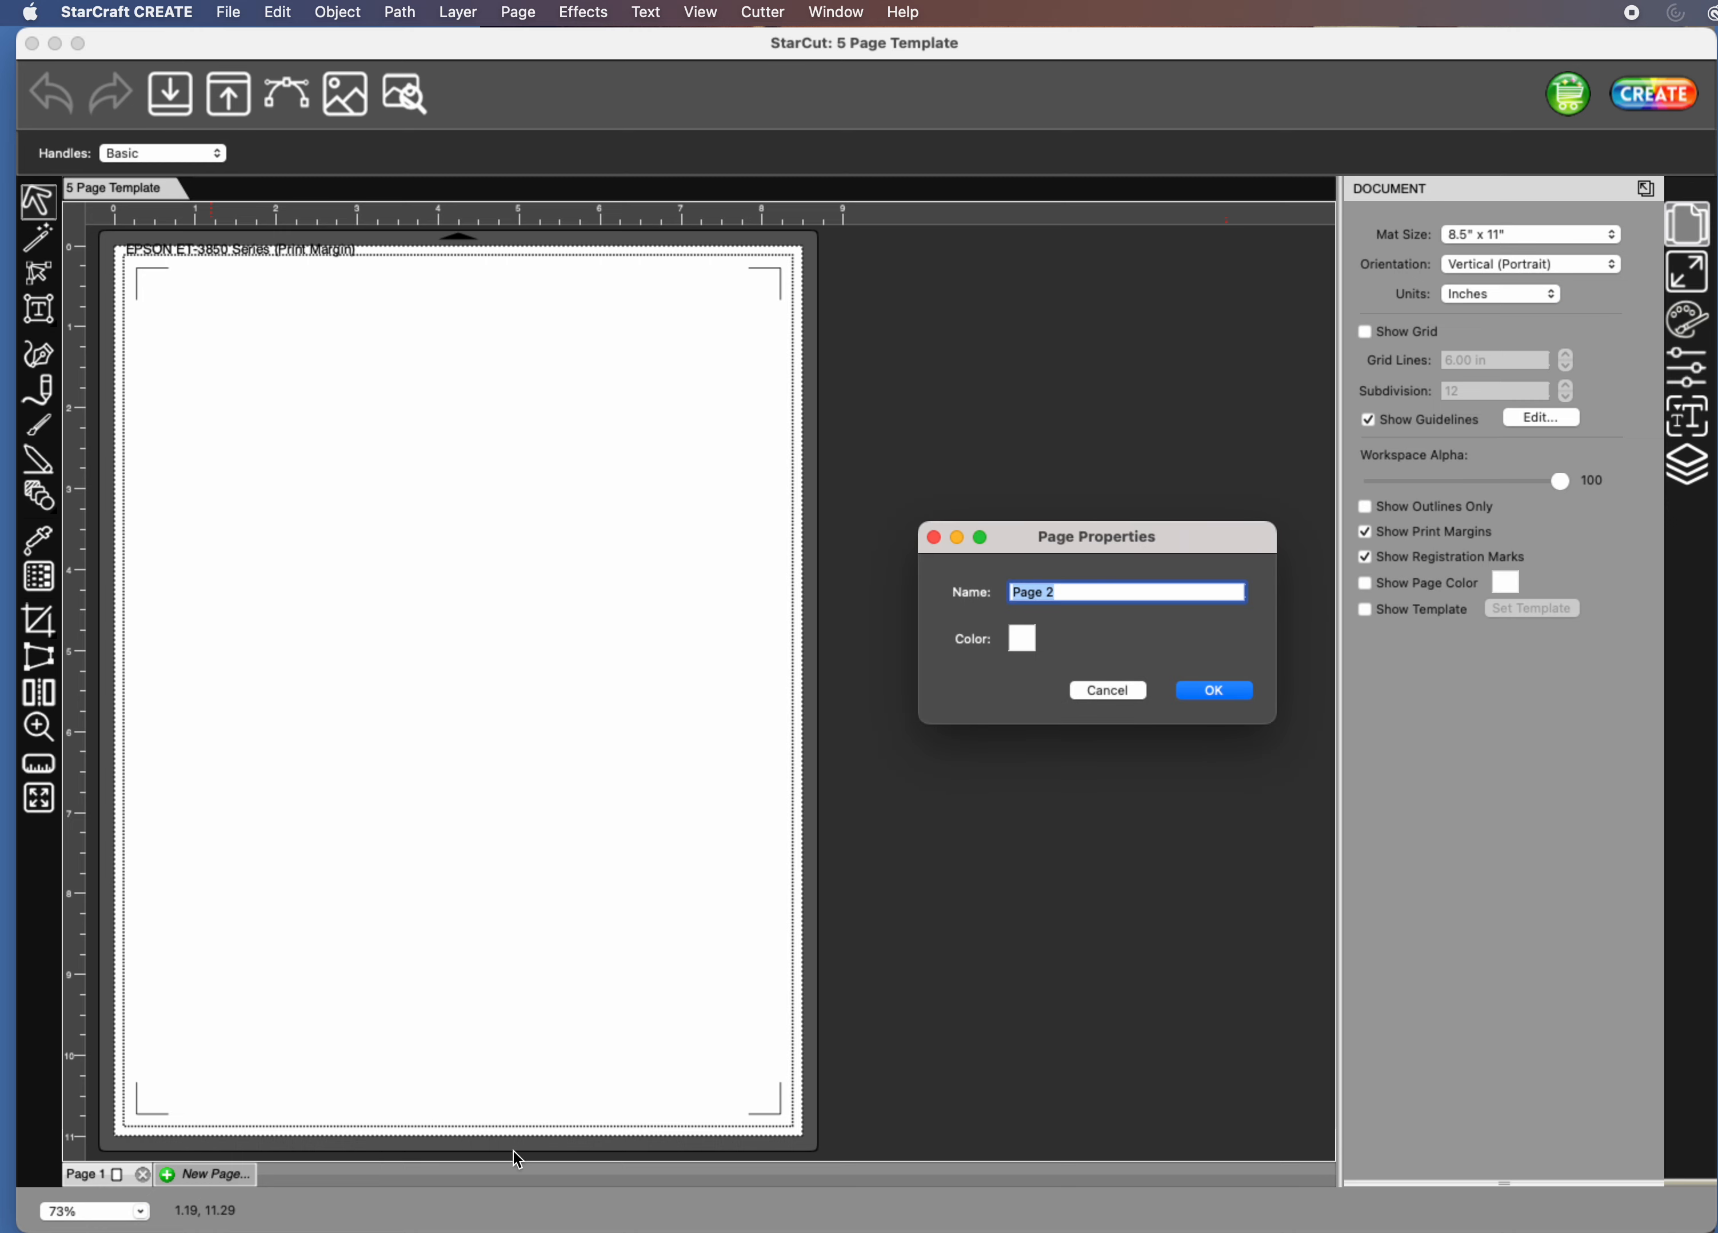
left_click(1225, 689)
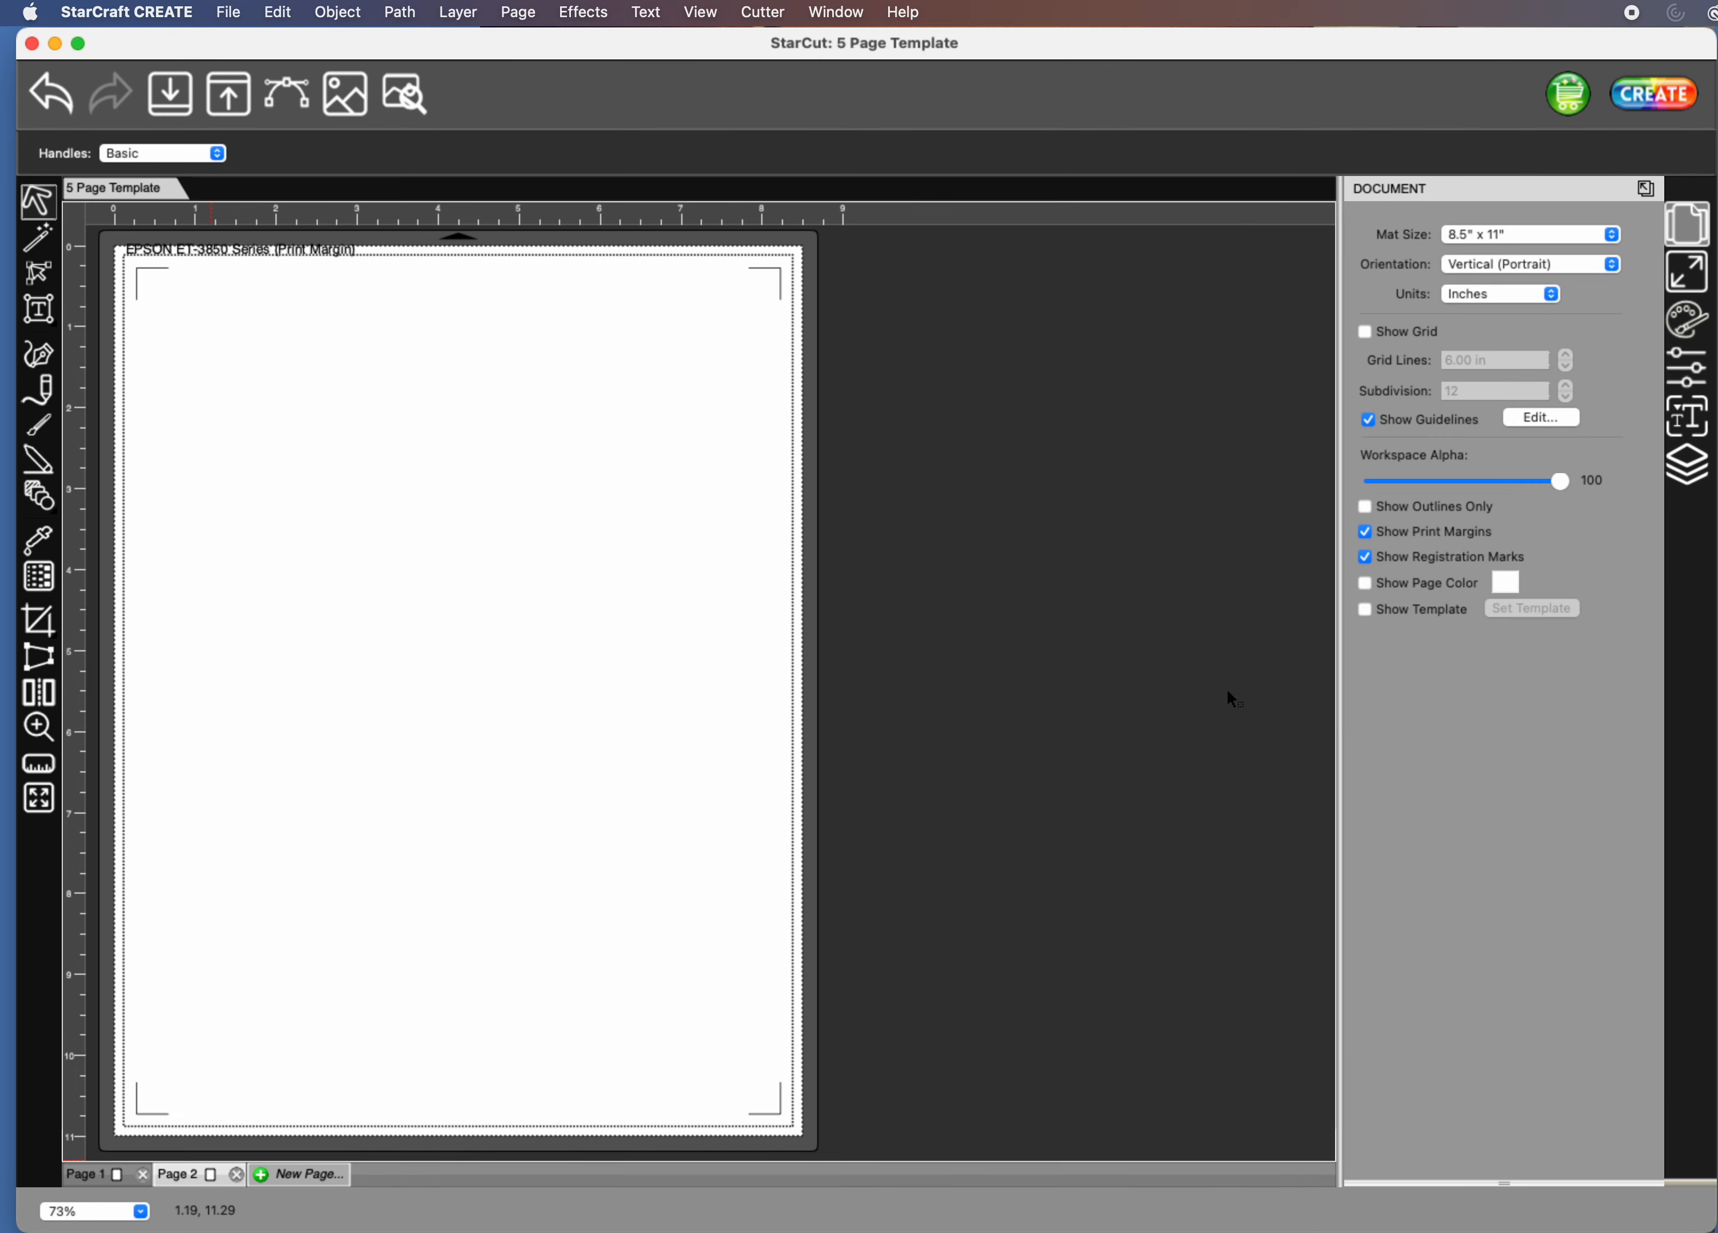
left_click(320, 1175)
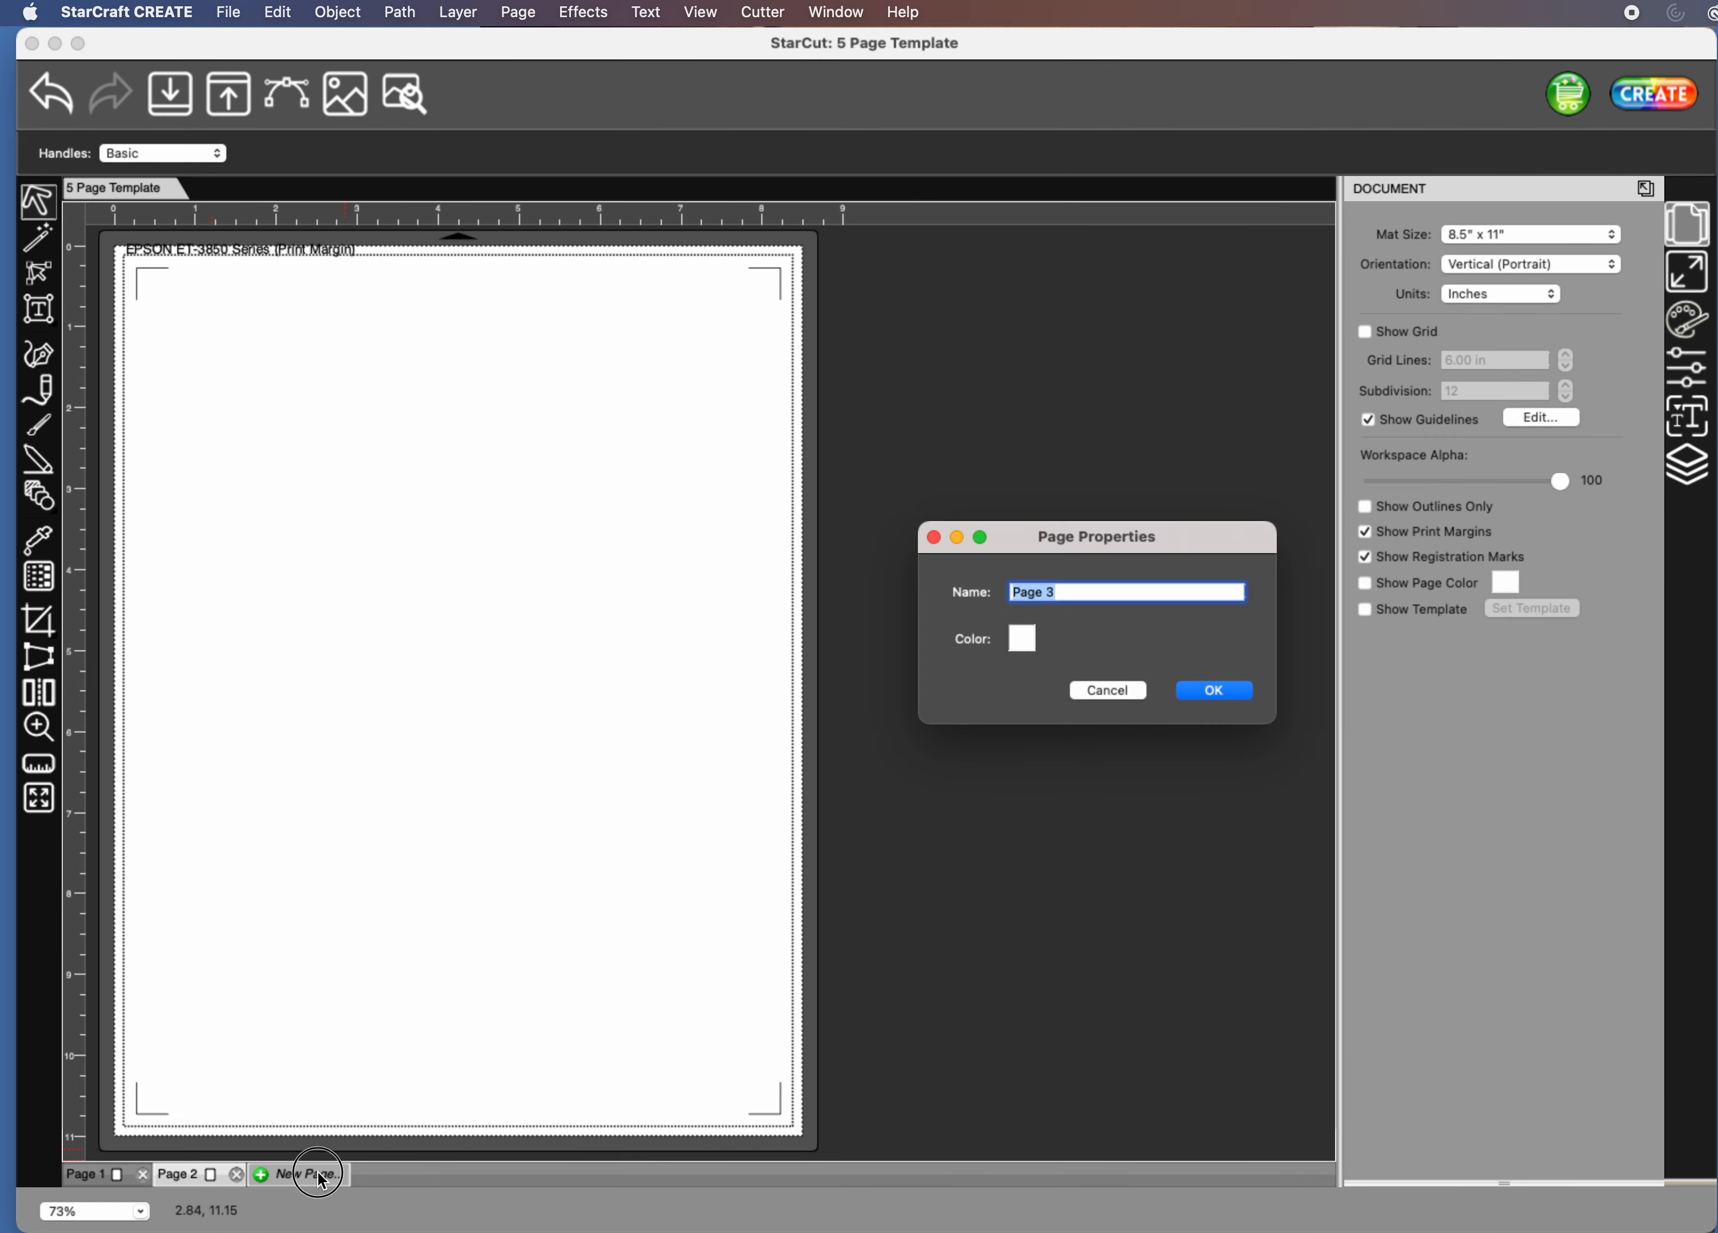
left_click(1217, 692)
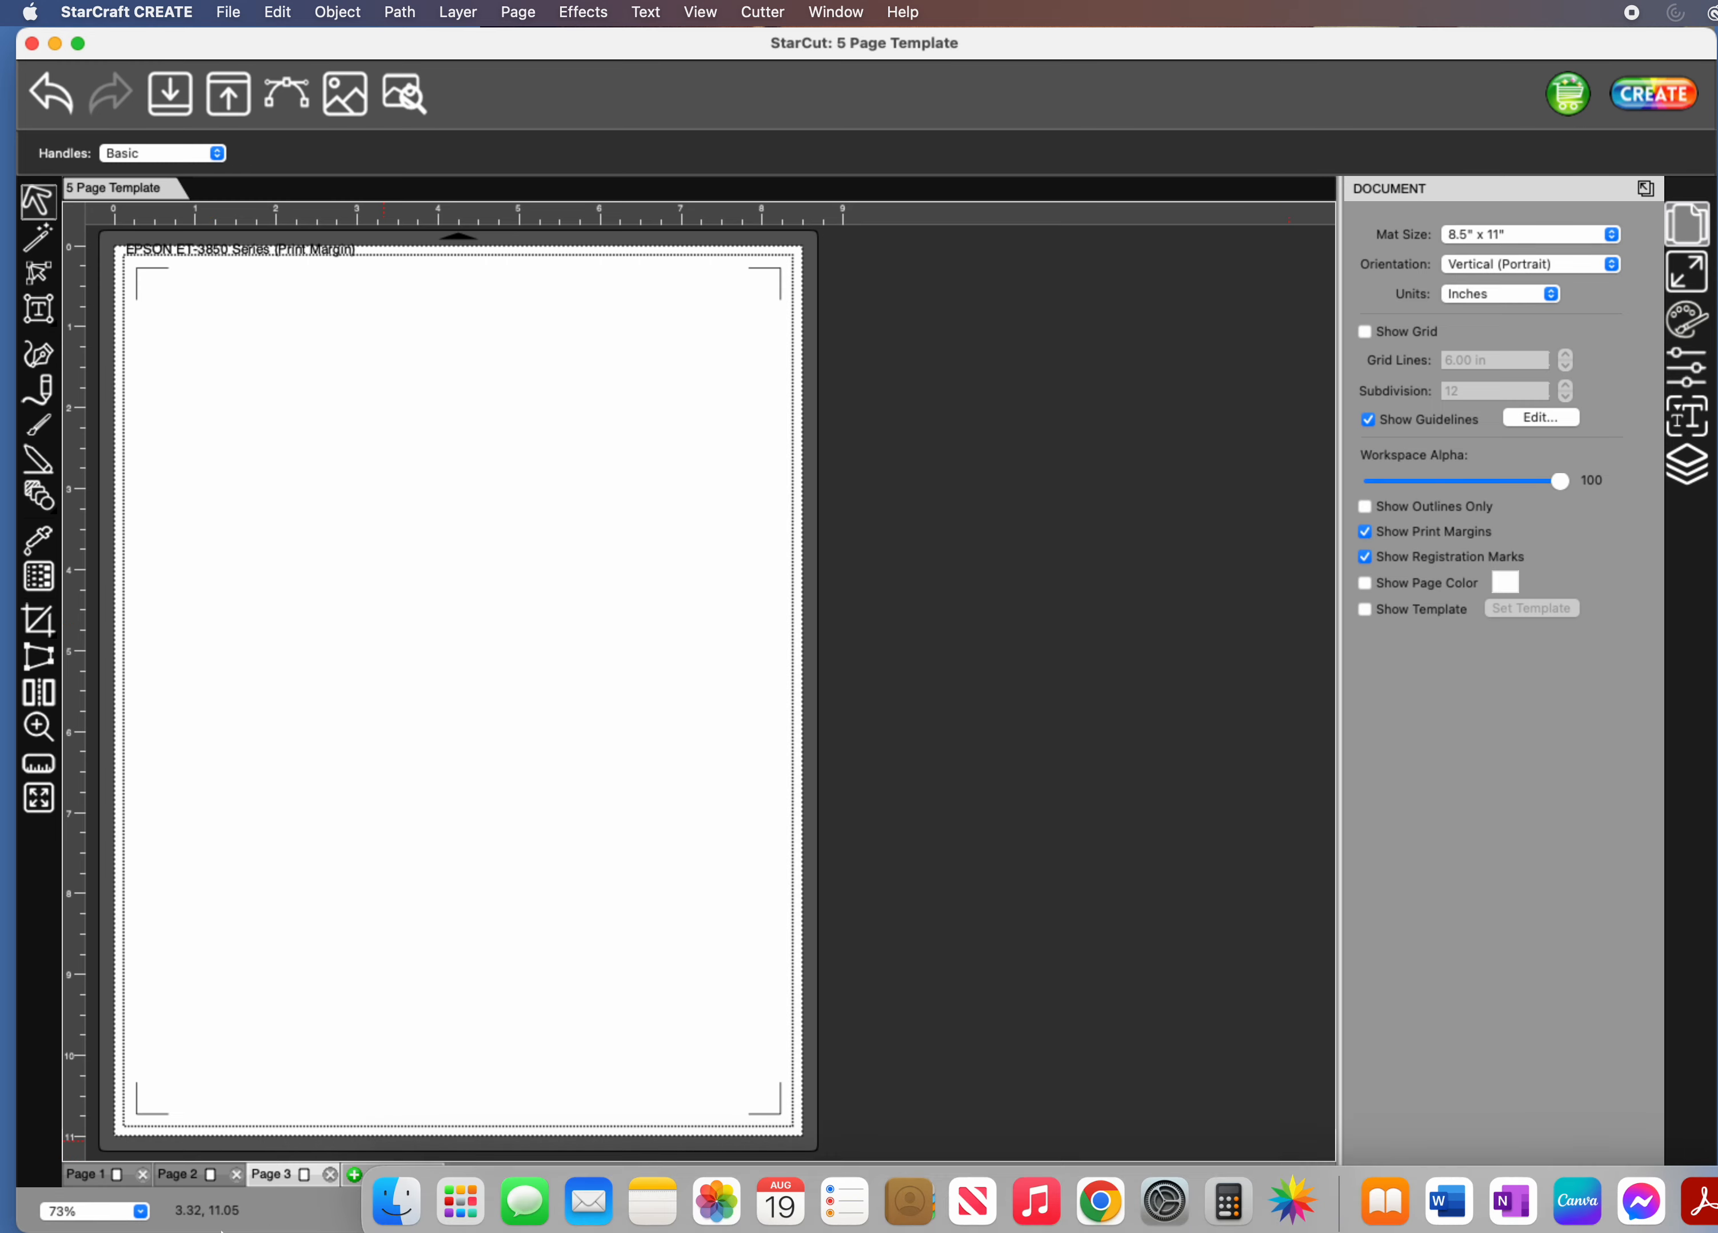
left_click(410, 1180)
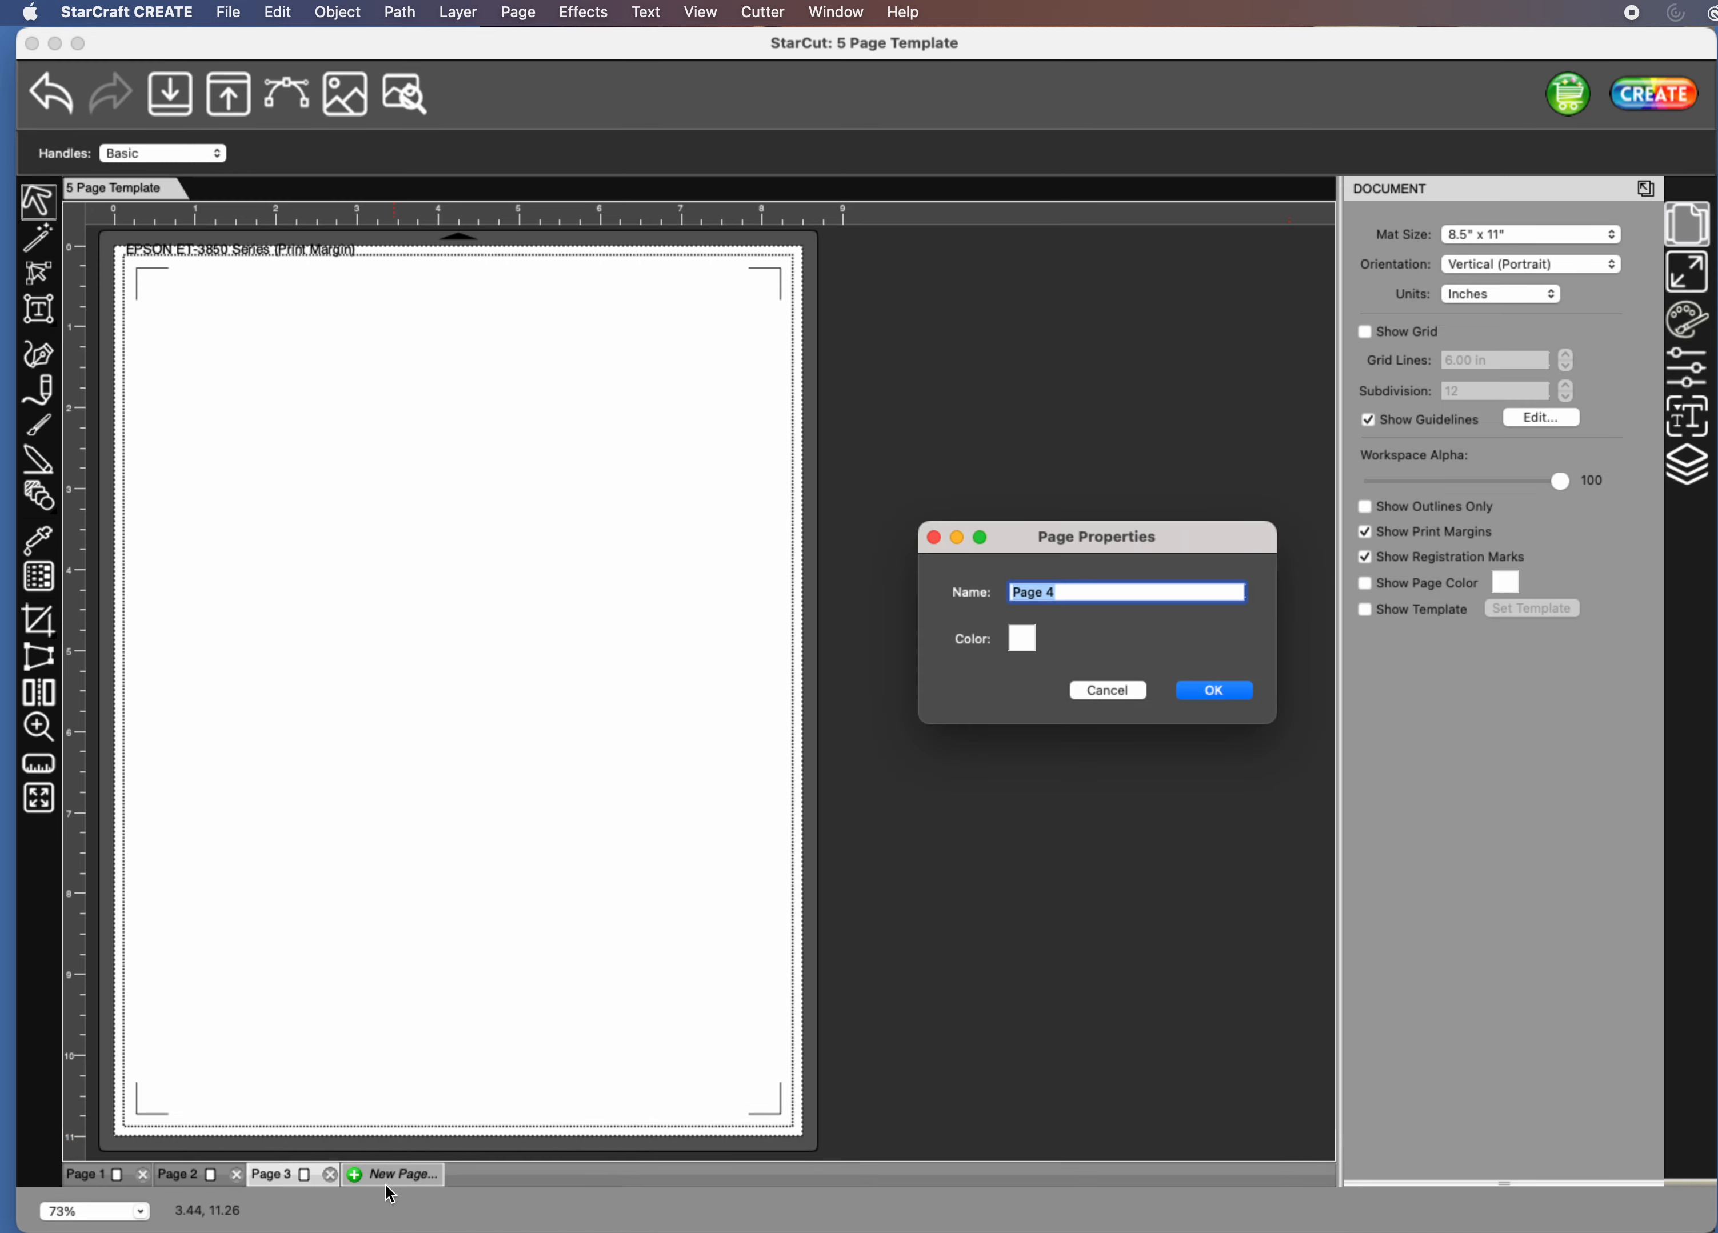
left_click(1245, 693)
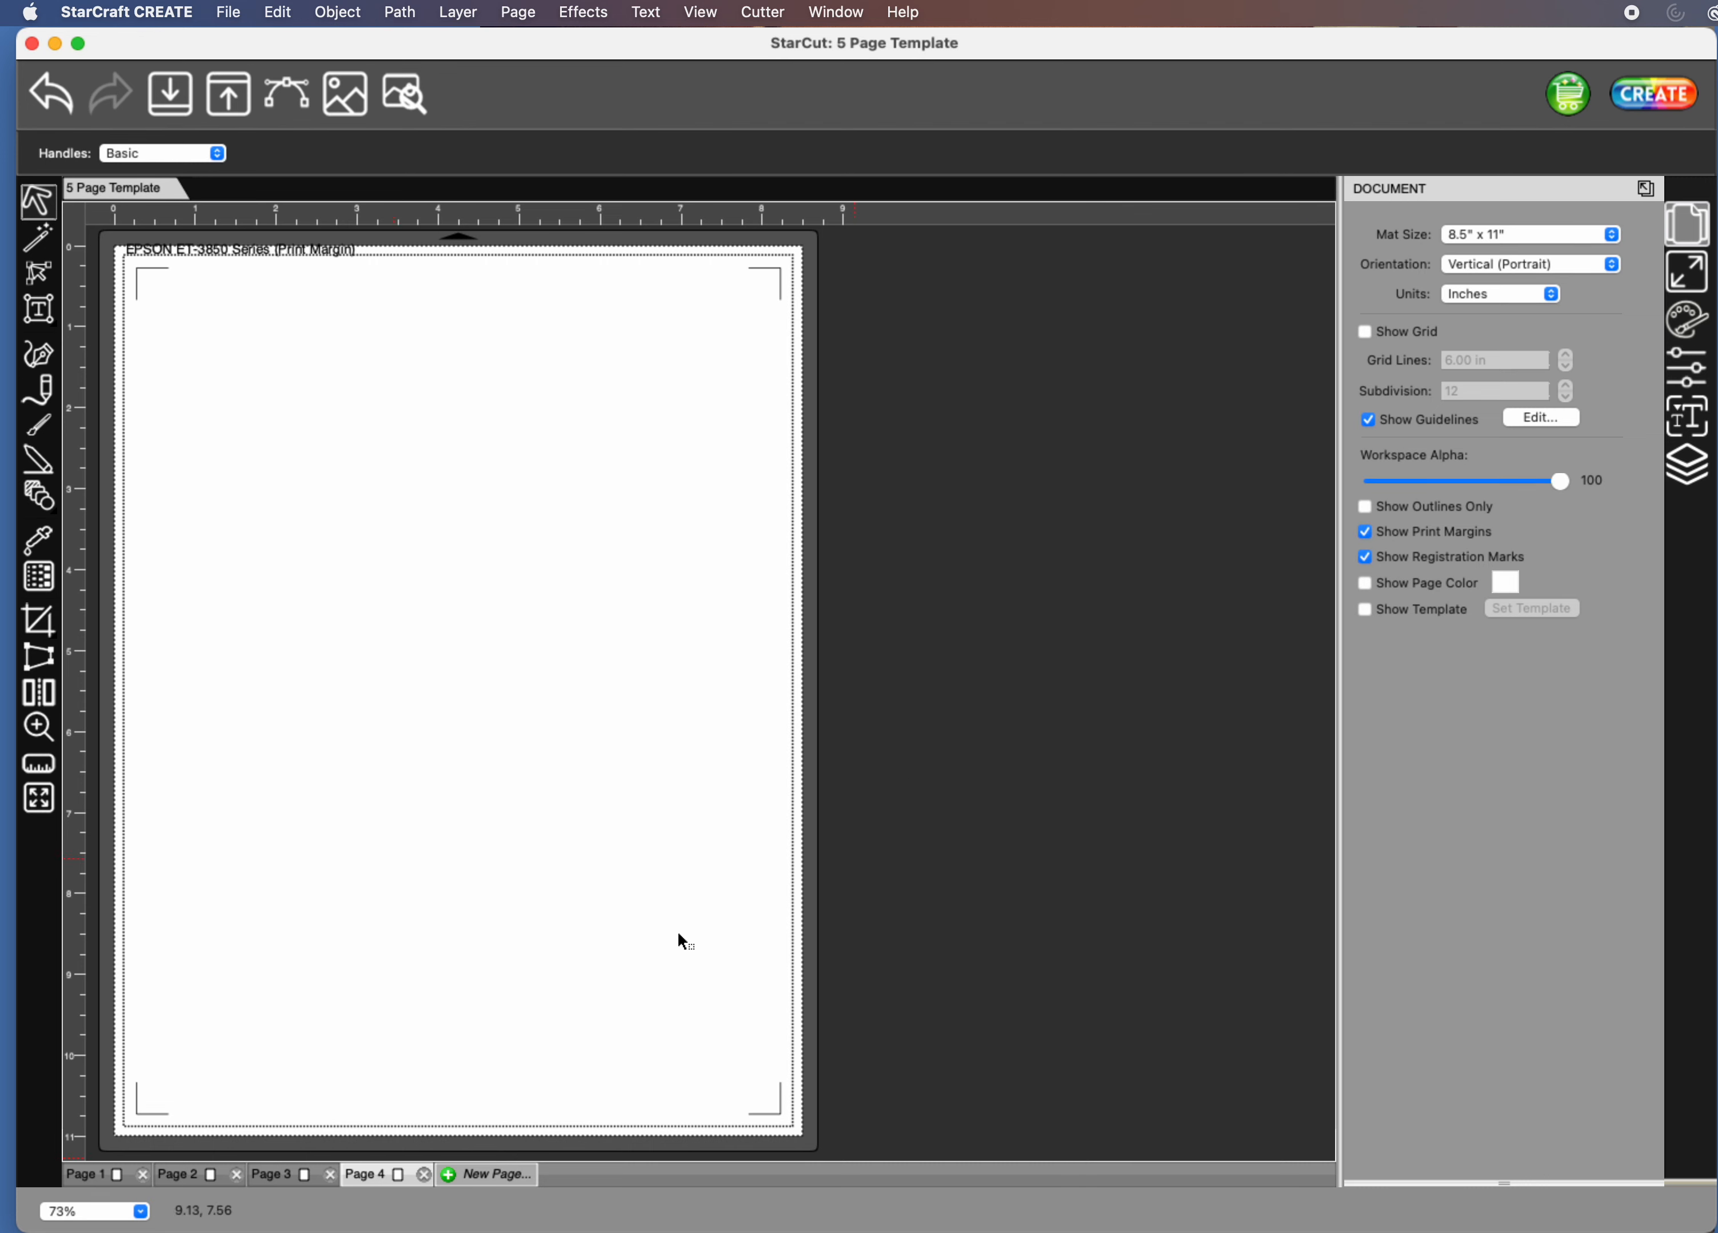
left_click(491, 1173)
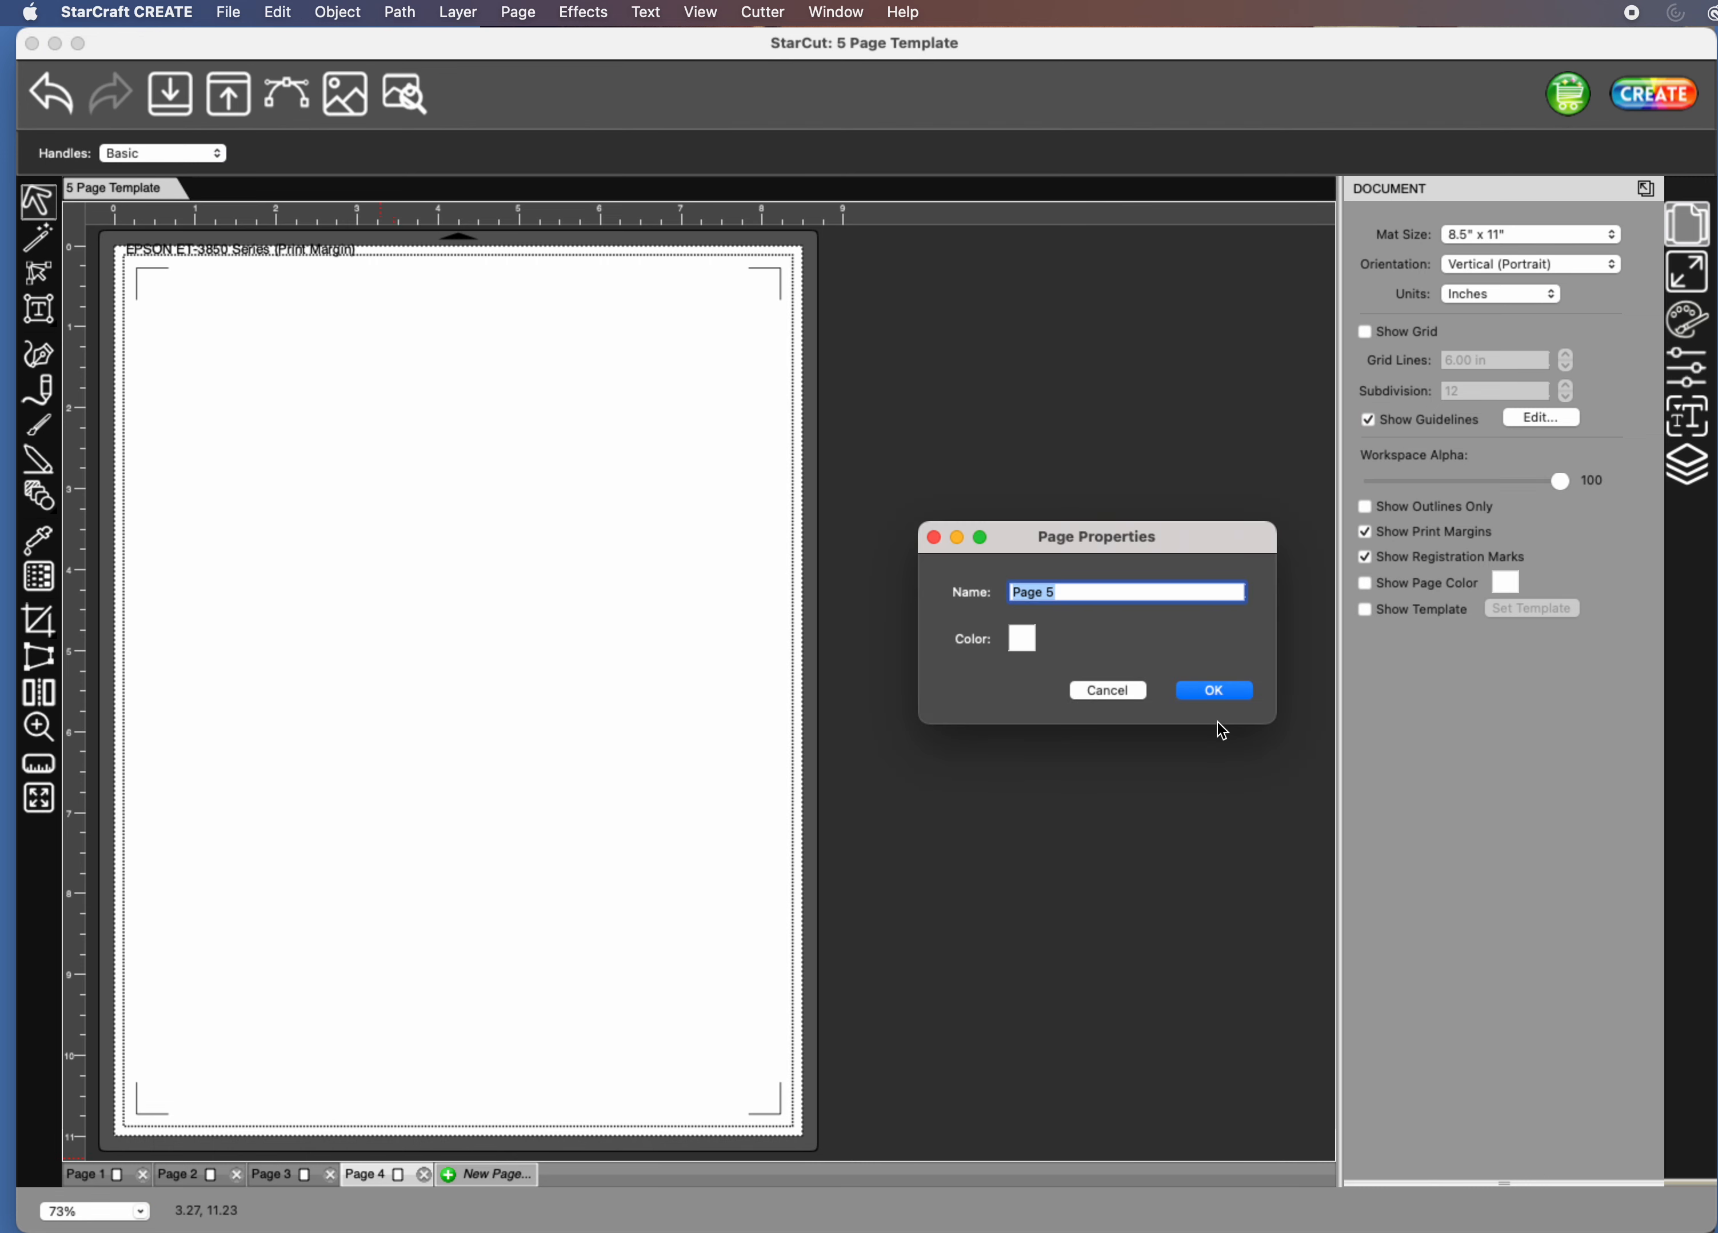
left_click(1226, 693)
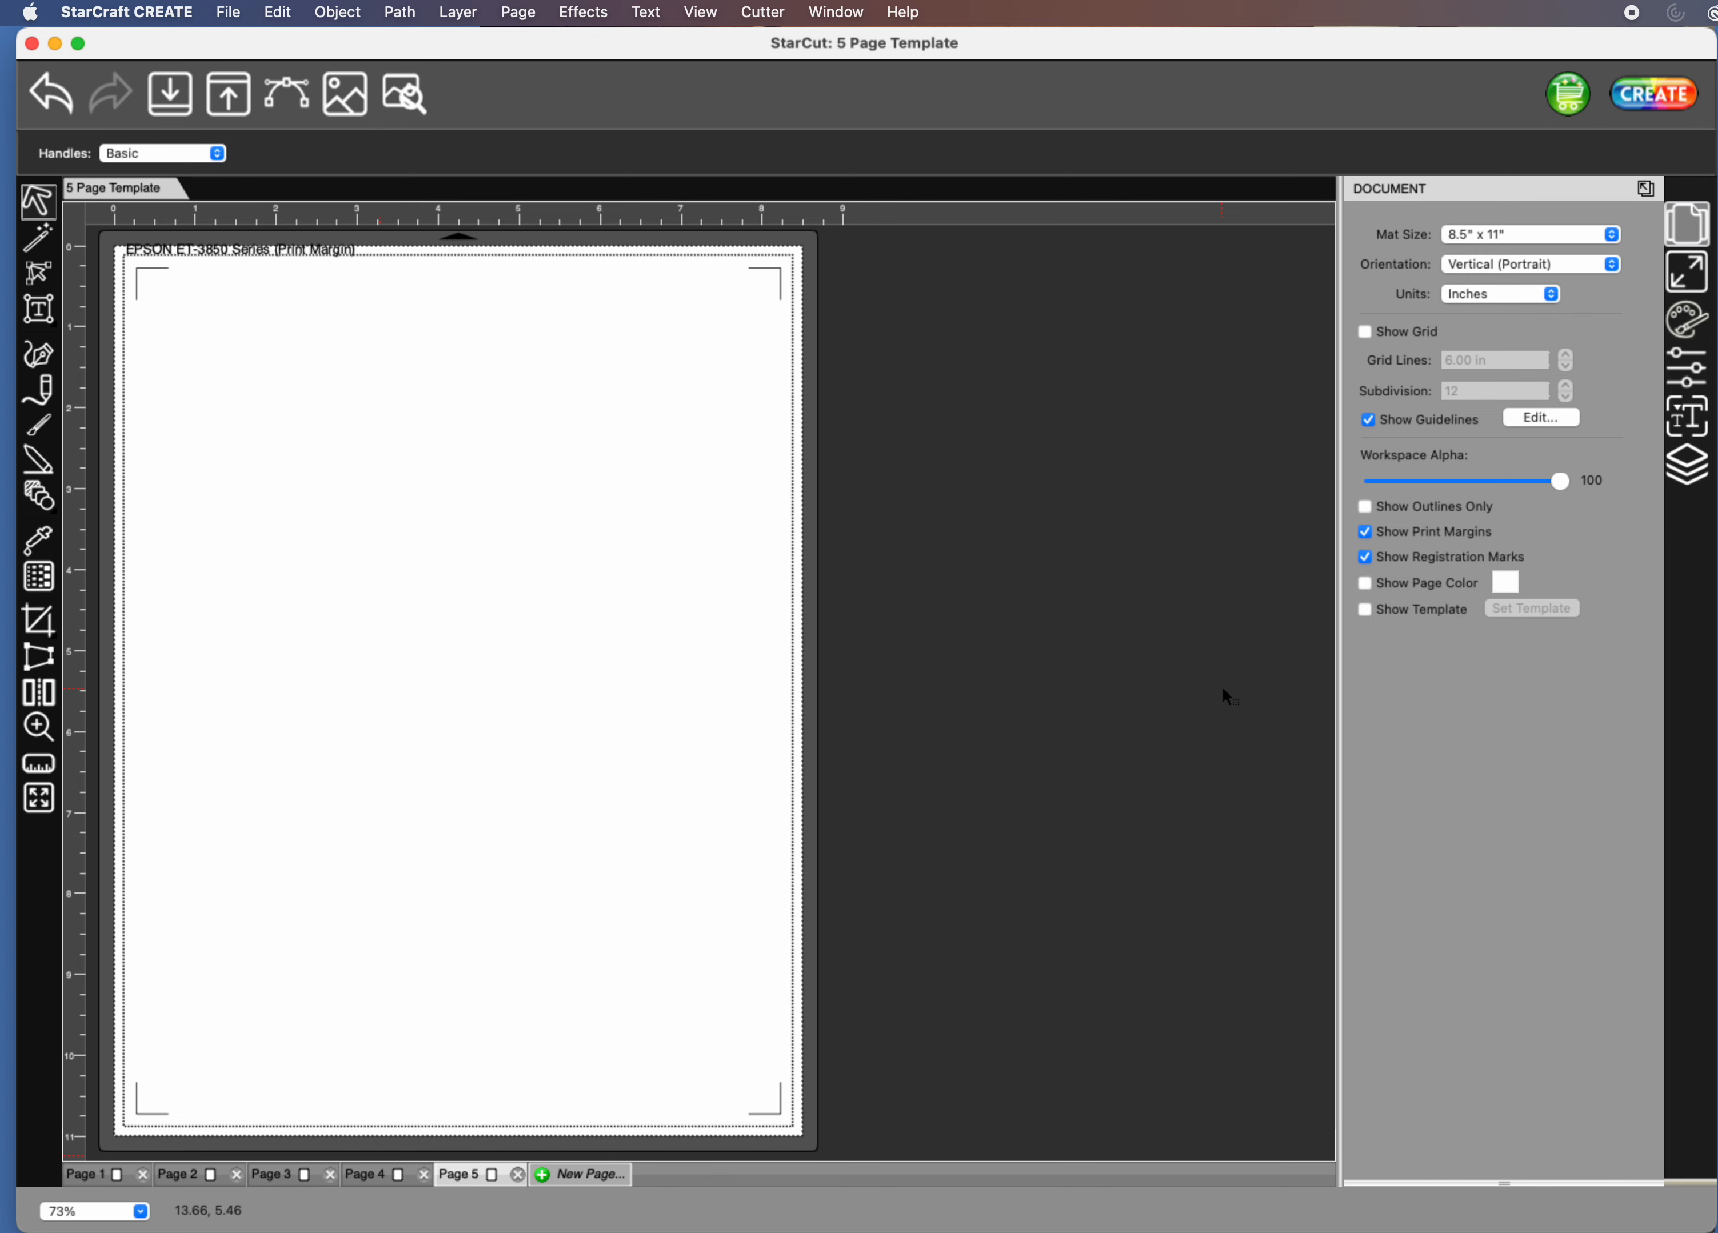
Place two horizontal guidelines on Page 5 along the lower and upper registration marks, at about 10.73 in and 0.27 in.
scroll(1221, 686, "down", 1)
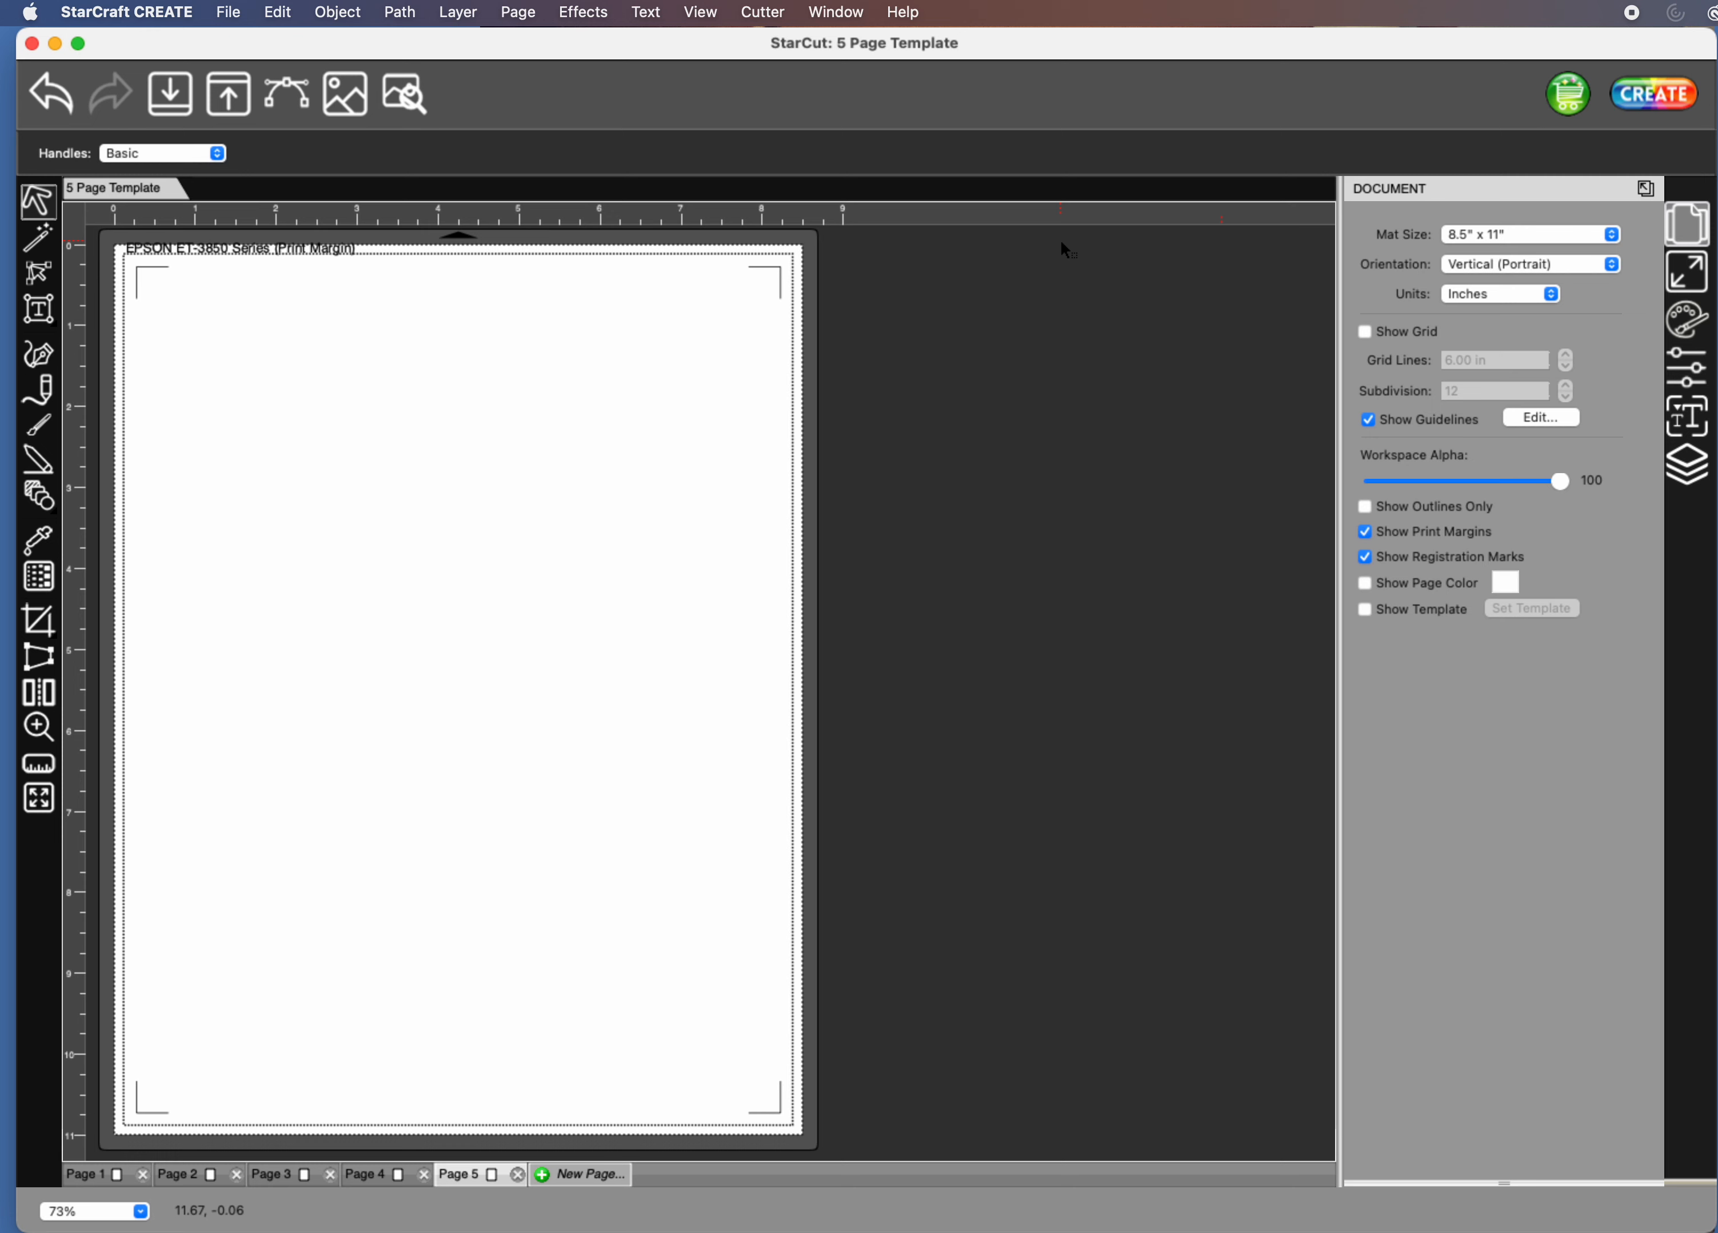
left_click(486, 217)
left_click_drag(487, 217, 534, 1115)
left_click_drag(573, 213, 564, 268)
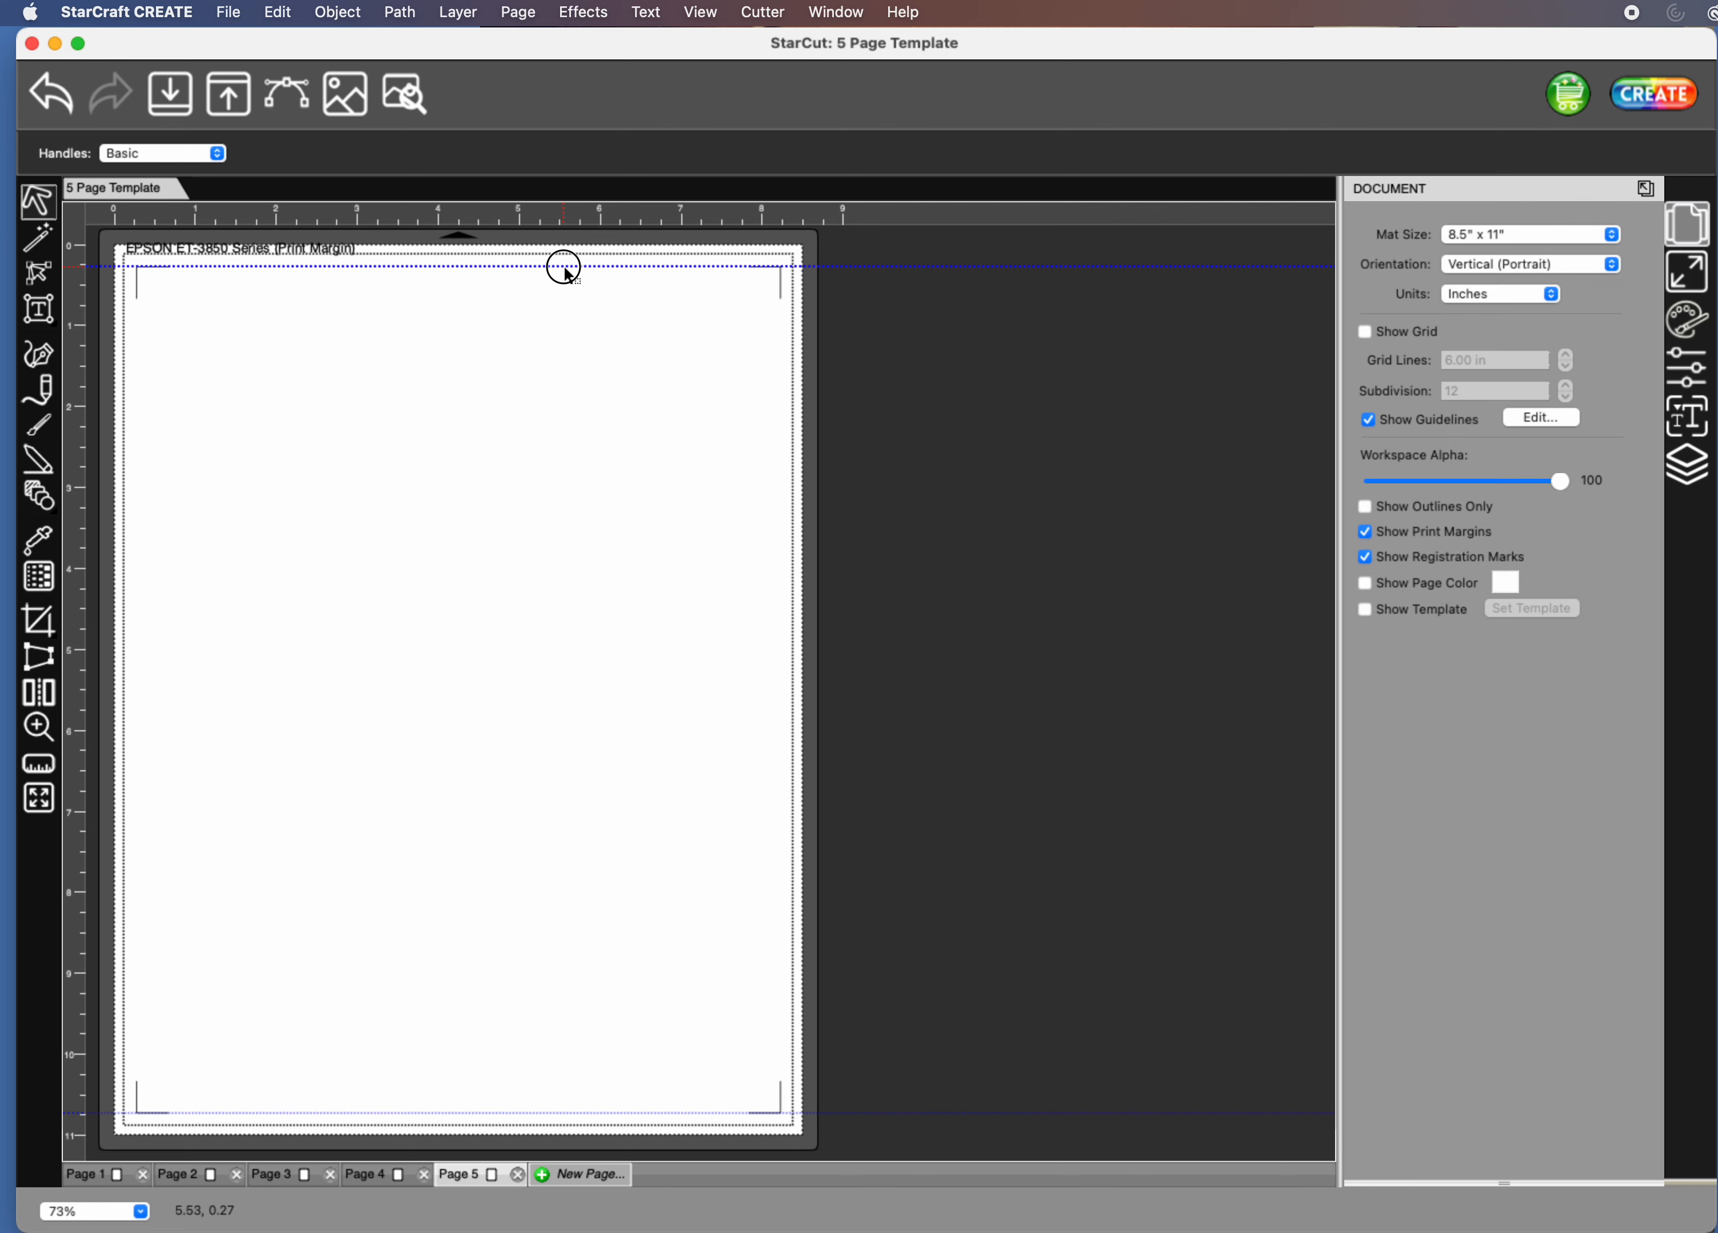
left_click_drag(564, 268, 564, 269)
Place two vertical guidelines on Page 5 along the right and left registration marks, at about 8.23 in and 0.27 in.
left_click_drag(67, 446, 784, 550)
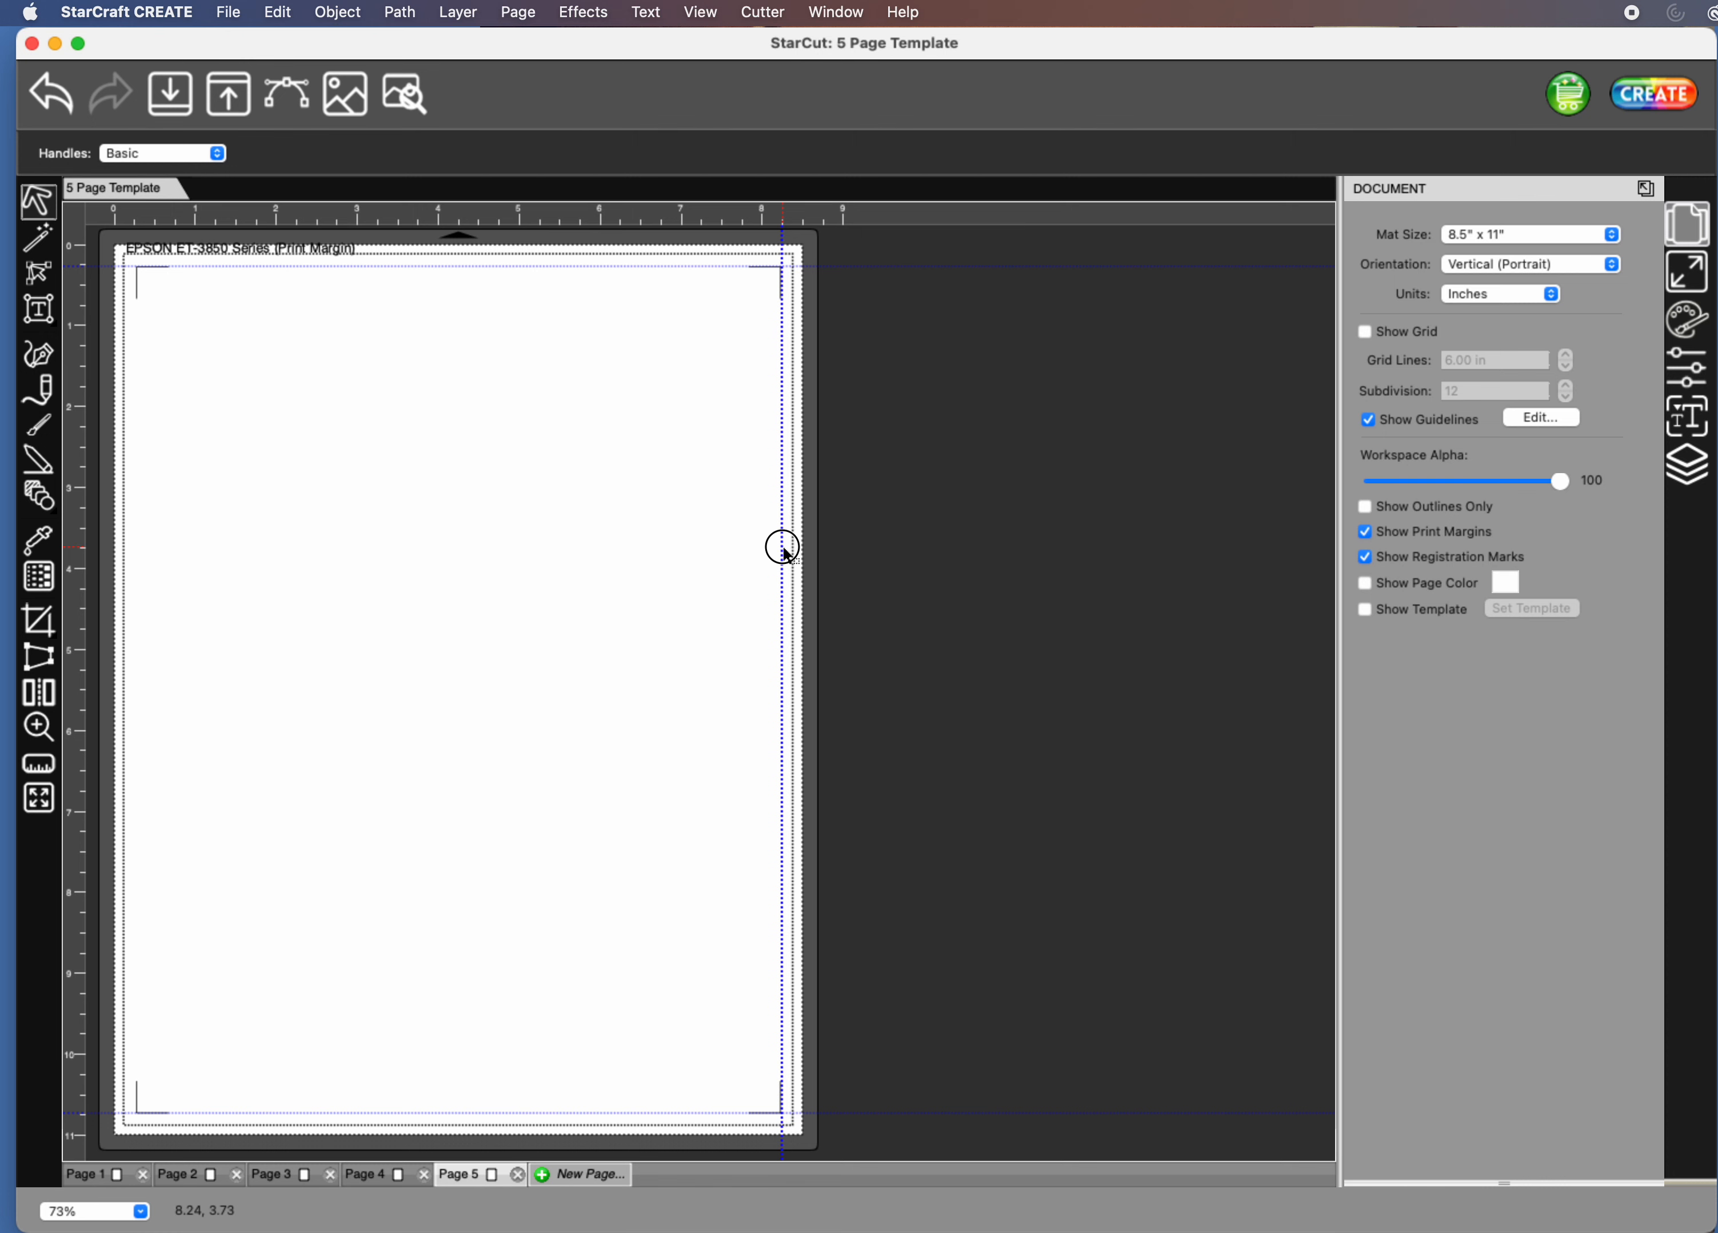
left_click_drag(784, 548, 782, 547)
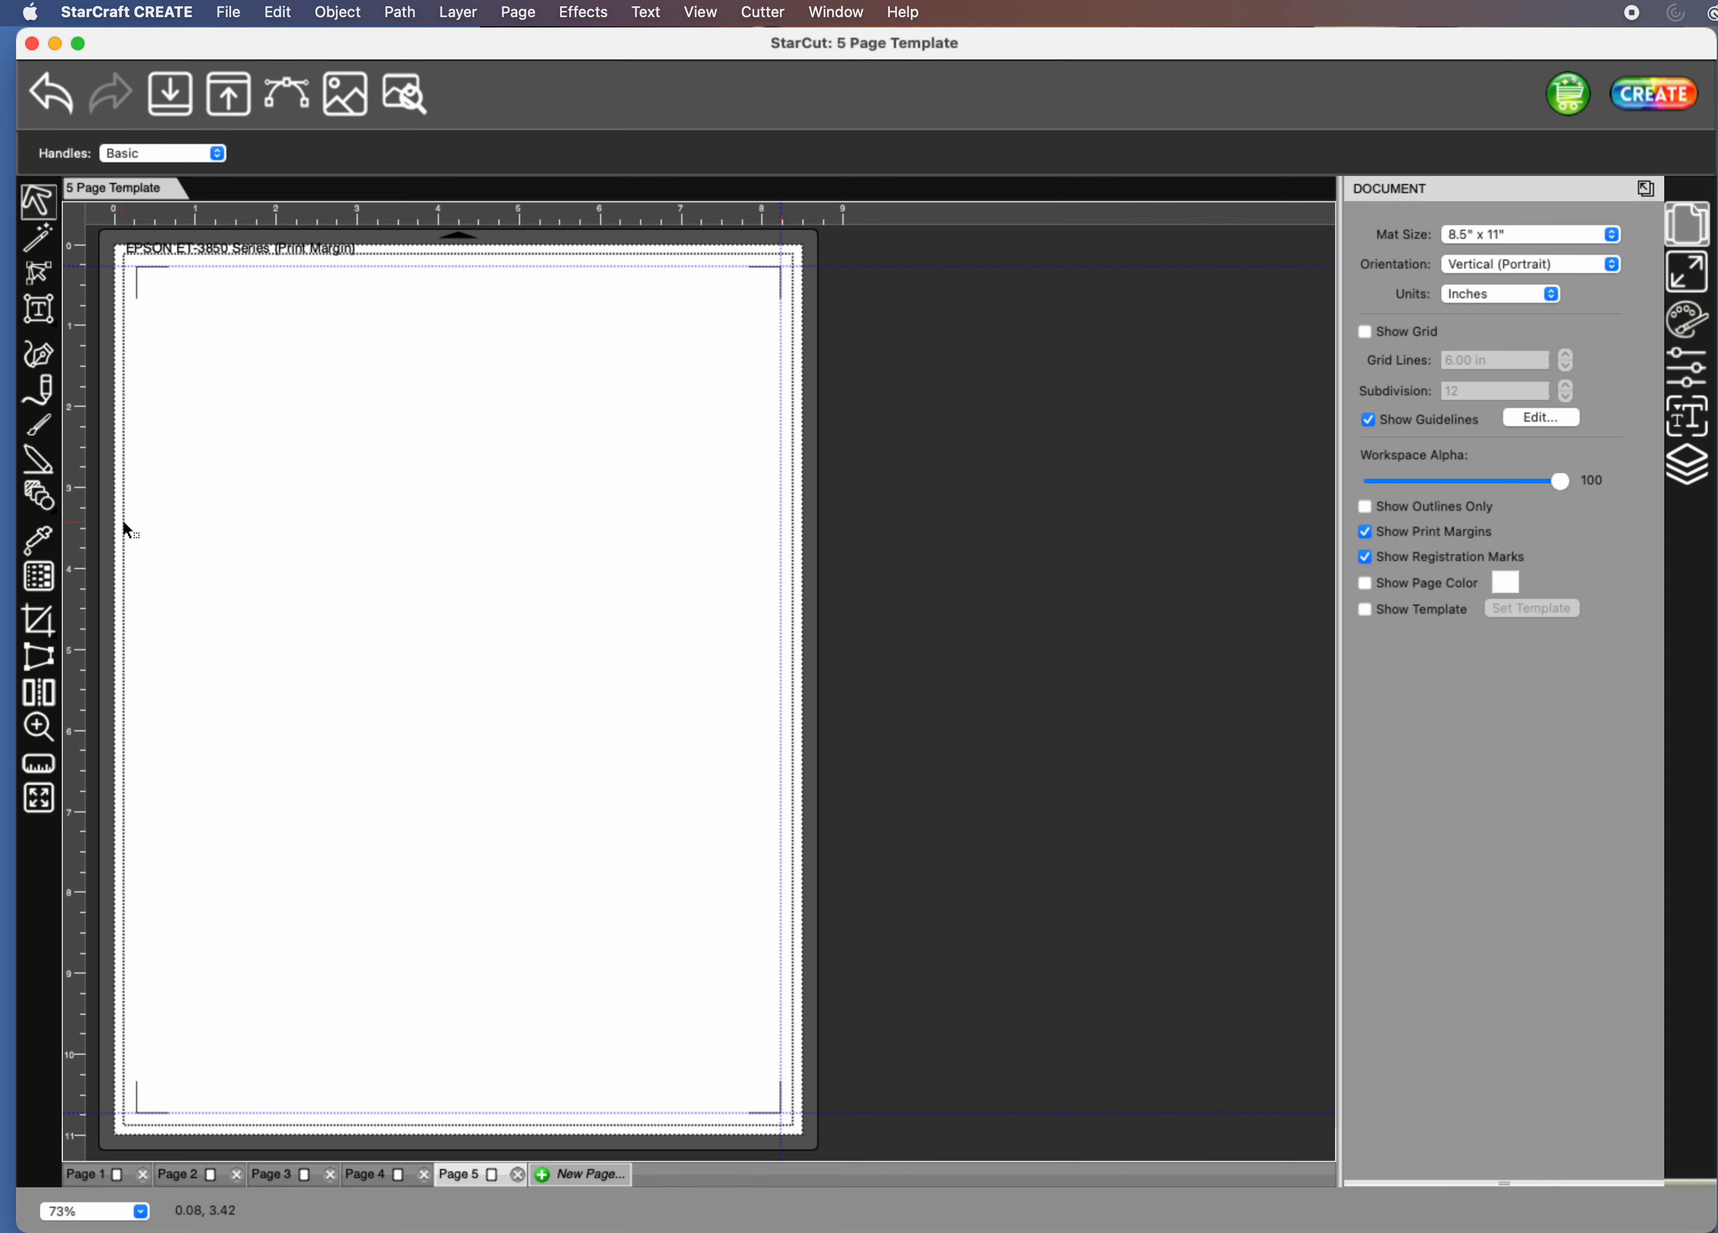
left_click_drag(72, 534, 137, 547)
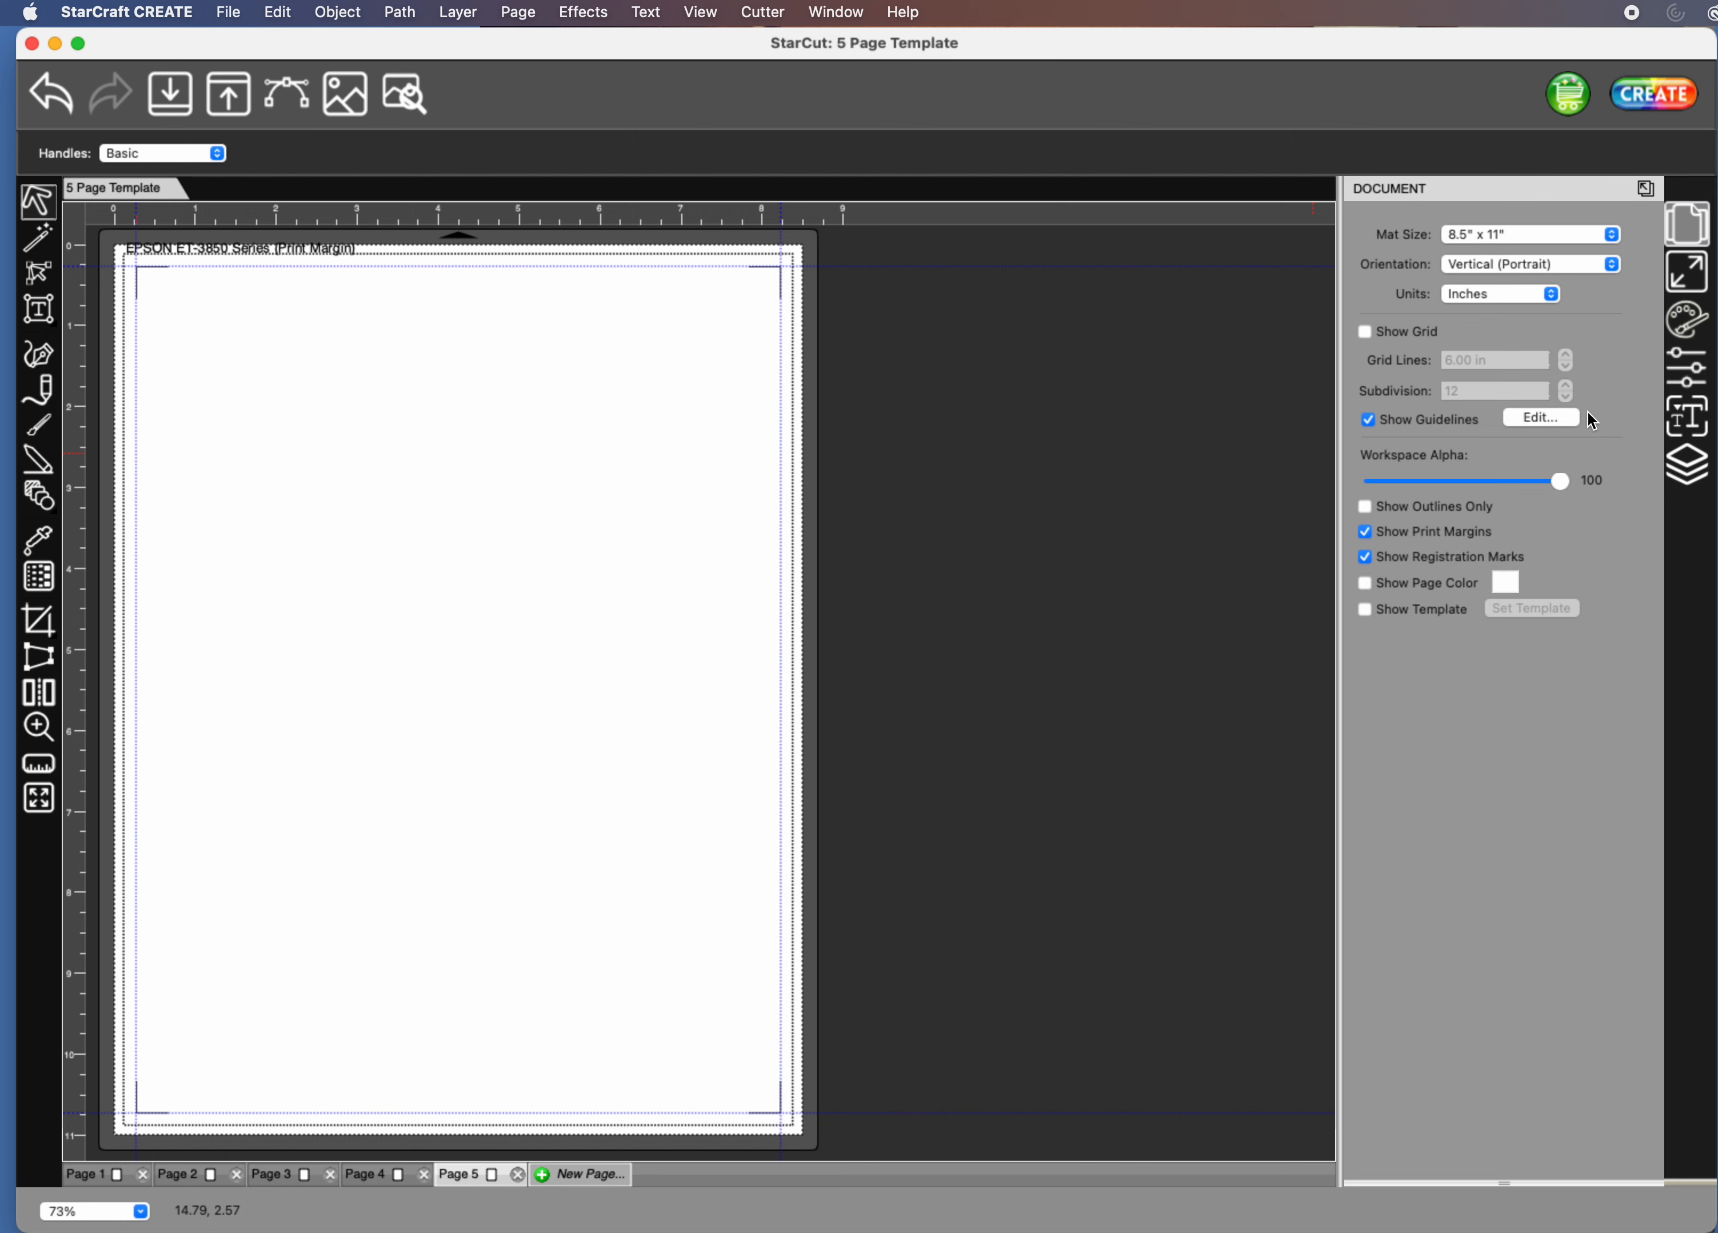
Examine the guideline coordinates and the Lock option for Page 5 in the guideline editor.
left_click(1535, 419)
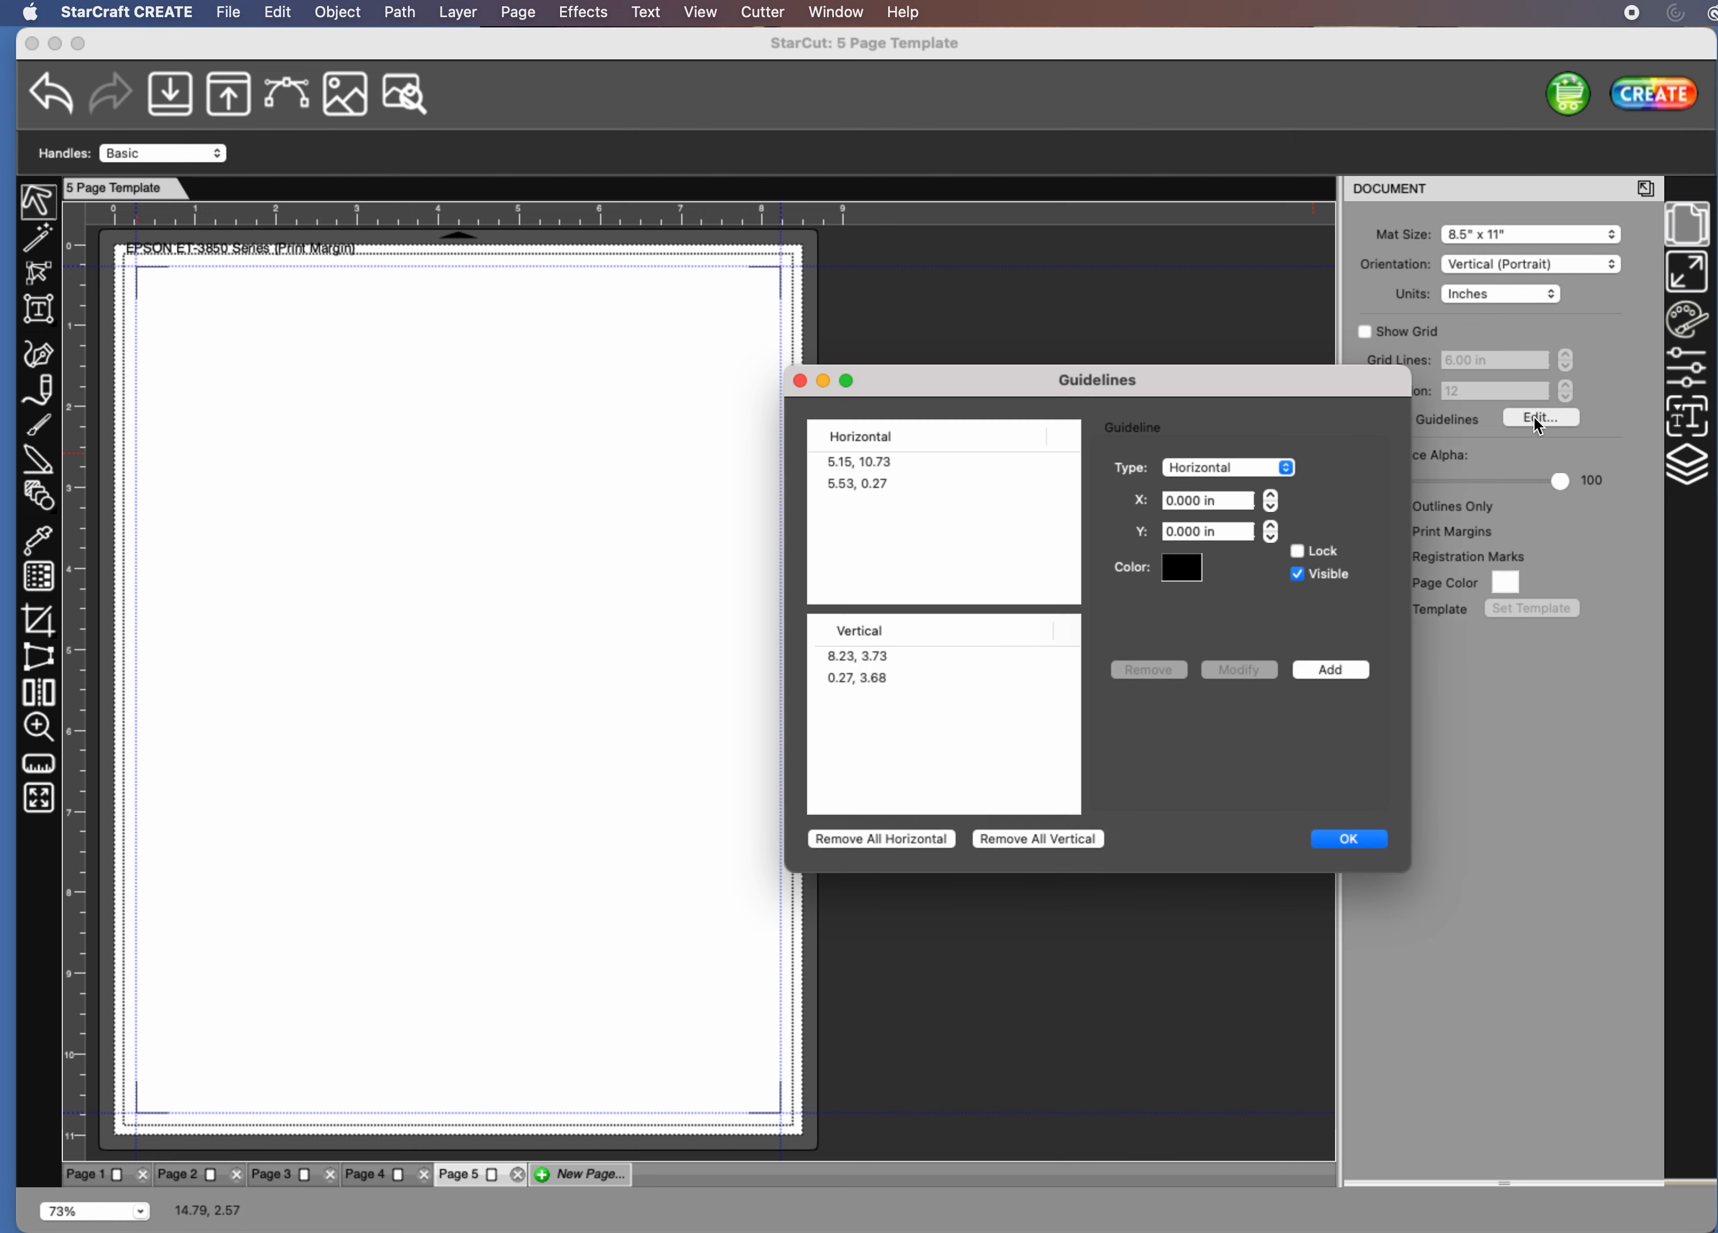
left_click(1296, 550)
left_click(1348, 839)
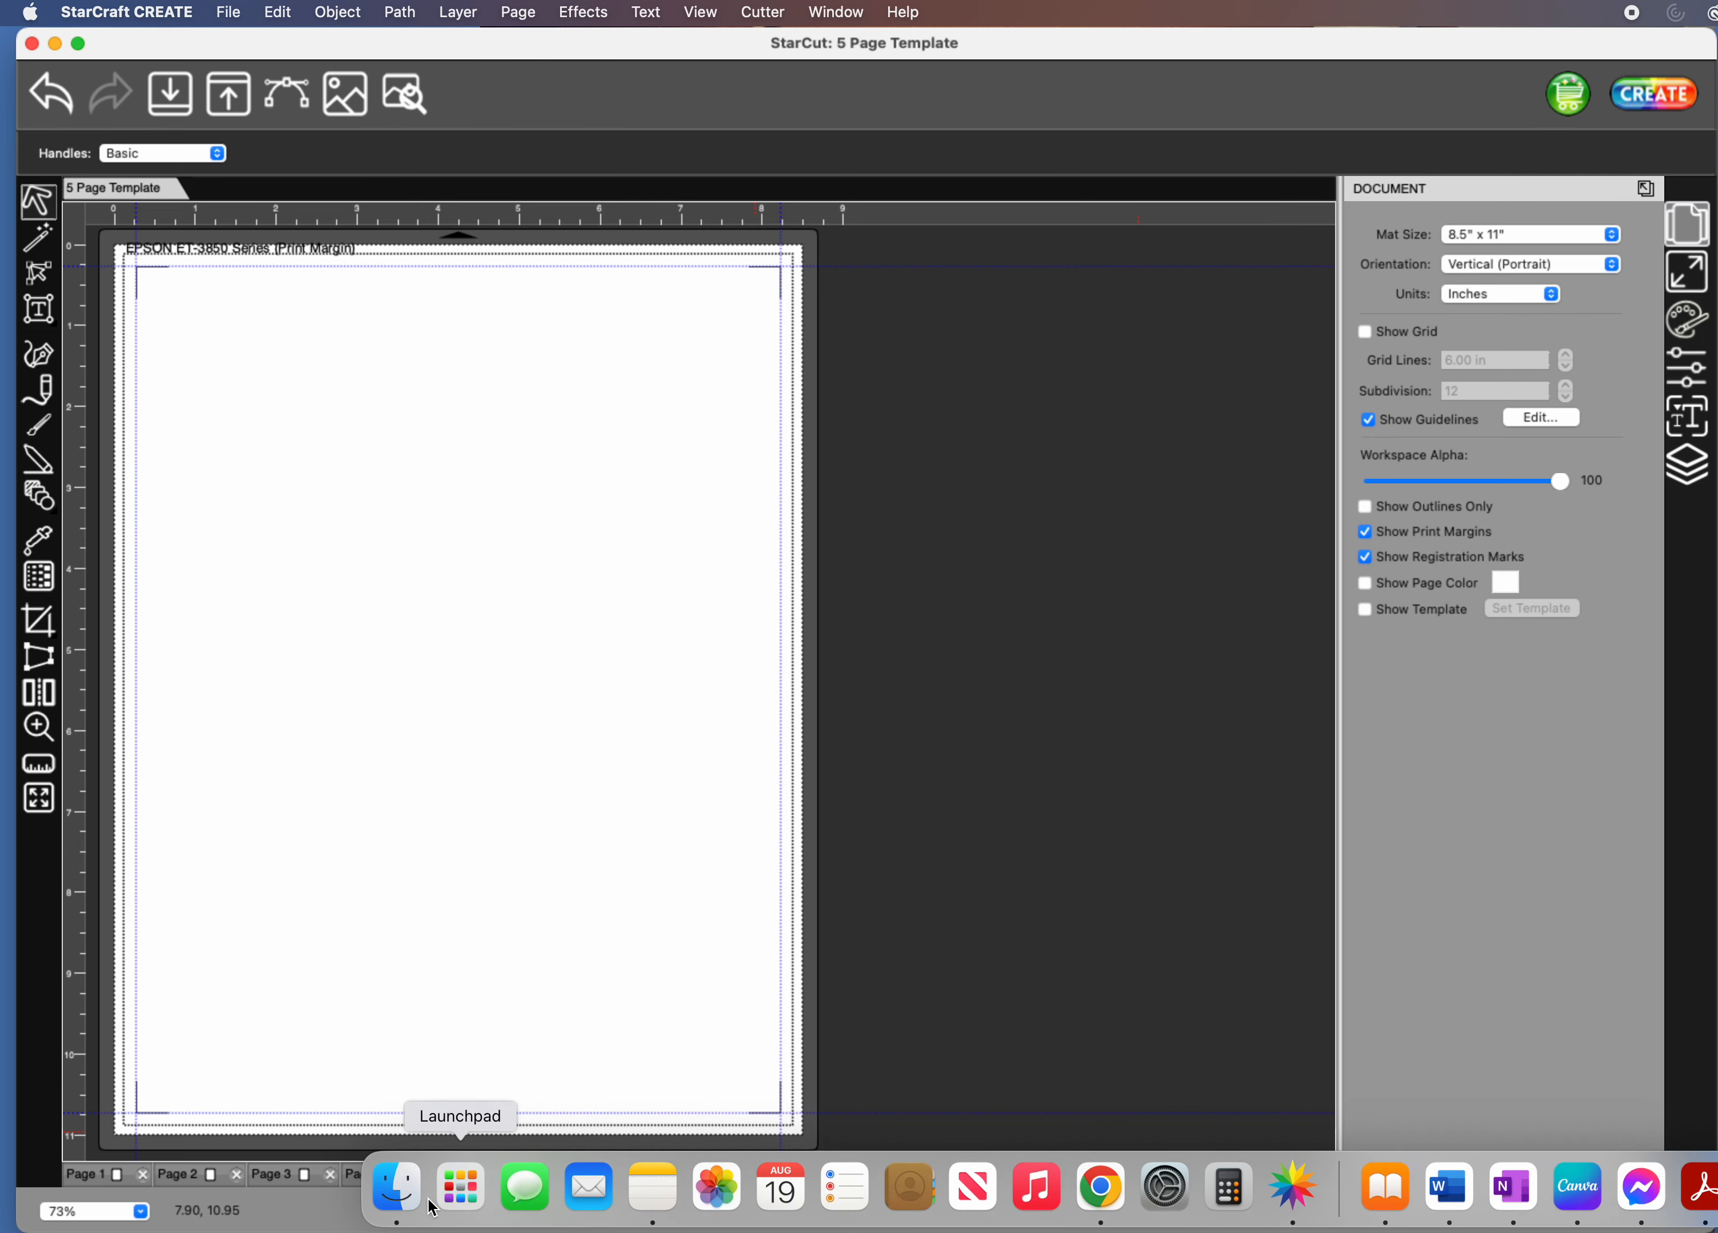
Add a horizontal guideline to Page 1 at X 4.59 in and Y 0.28 in through the guideline editor.
left_click(99, 1175)
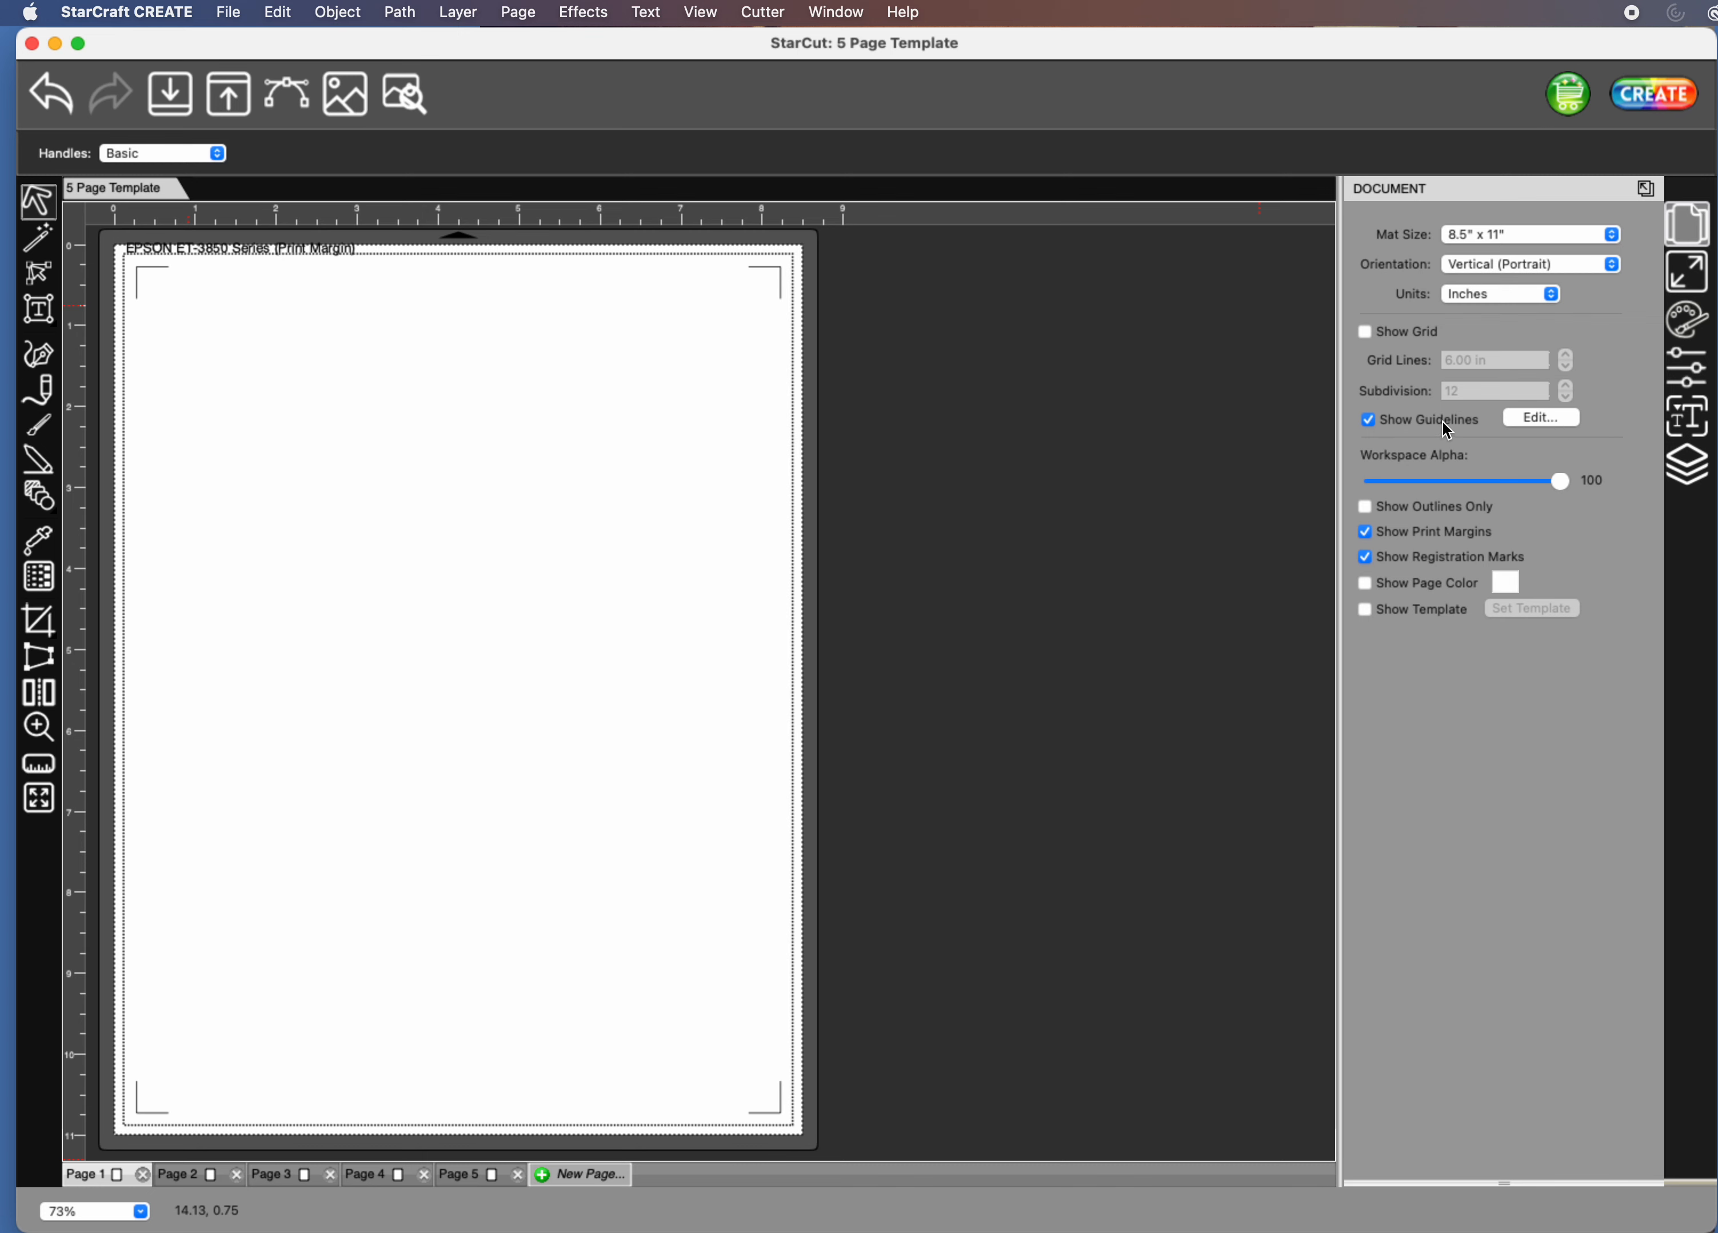
left_click(1540, 422)
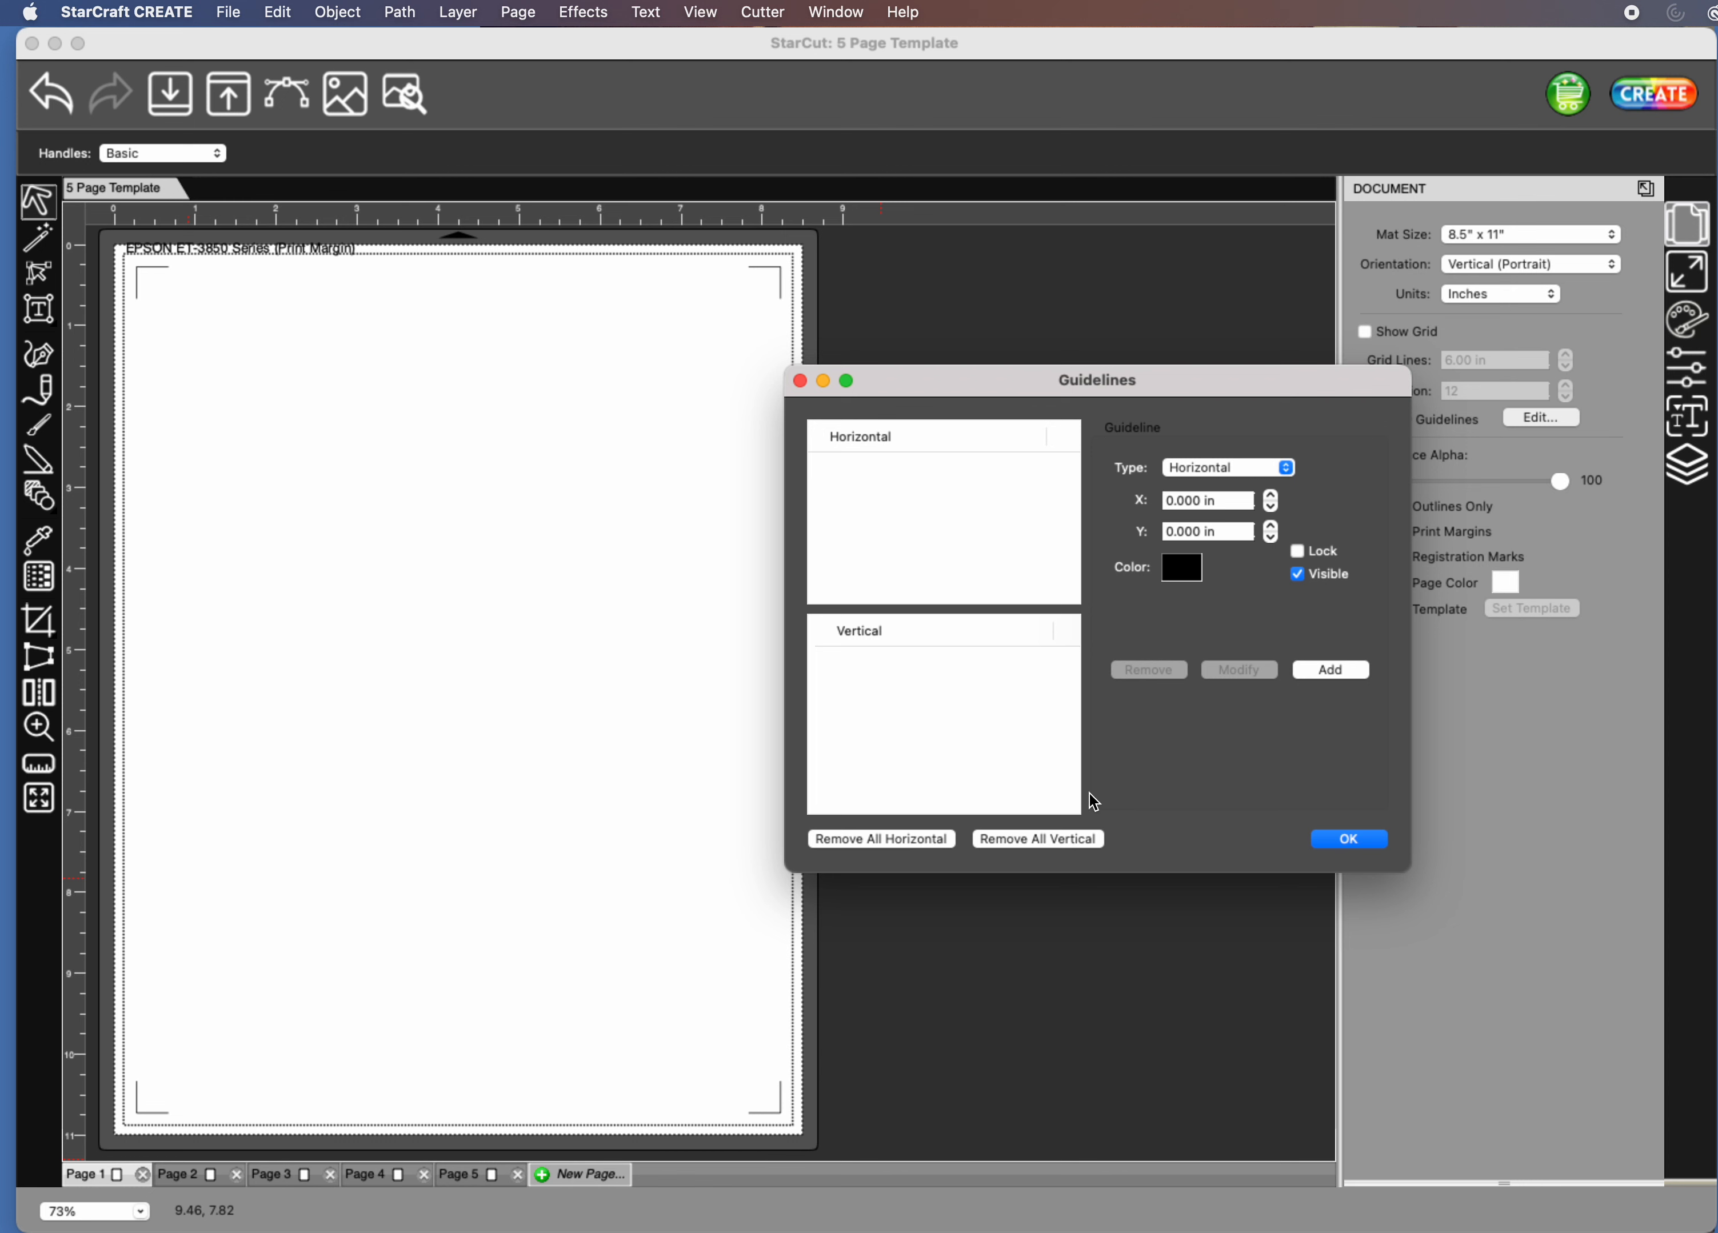
left_click(1284, 467)
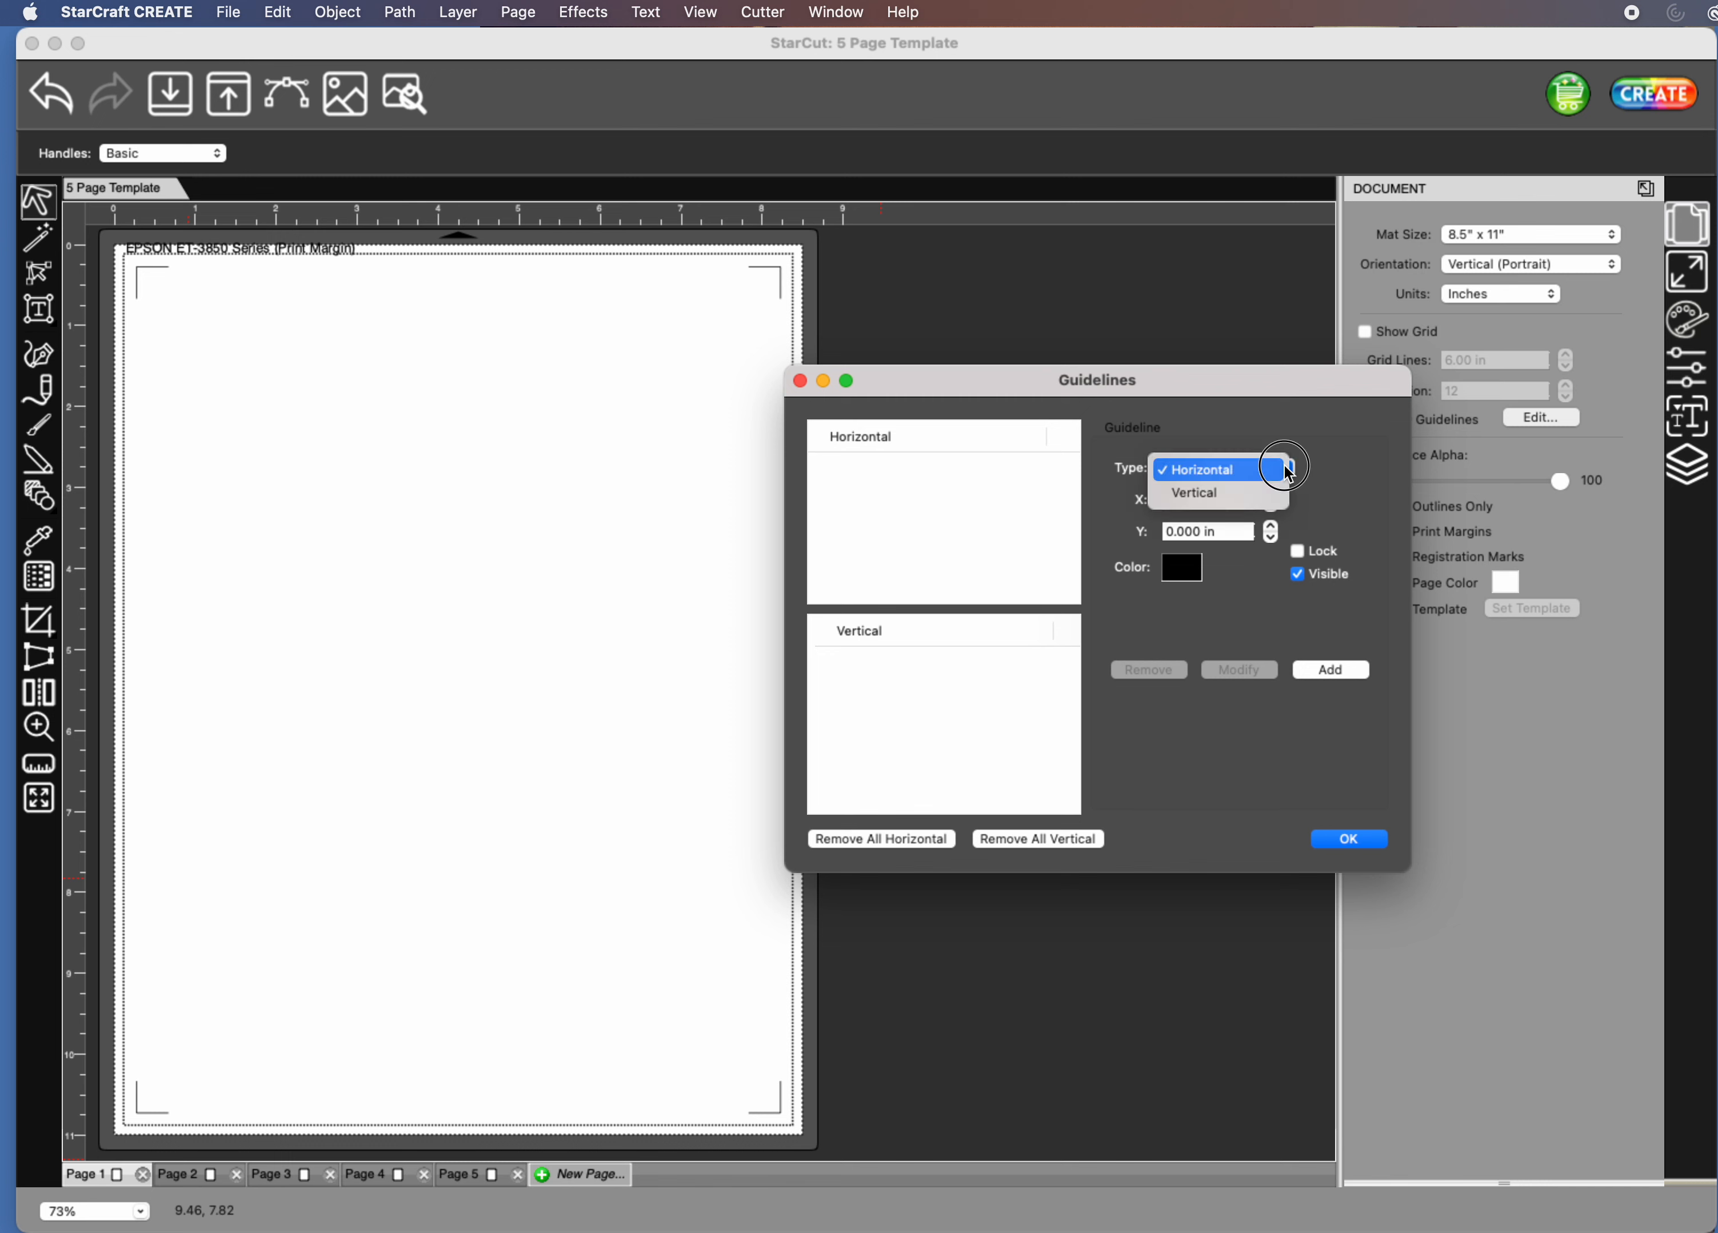
left_click(1283, 470)
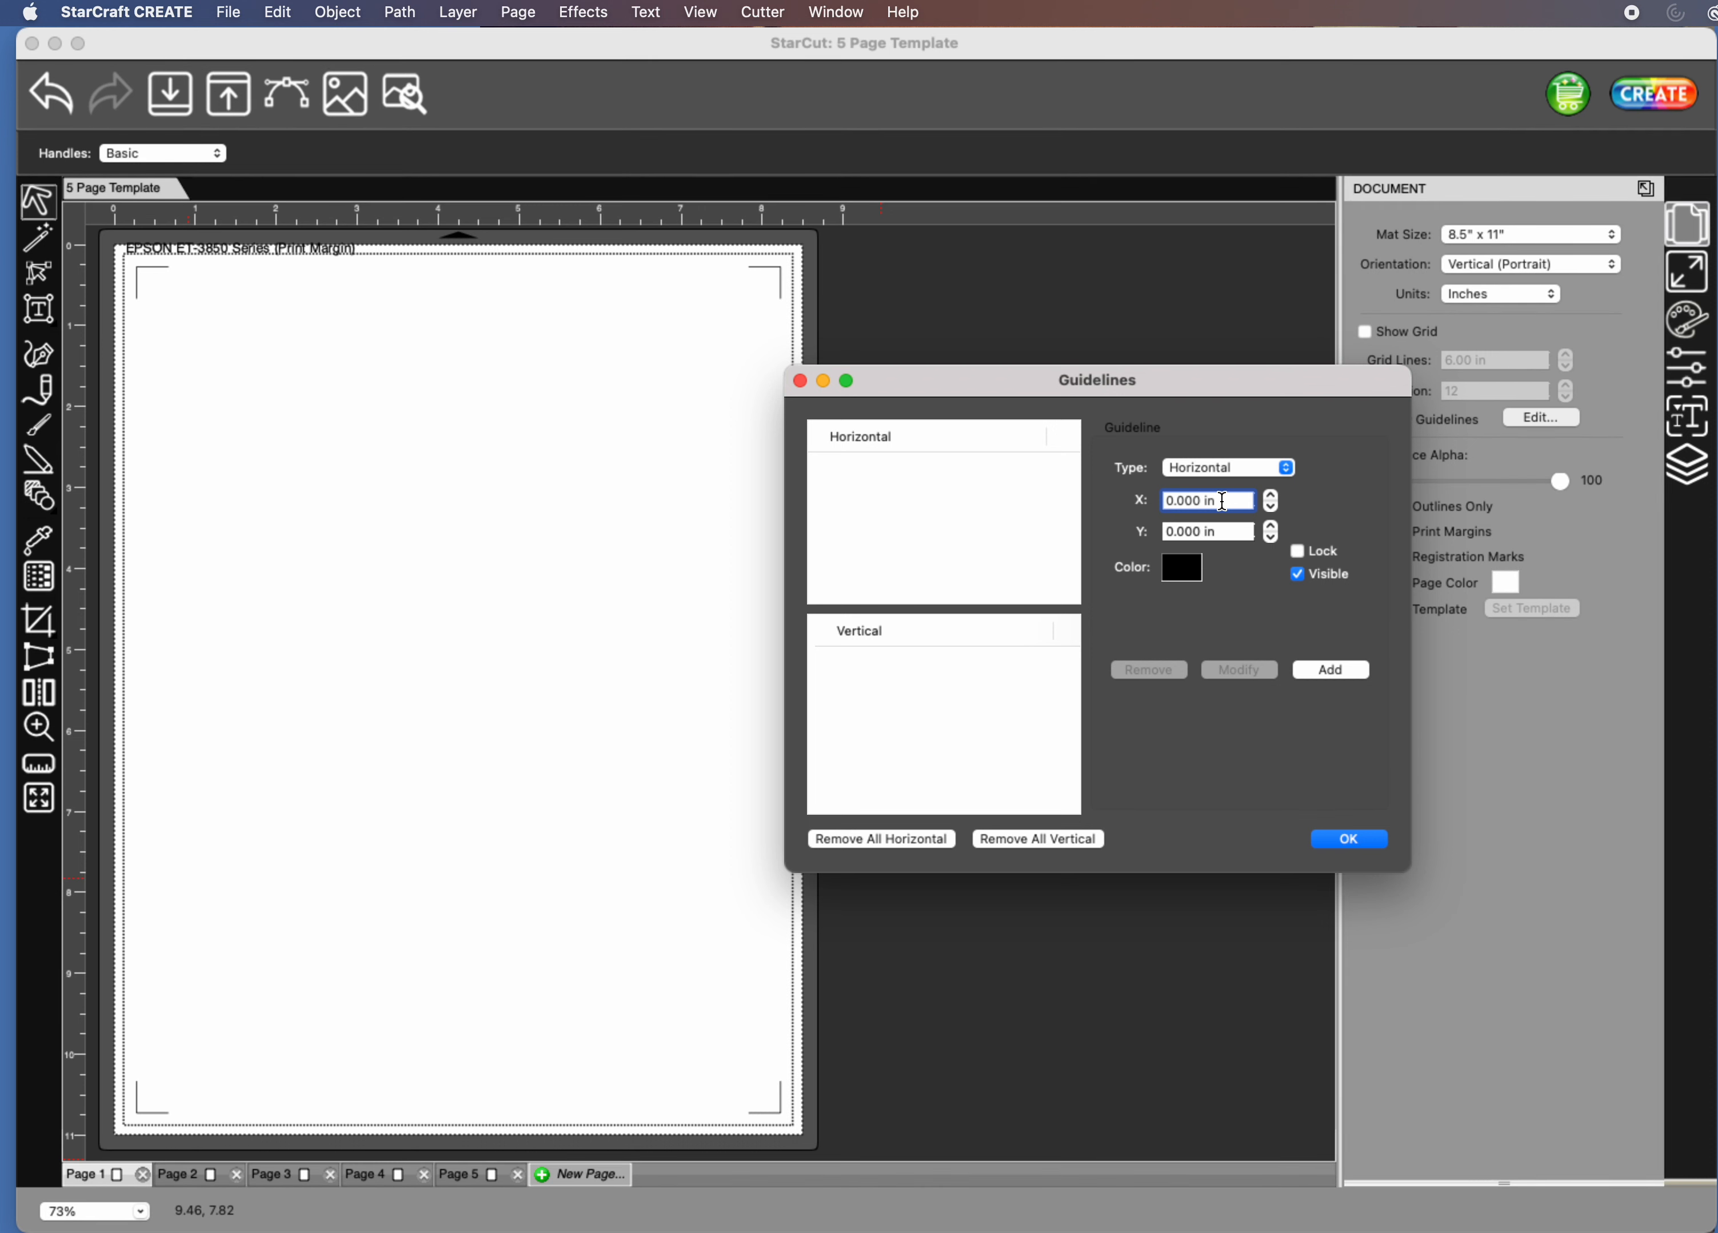
left_click_drag(1218, 502, 1139, 500)
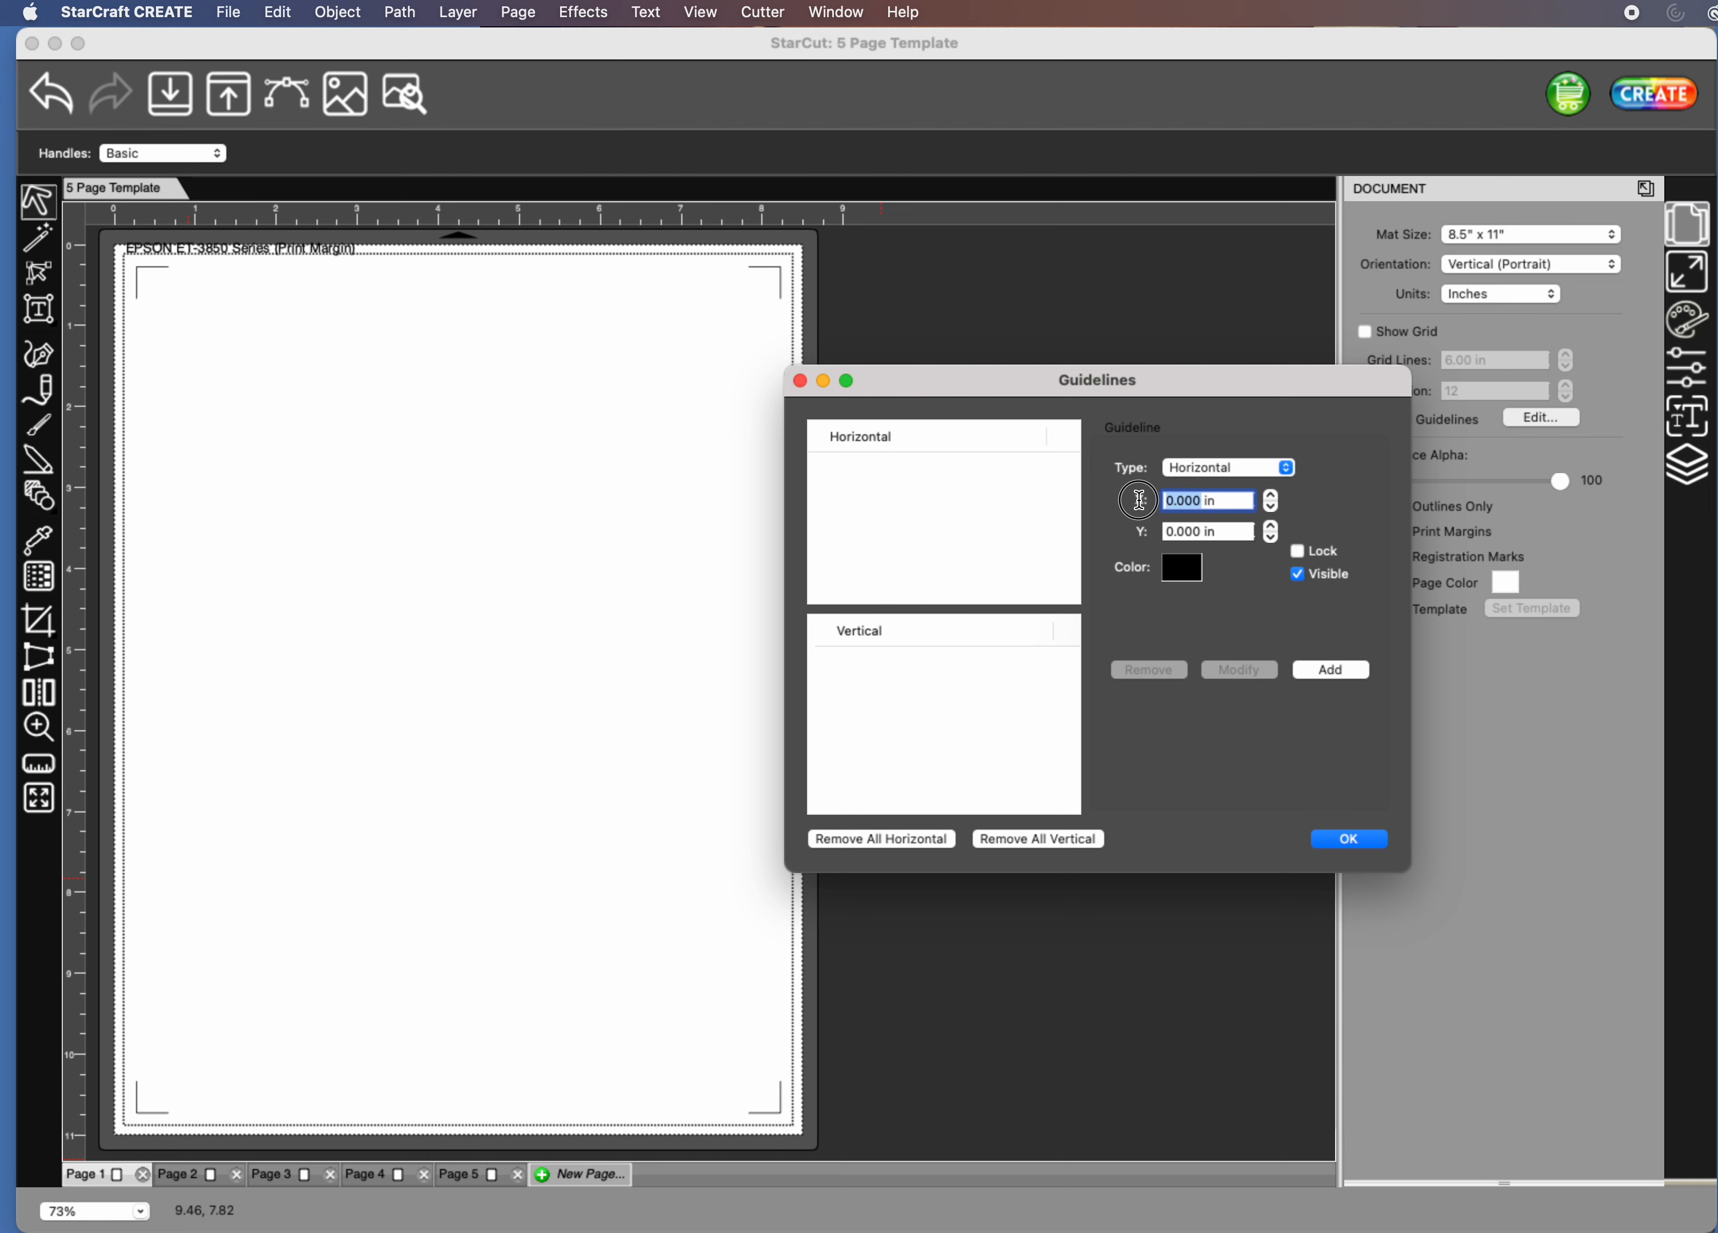
type("4.59")
left_click_drag(1202, 532, 1127, 534)
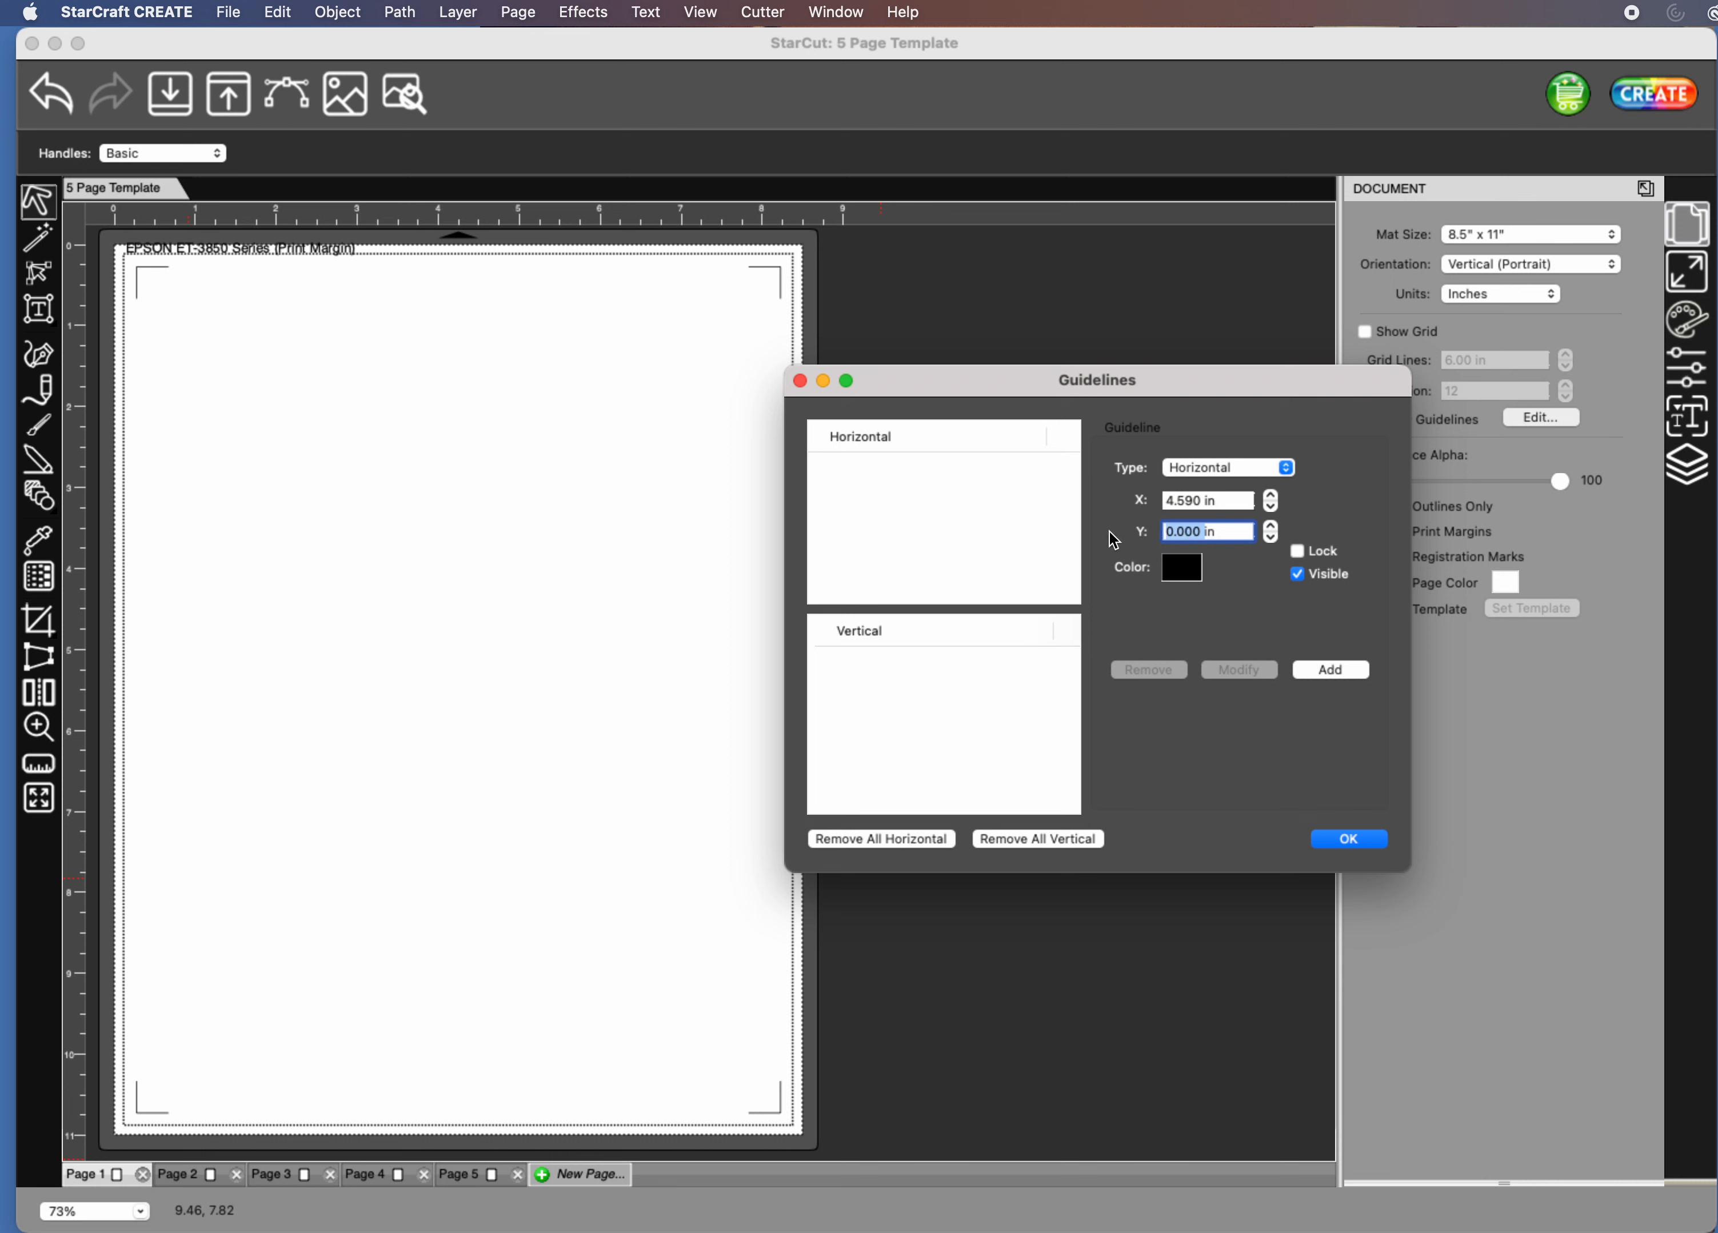
type(".28")
left_click(1322, 670)
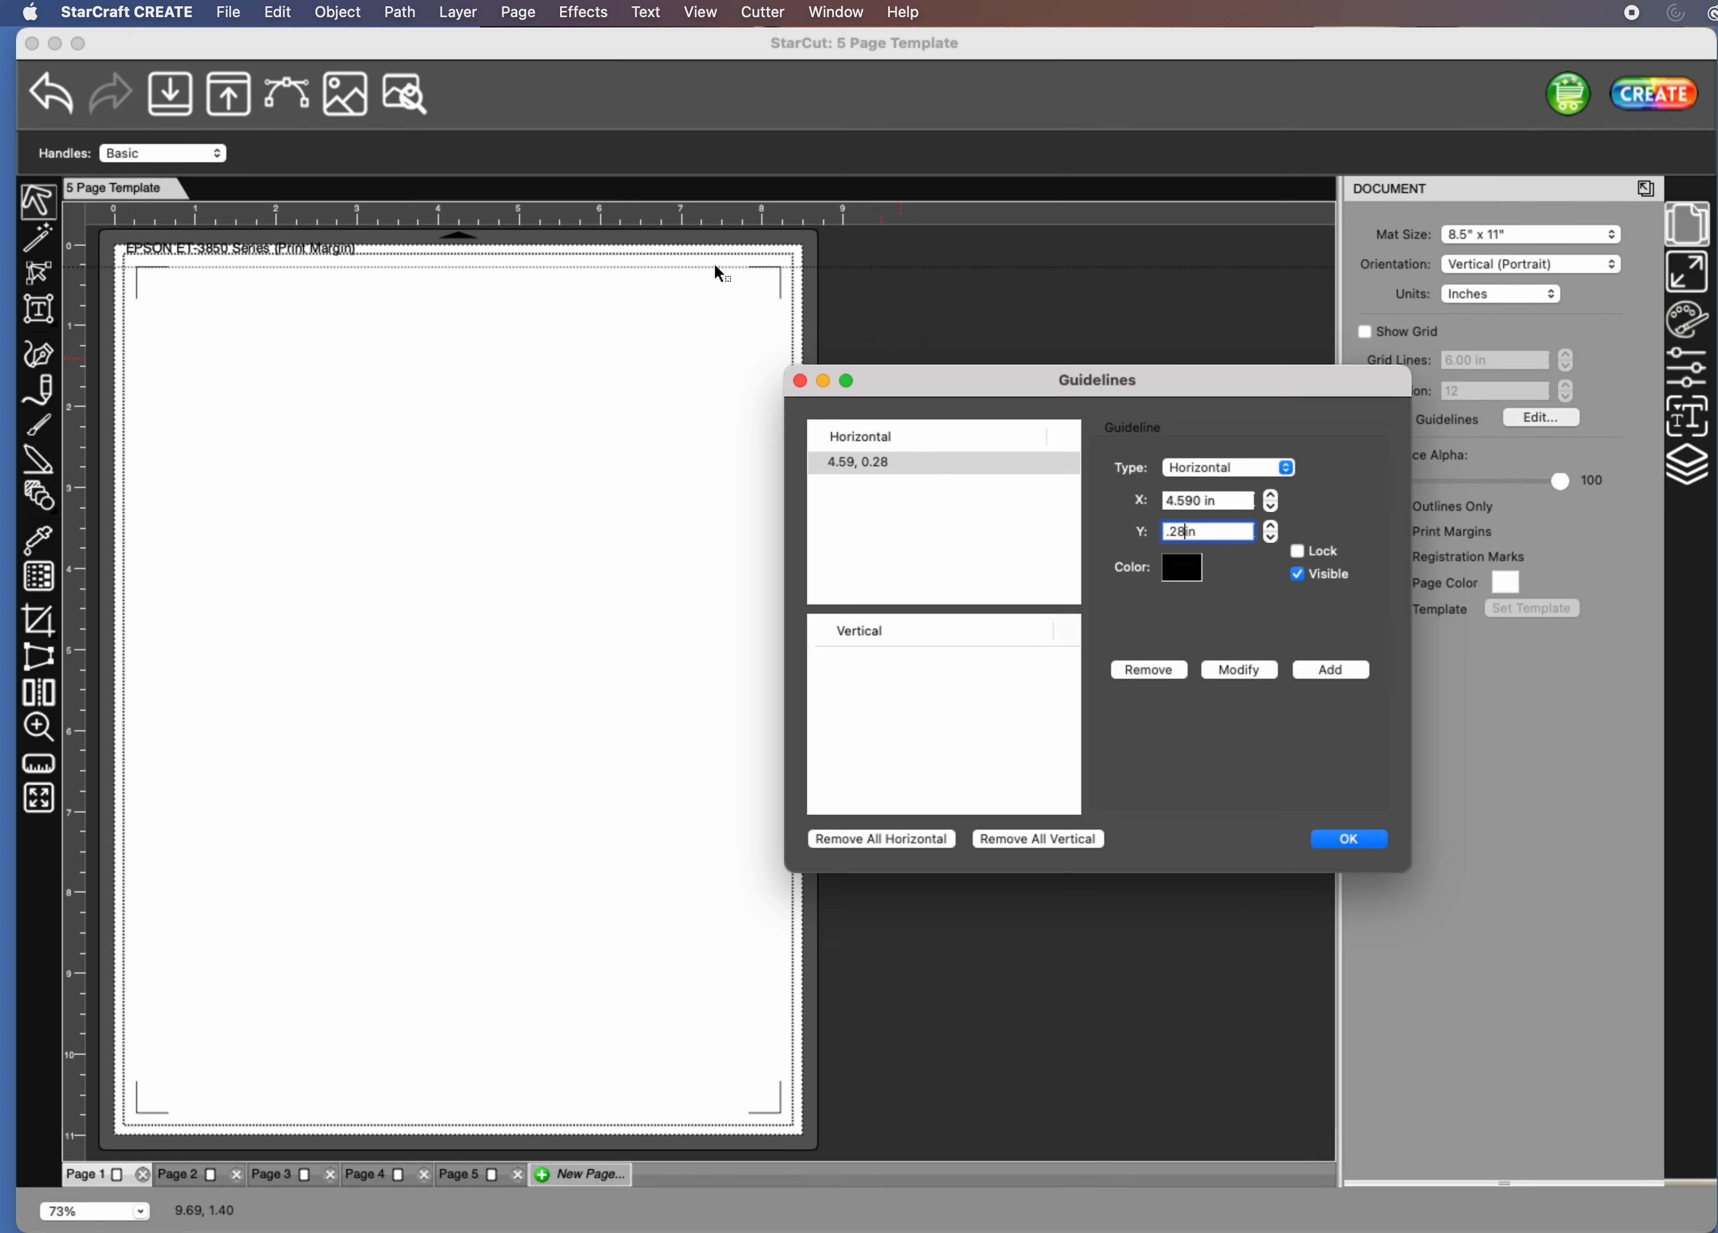
Add a blue (0000FF) horizontal guideline to Page 1 at X 2.64 in and Y 10.71 in.
left_click(1247, 505)
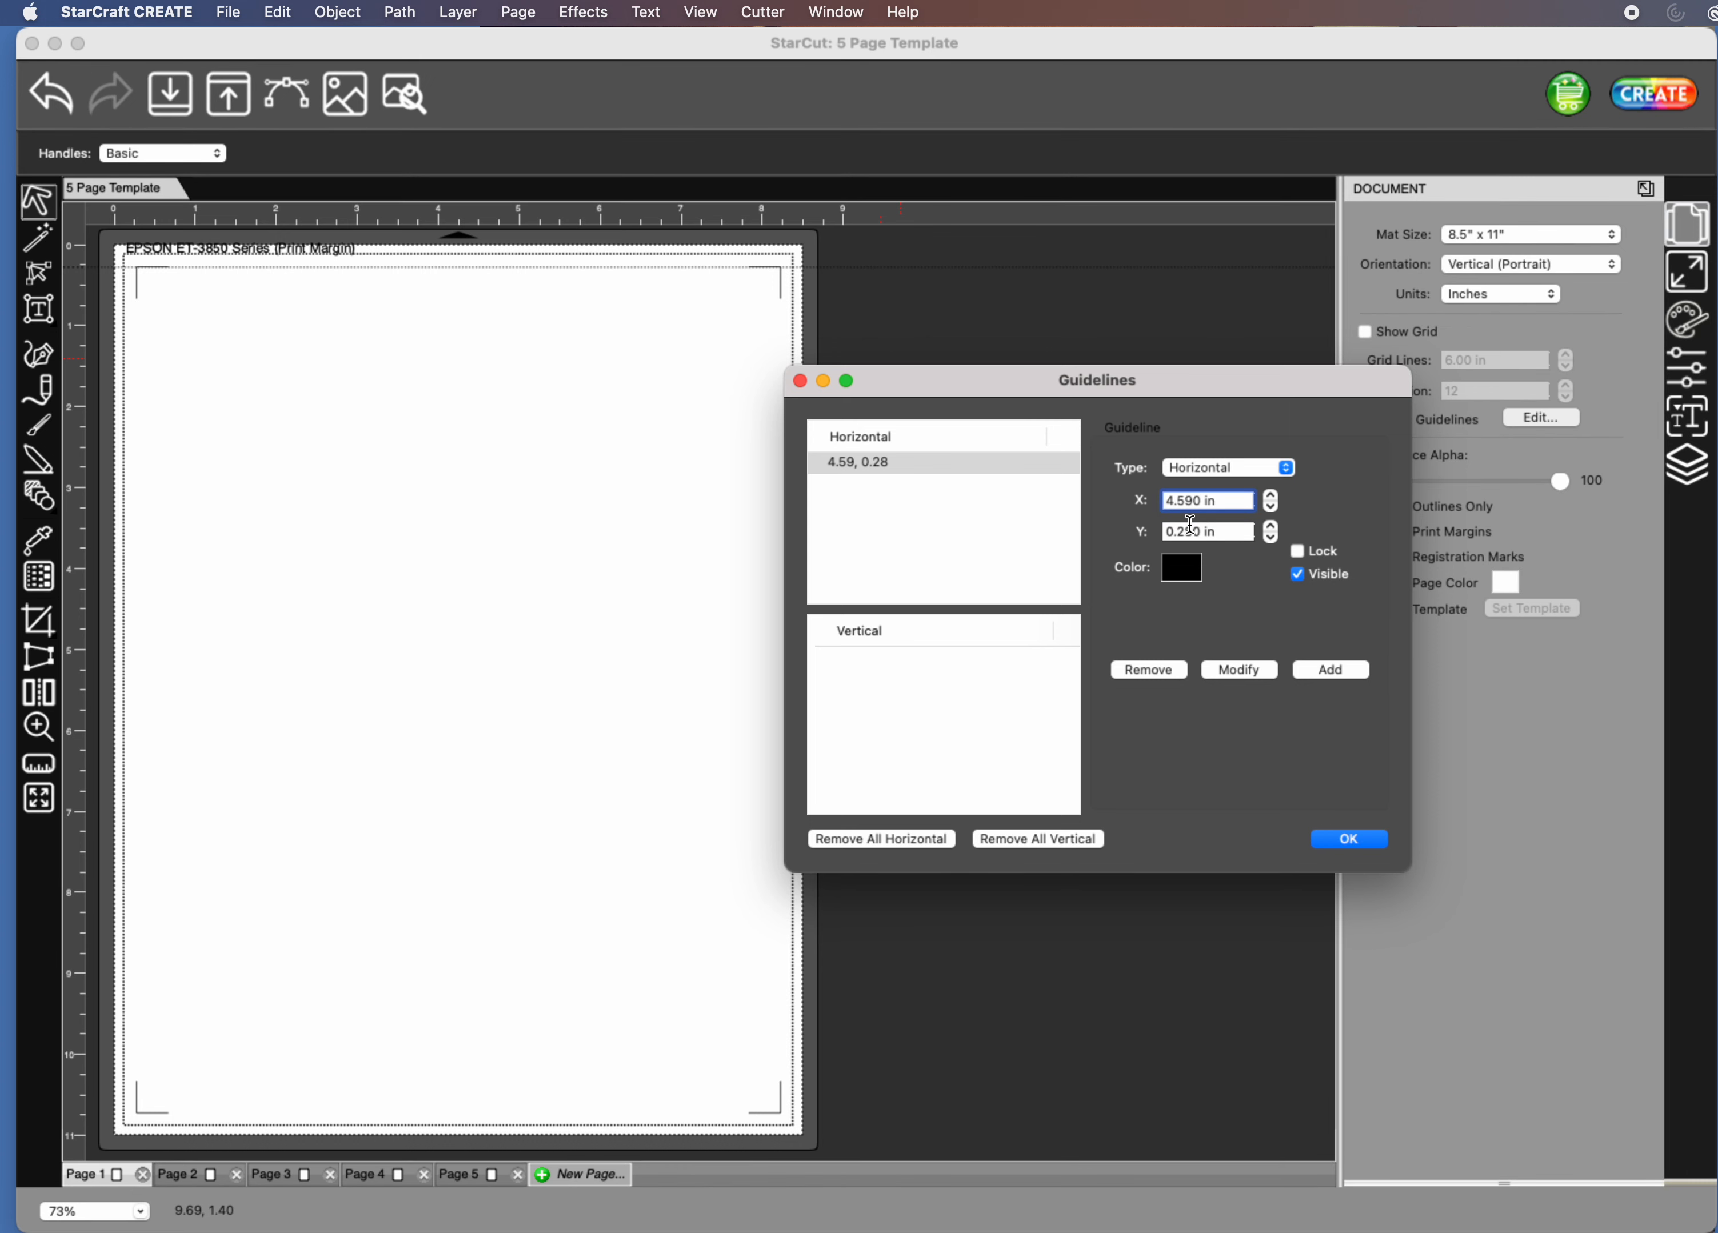
key("BackSpace")
key("BackSpace")
key("BackSpace")
key("BackSpace")
key("BackSpace")
type("2.64")
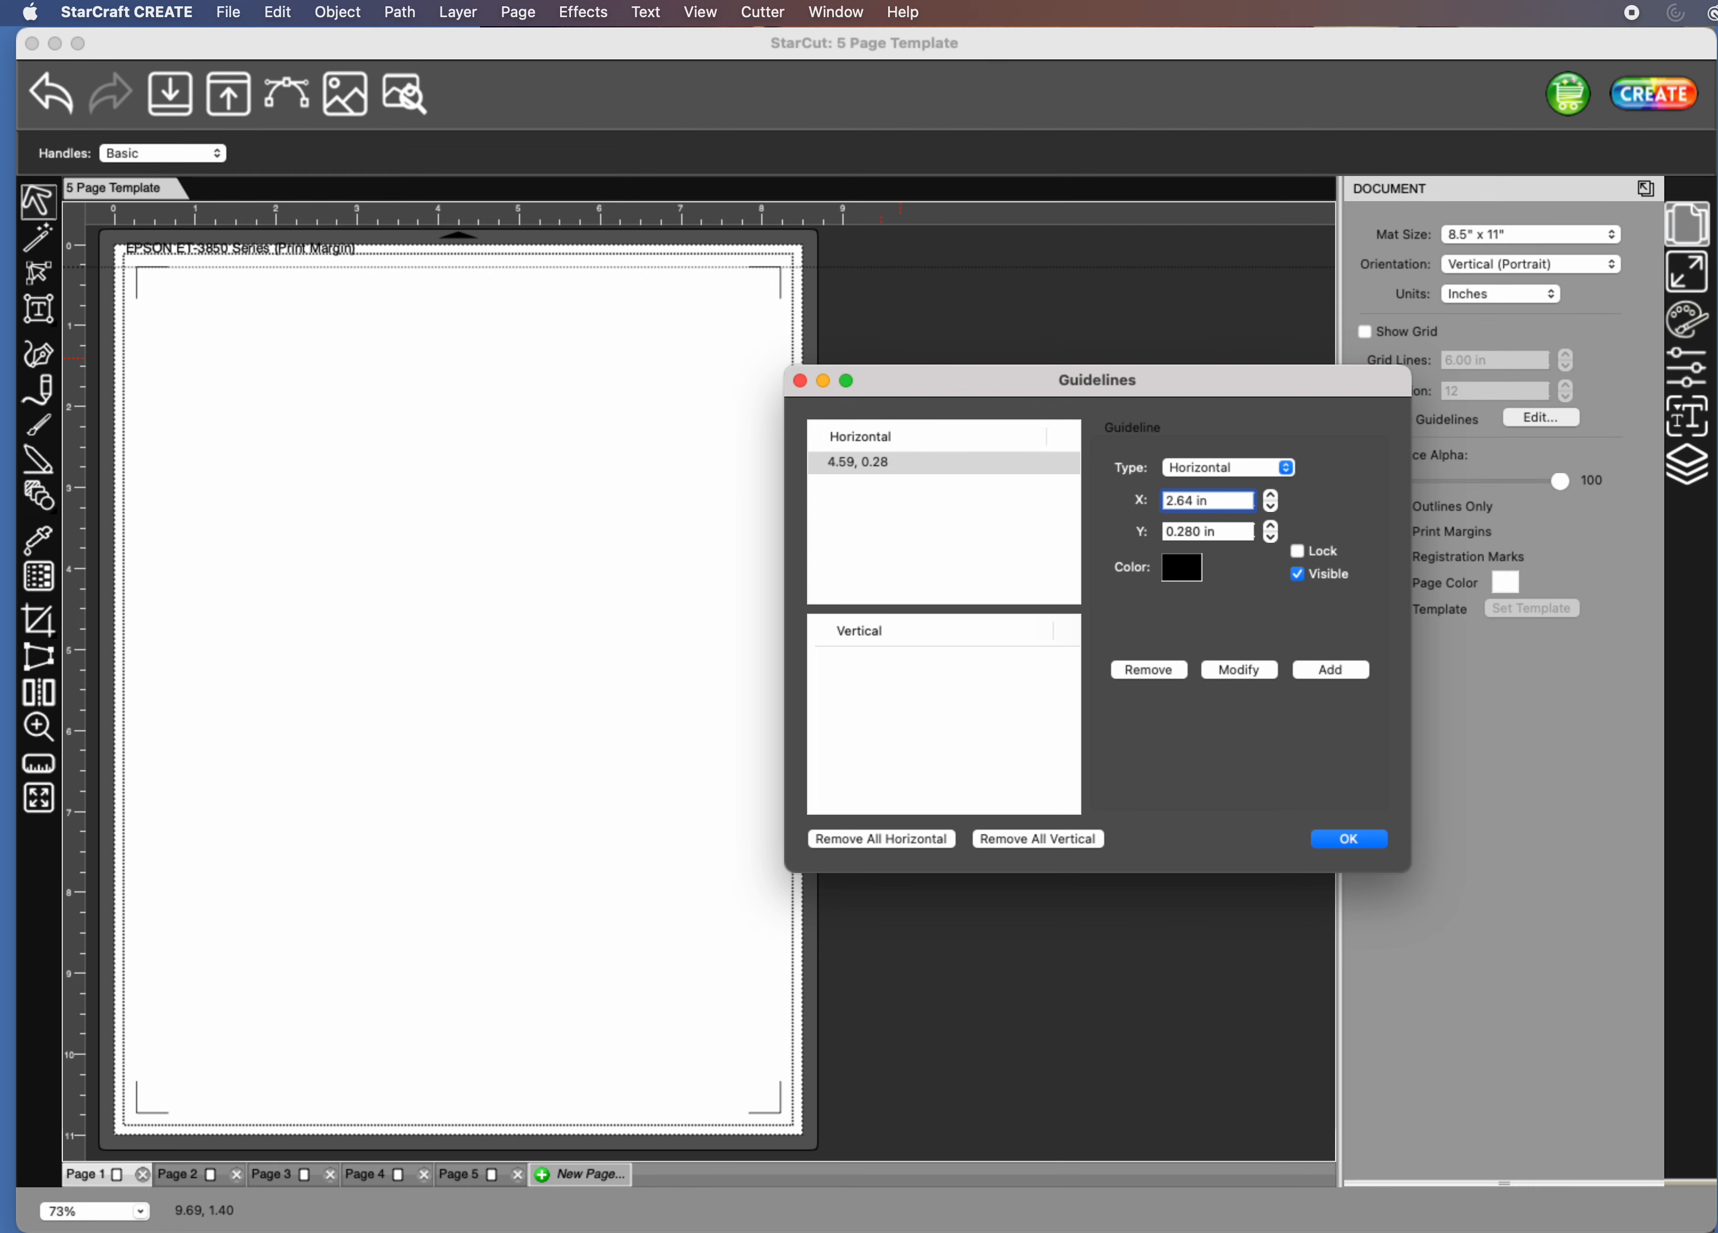
key("Tab")
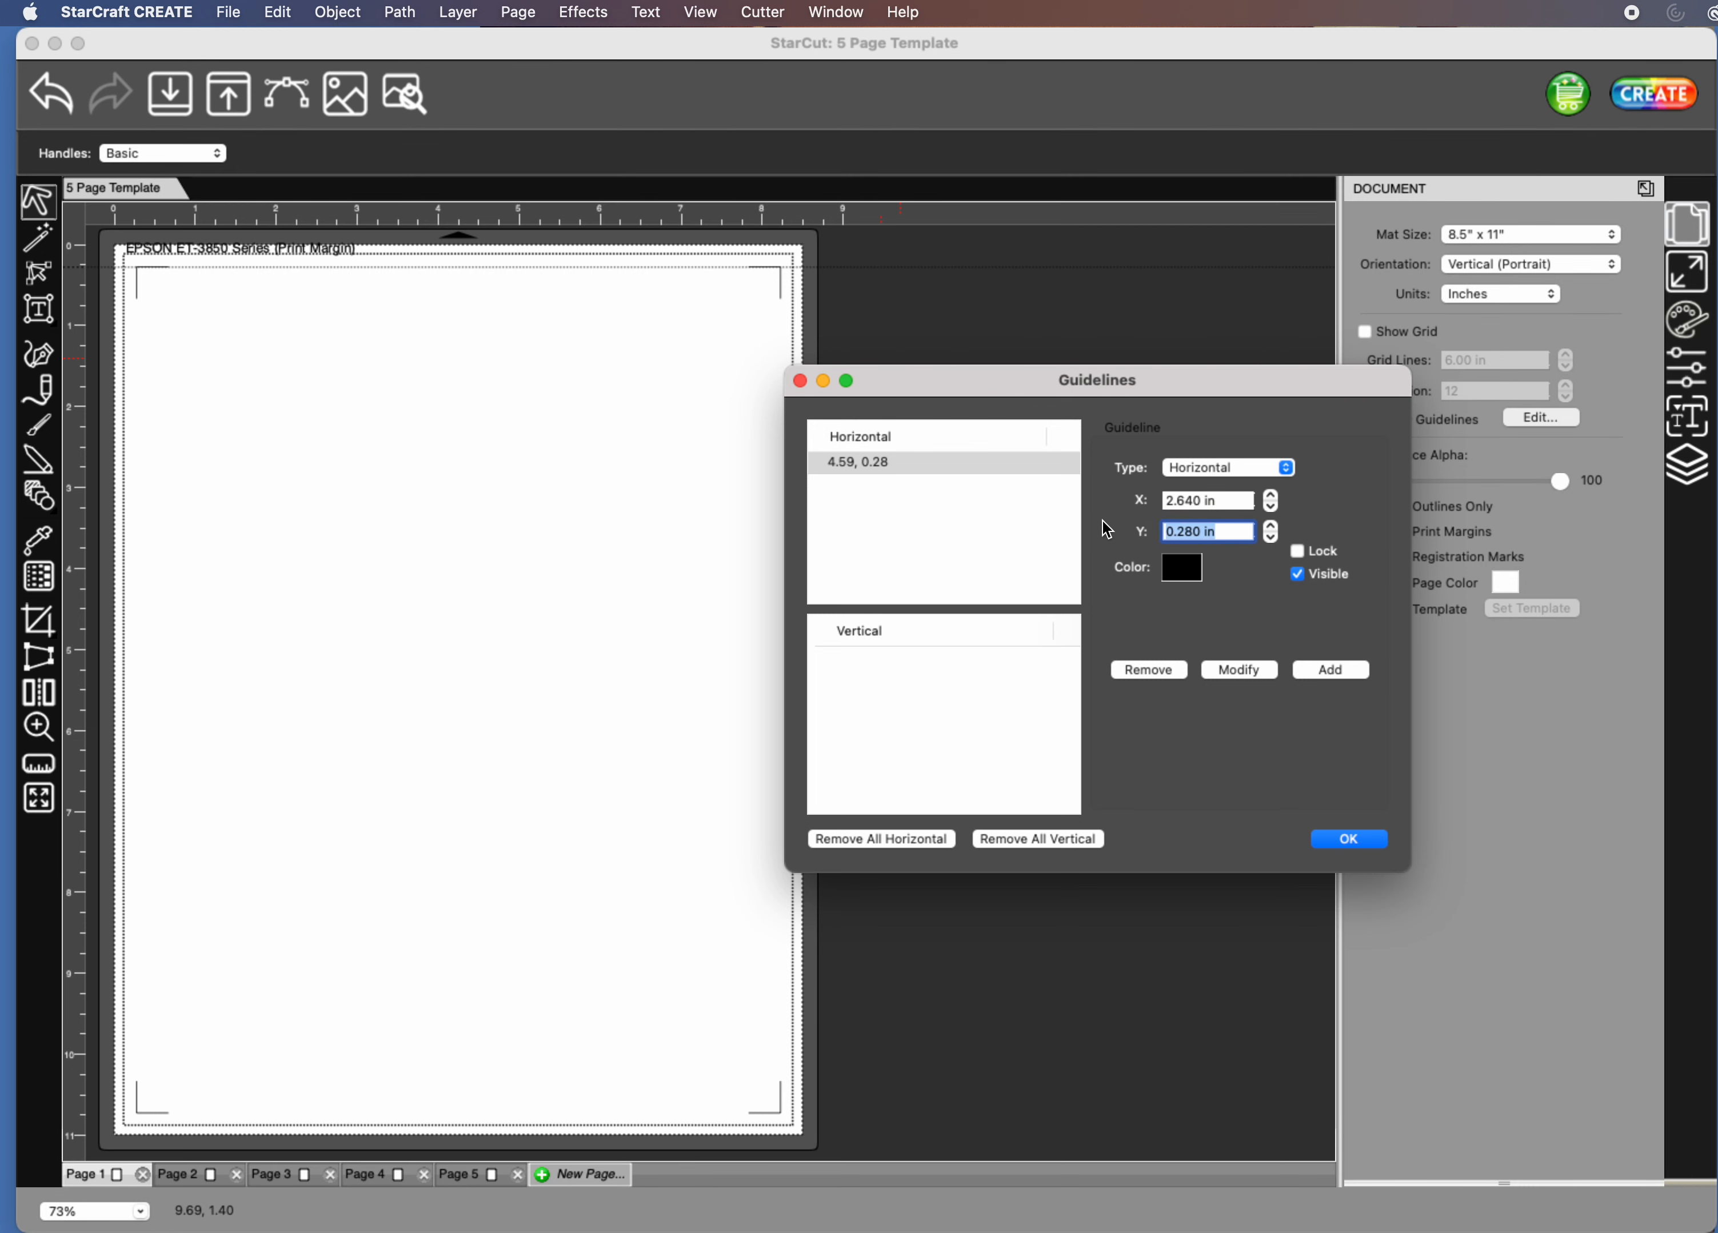
type("10.71")
left_click(1182, 570)
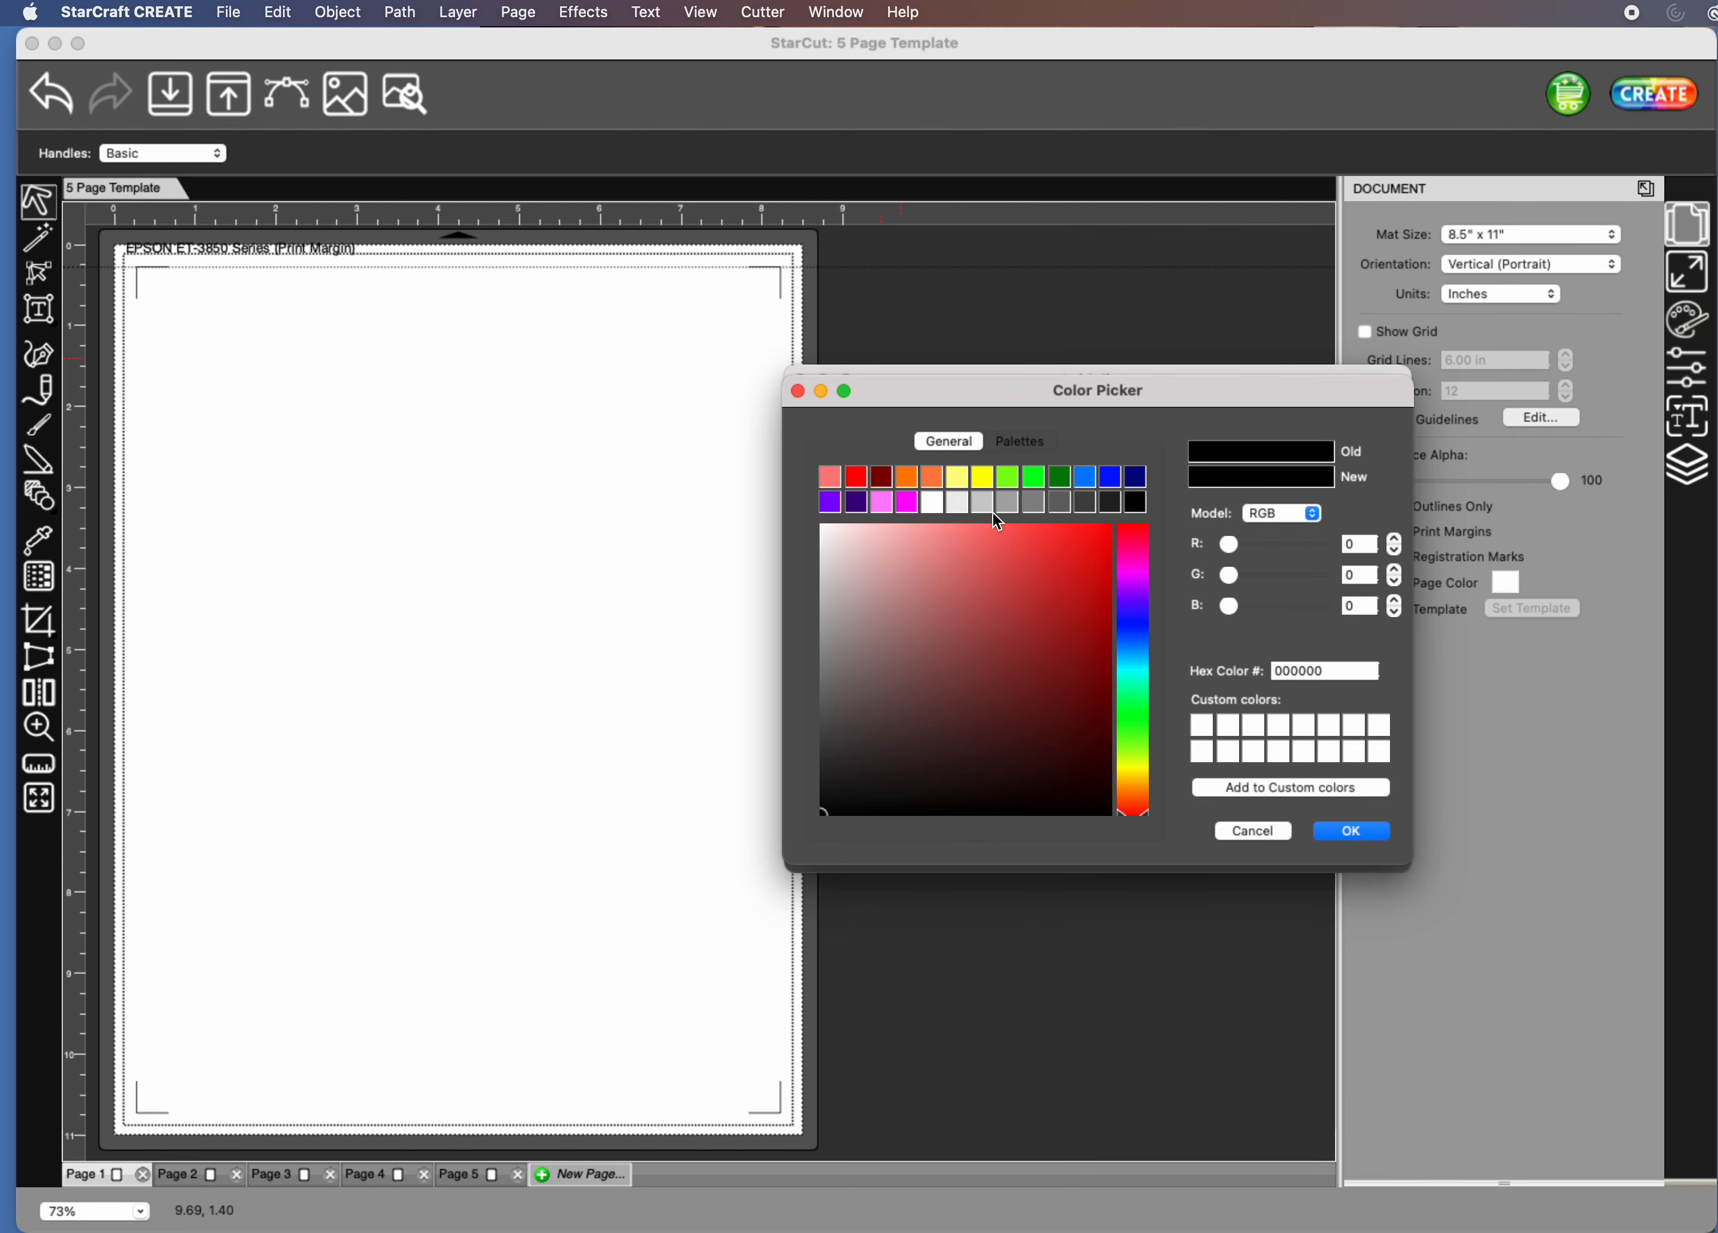
left_click(1111, 478)
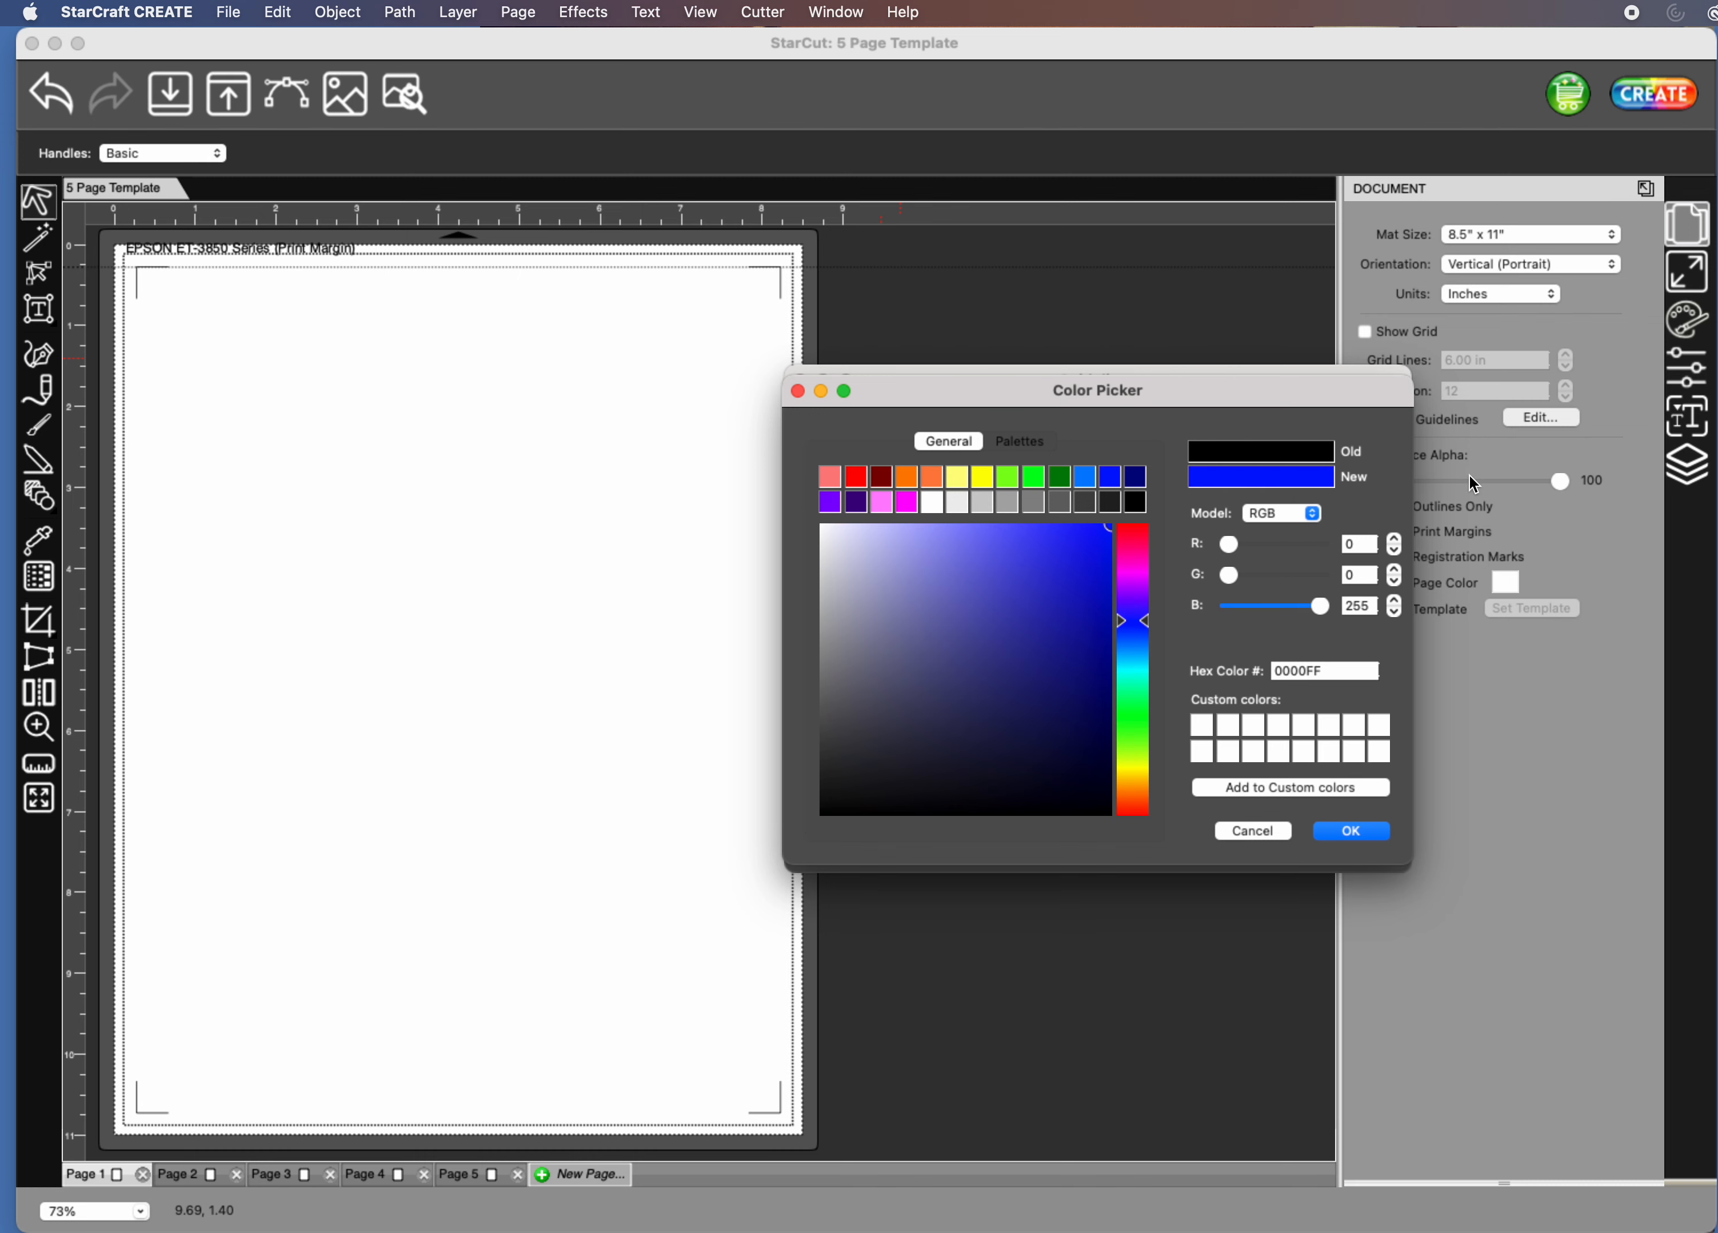
left_click(1349, 831)
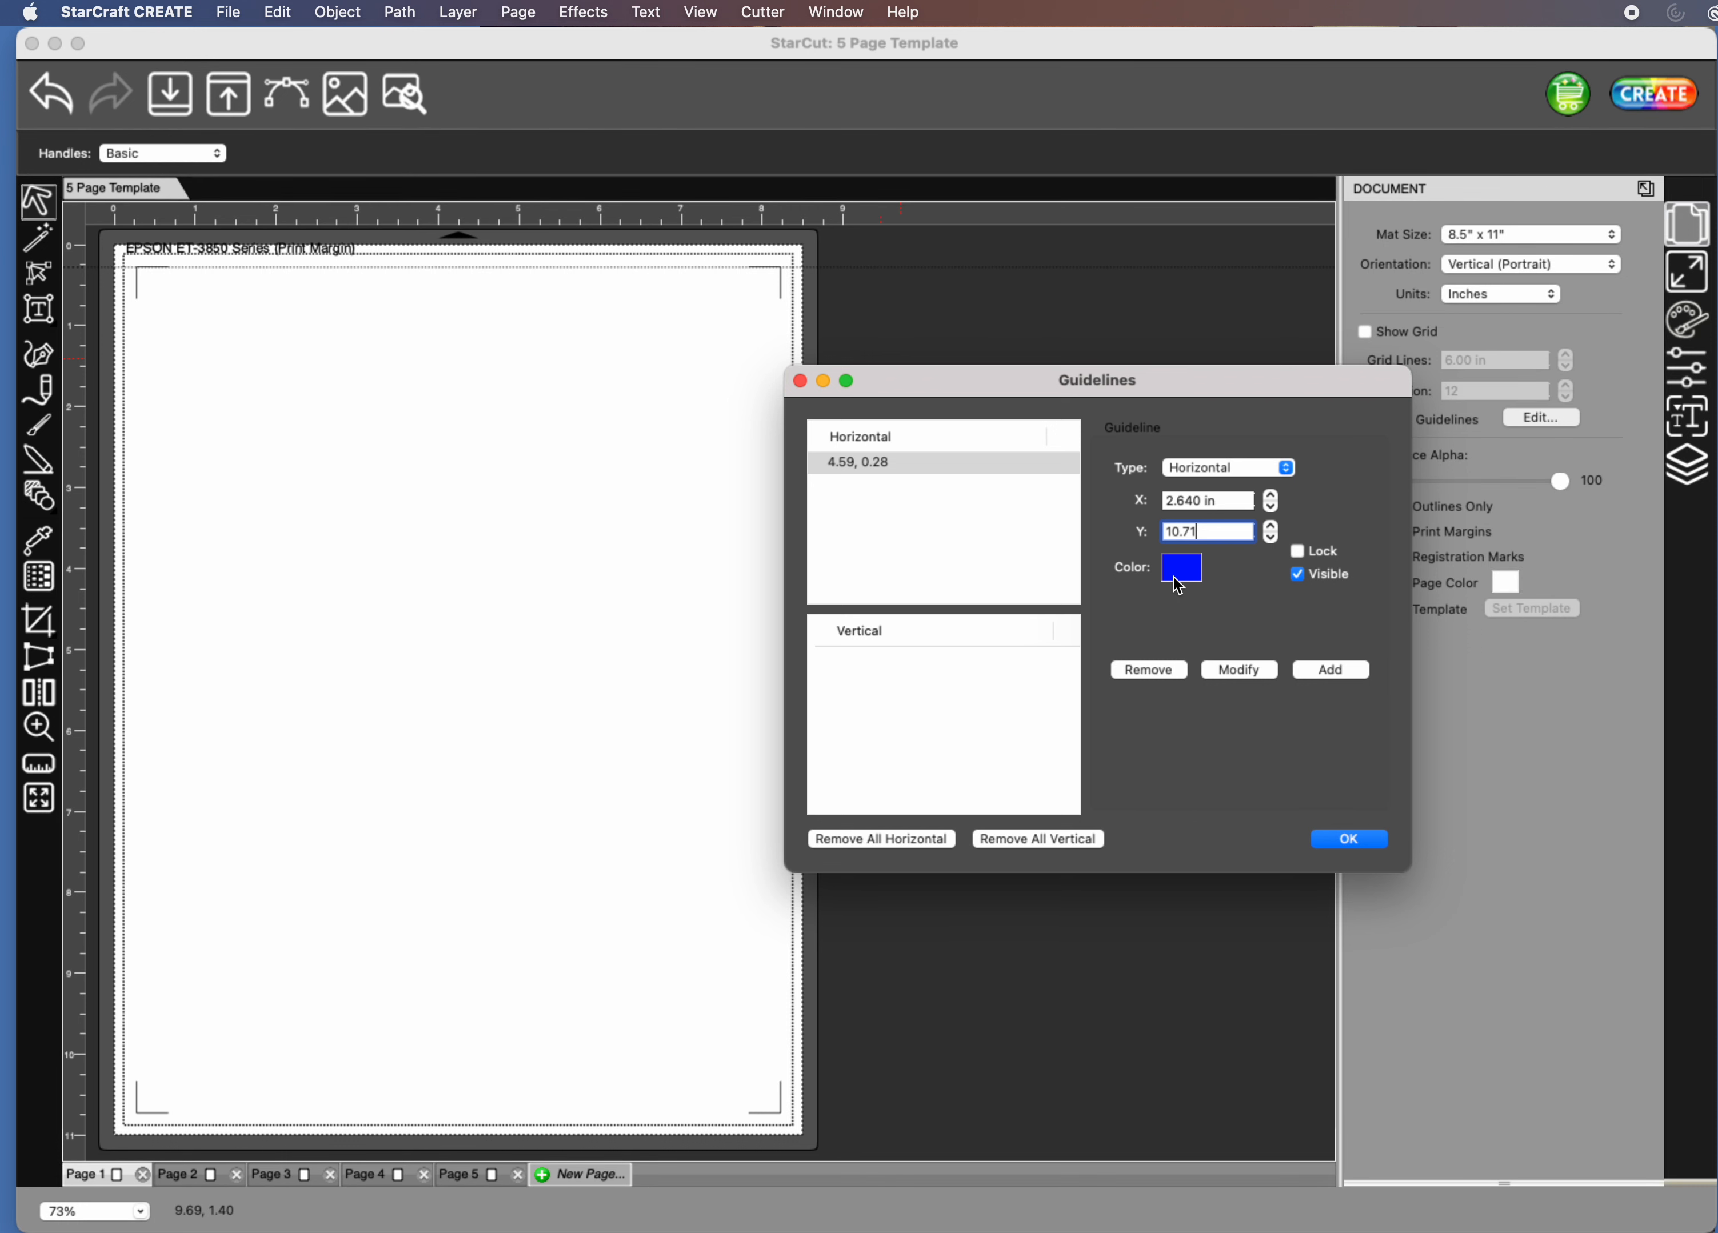
left_click(1340, 670)
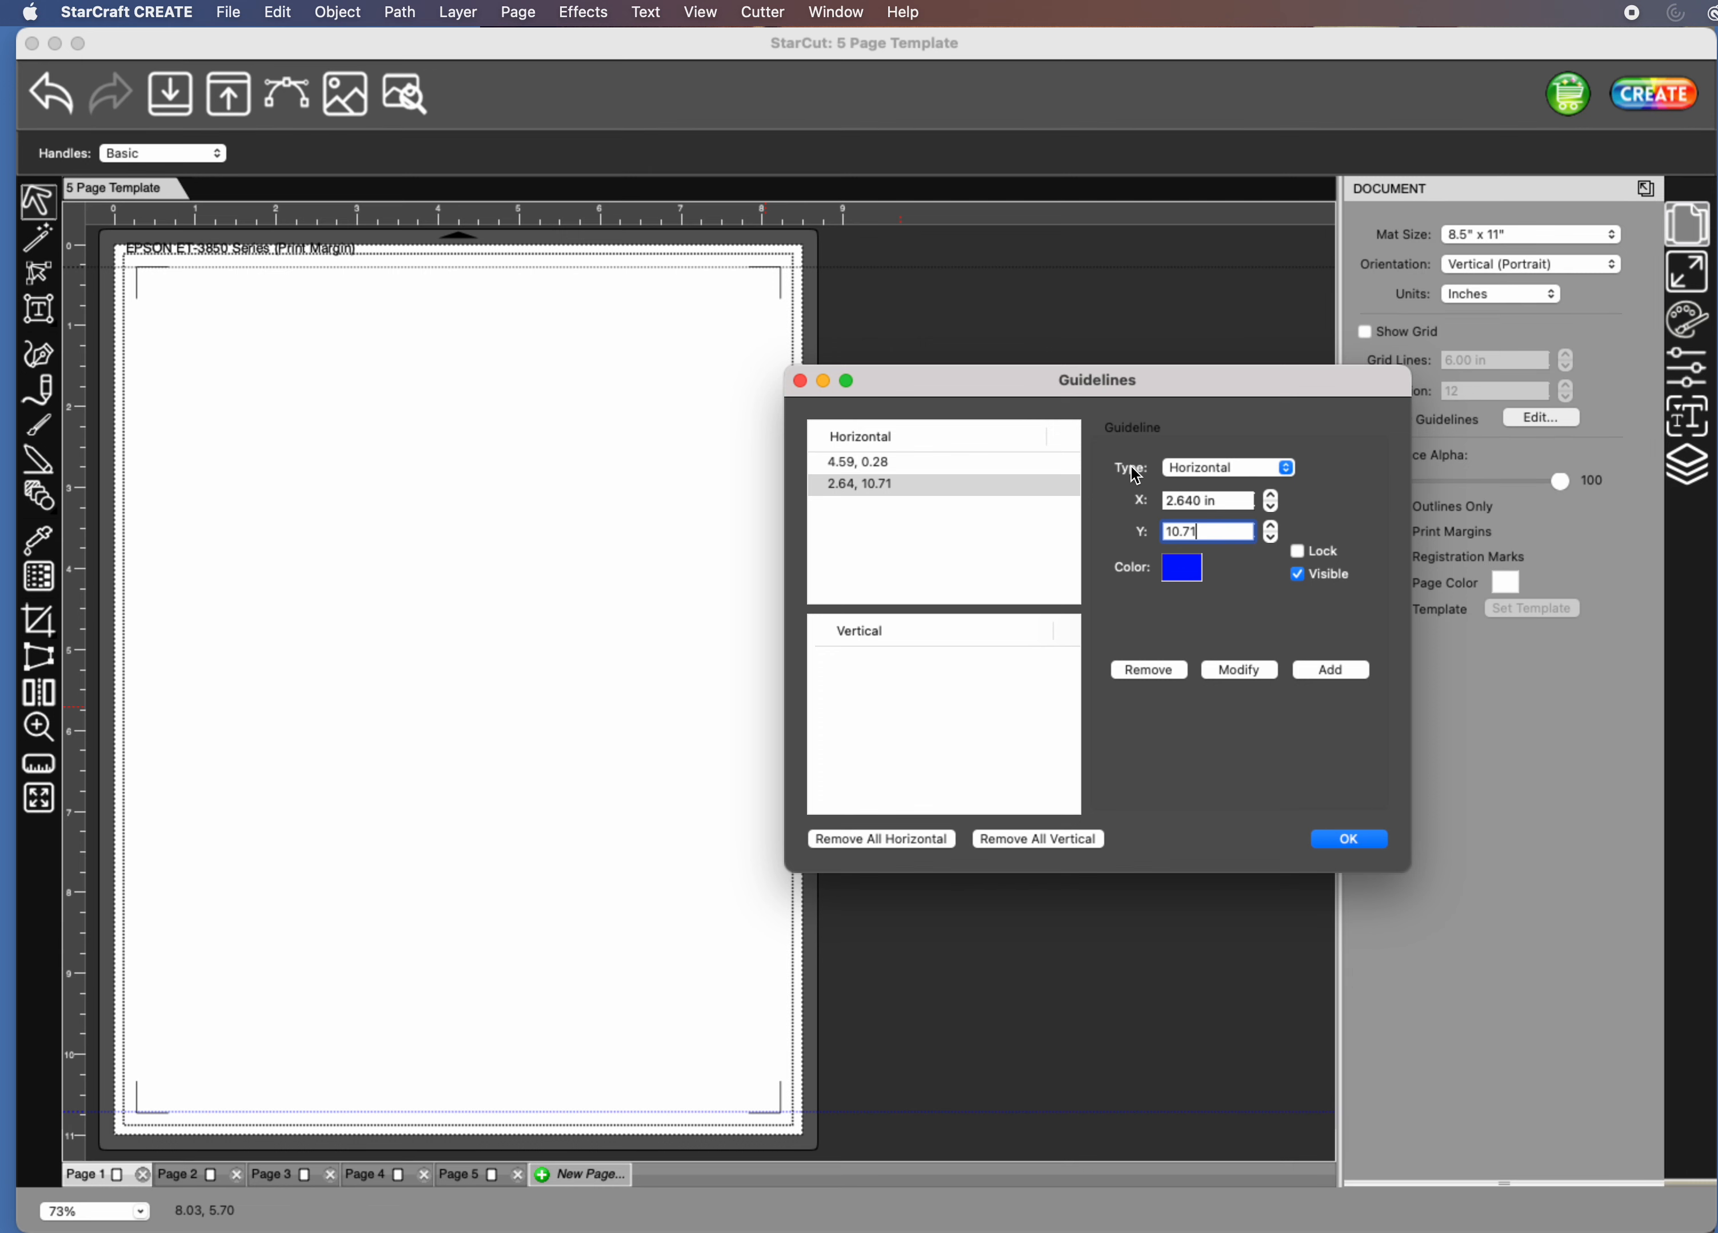
Add a vertical guideline to Page 1 at X 0.28 in and Y 3.41 in.
left_click(1285, 469)
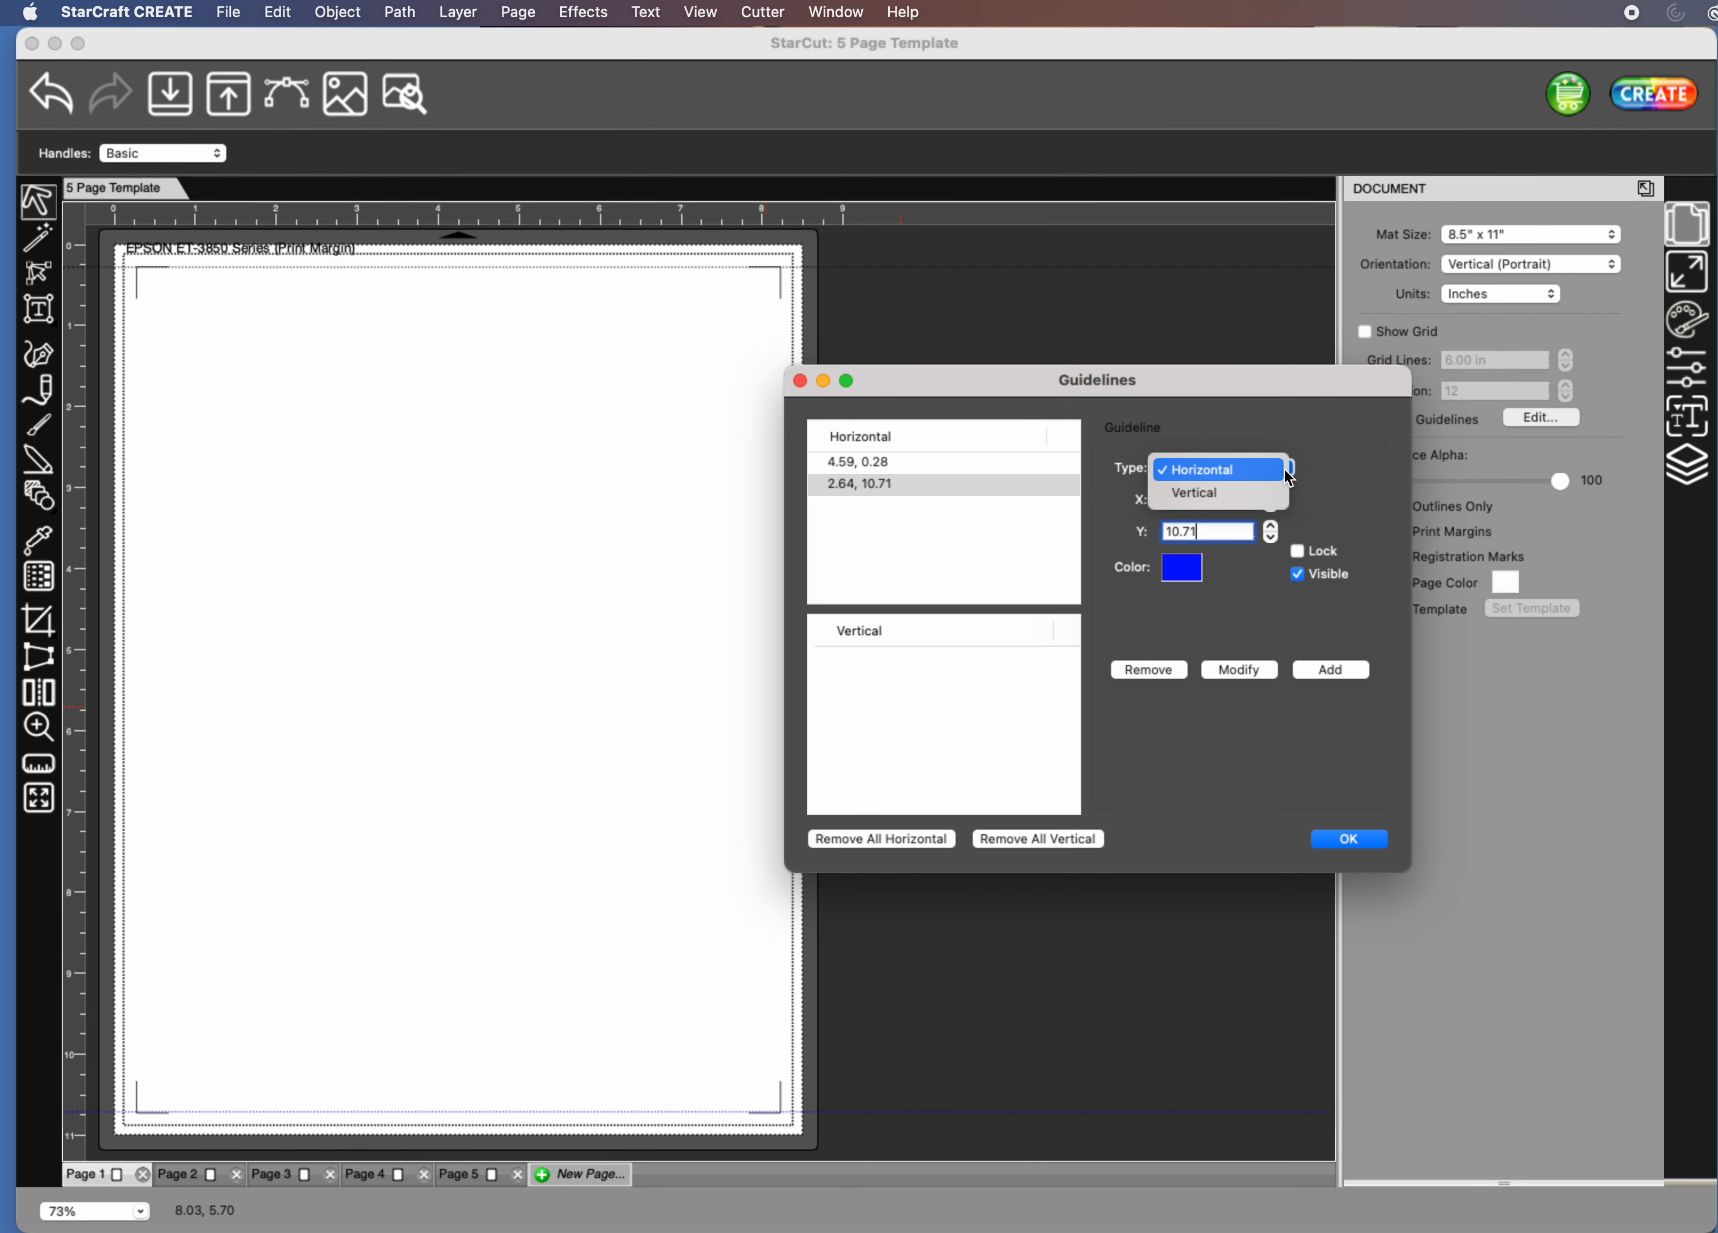
left_click(1241, 490)
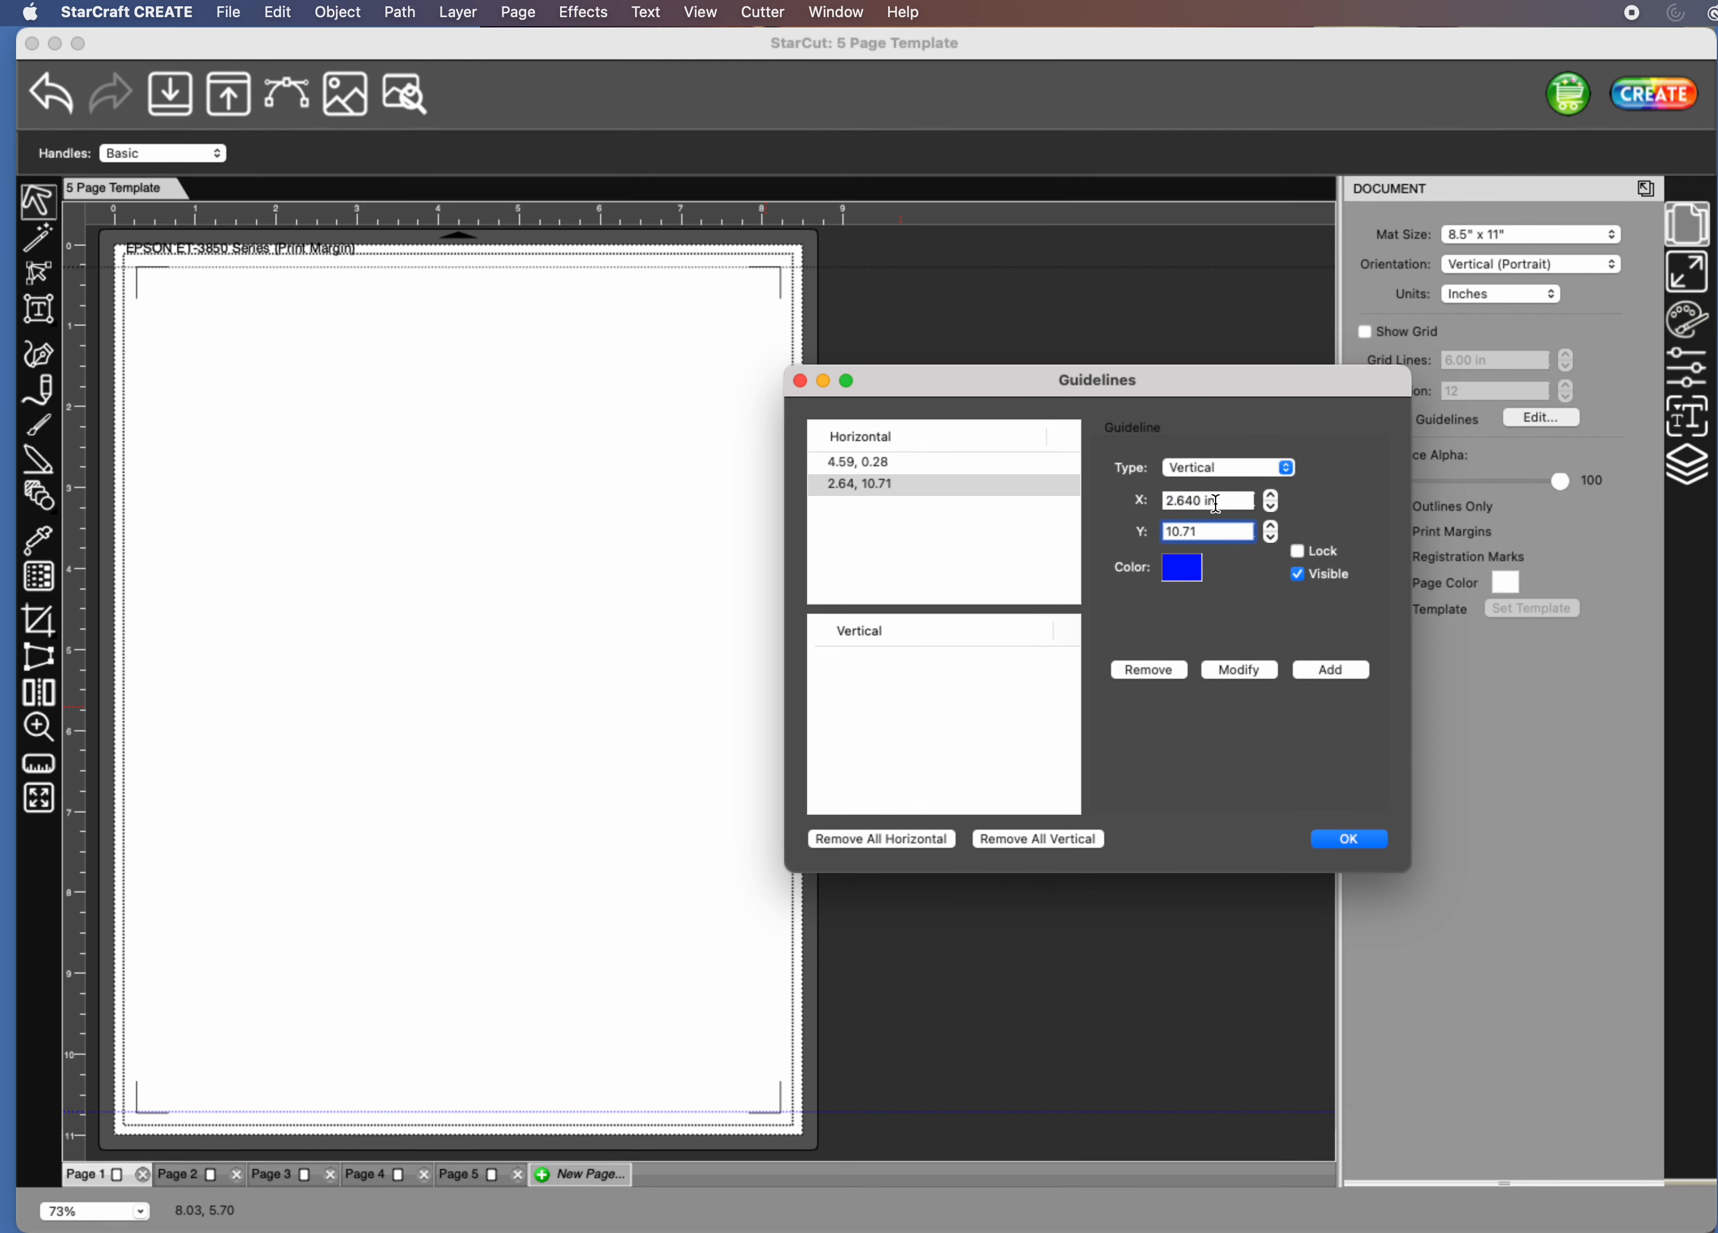
key("shift+Tab")
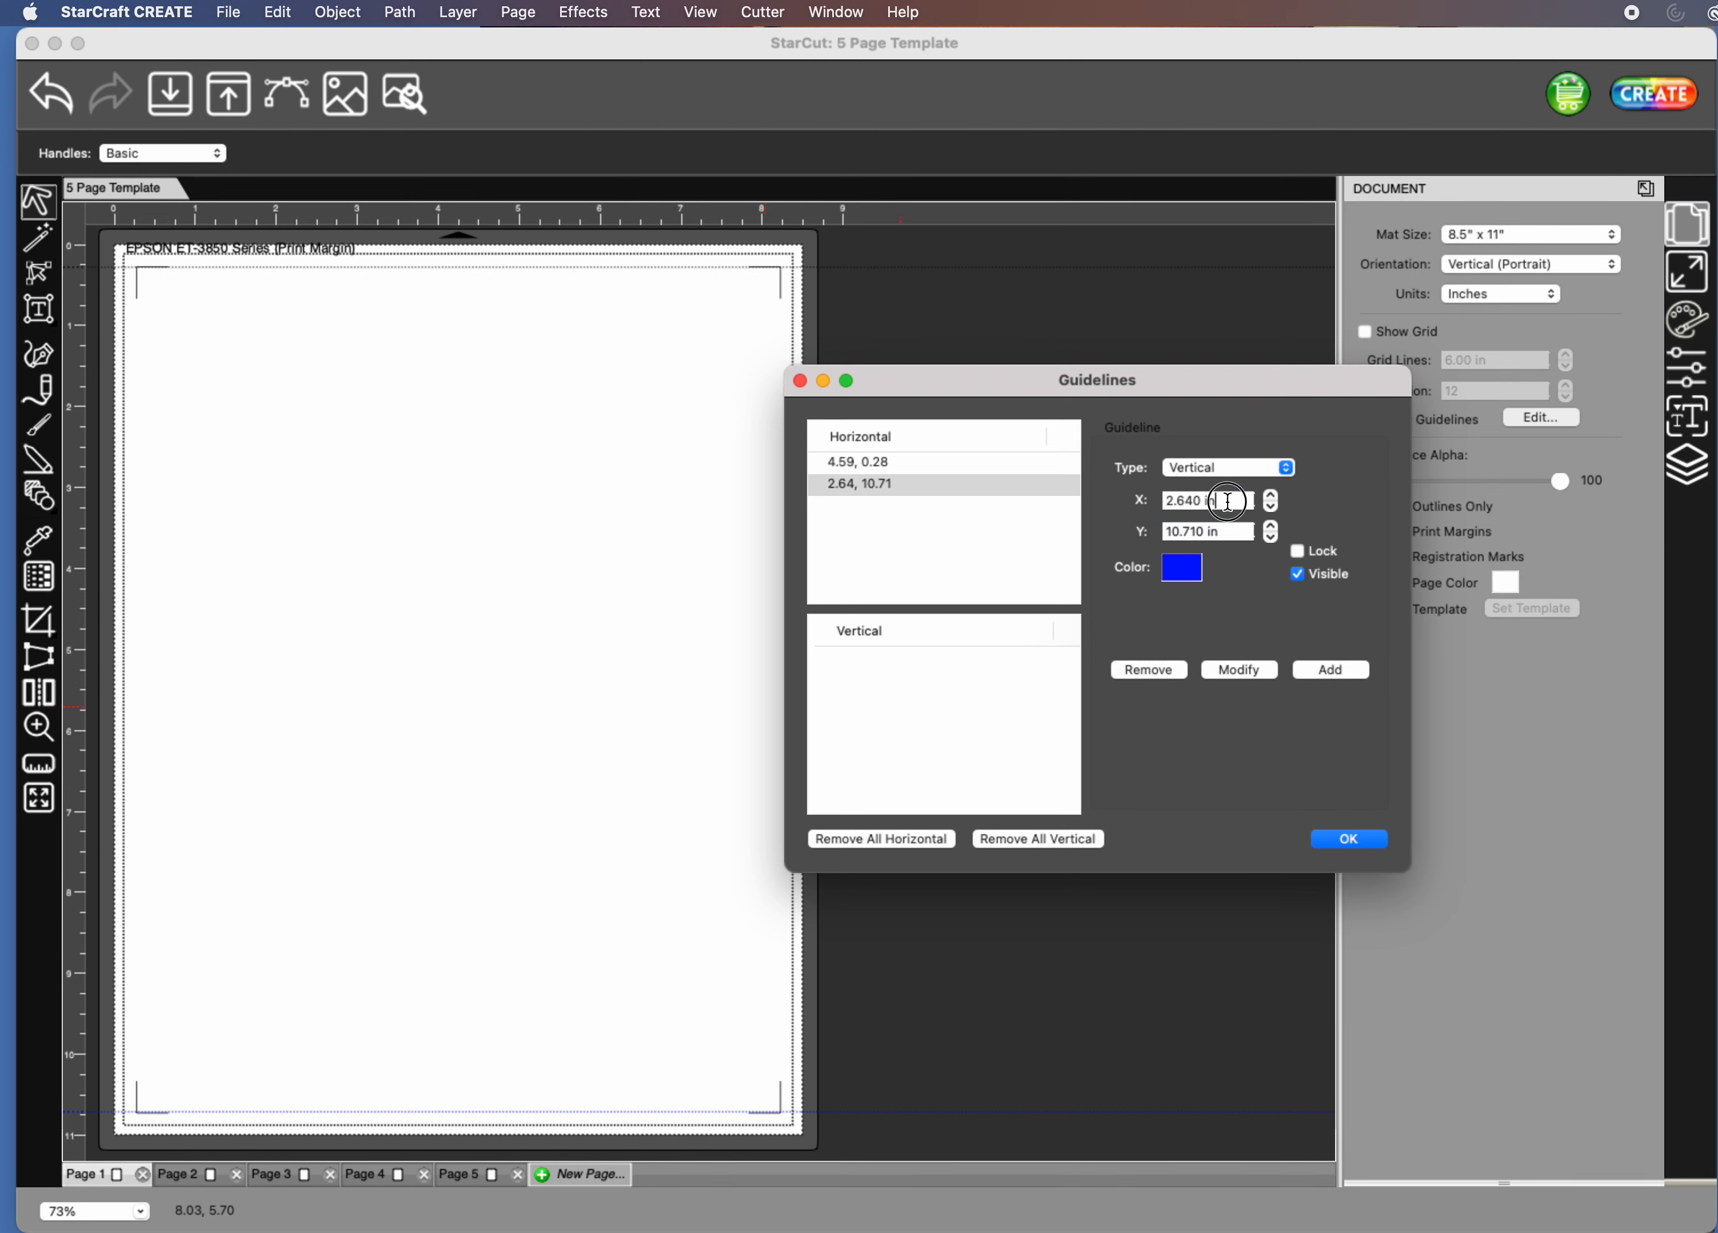
type(".28")
key("Tab")
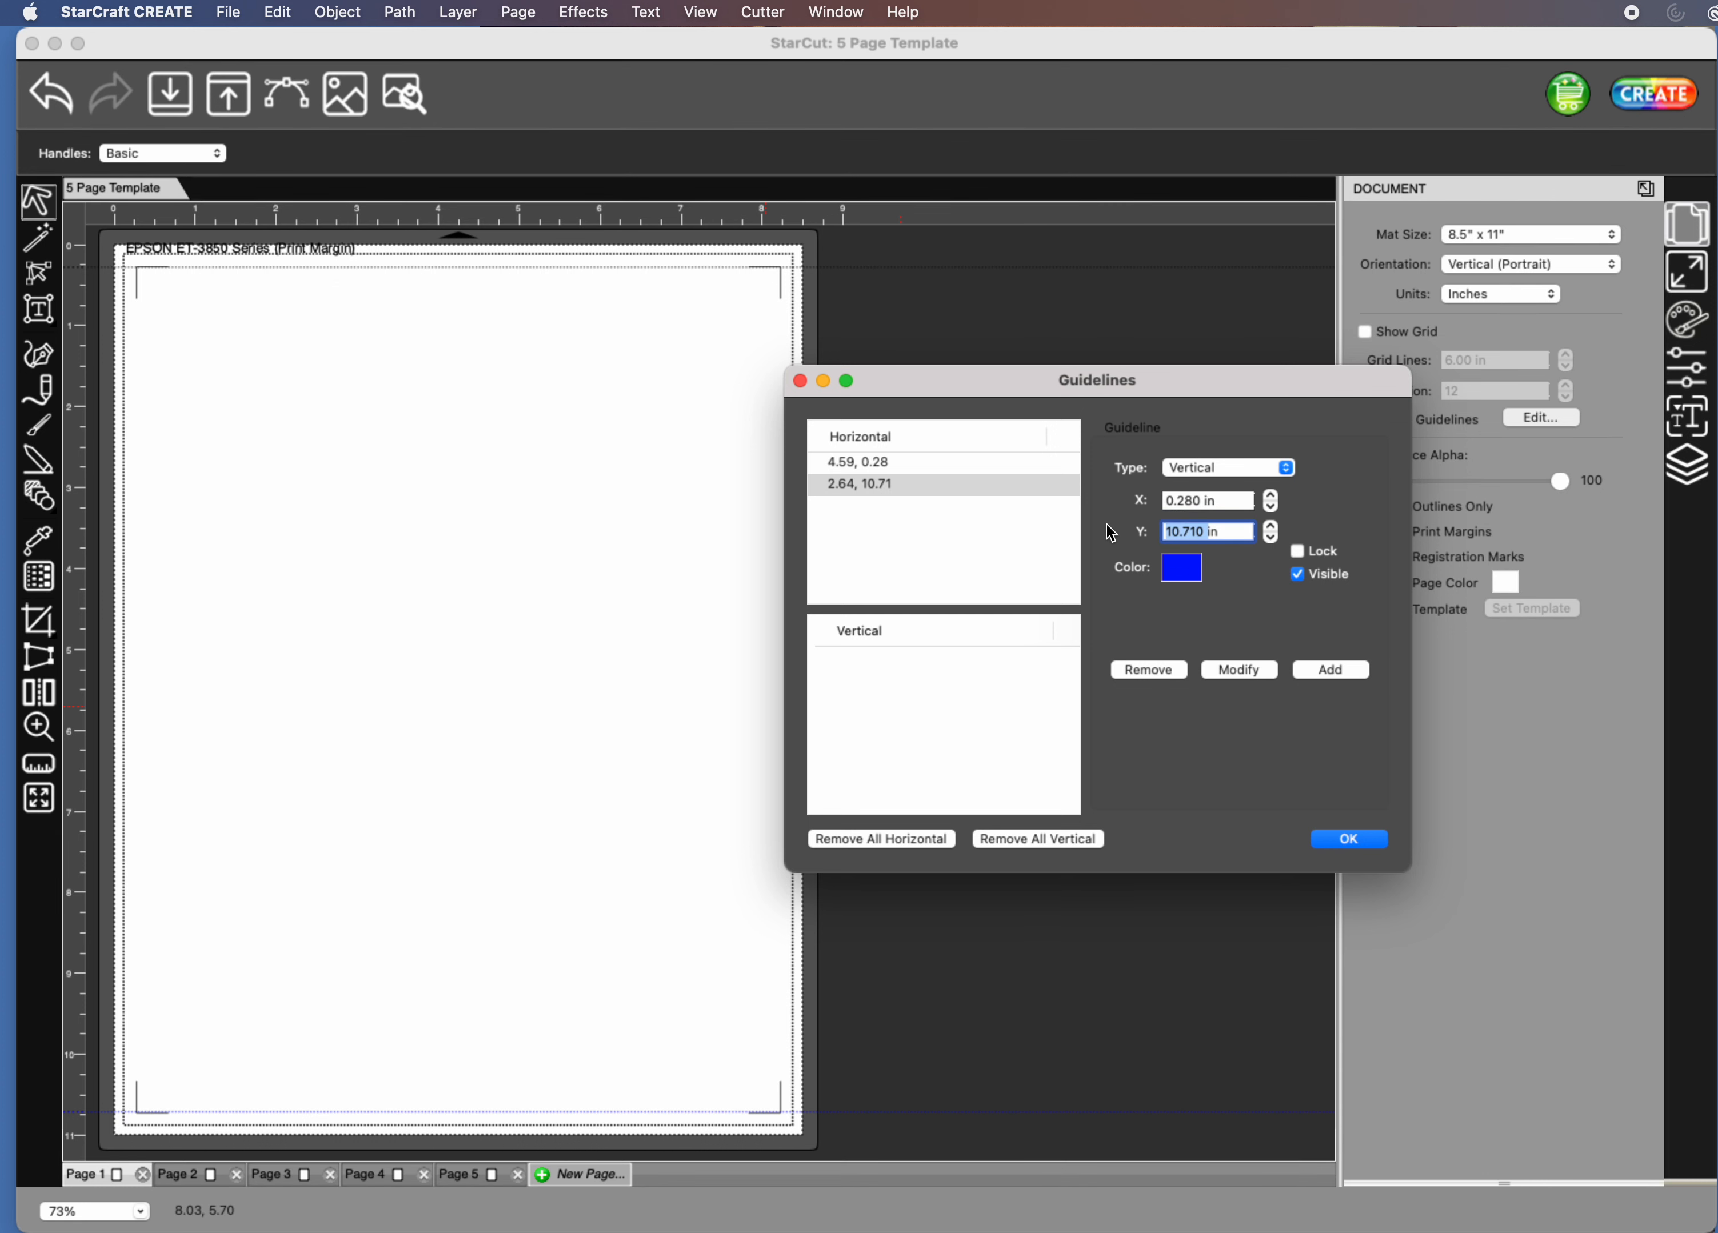
type("3.4")
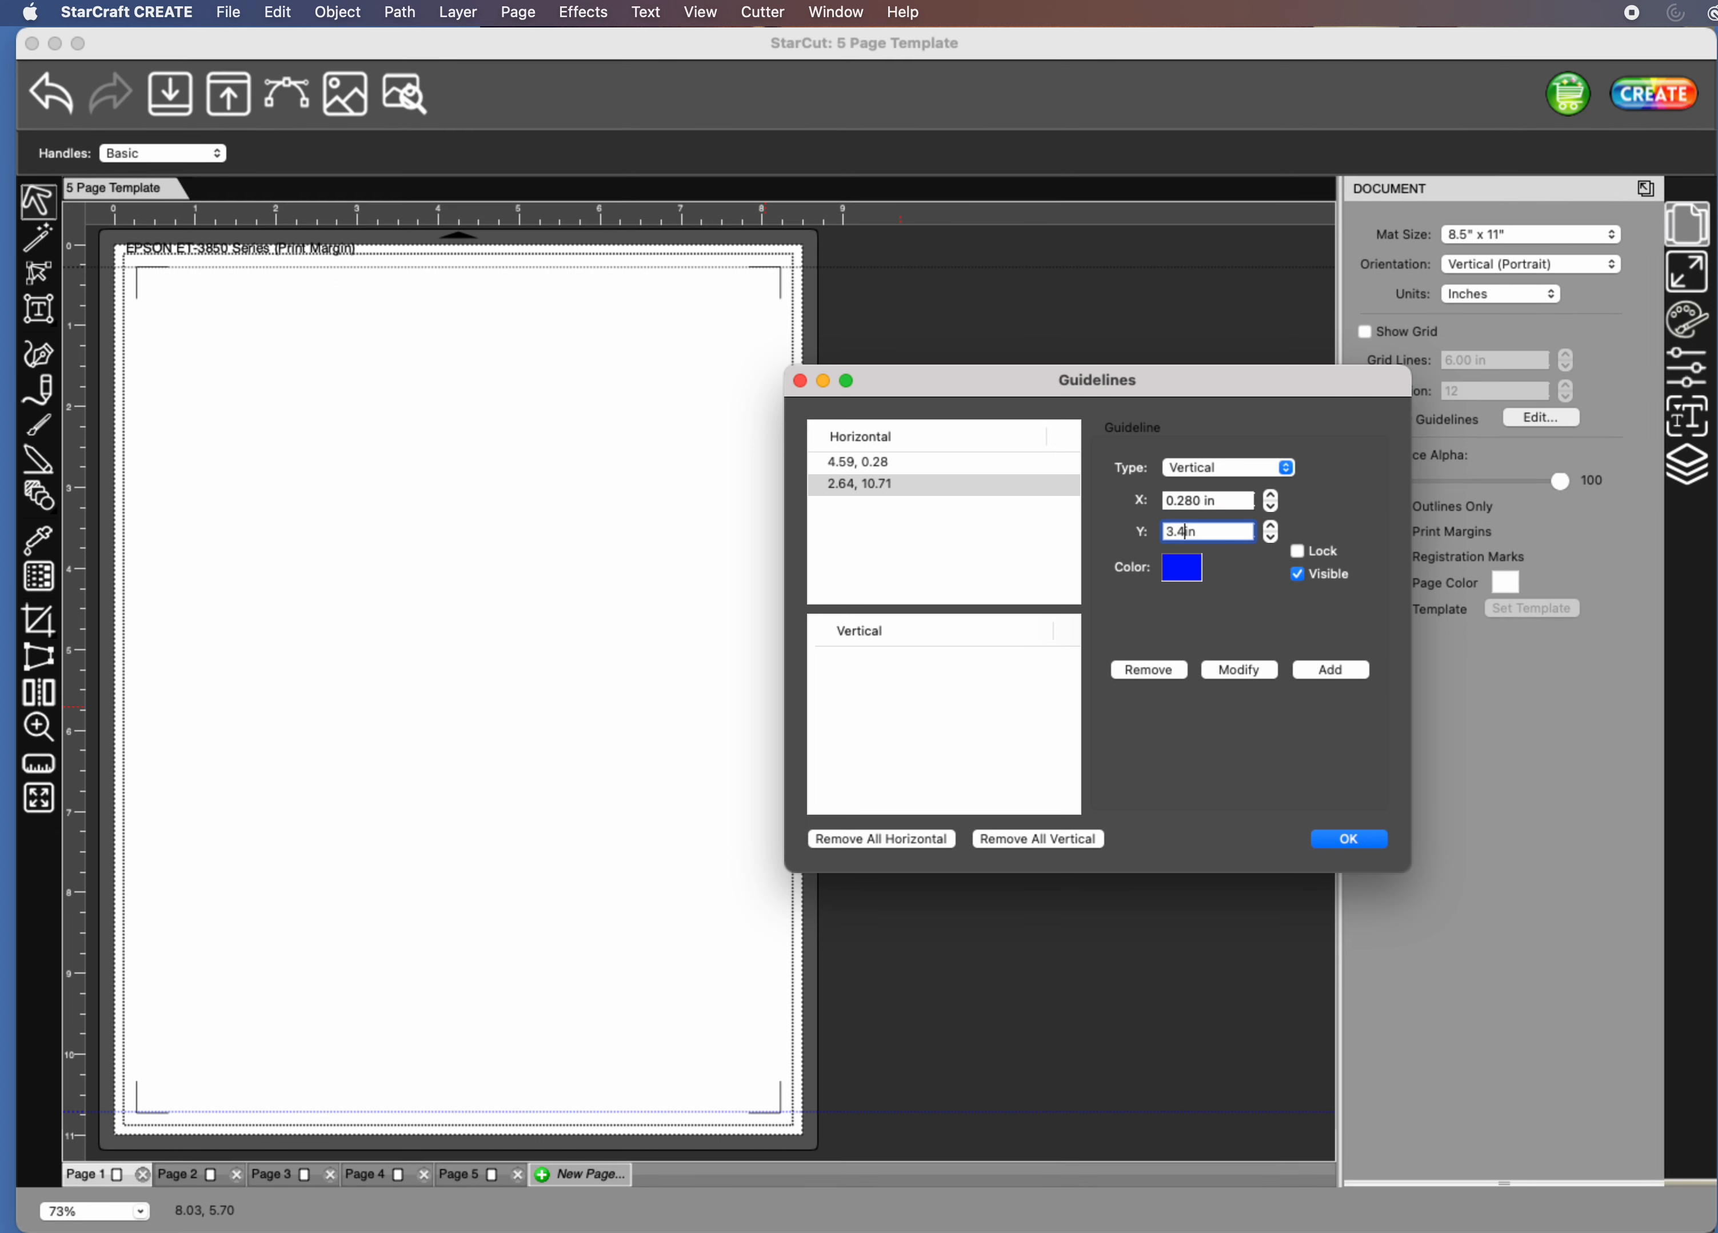
left_click(1339, 668)
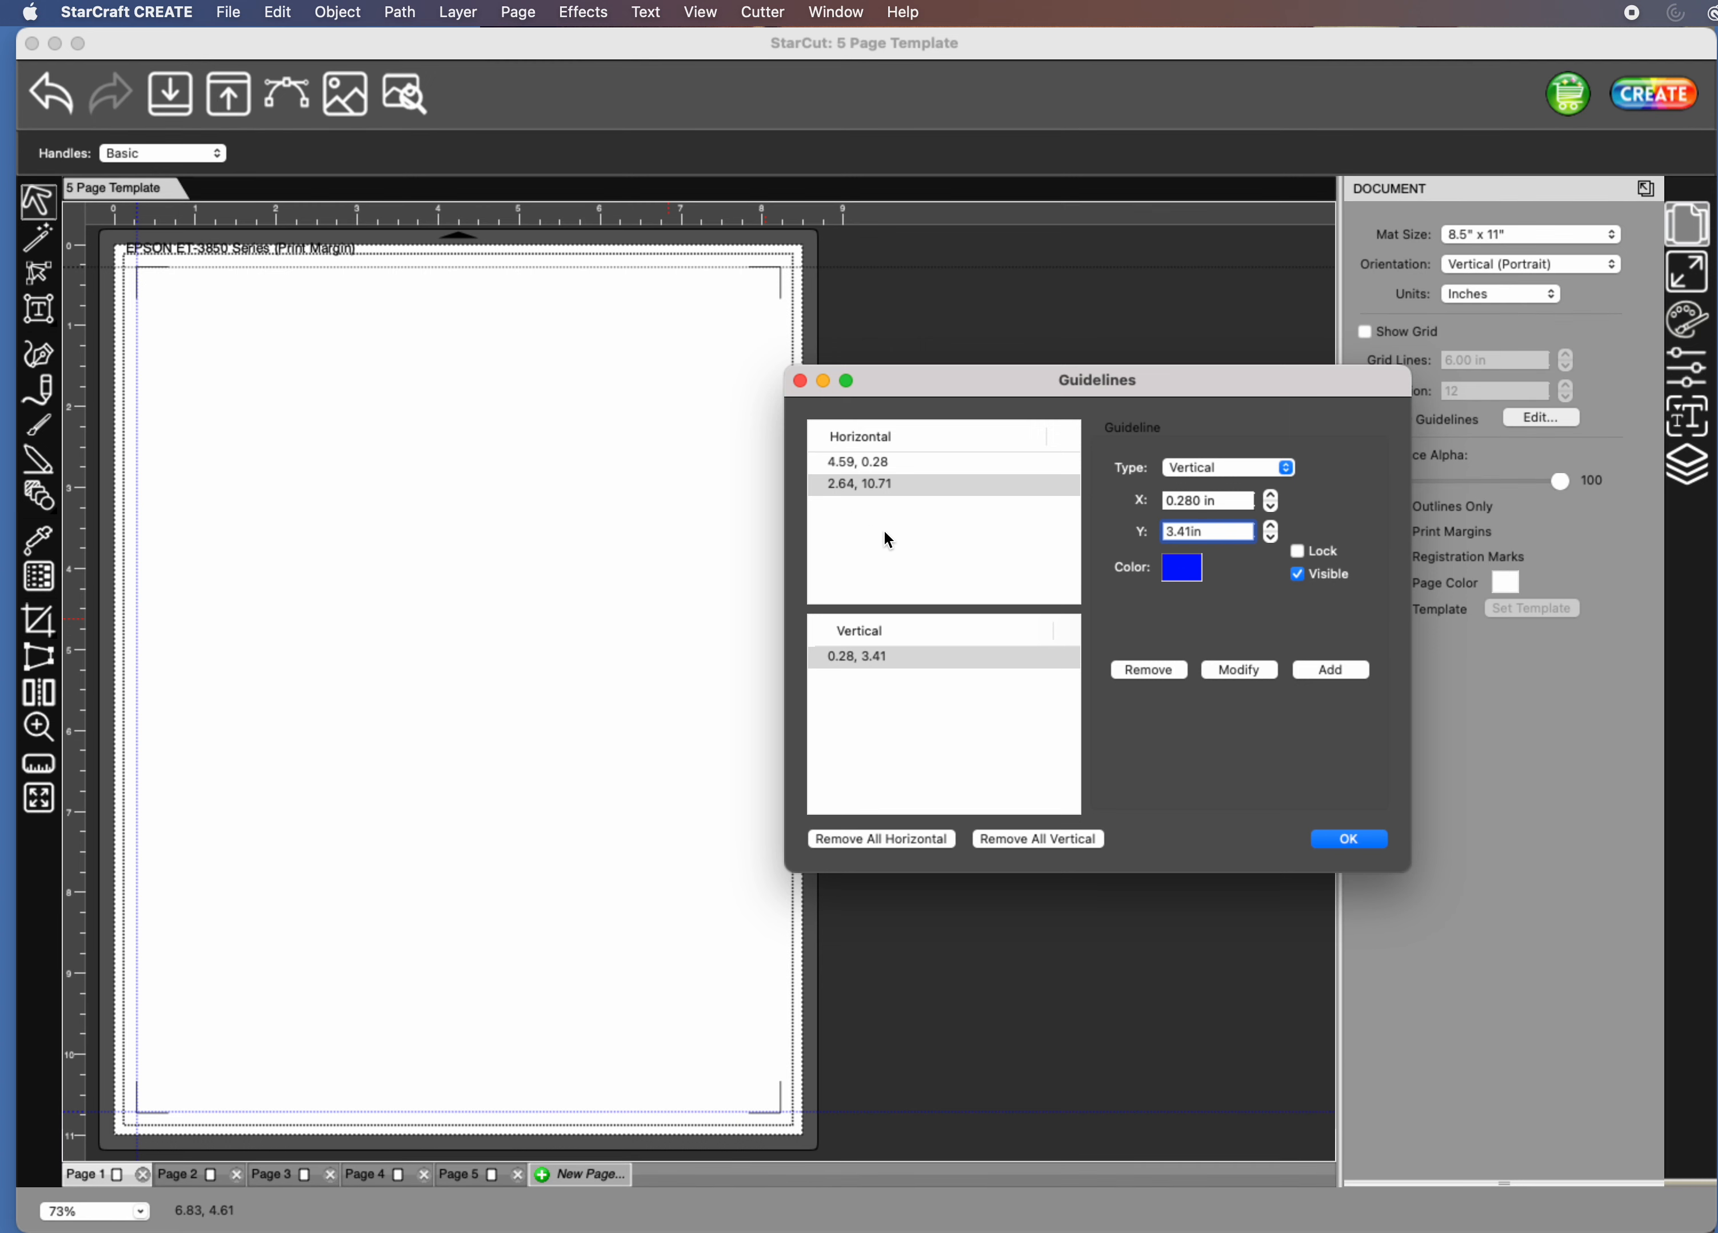
Add another vertical guideline to Page 1 at X 8.28 in and Y 4.9 in.
left_click(1173, 501)
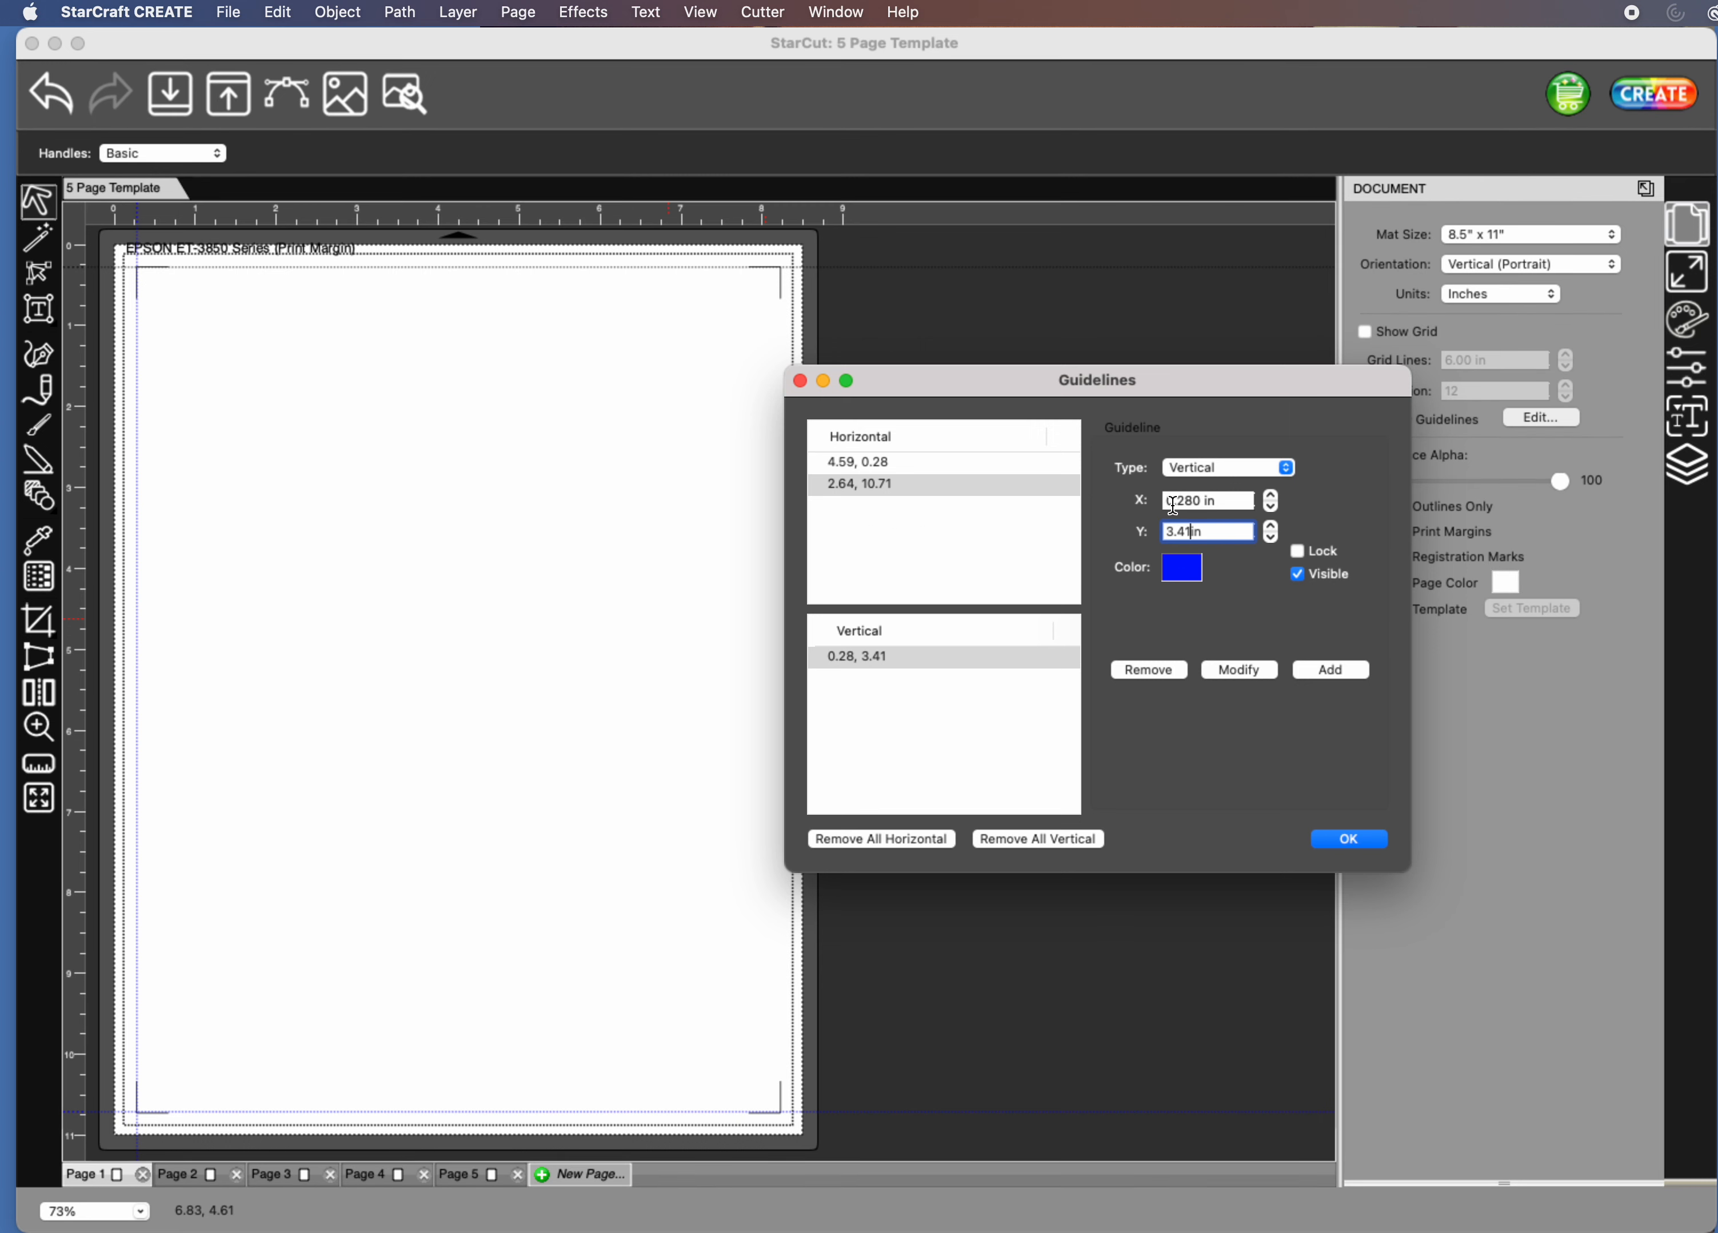
key("BackSpace")
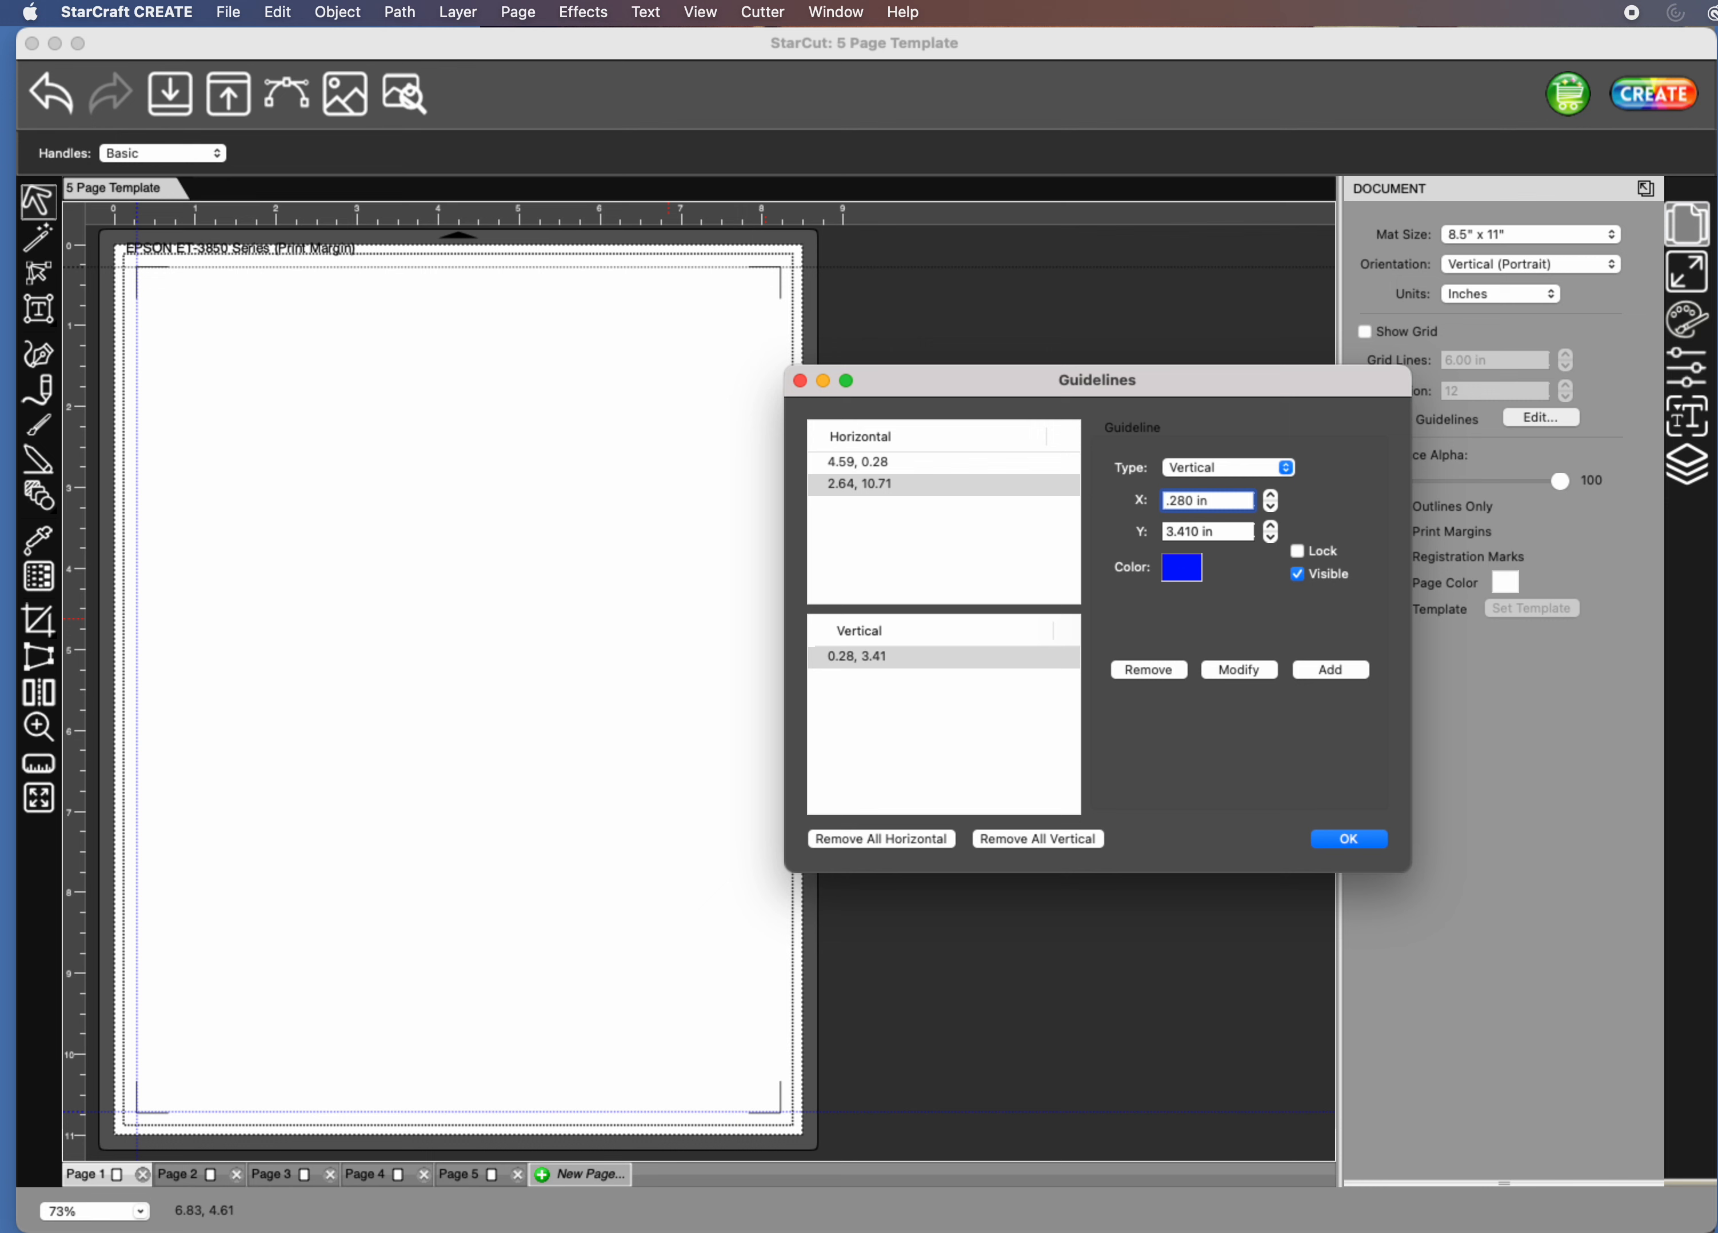
type("8")
key("Tab")
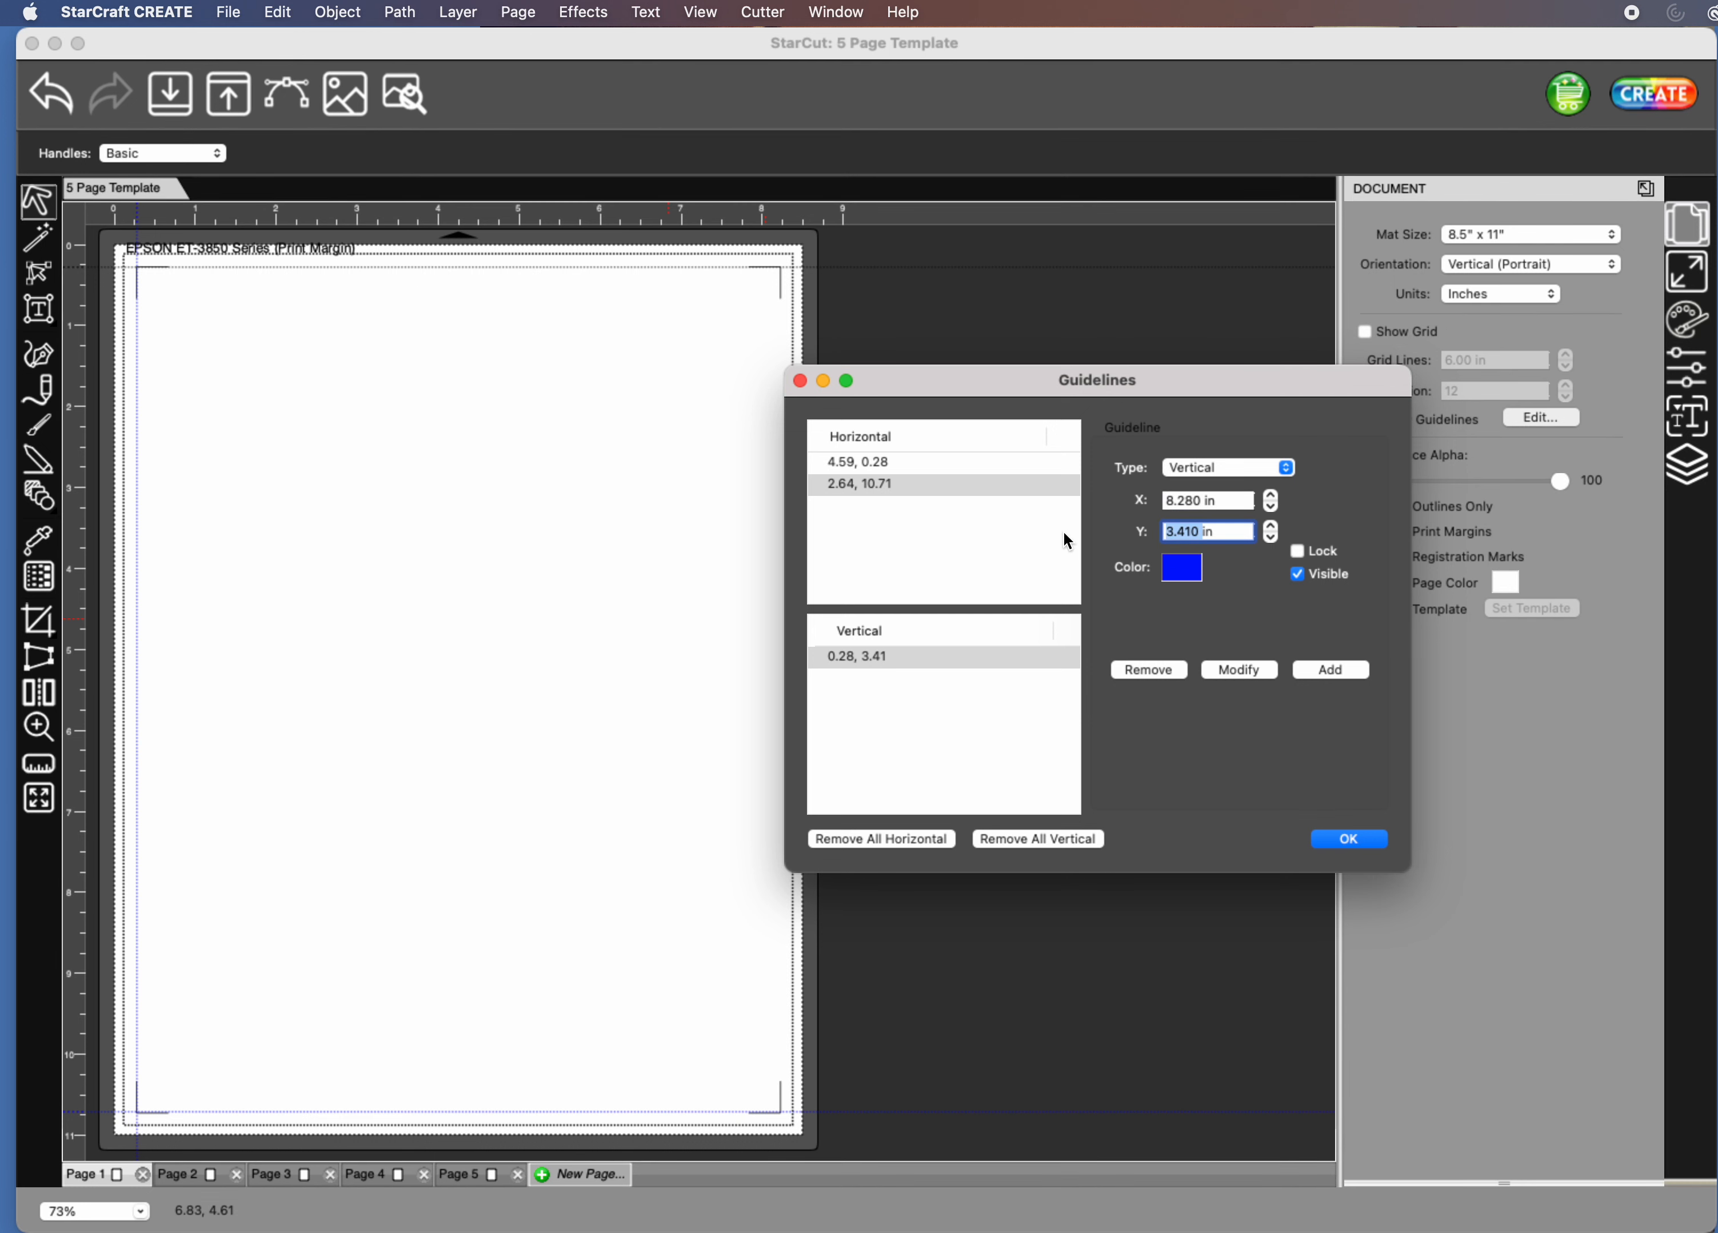
type("4.9")
left_click(1338, 671)
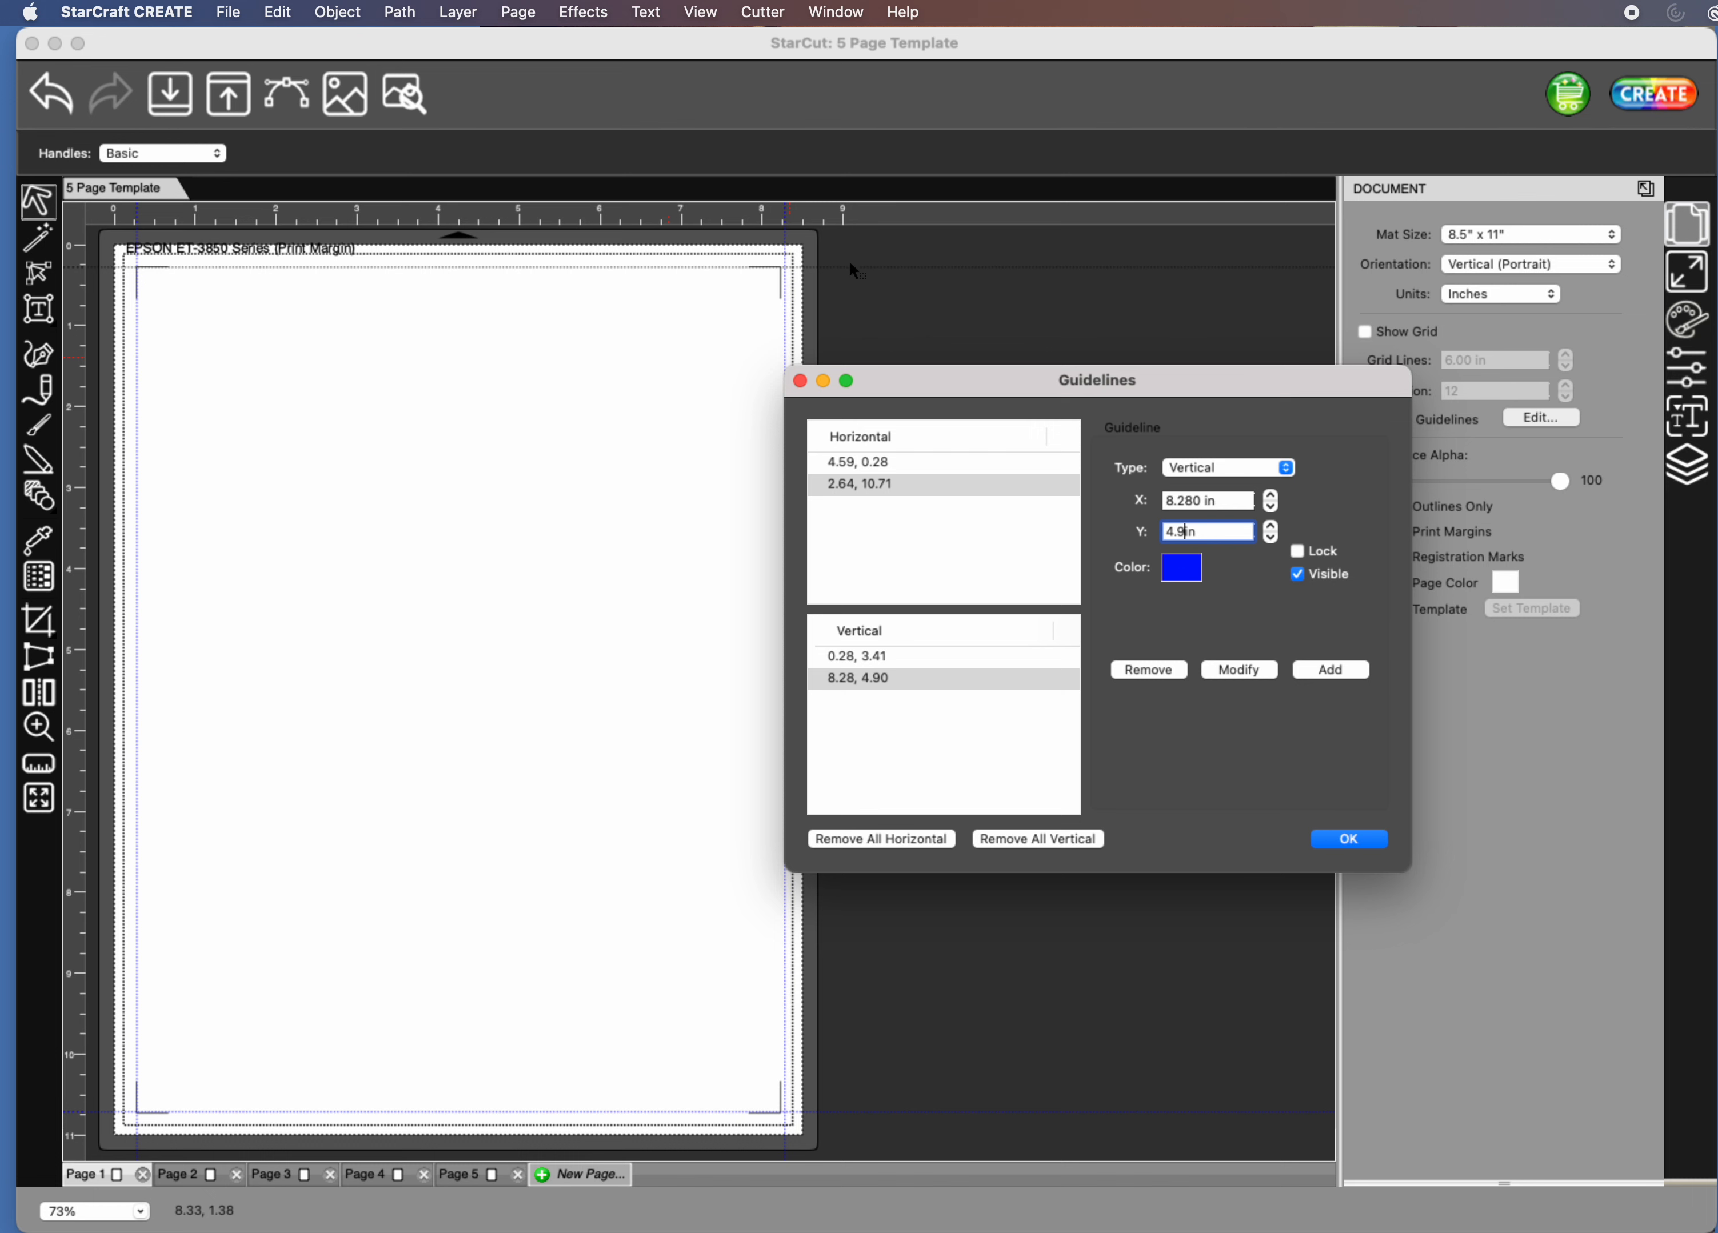
Remove the vertical guideline at 8.28, 4.90 from Page 1.
left_click_drag(892, 383, 1027, 339)
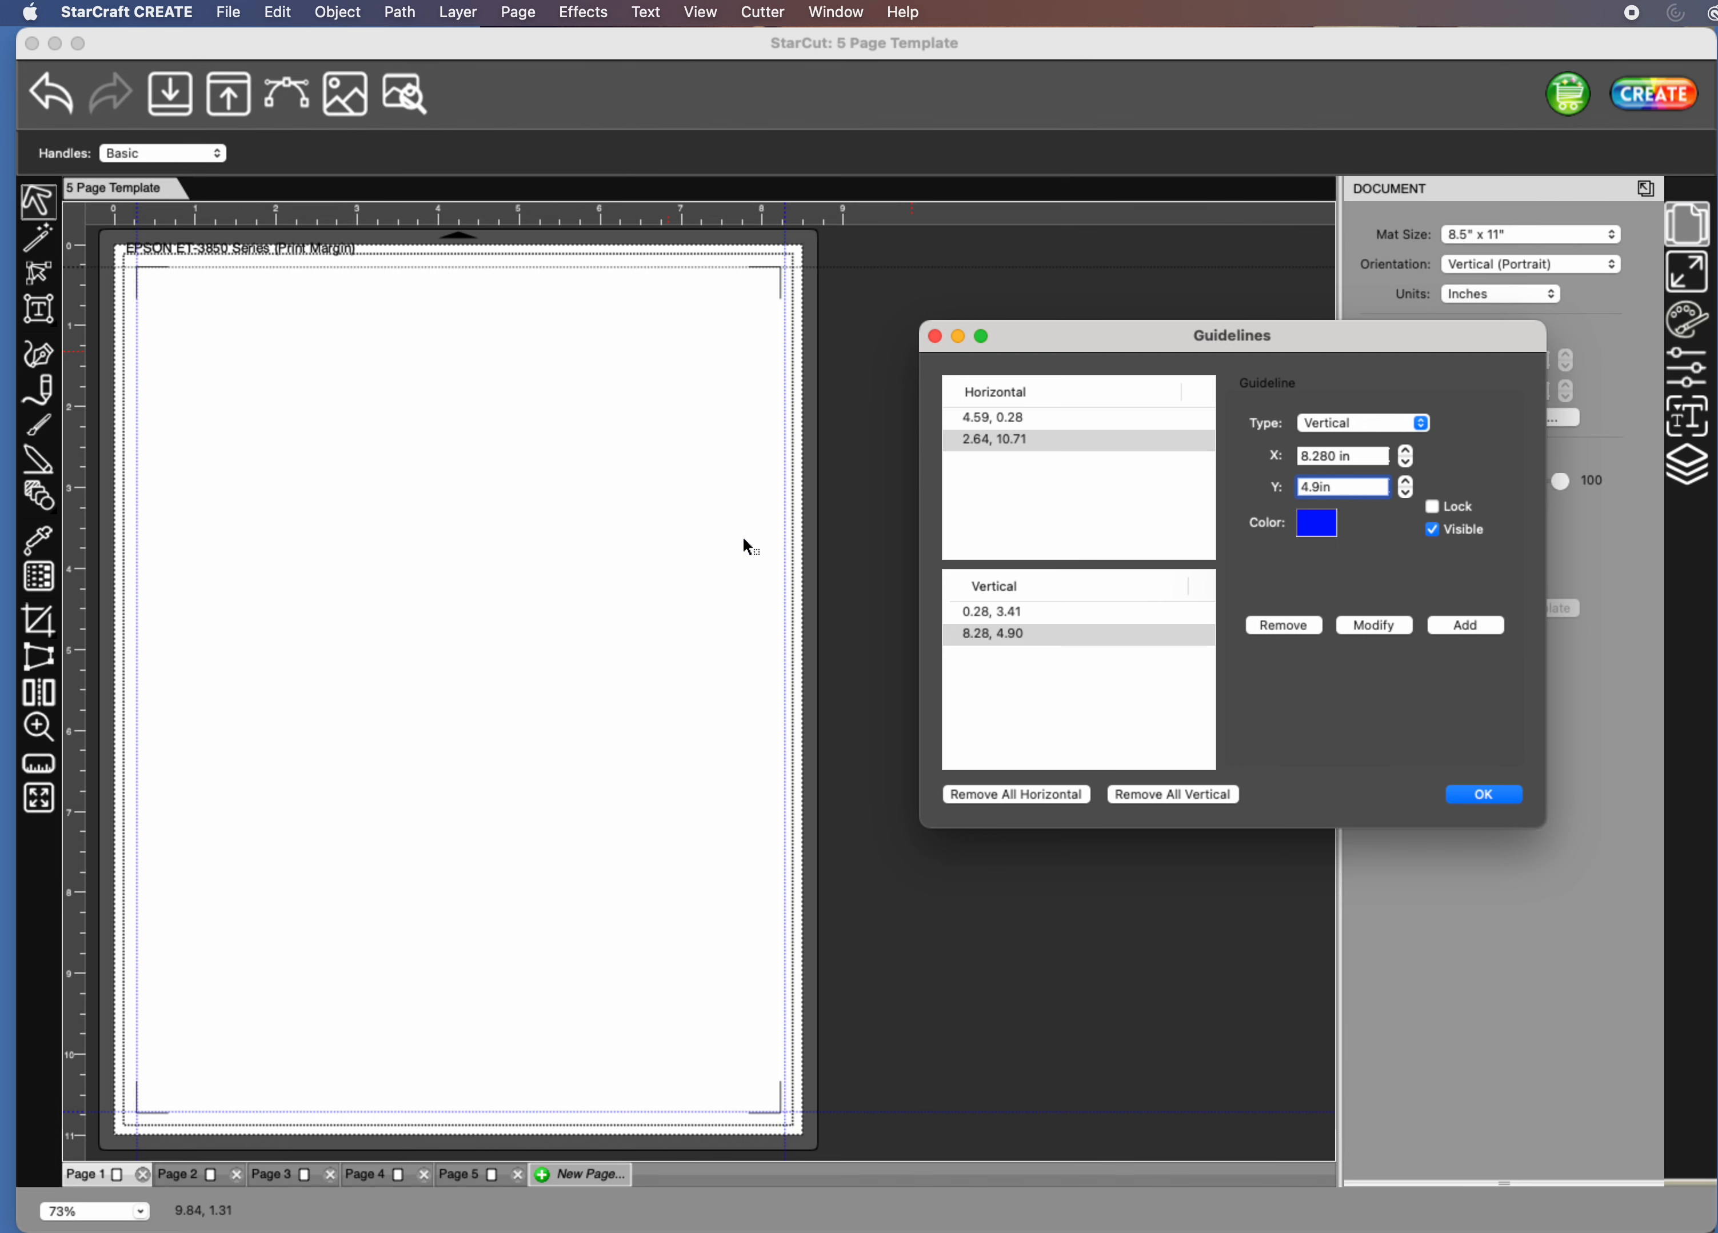
left_click(1011, 633)
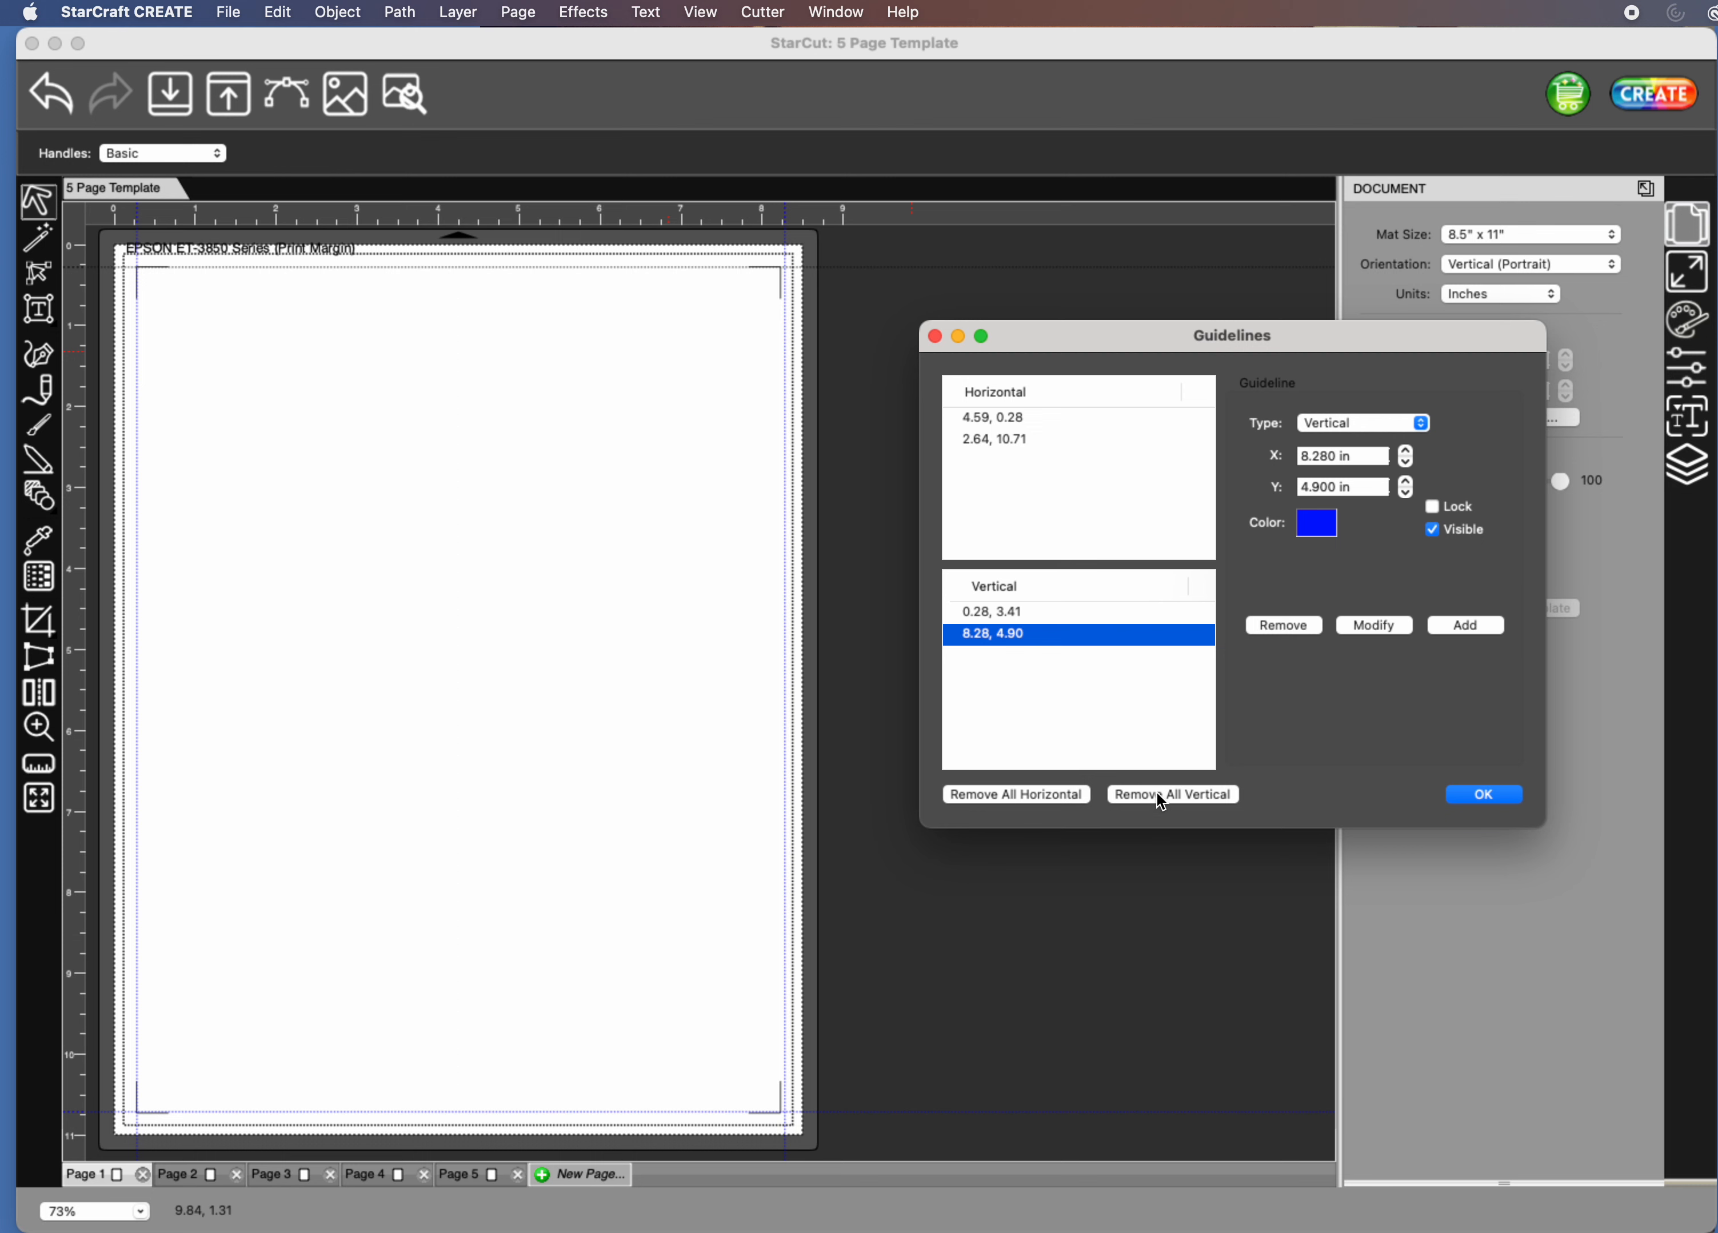
left_click(1293, 628)
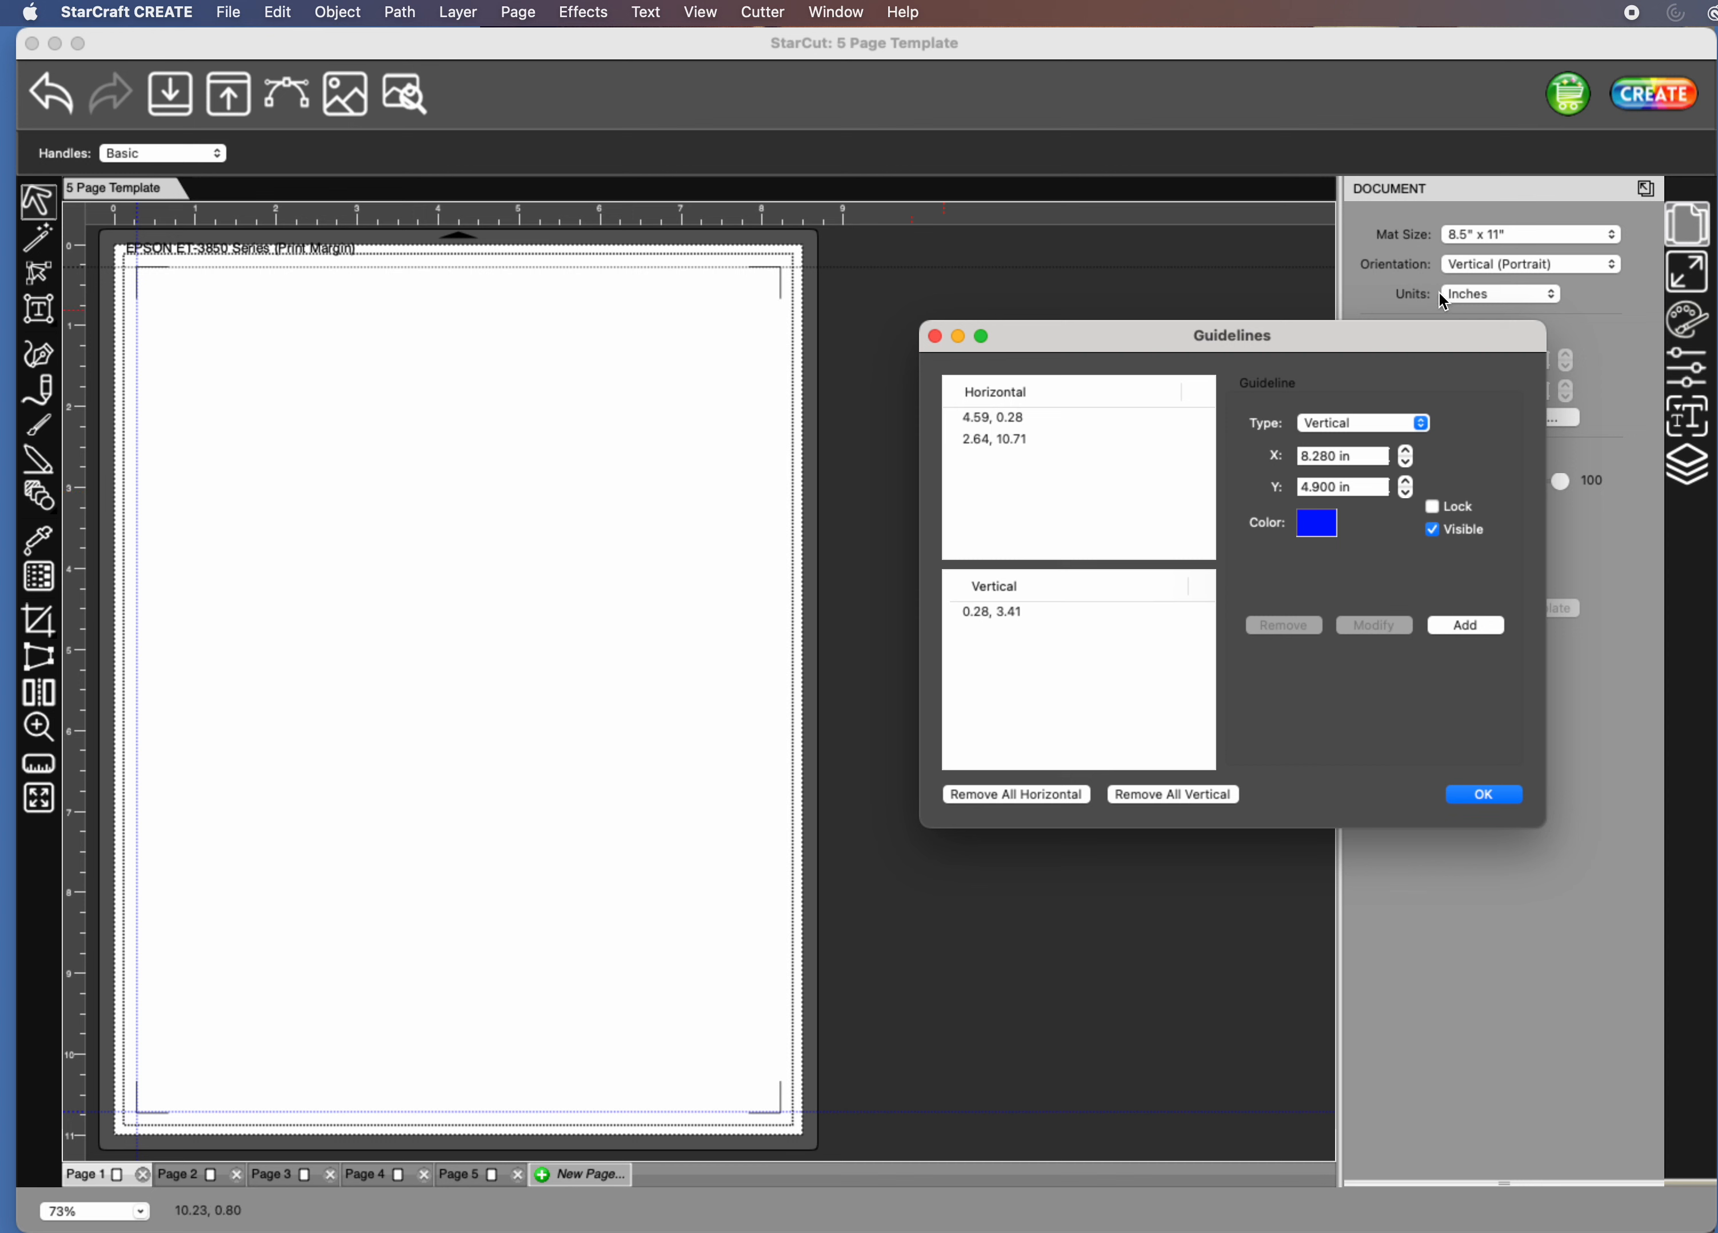
Add a vertical guideline to Page 1 at X 8.28 in and Y 4.8 in.
left_click(1321, 487)
key("BackSpace")
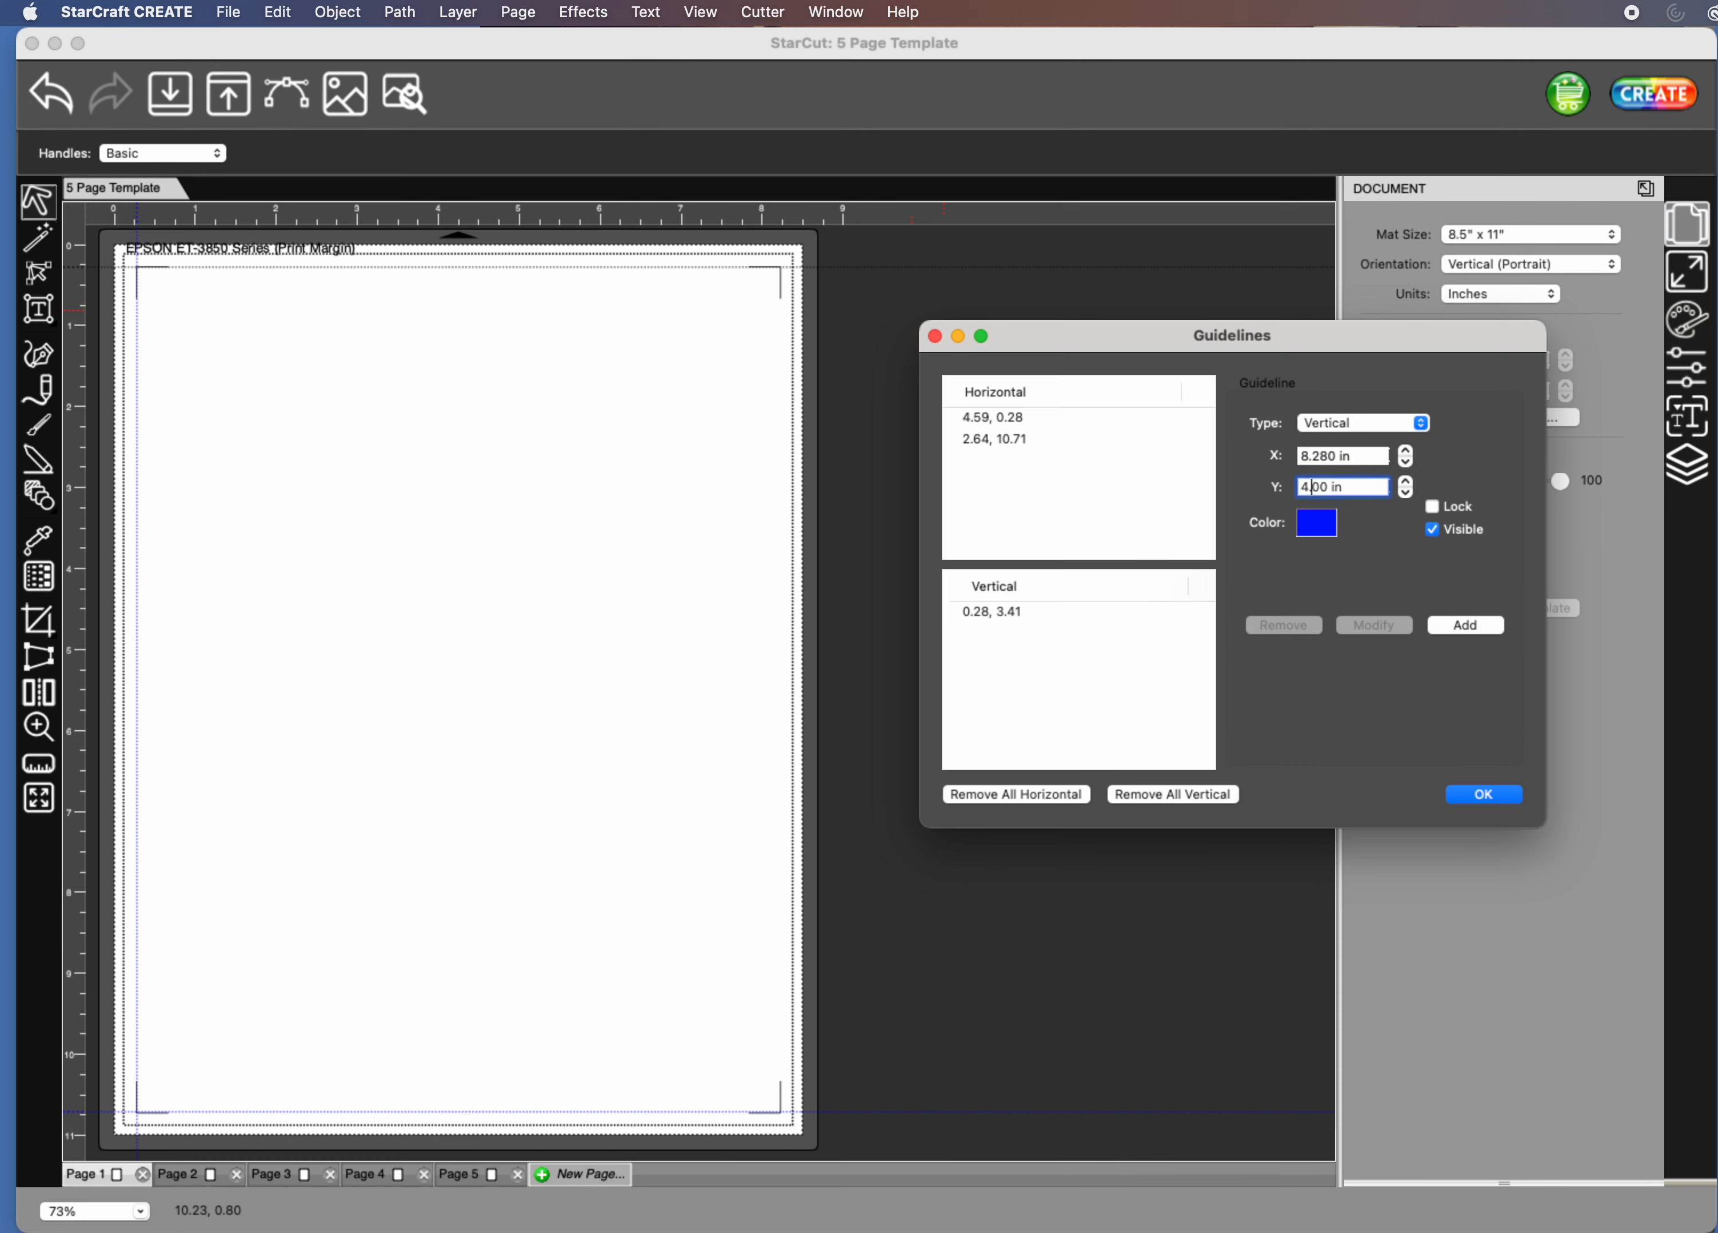
type("8")
left_click(1463, 627)
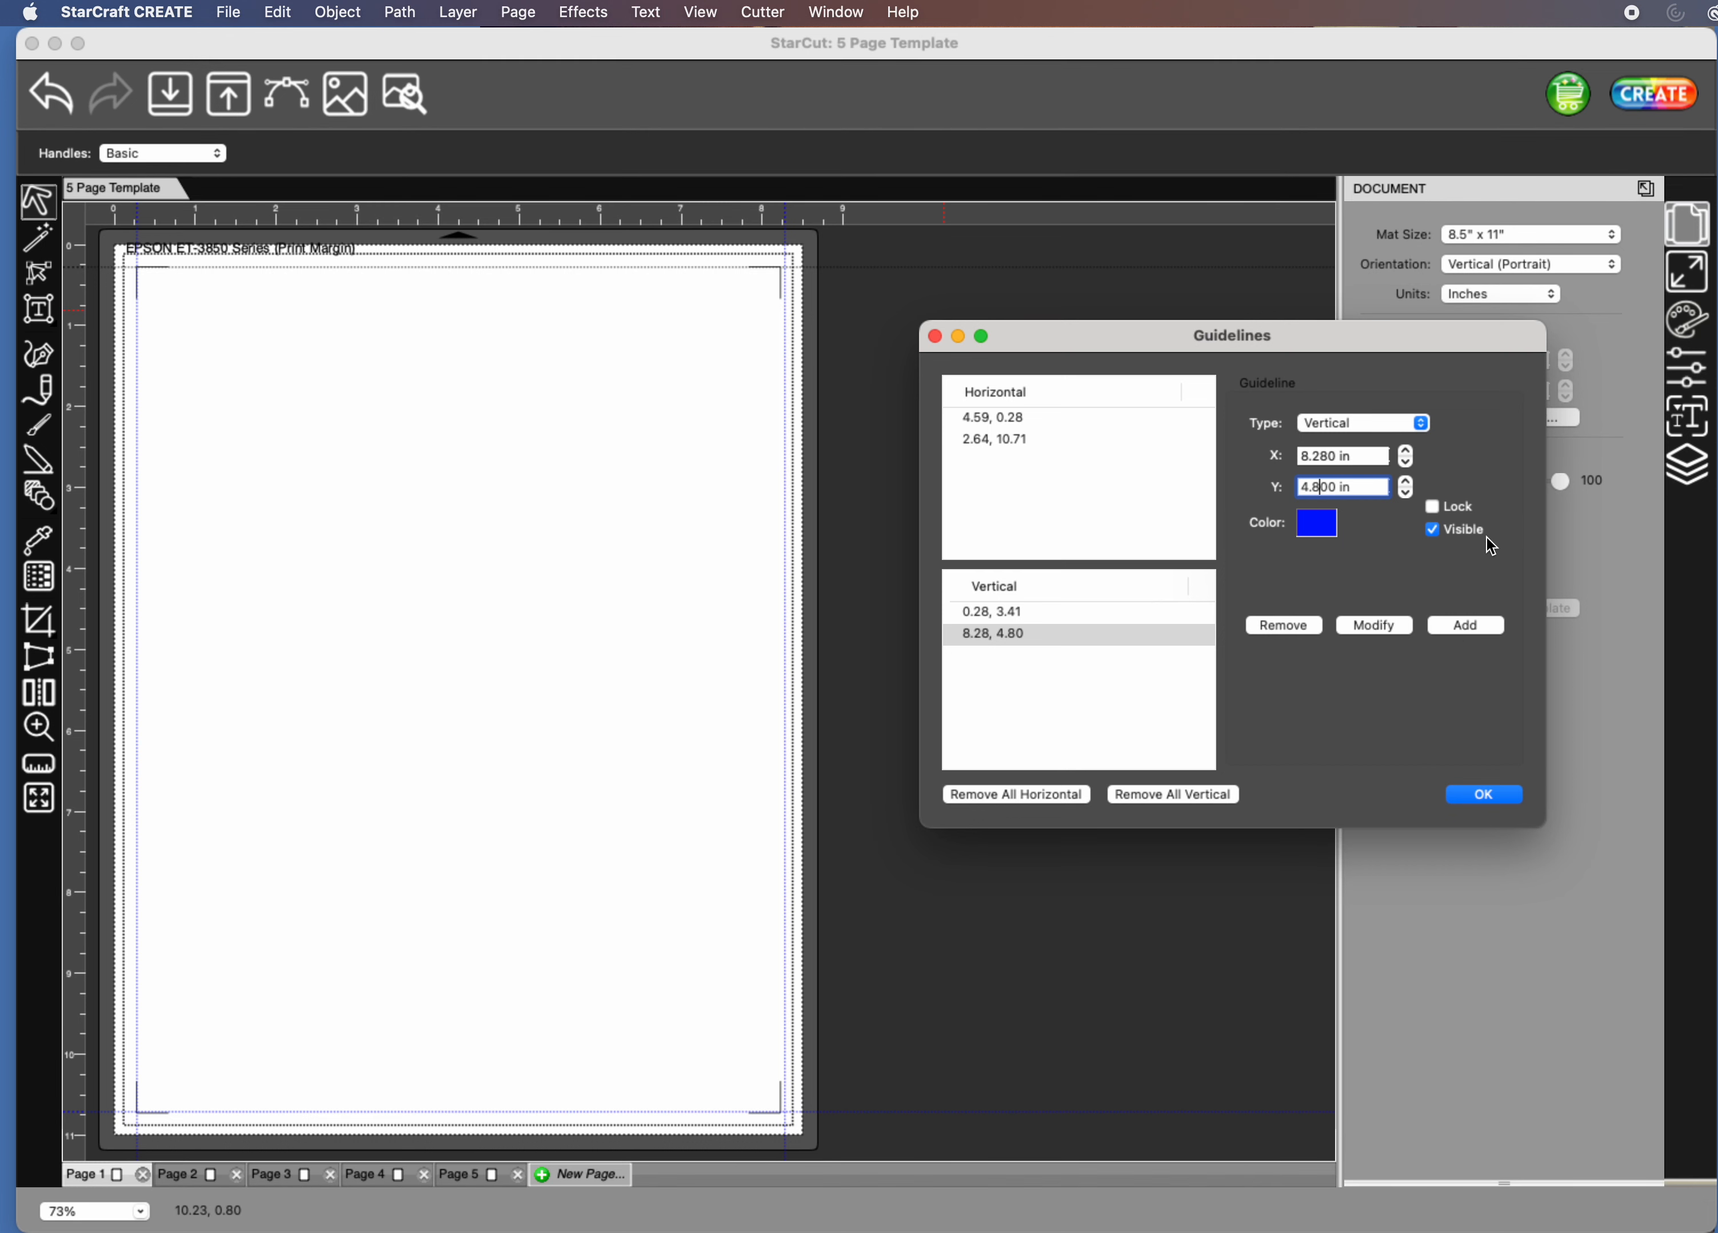
Modify the vertical guideline near the right registration marks to Y 4.75 in and X 8.25 in.
key("BackSpace")
type("75")
left_click(1372, 628)
left_click(1372, 628)
key("shift+Tab")
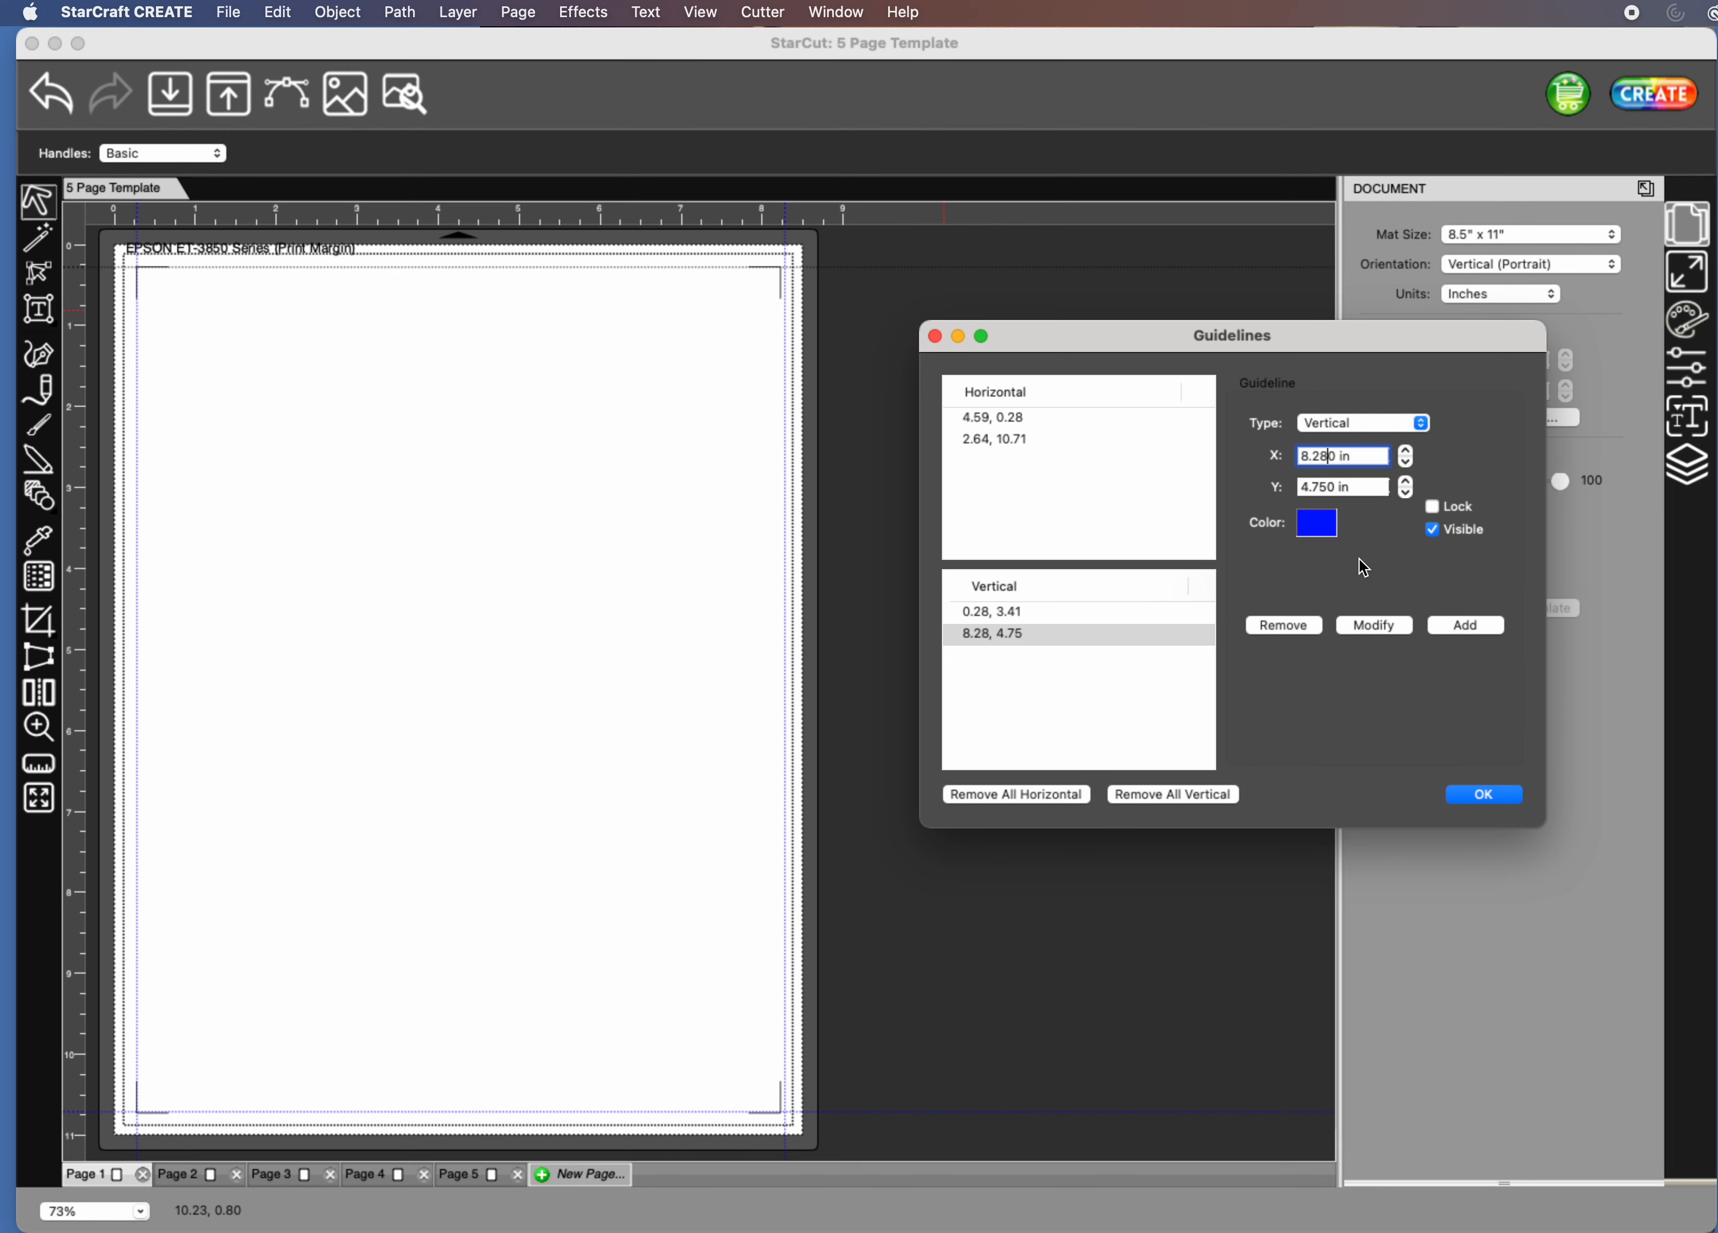
key("BackSpace")
type("5")
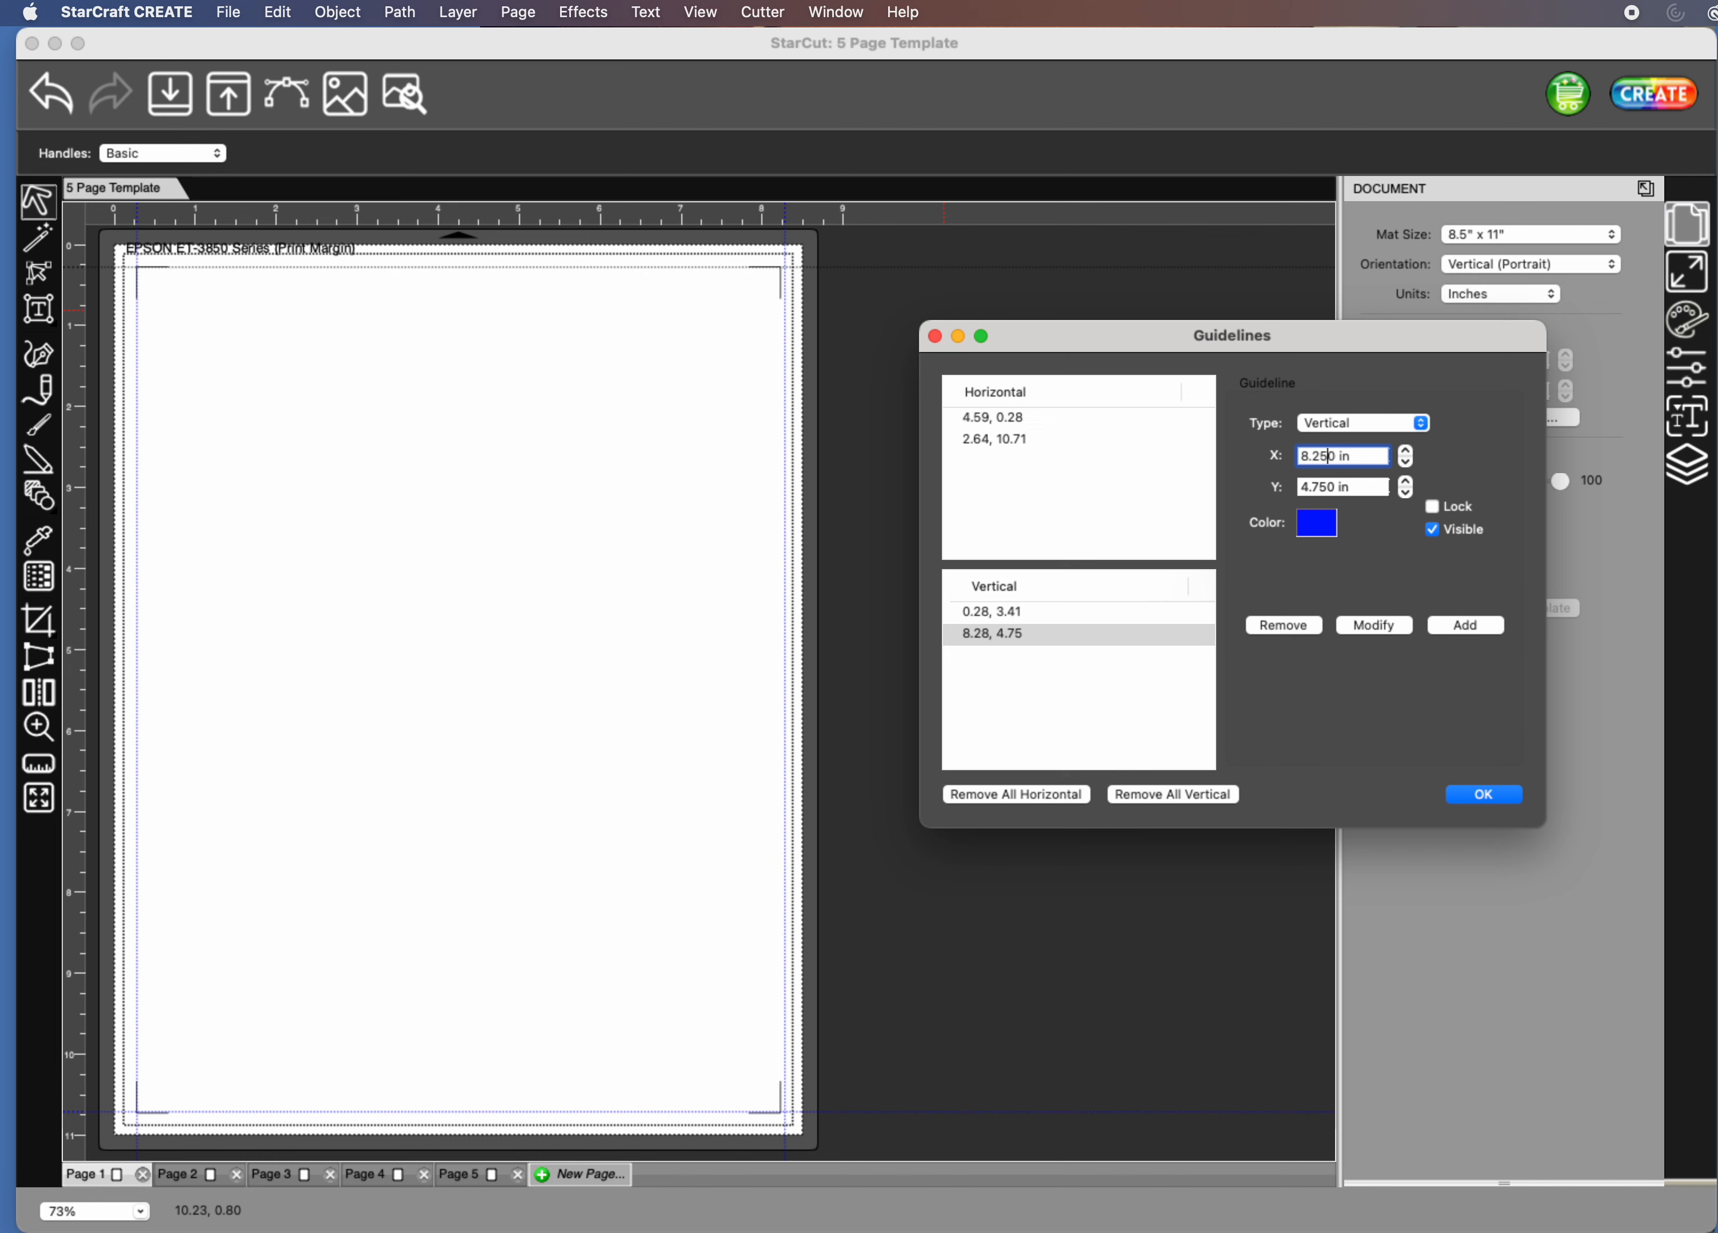
left_click(1387, 625)
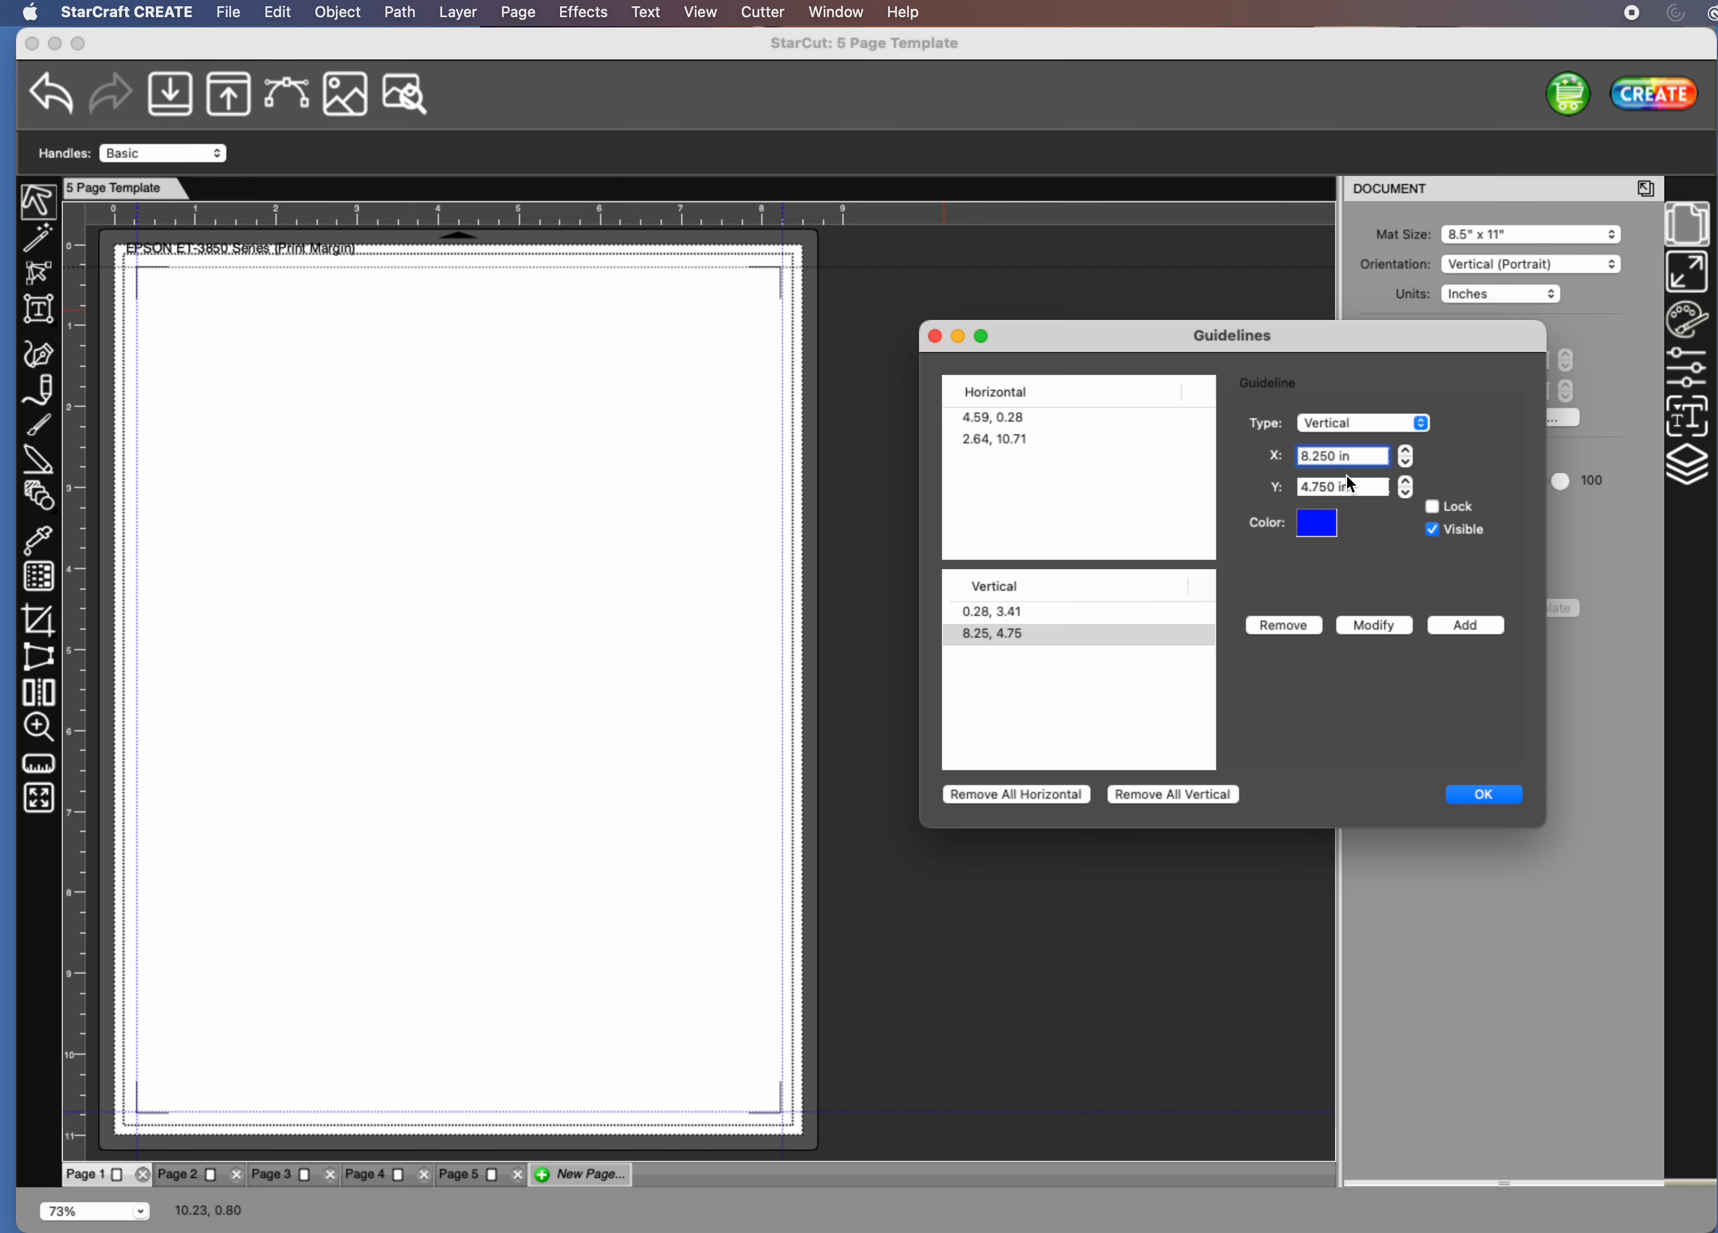
Change the right vertical guideline's X to 8.24 in, turn on Lock and accept the guideline settings.
key("BackSpace")
type("4")
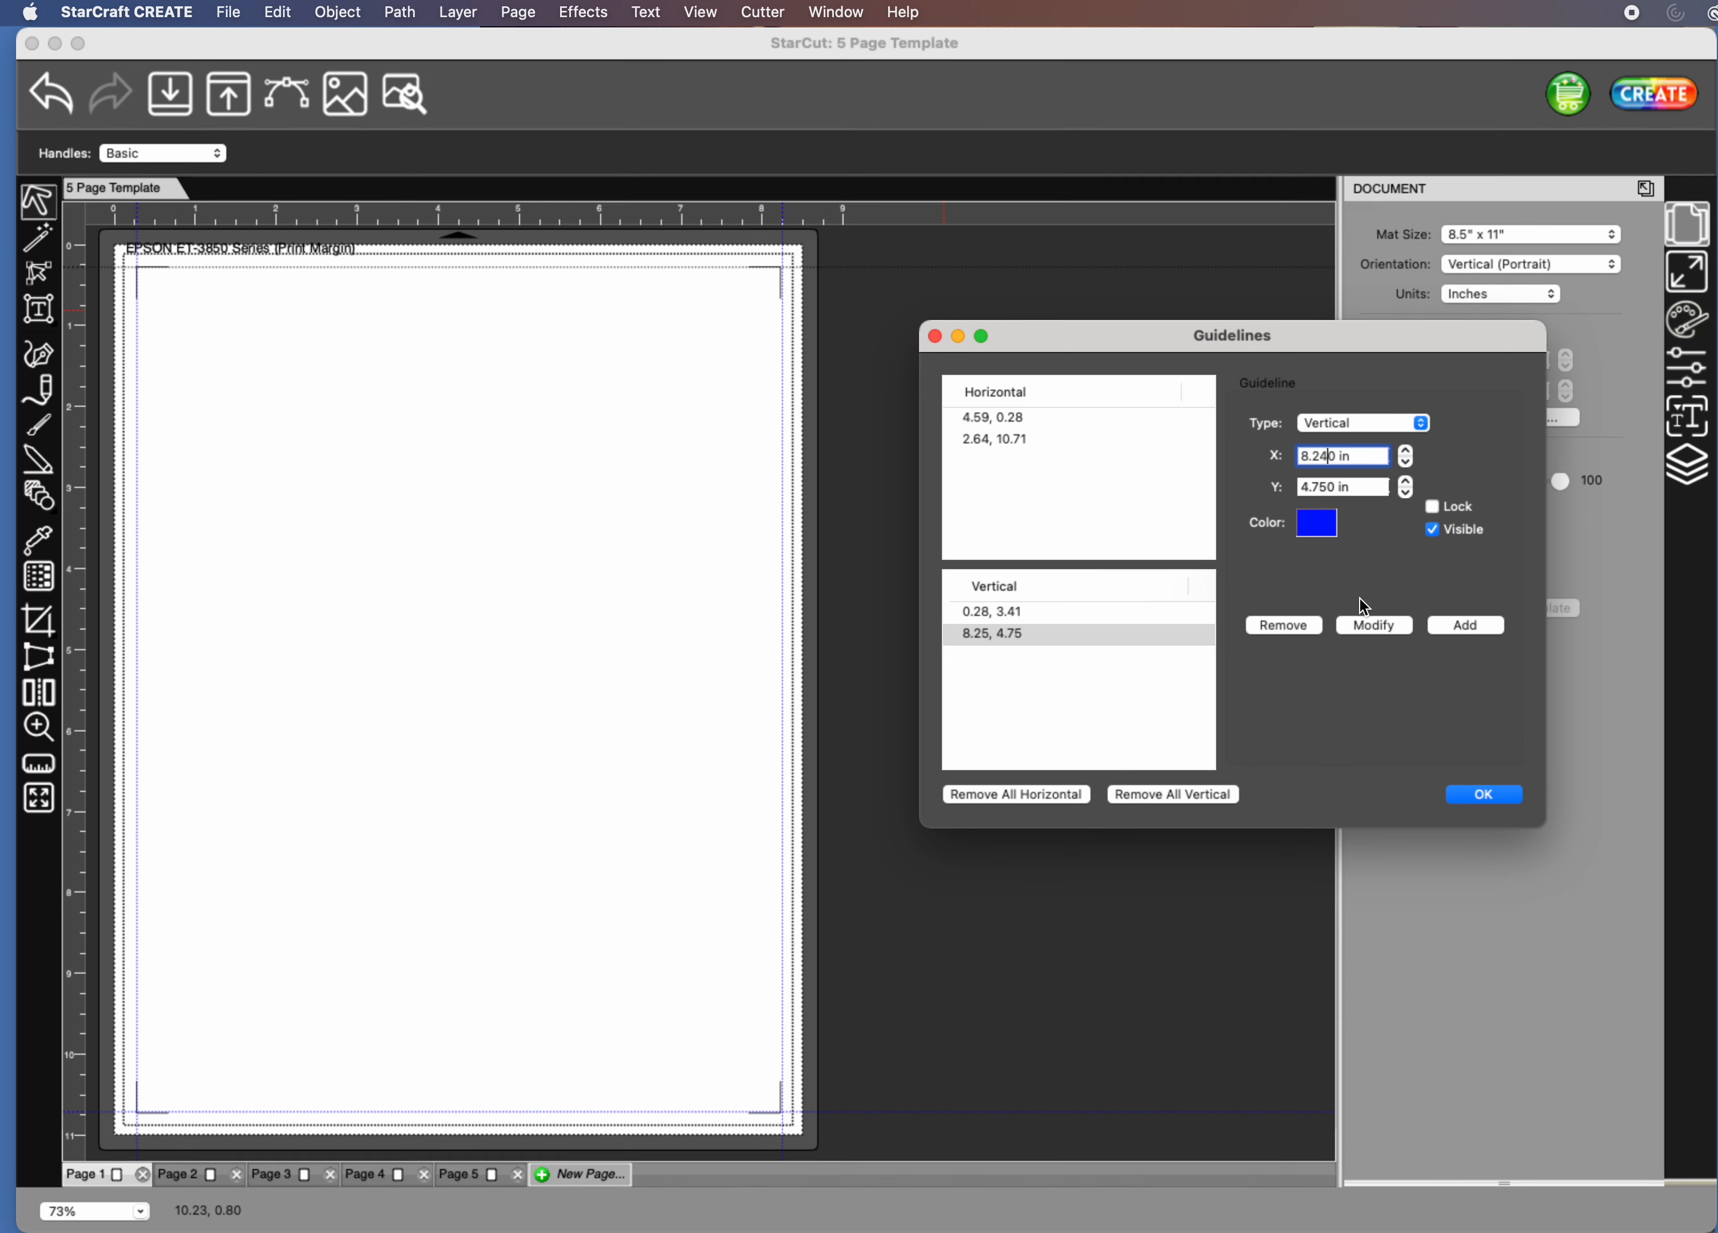
left_click(1364, 635)
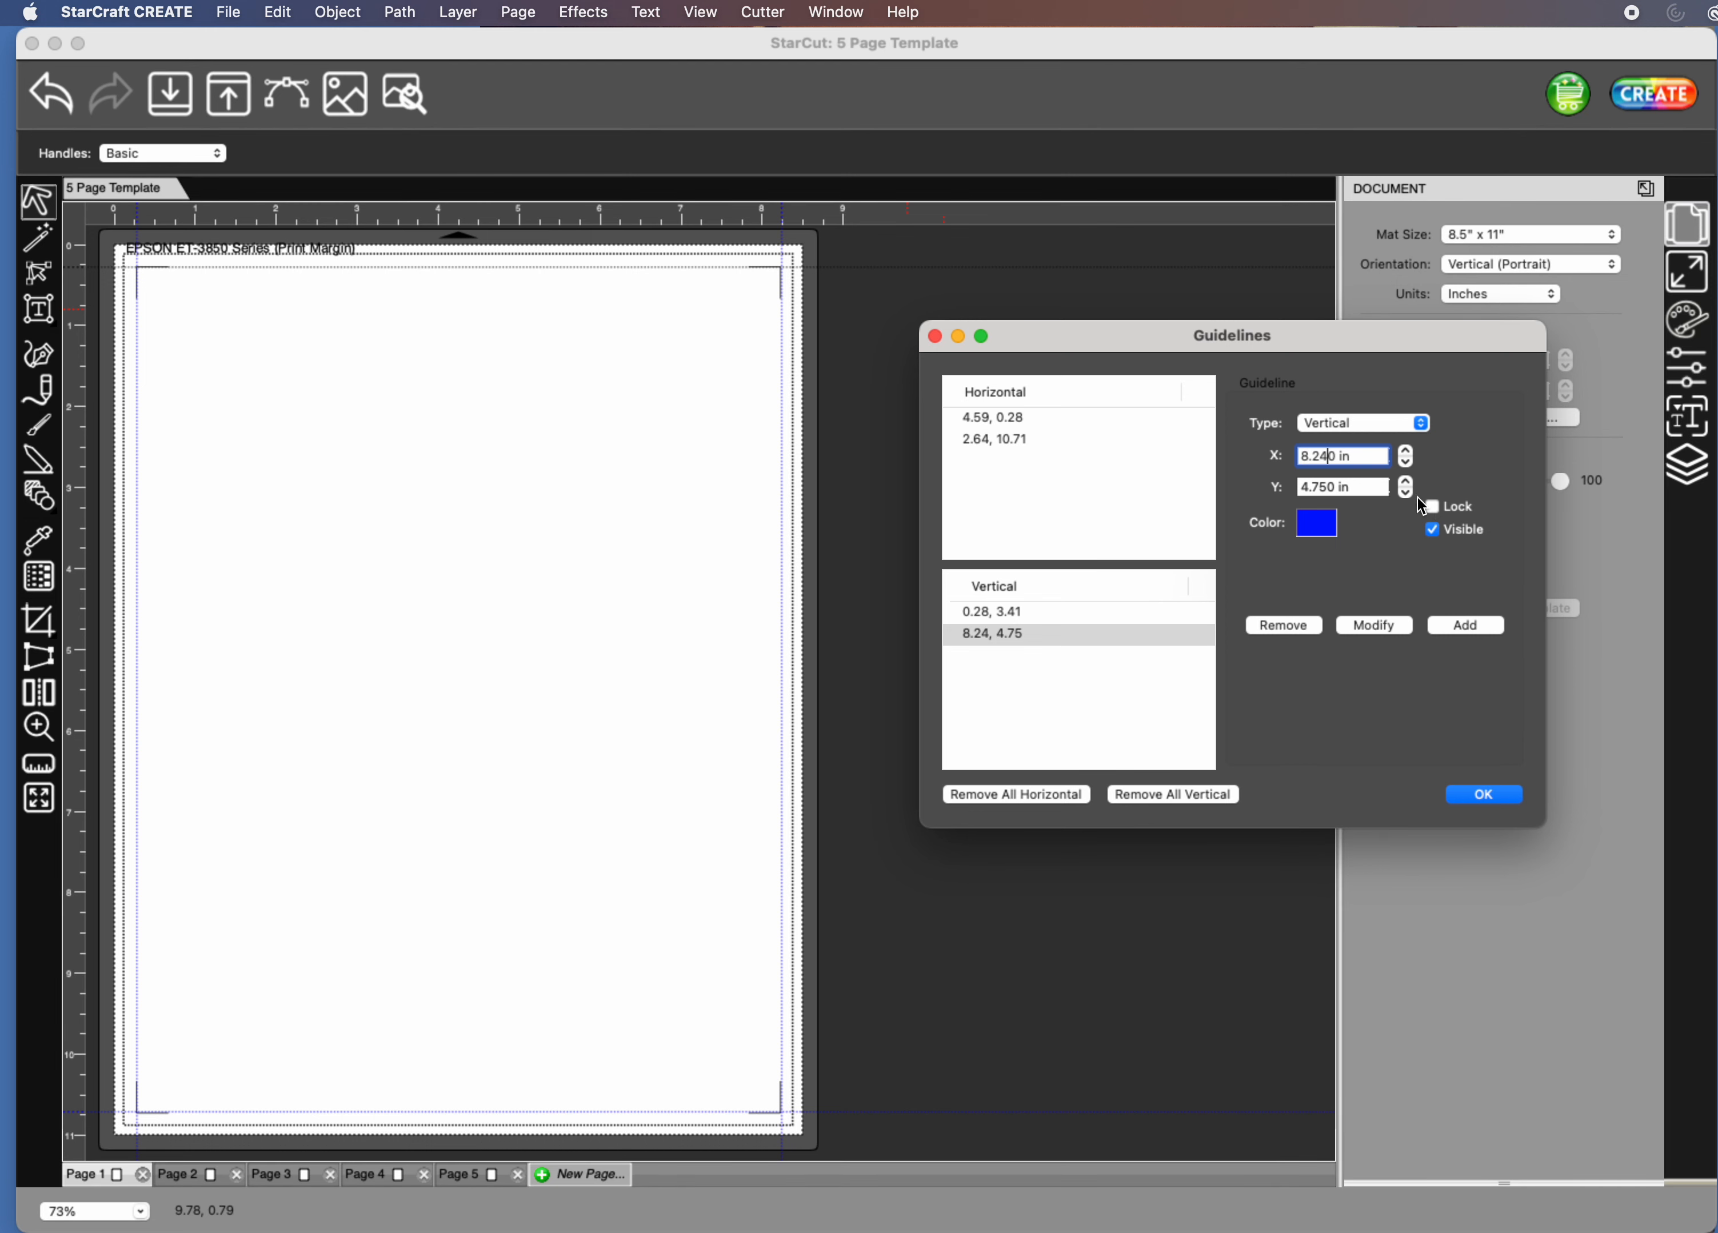
left_click(1429, 506)
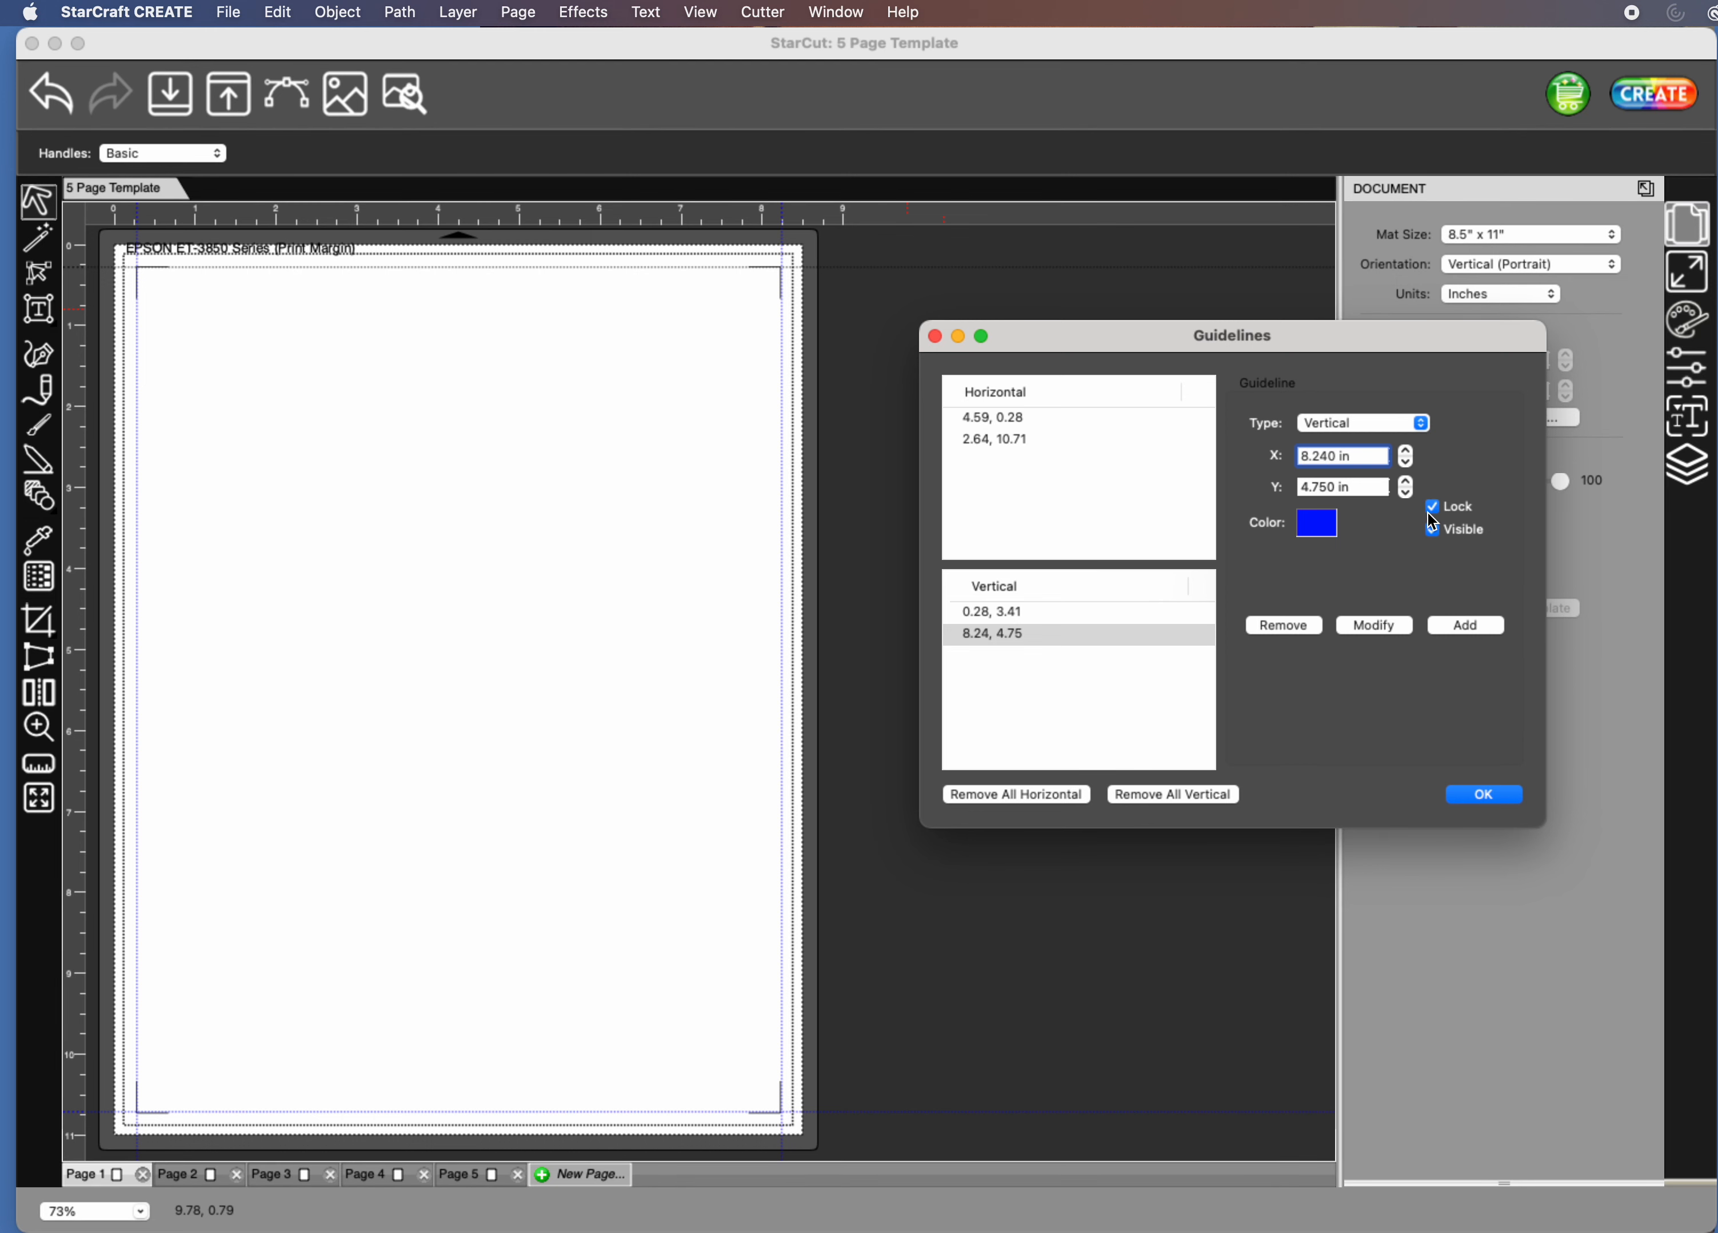
left_click(1490, 796)
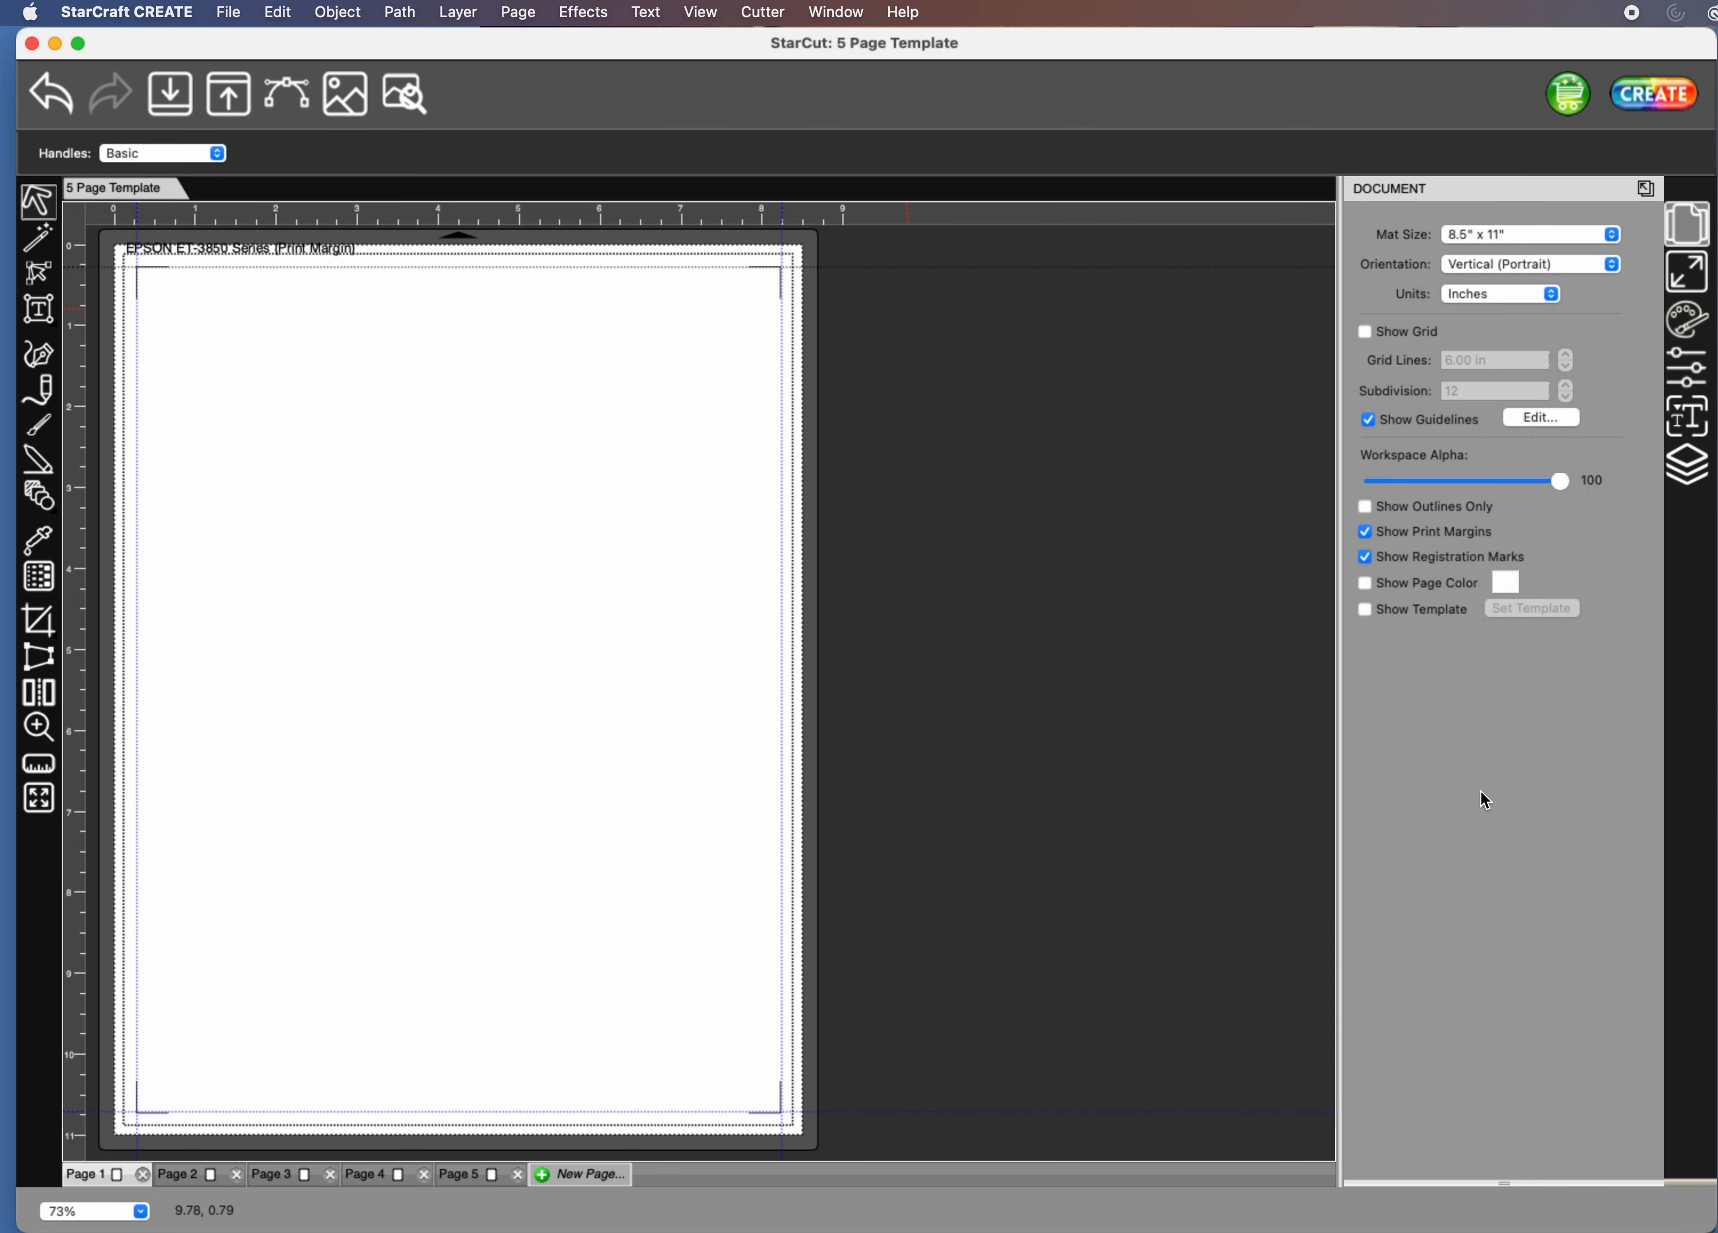
Switch to Page 2 and look at its guideline editor without adding any guideline.
left_click(188, 1173)
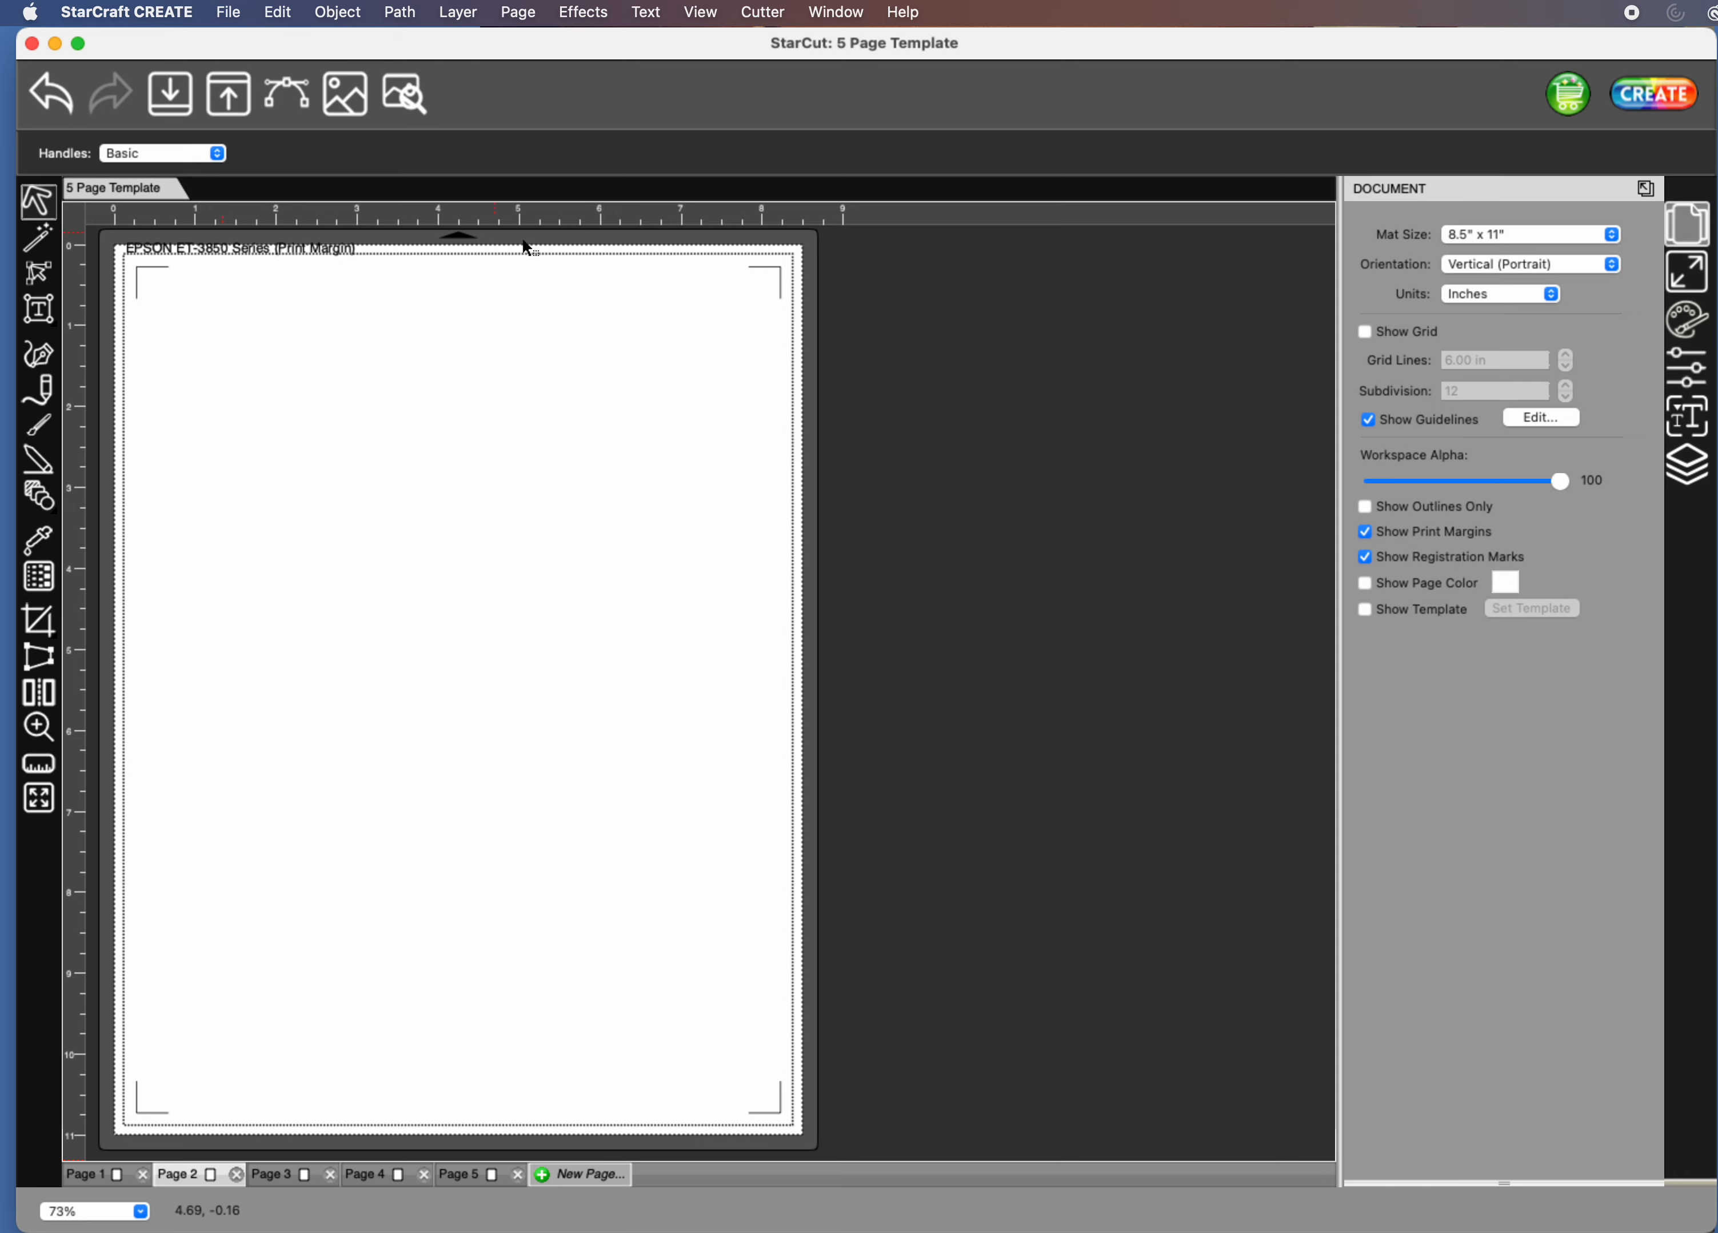
left_click(710, 16)
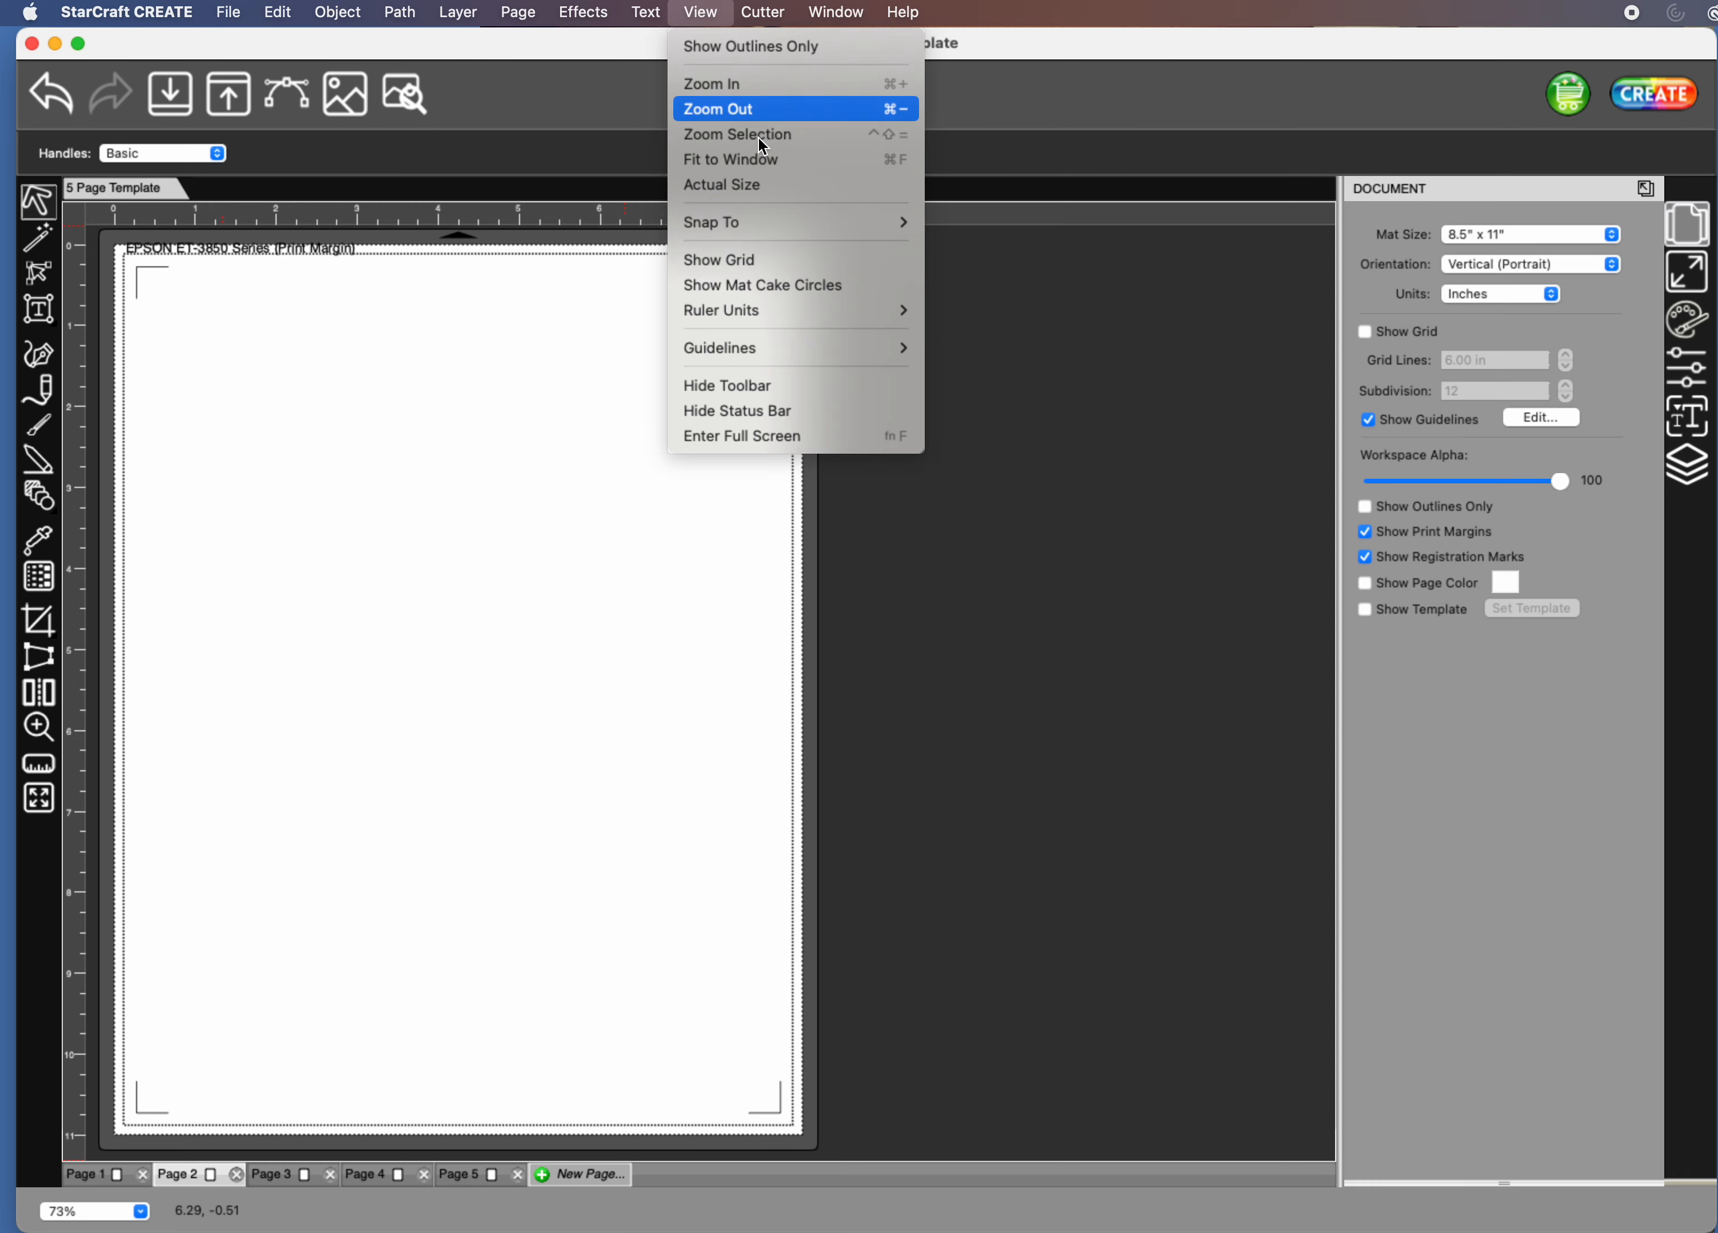
mouse_move(797, 346)
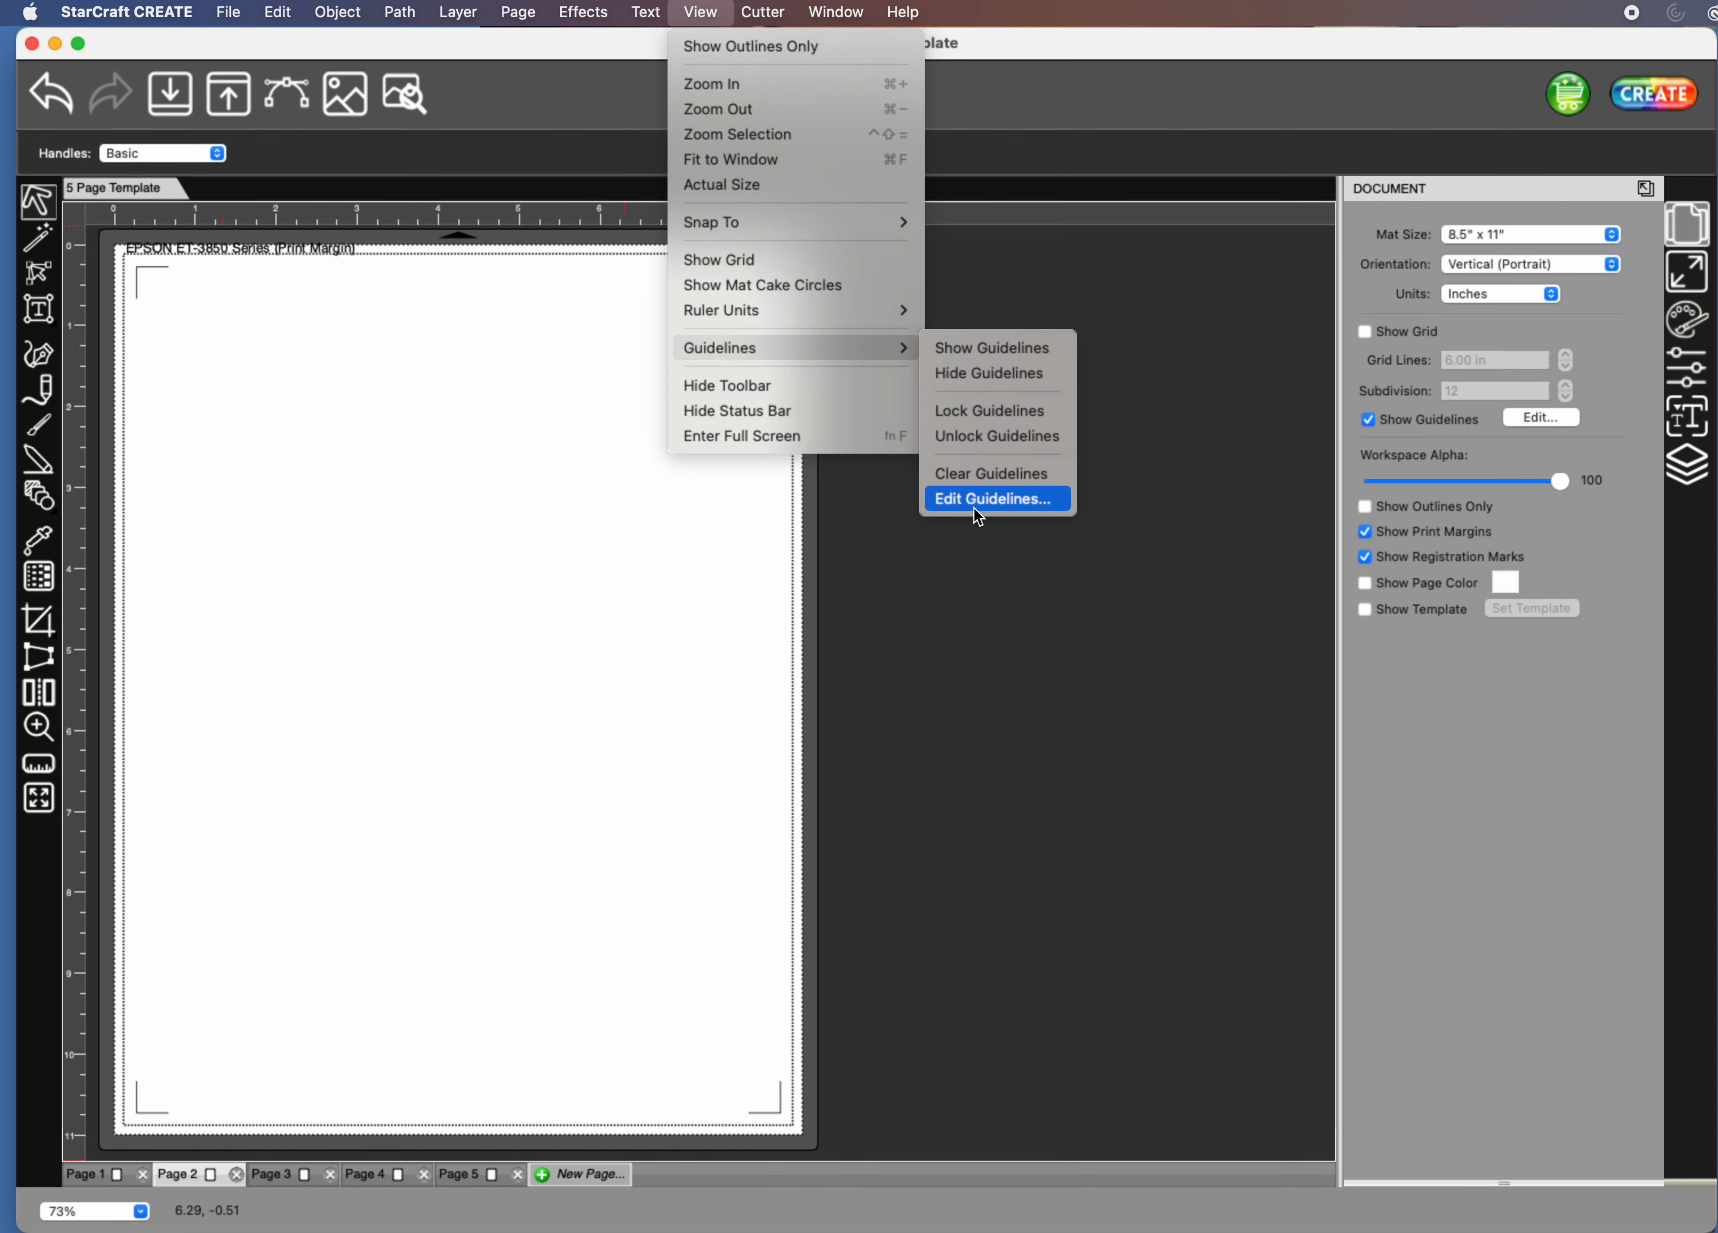
left_click(988, 499)
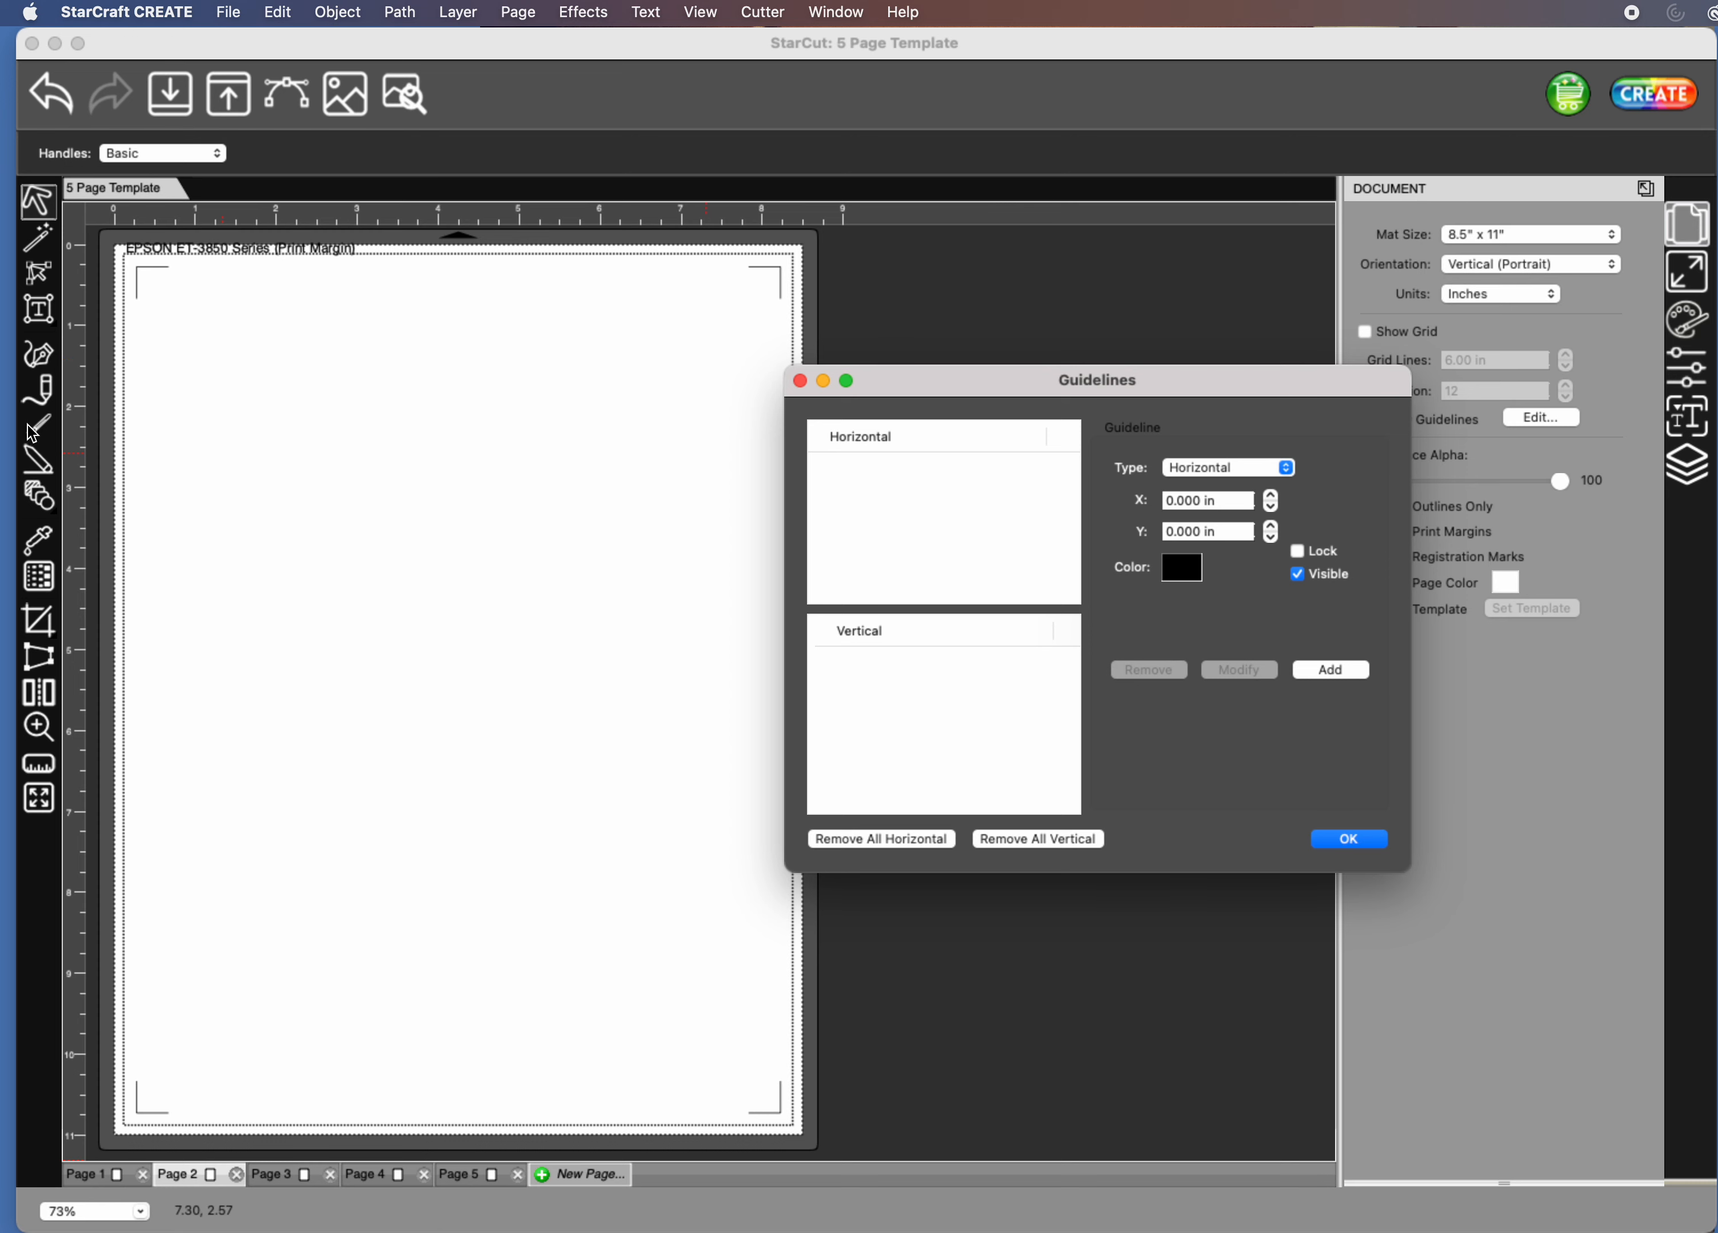
left_click(9, 425)
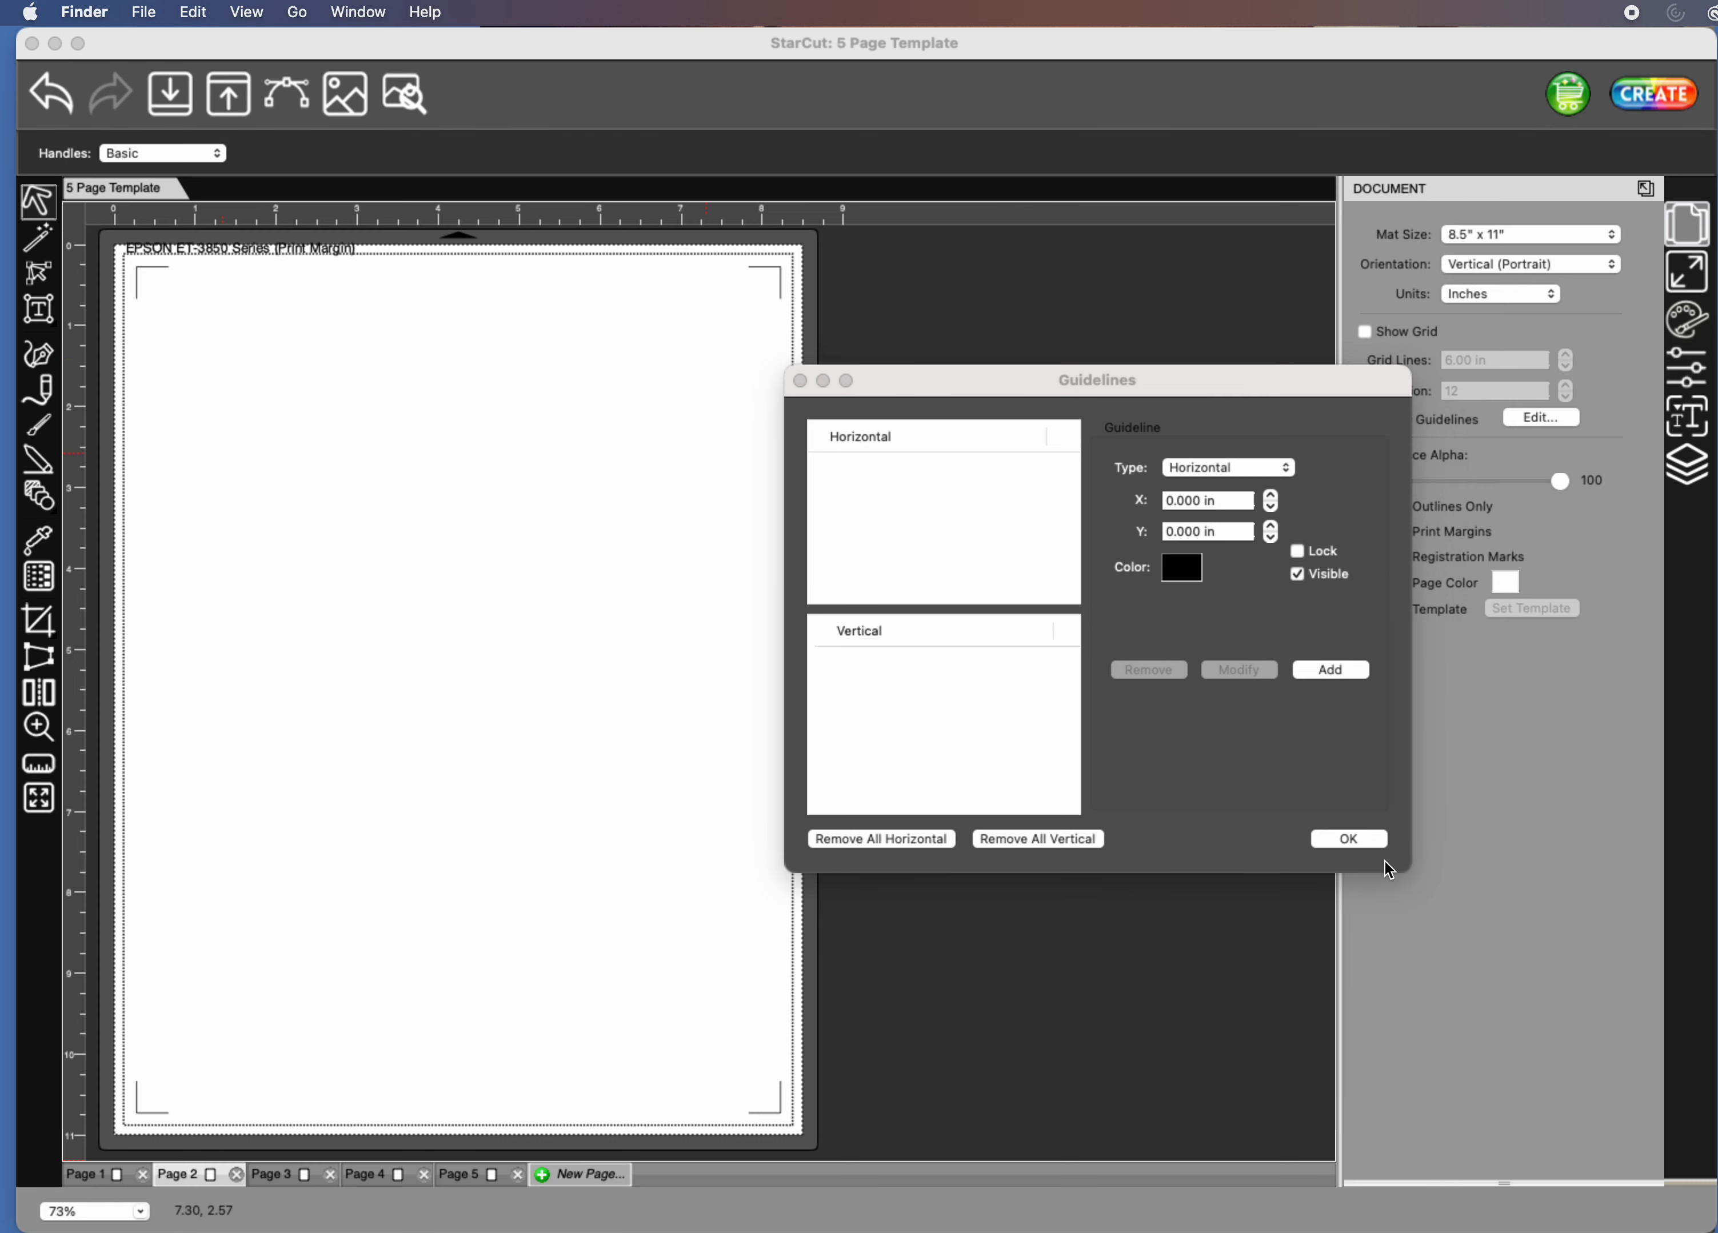
left_click(1349, 838)
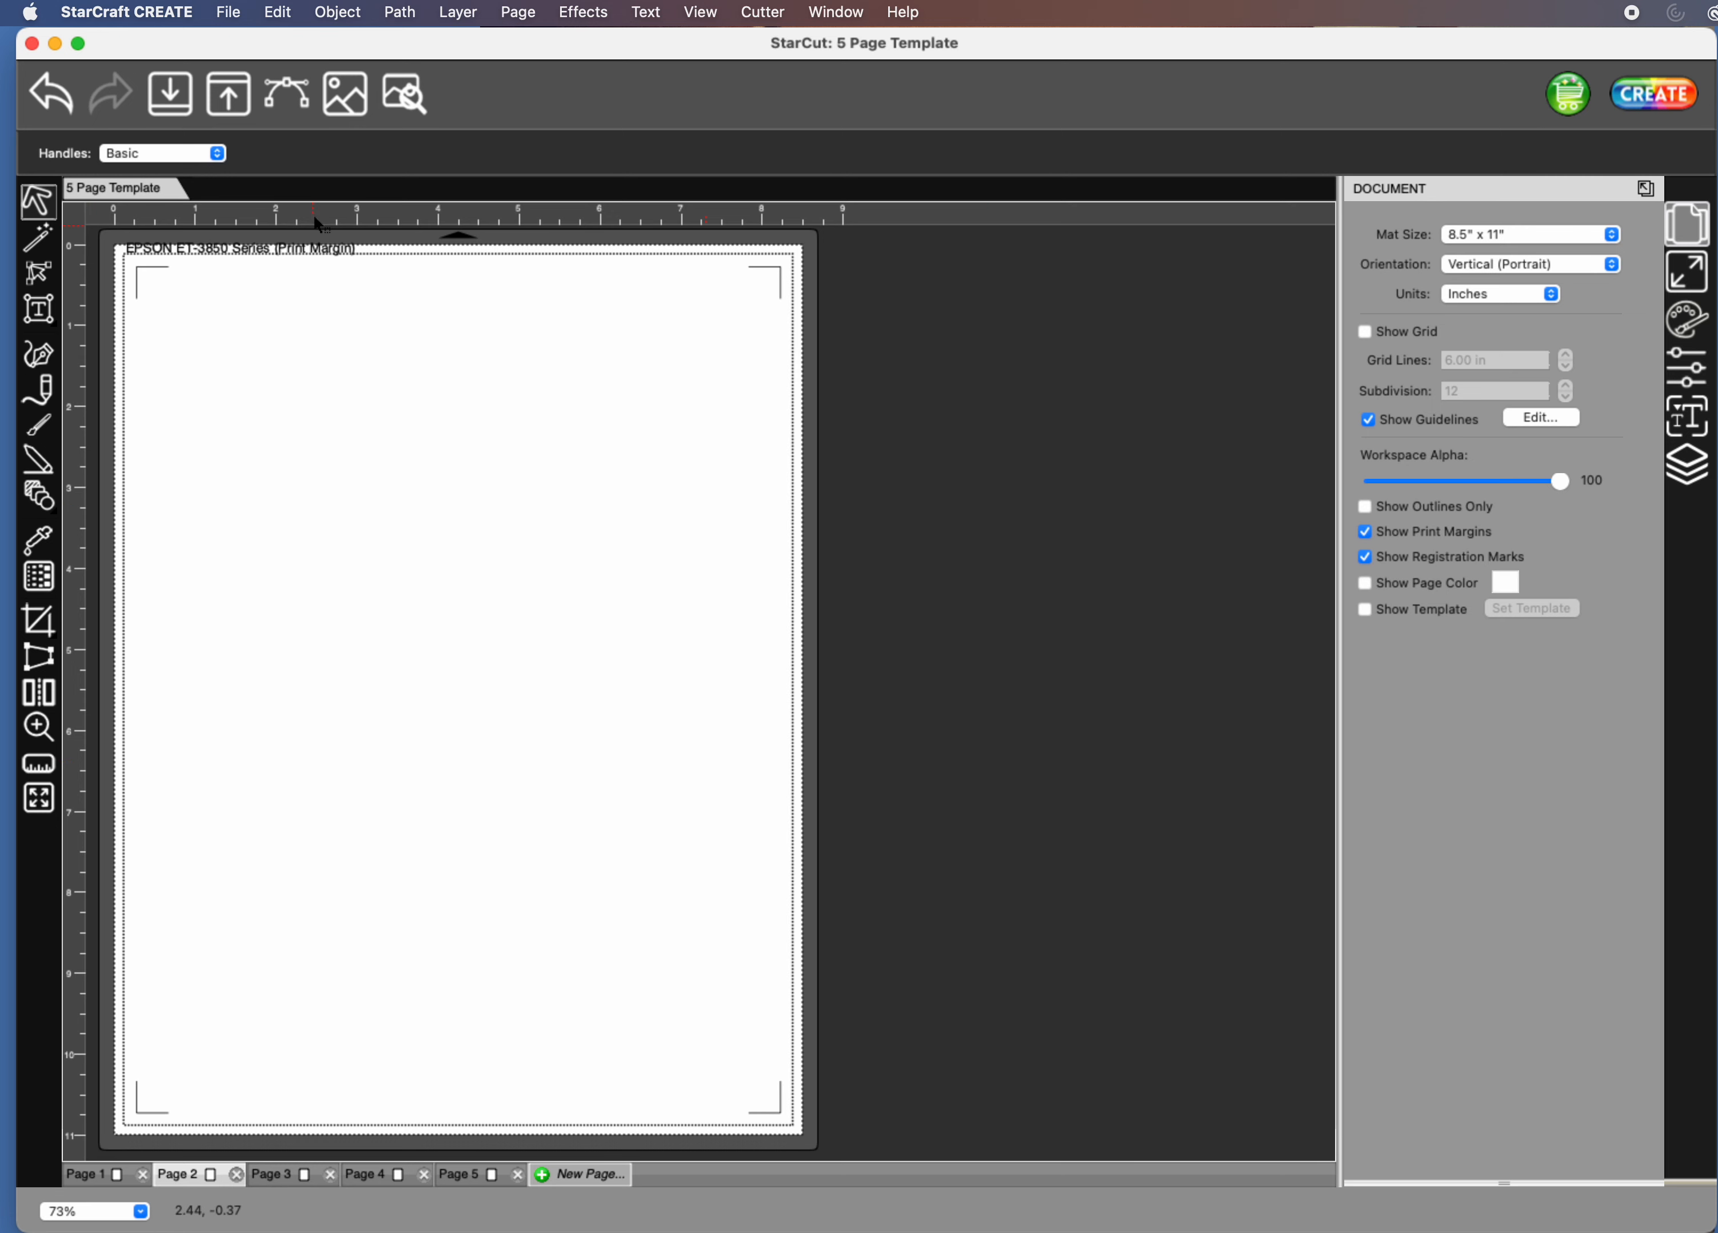
Pull guidelines from the rulers onto Page 2: horizontal at about 0.25 in and 10.3 in, vertical at about 7.8 in and 0.65 in.
left_click_drag(313, 214, 342, 882)
left_click_drag(326, 1093, 322, 1078)
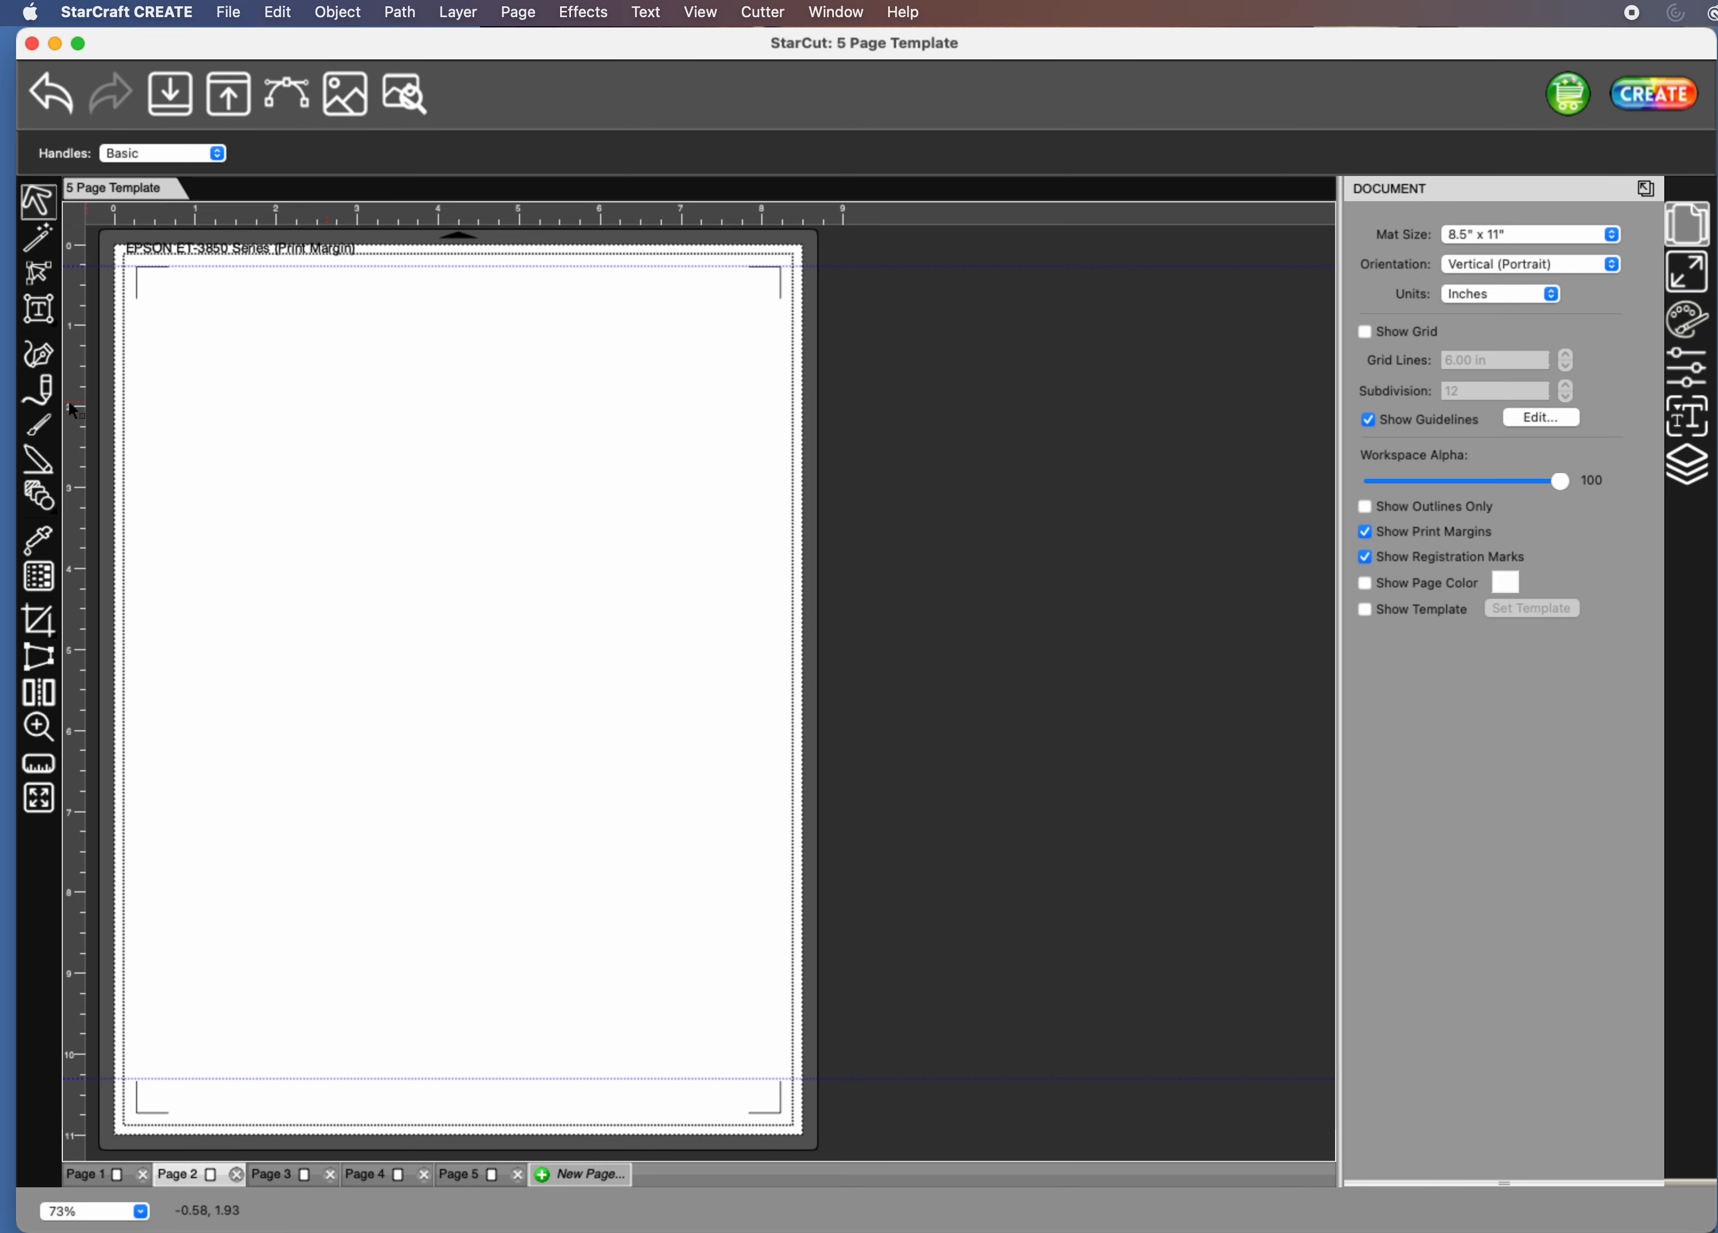
left_click_drag(69, 400, 744, 431)
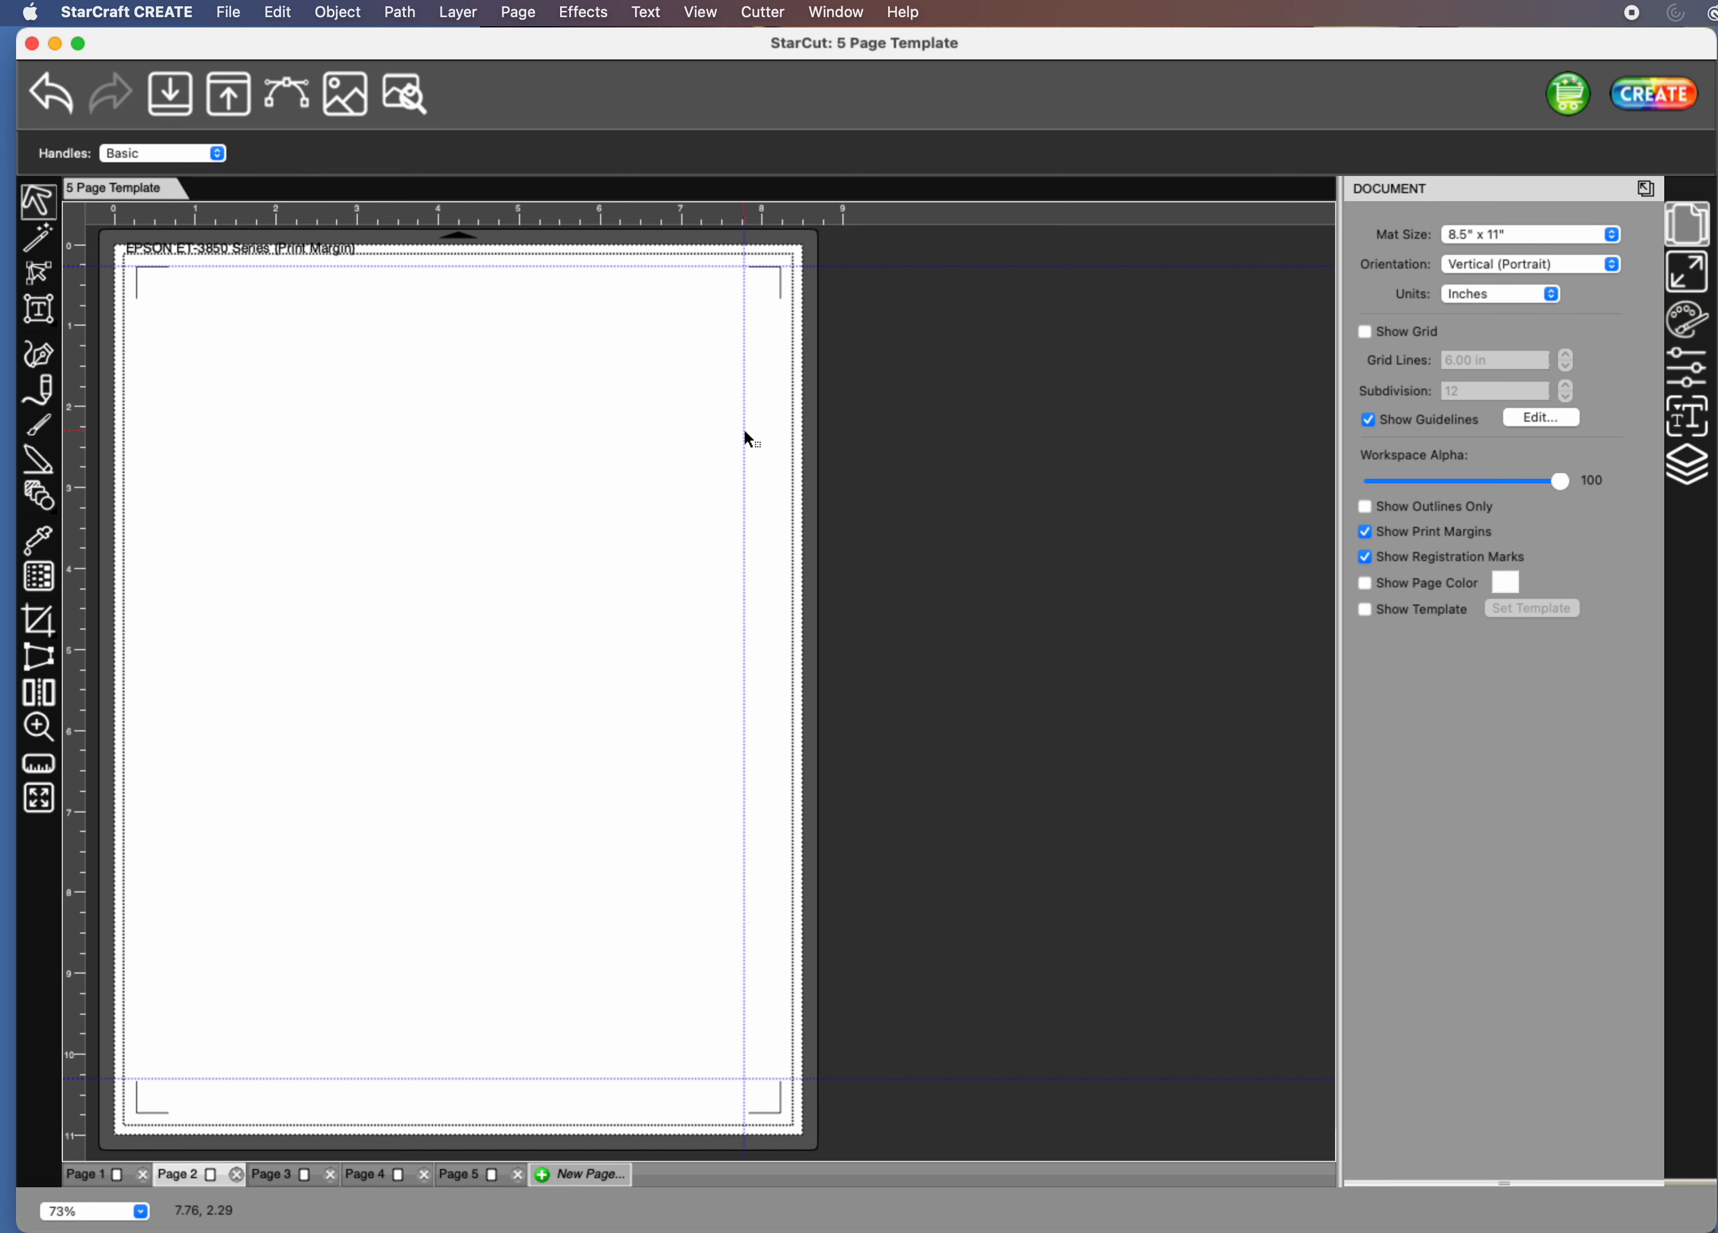
left_click_drag(72, 426, 166, 428)
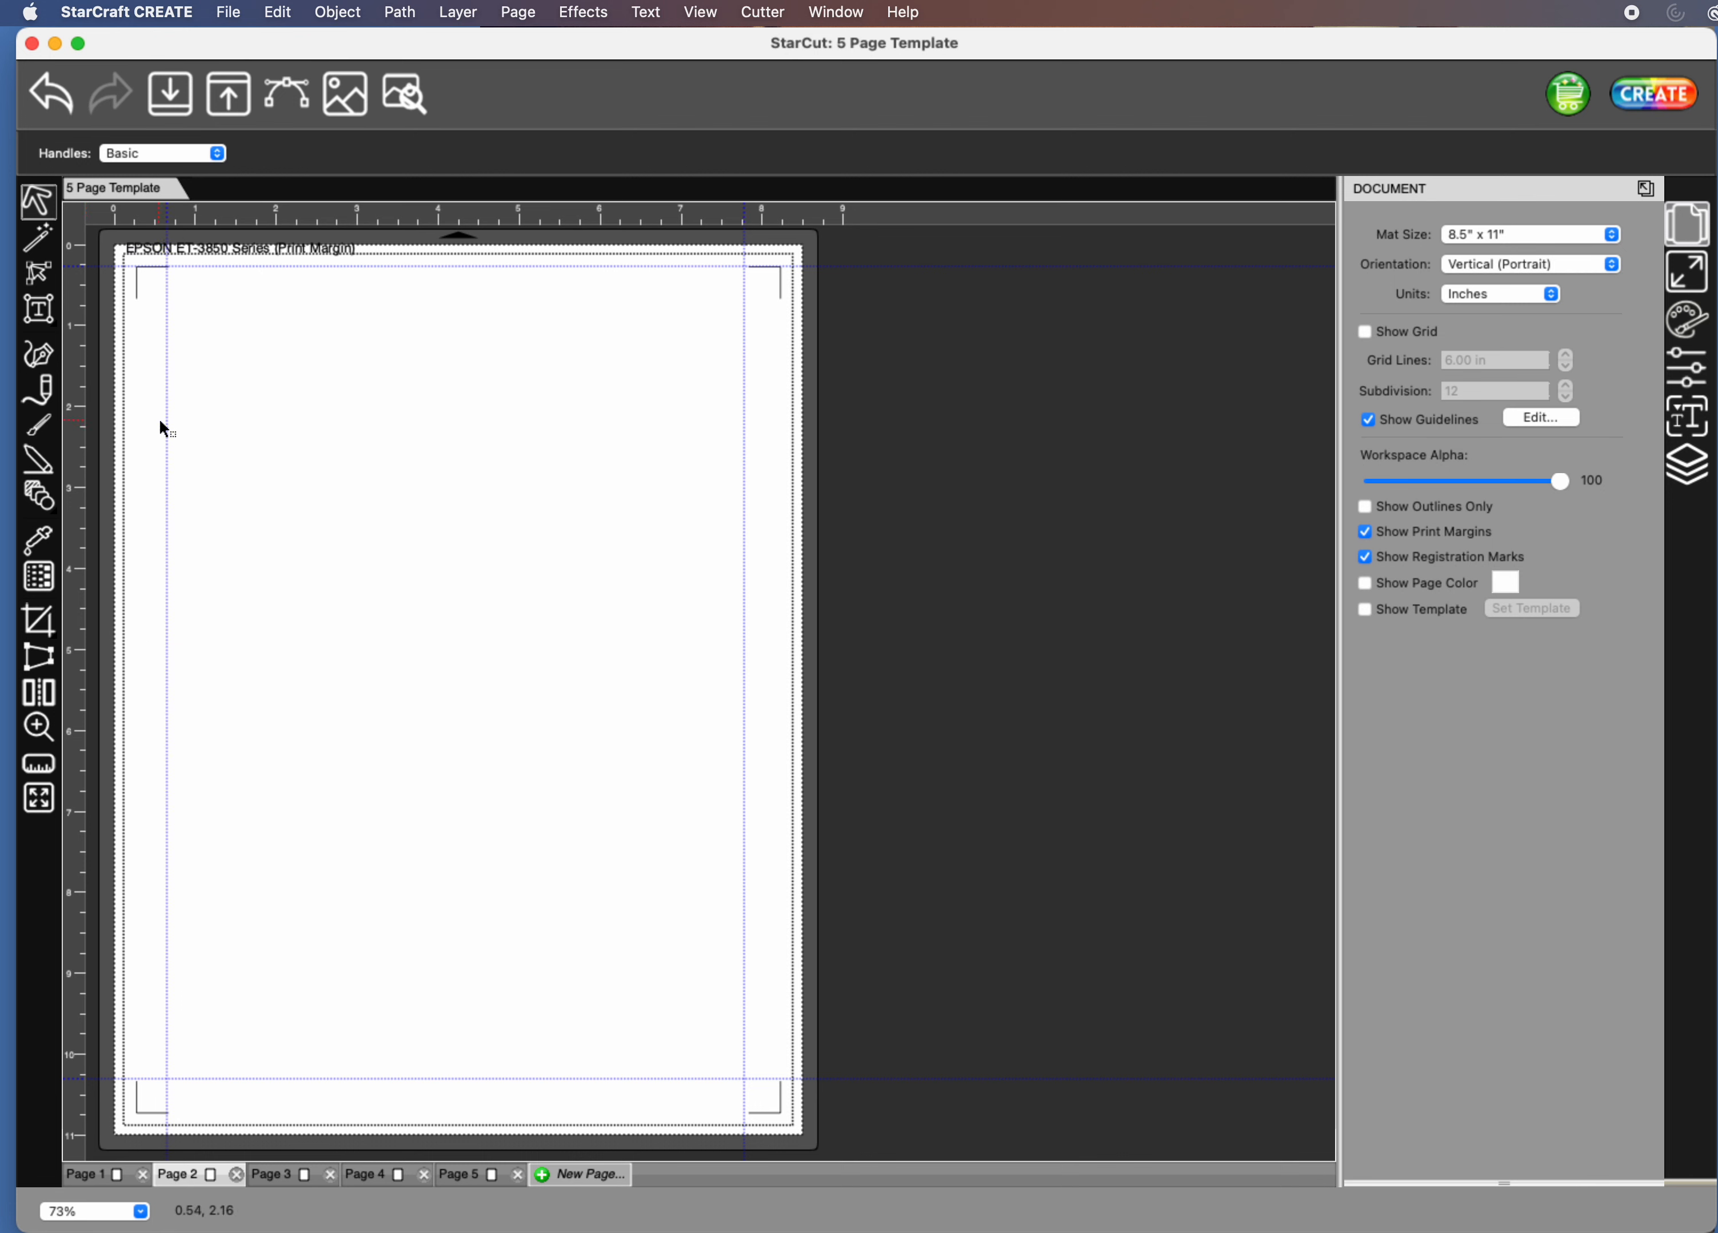
Clear all guidelines from Page 2.
left_click(701, 17)
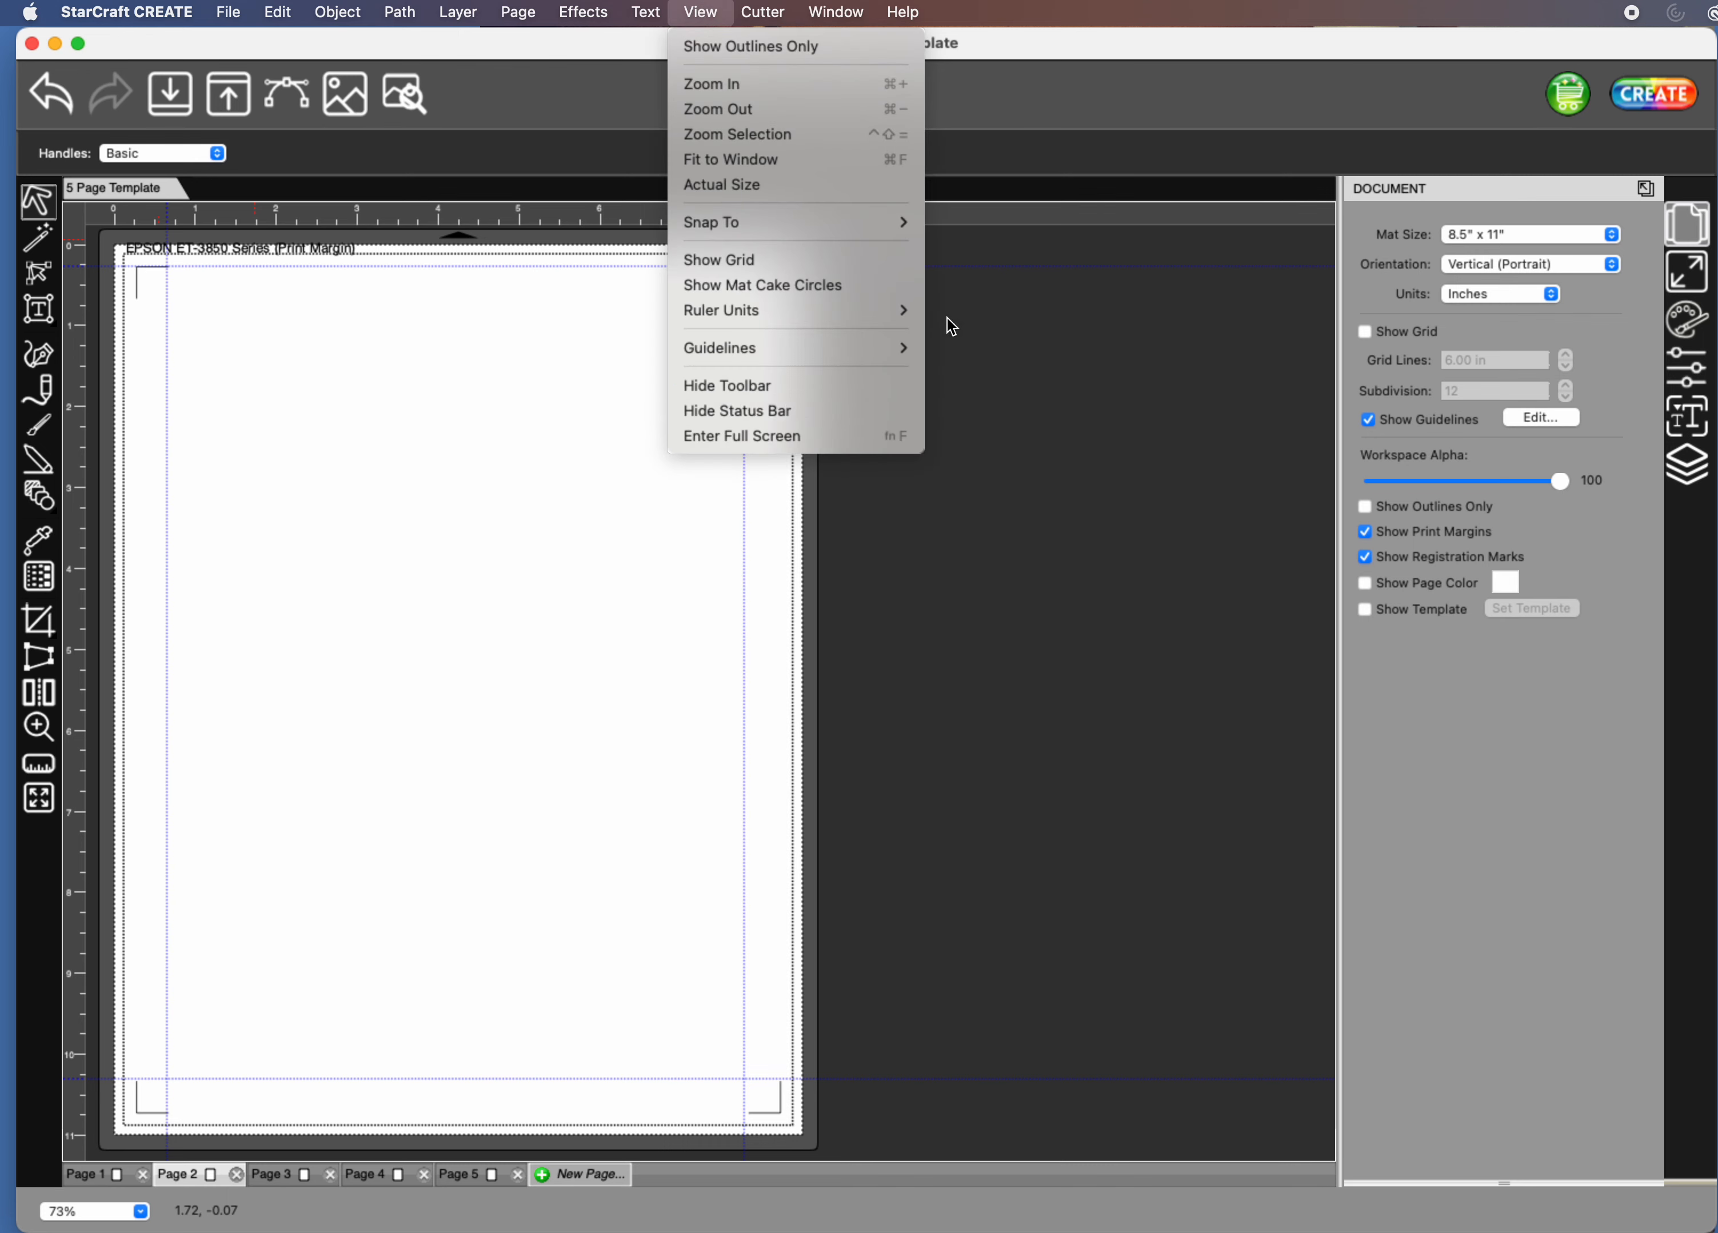
mouse_move(905, 348)
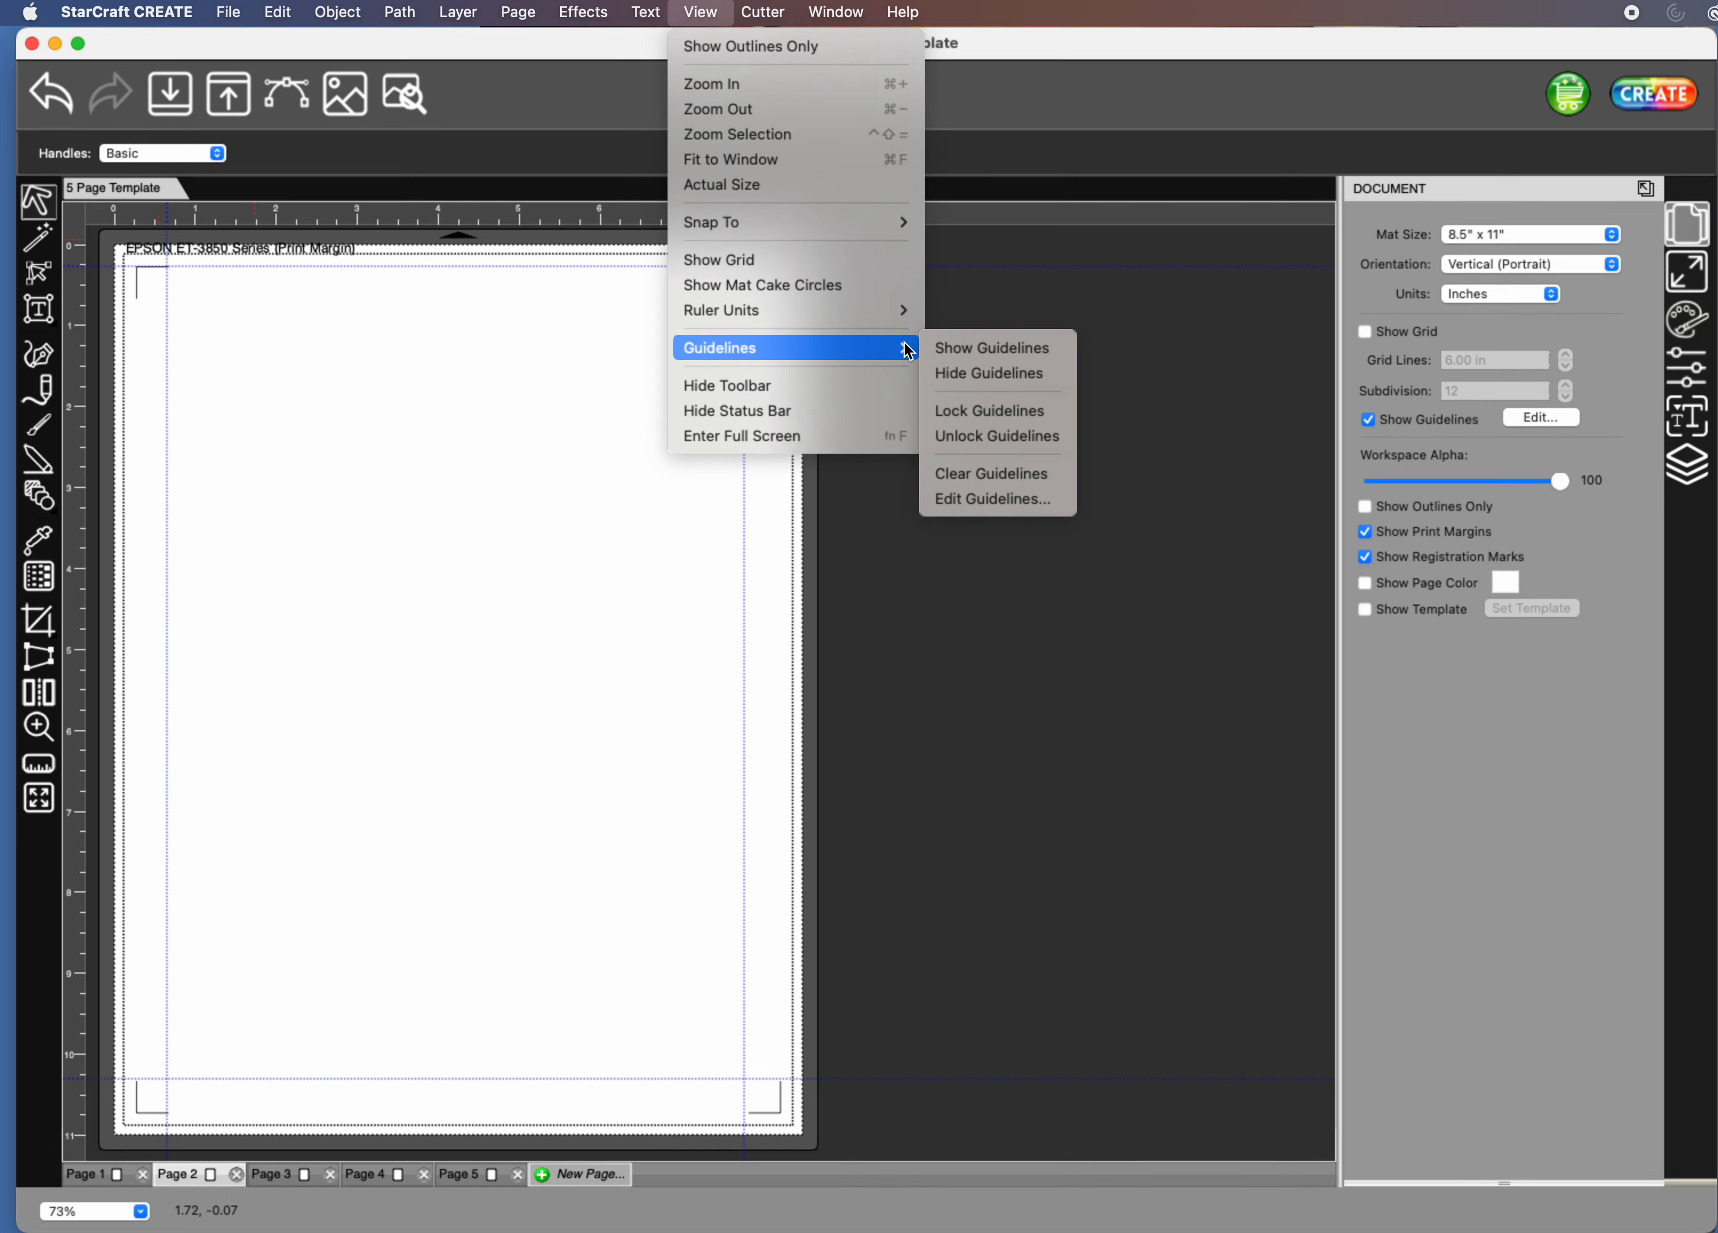
left_click(1042, 480)
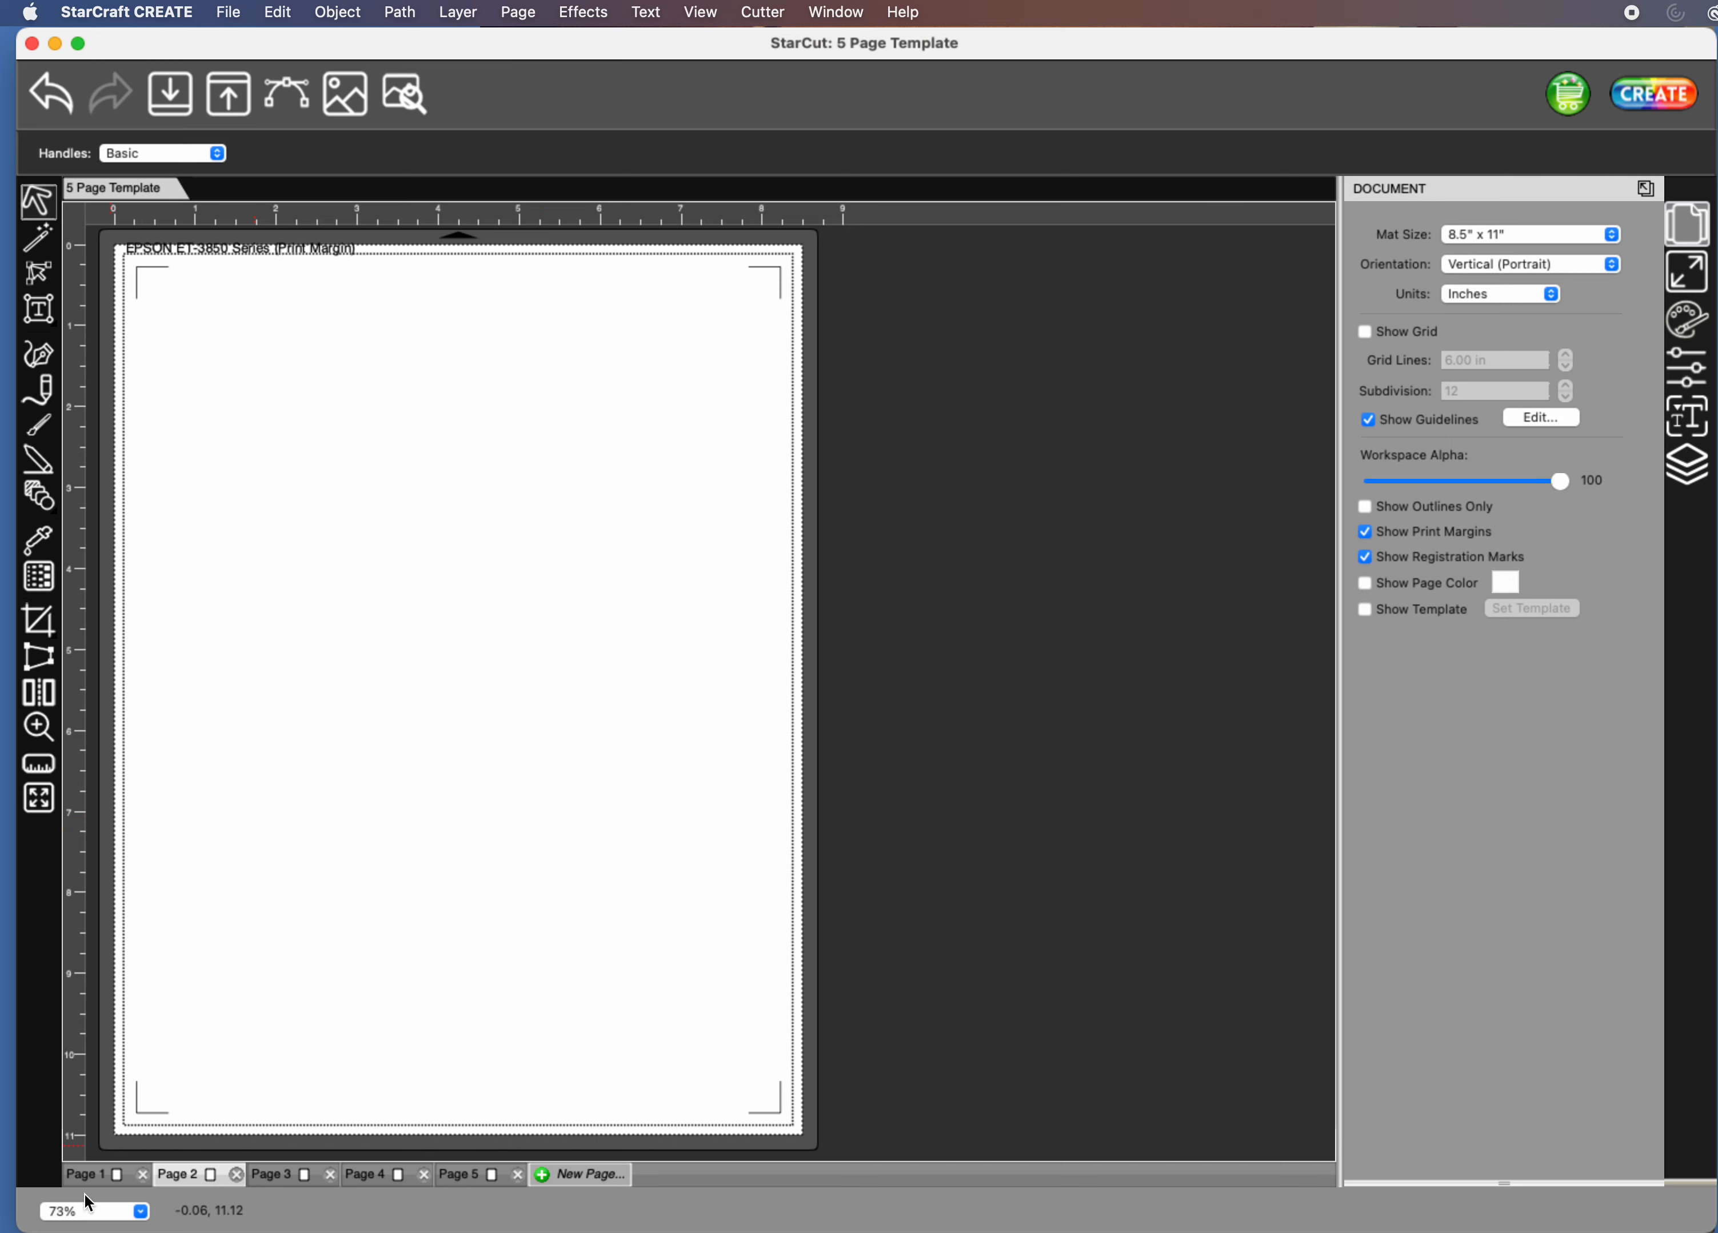
Return to Page 1, decline deleting the page, and look over the available guideline commands.
left_click(140, 1177)
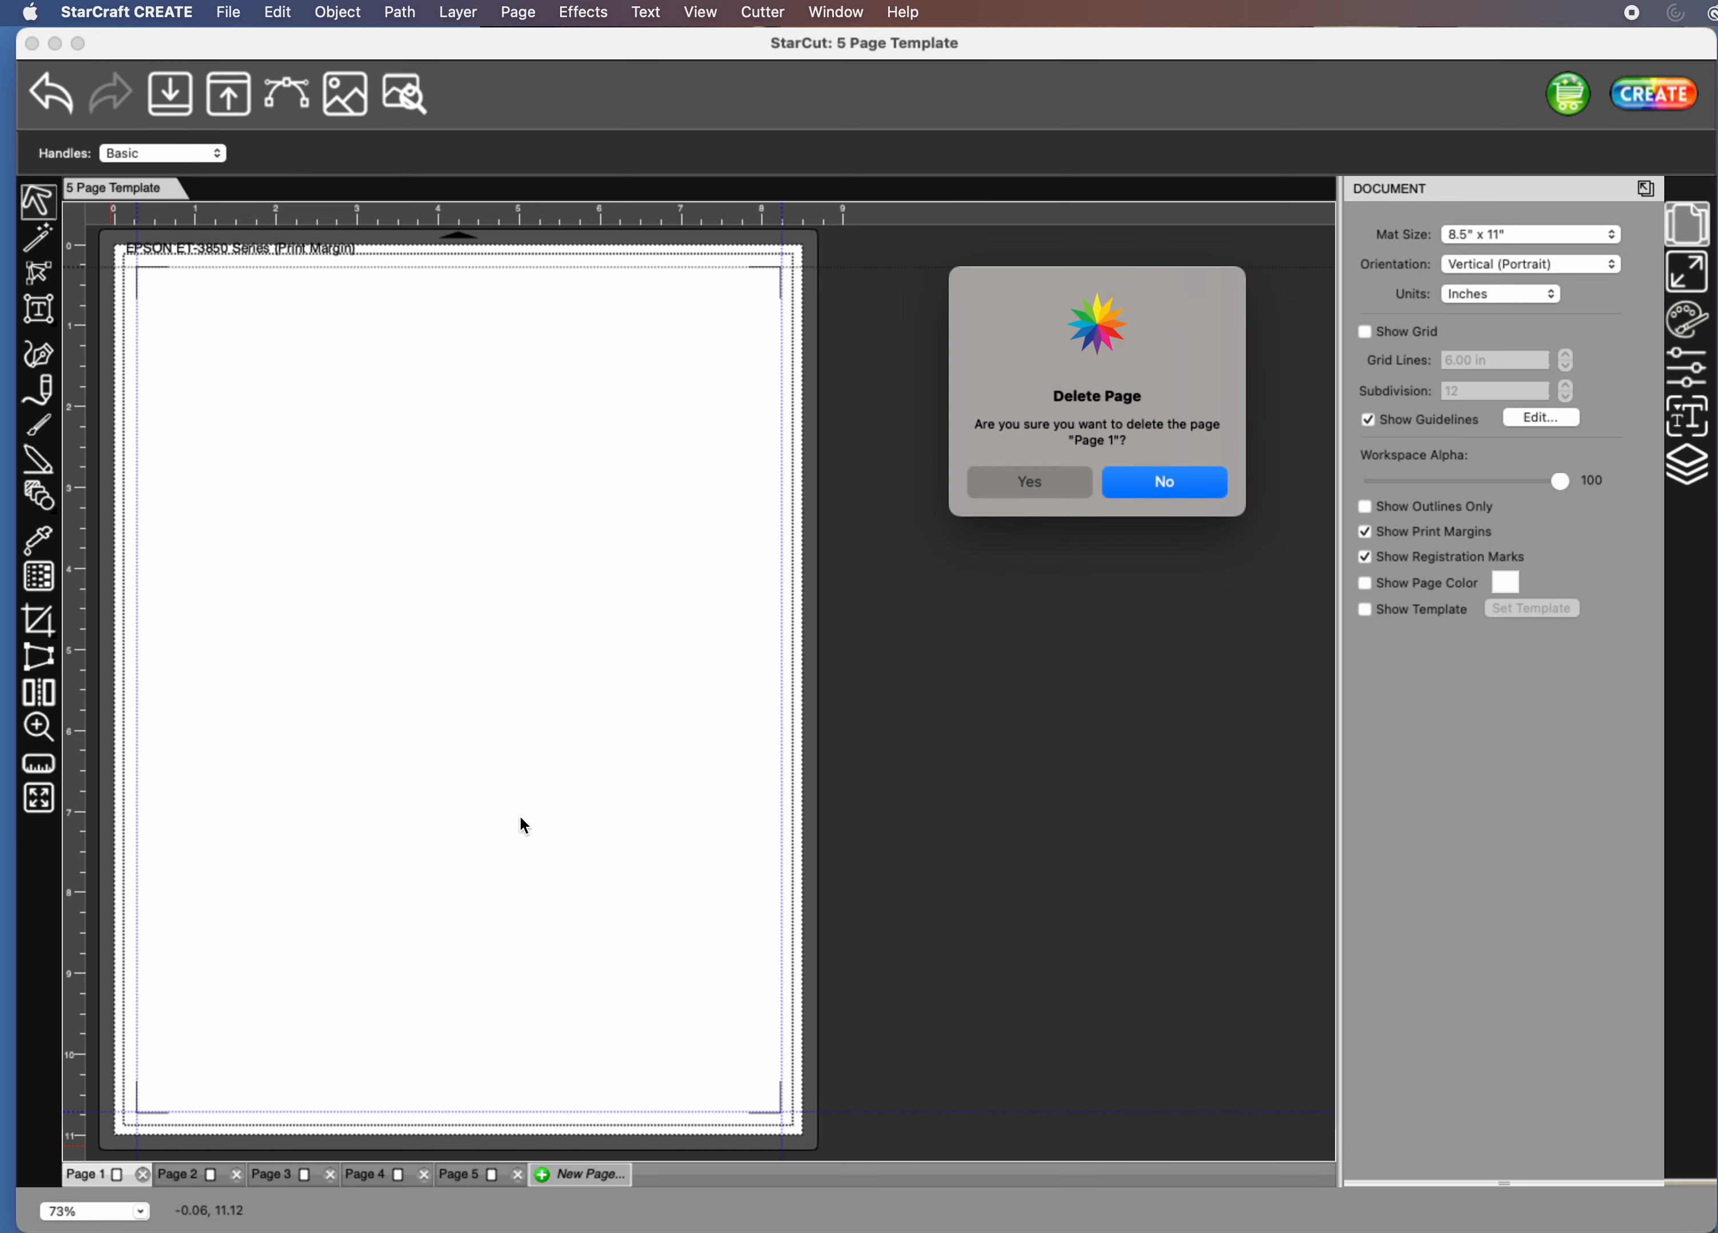
left_click(1163, 481)
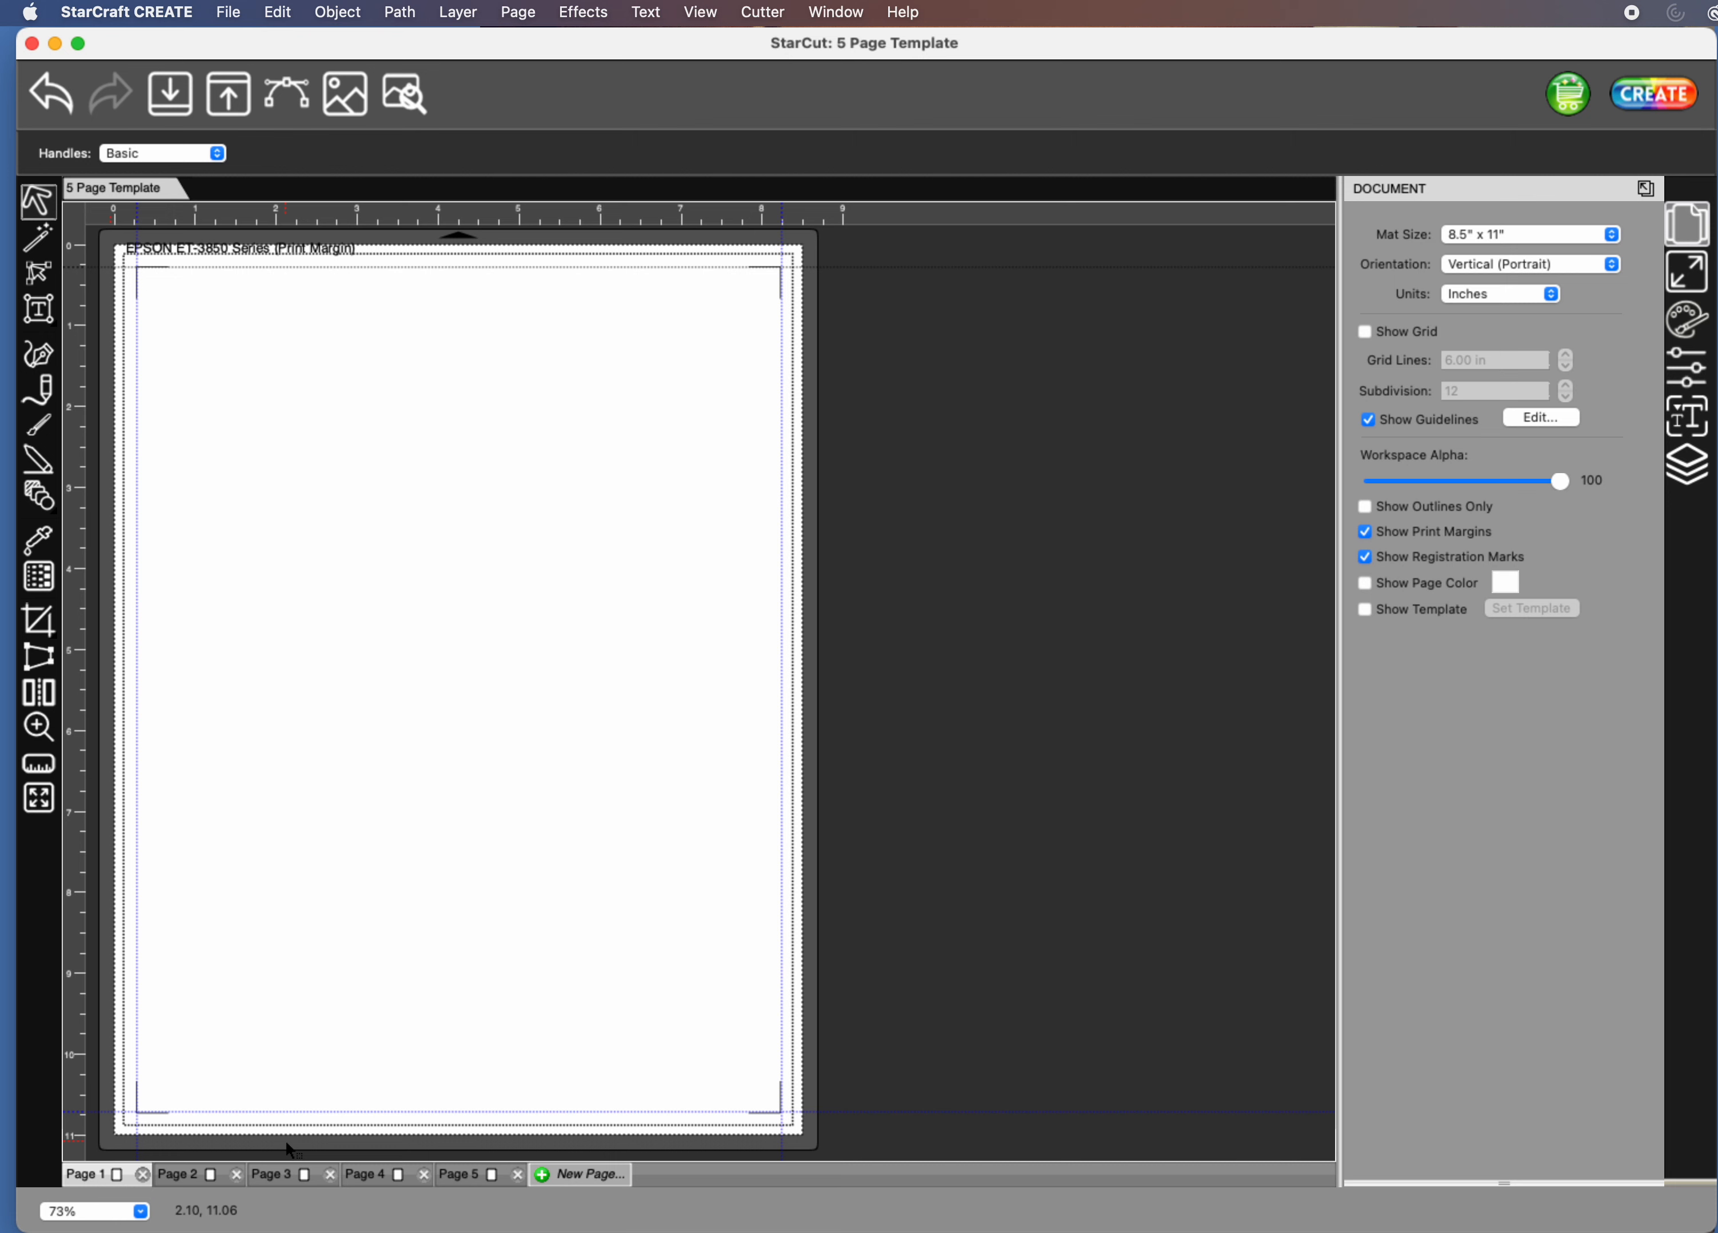
left_click(699, 13)
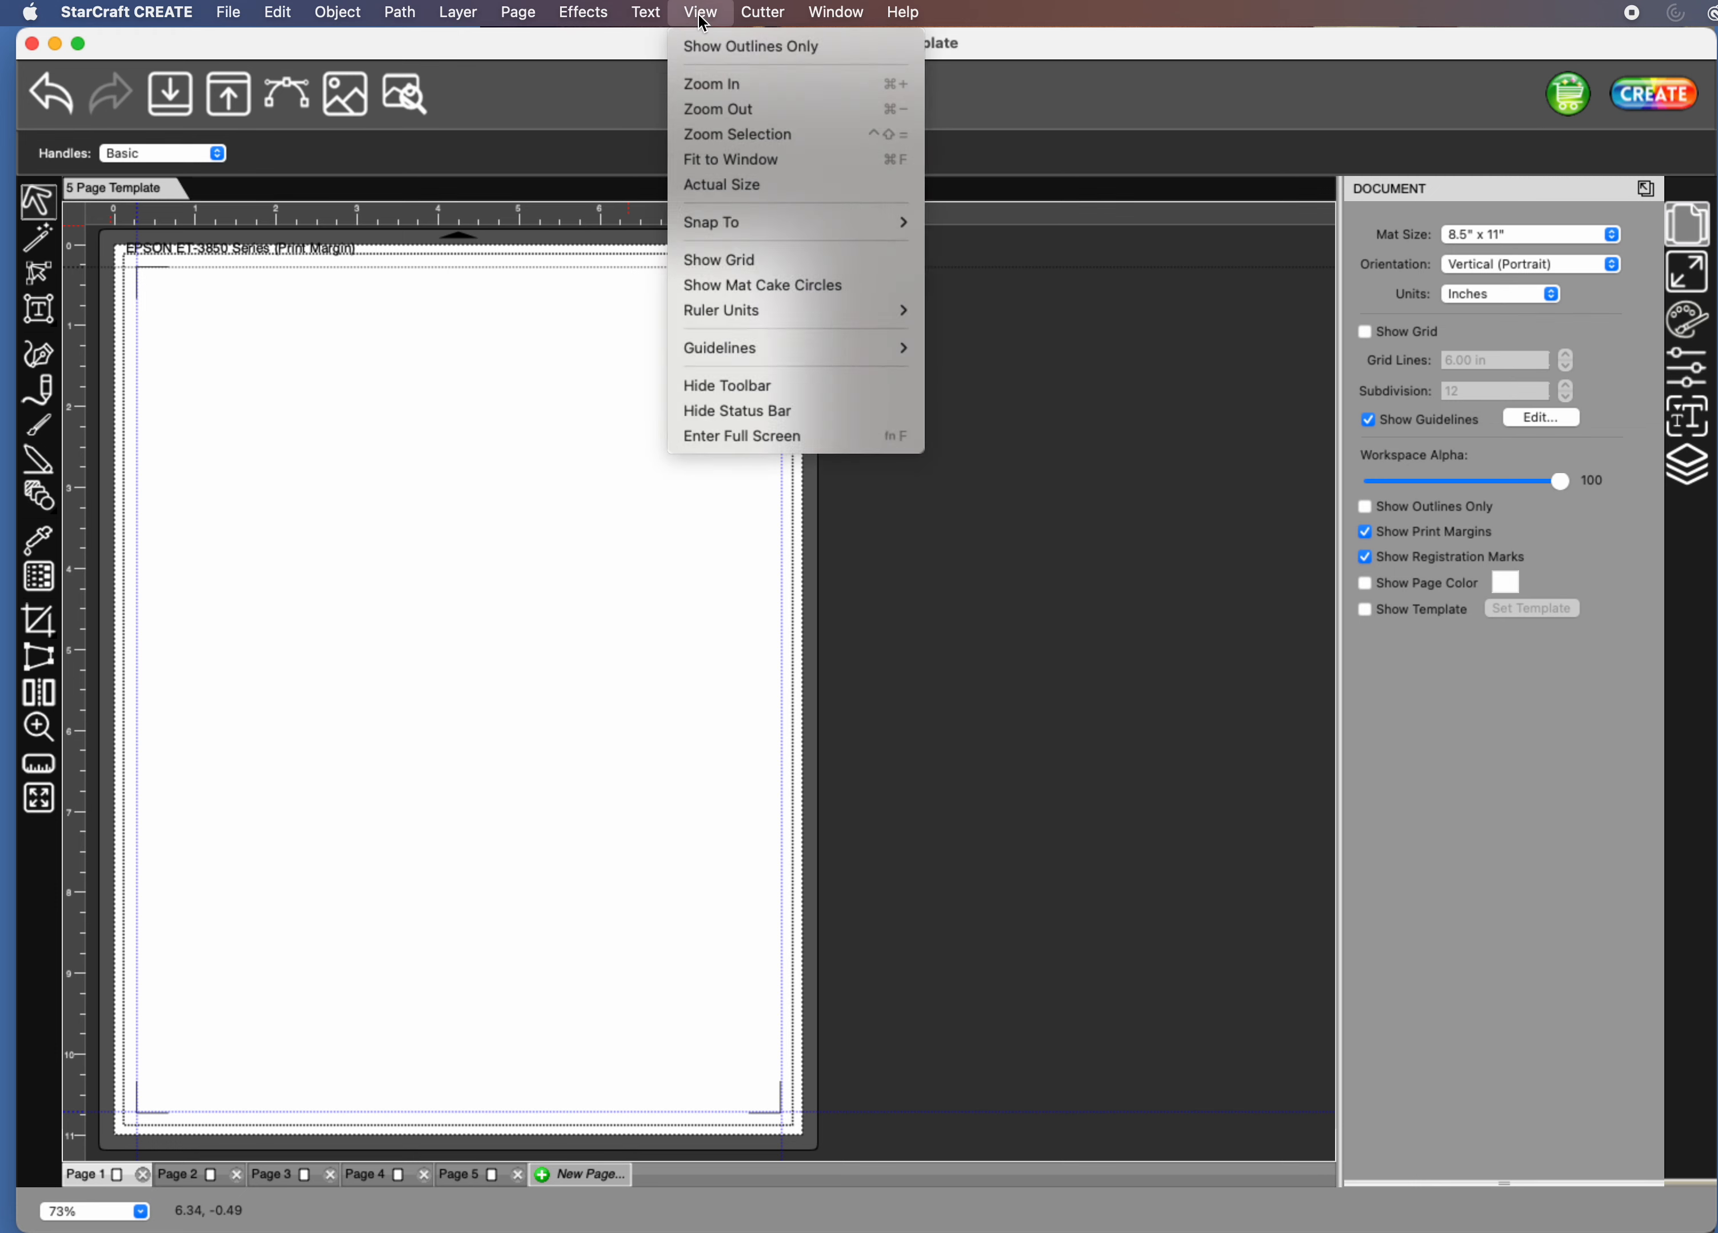
left_click(699, 13)
left_click(699, 13)
mouse_move(911, 349)
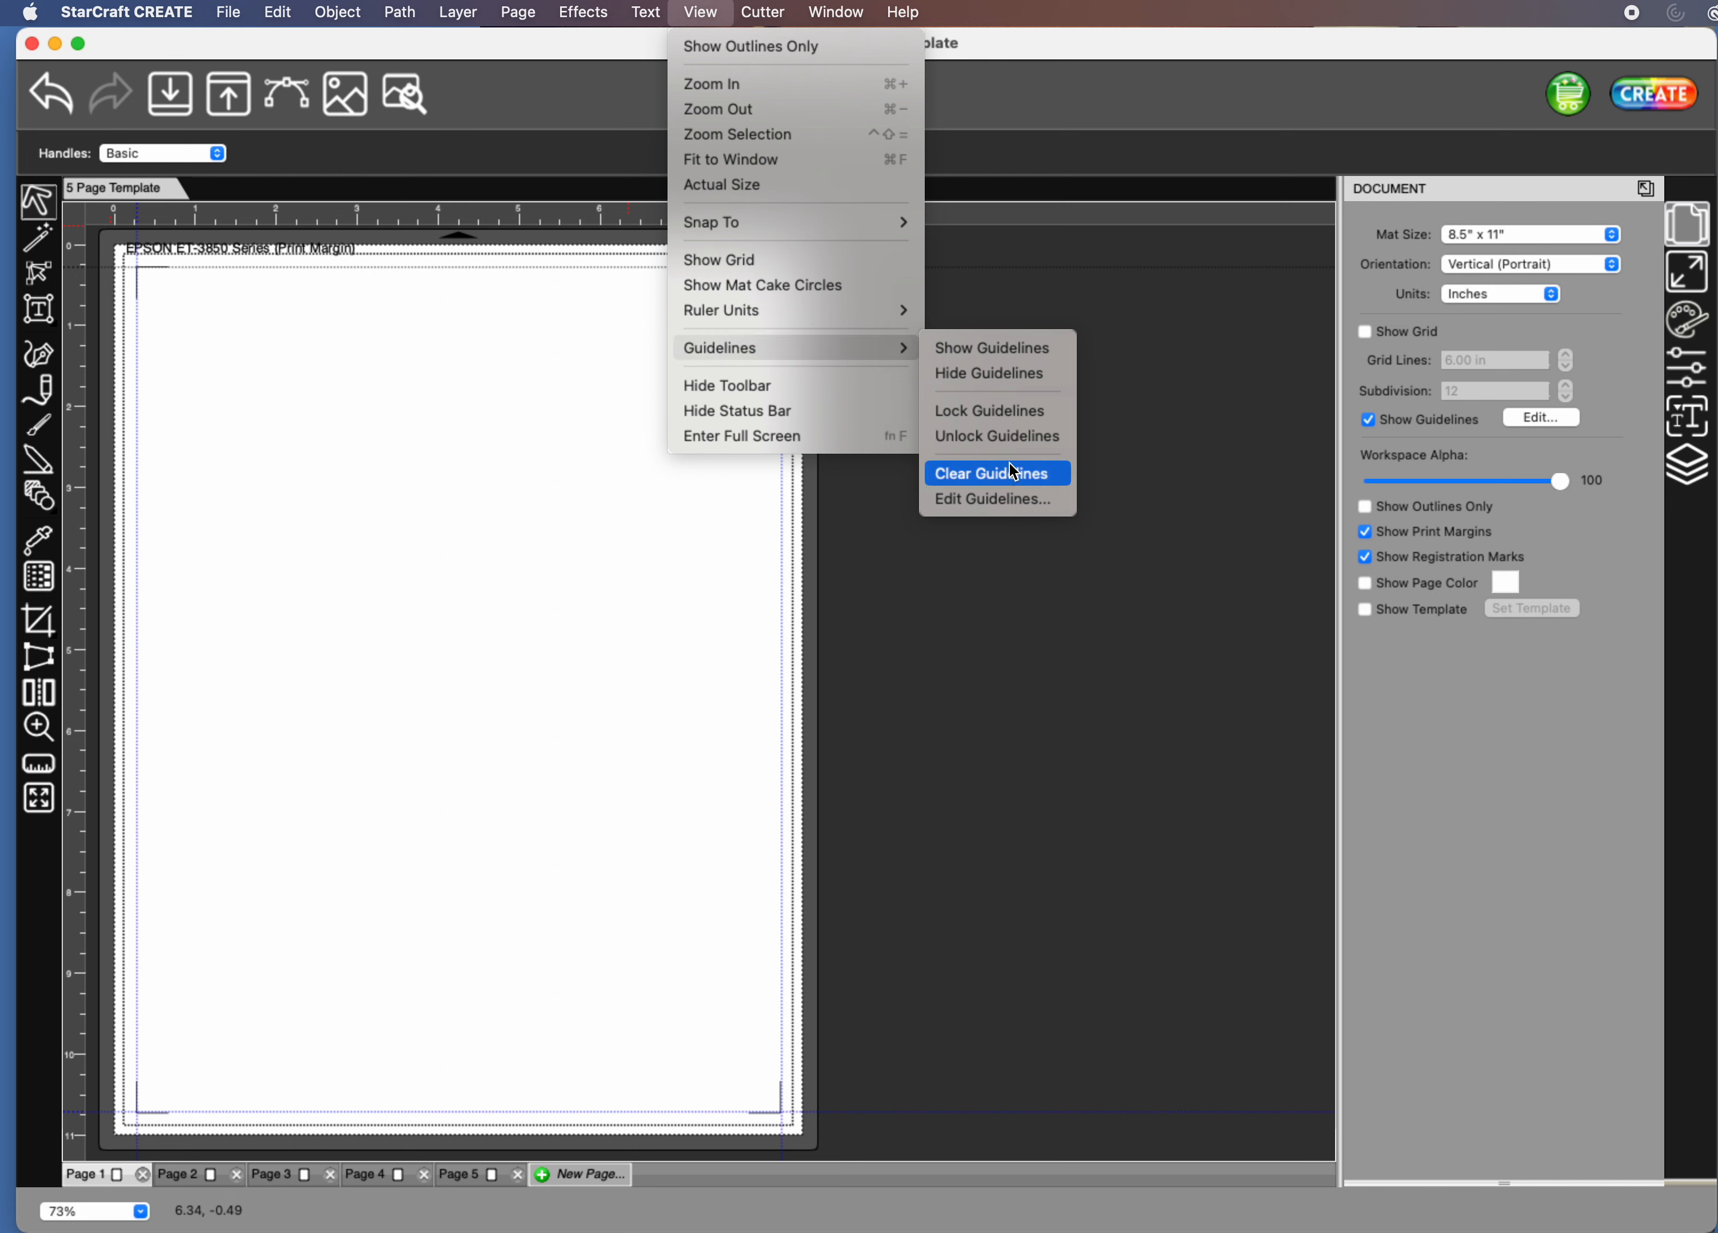
left_click(494, 556)
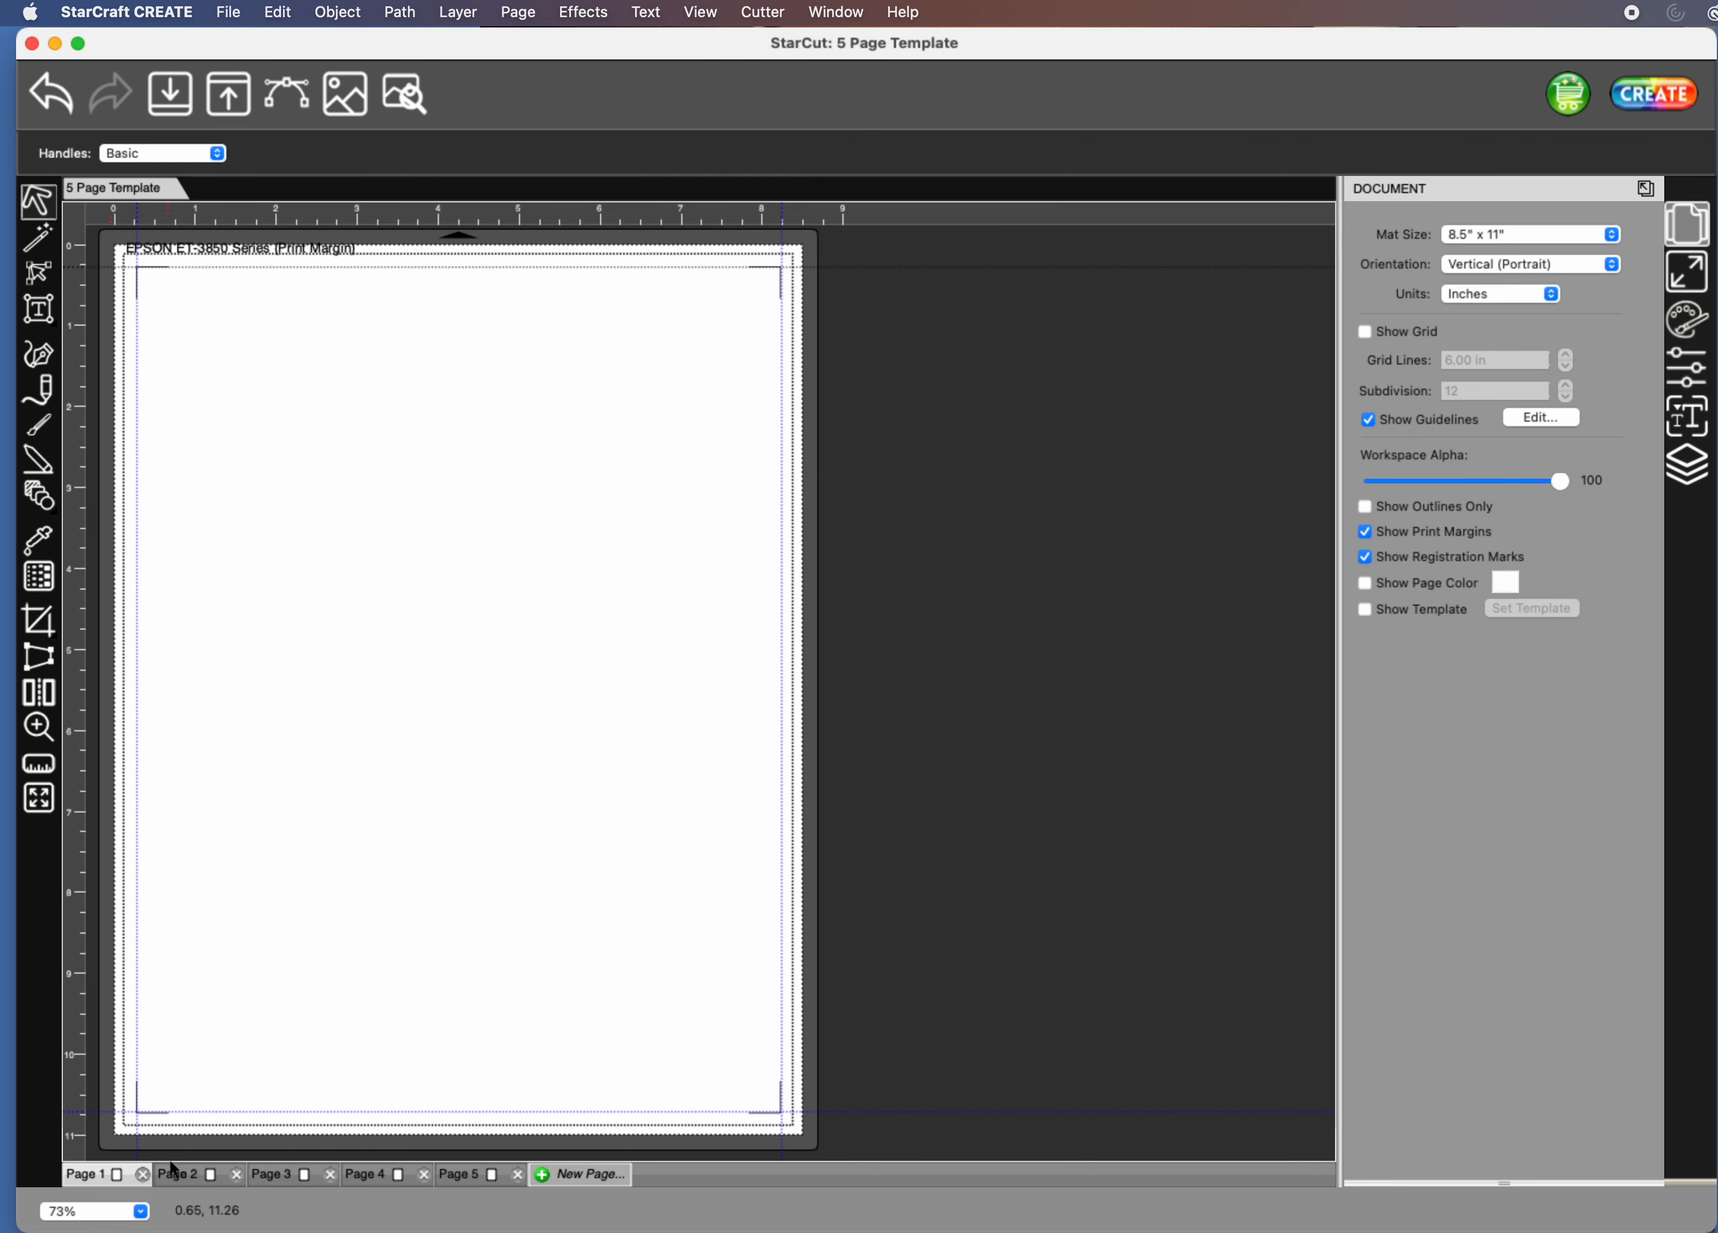
Place guidelines on Page 2 along the registration marks: horizontal at about 0.27 and 10.74 in, vertical at about 0.28 and 8.21 in, and check their positions.
left_click(175, 1173)
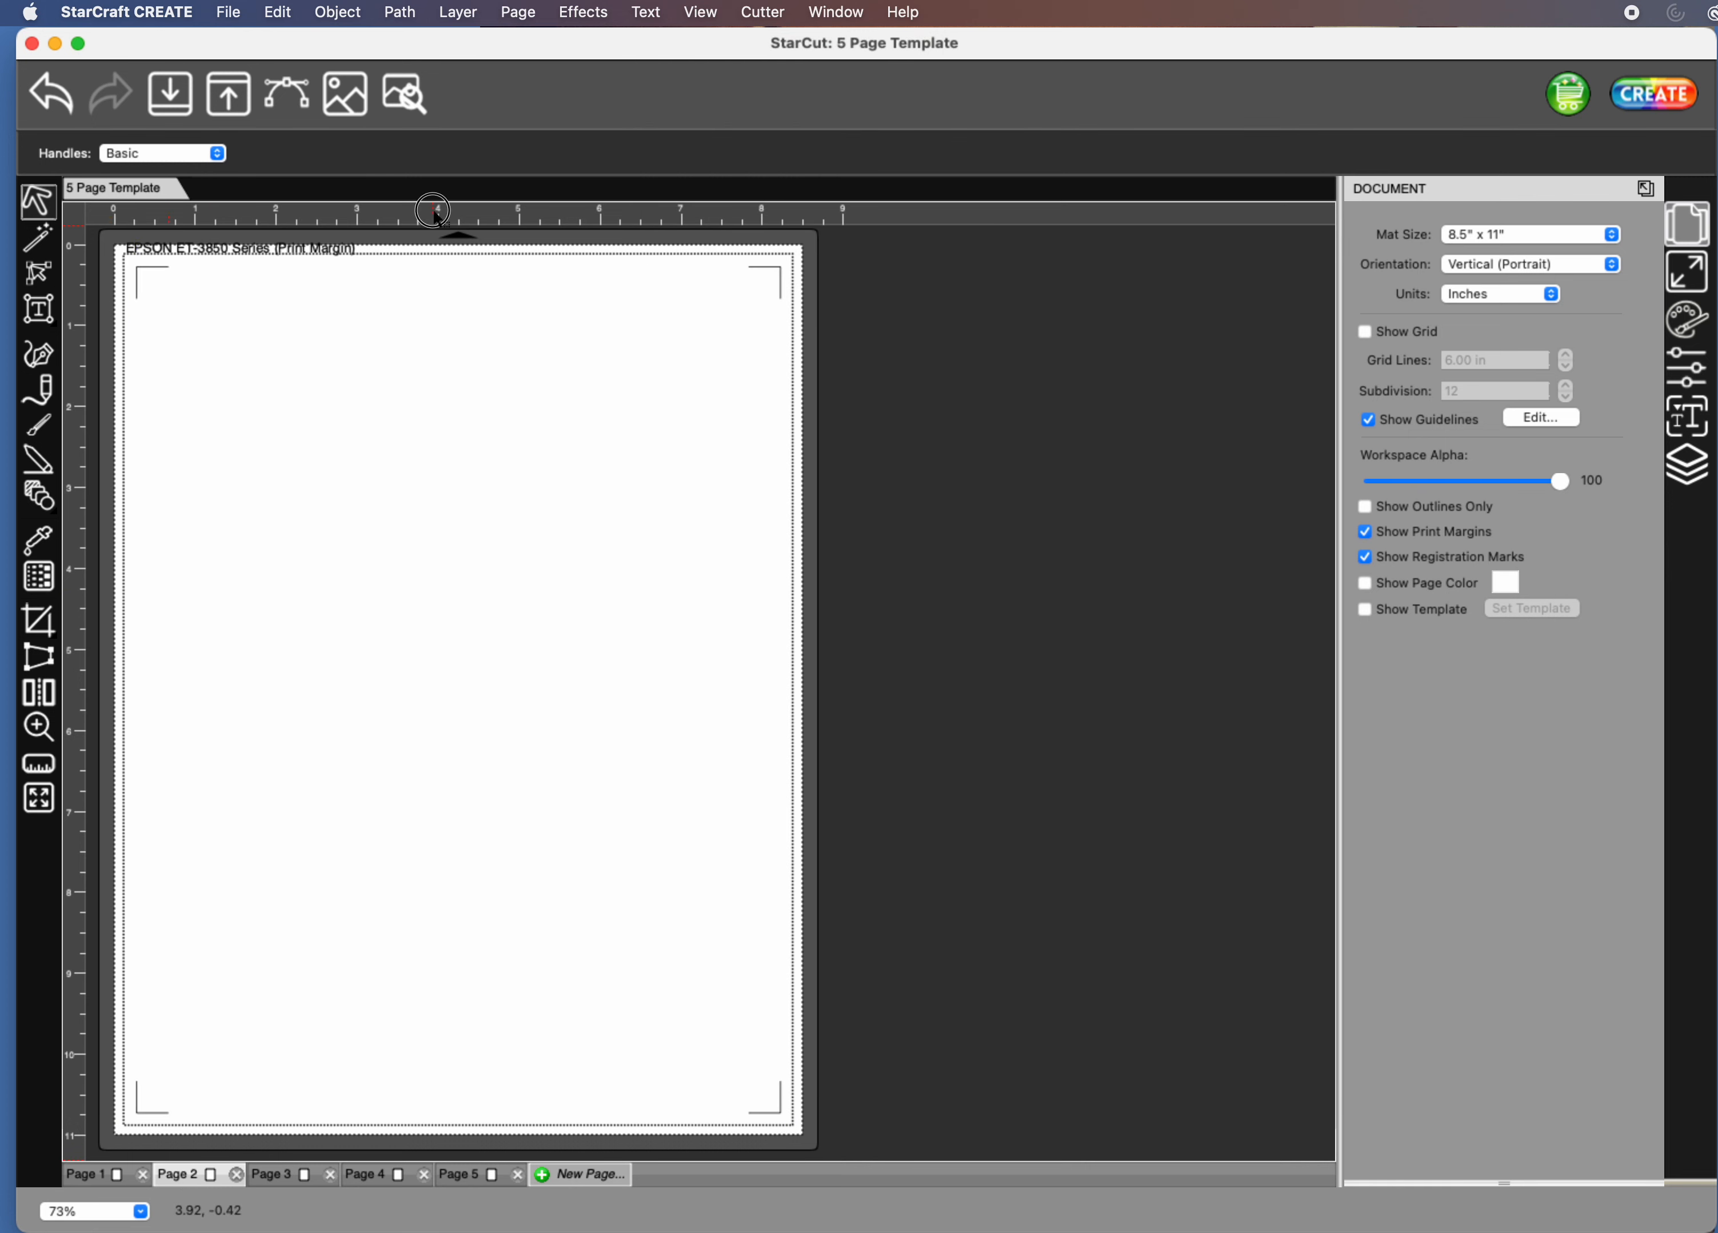
left_click_drag(435, 213, 420, 267)
left_click_drag(81, 543, 138, 547)
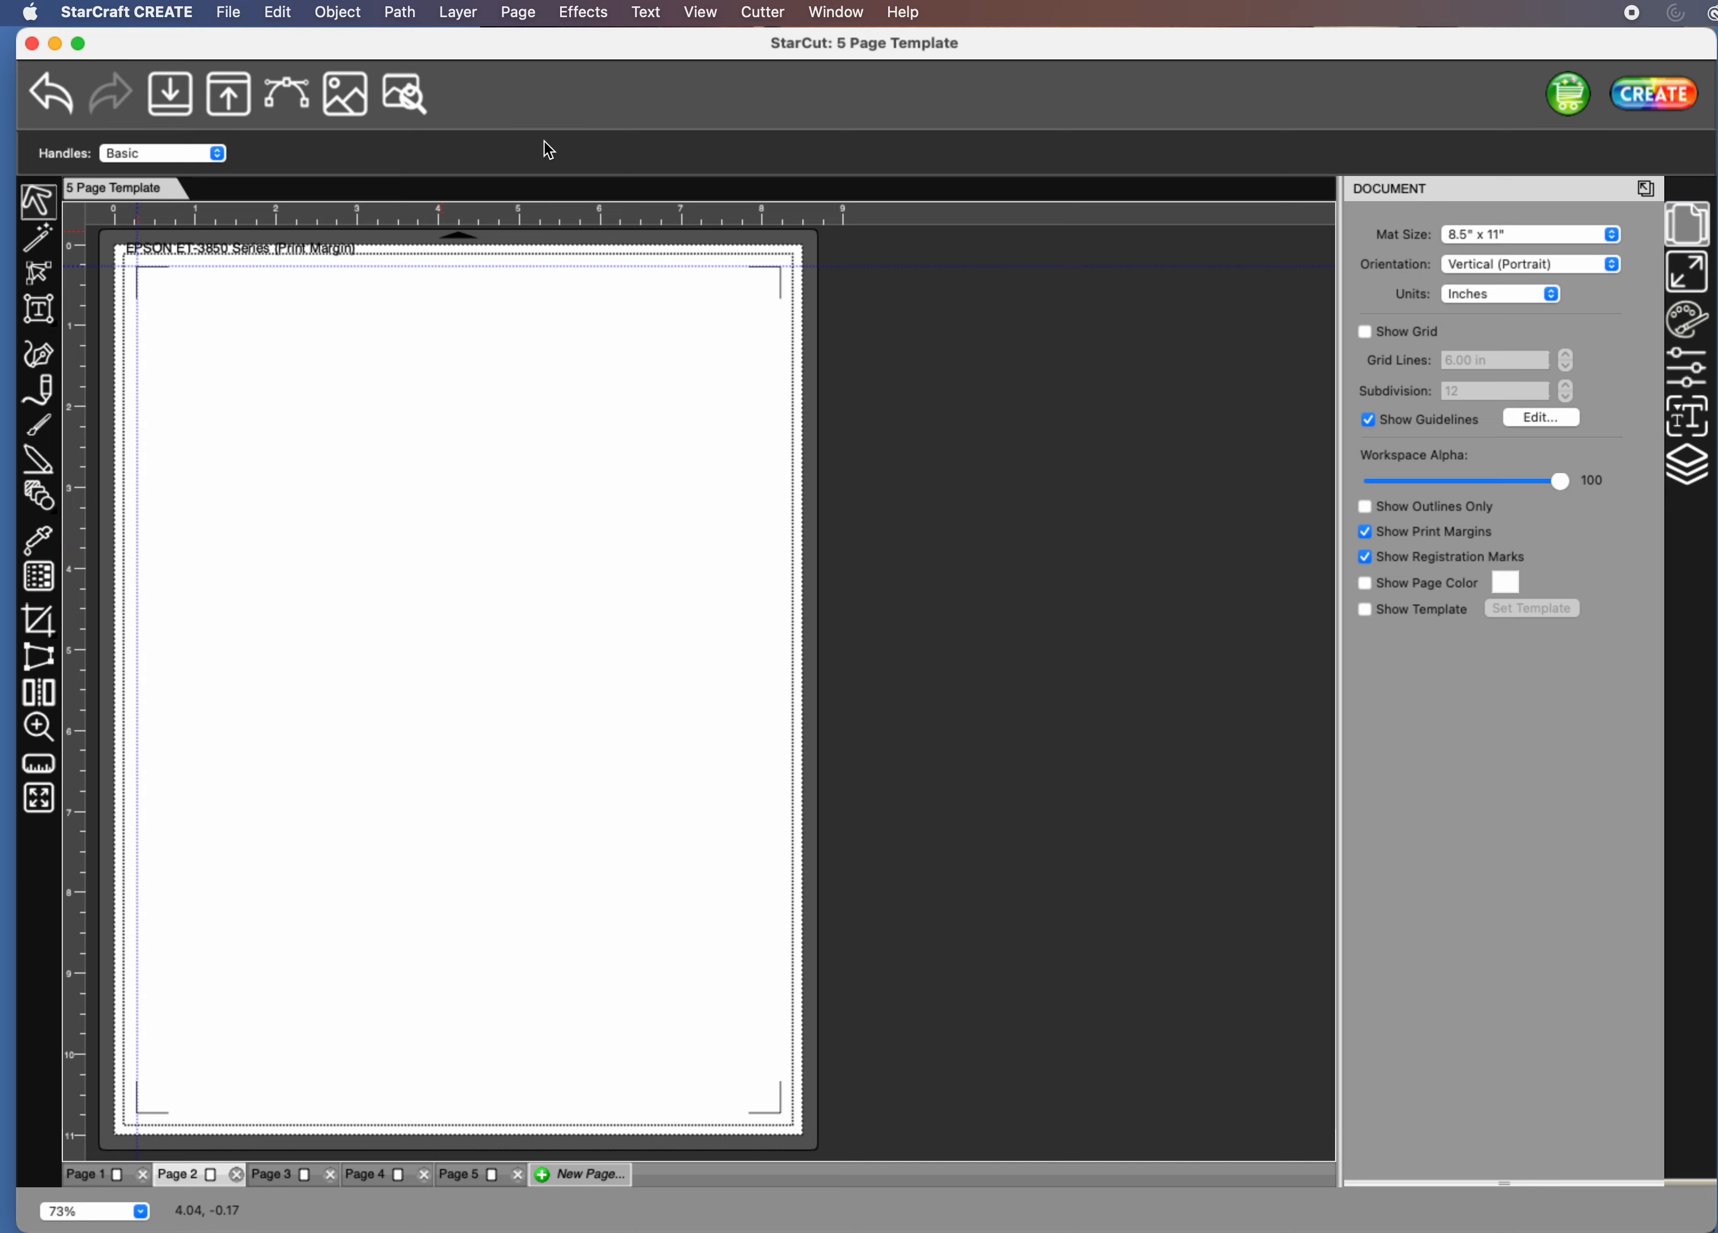
left_click_drag(500, 209, 524, 1114)
left_click_drag(64, 695, 782, 695)
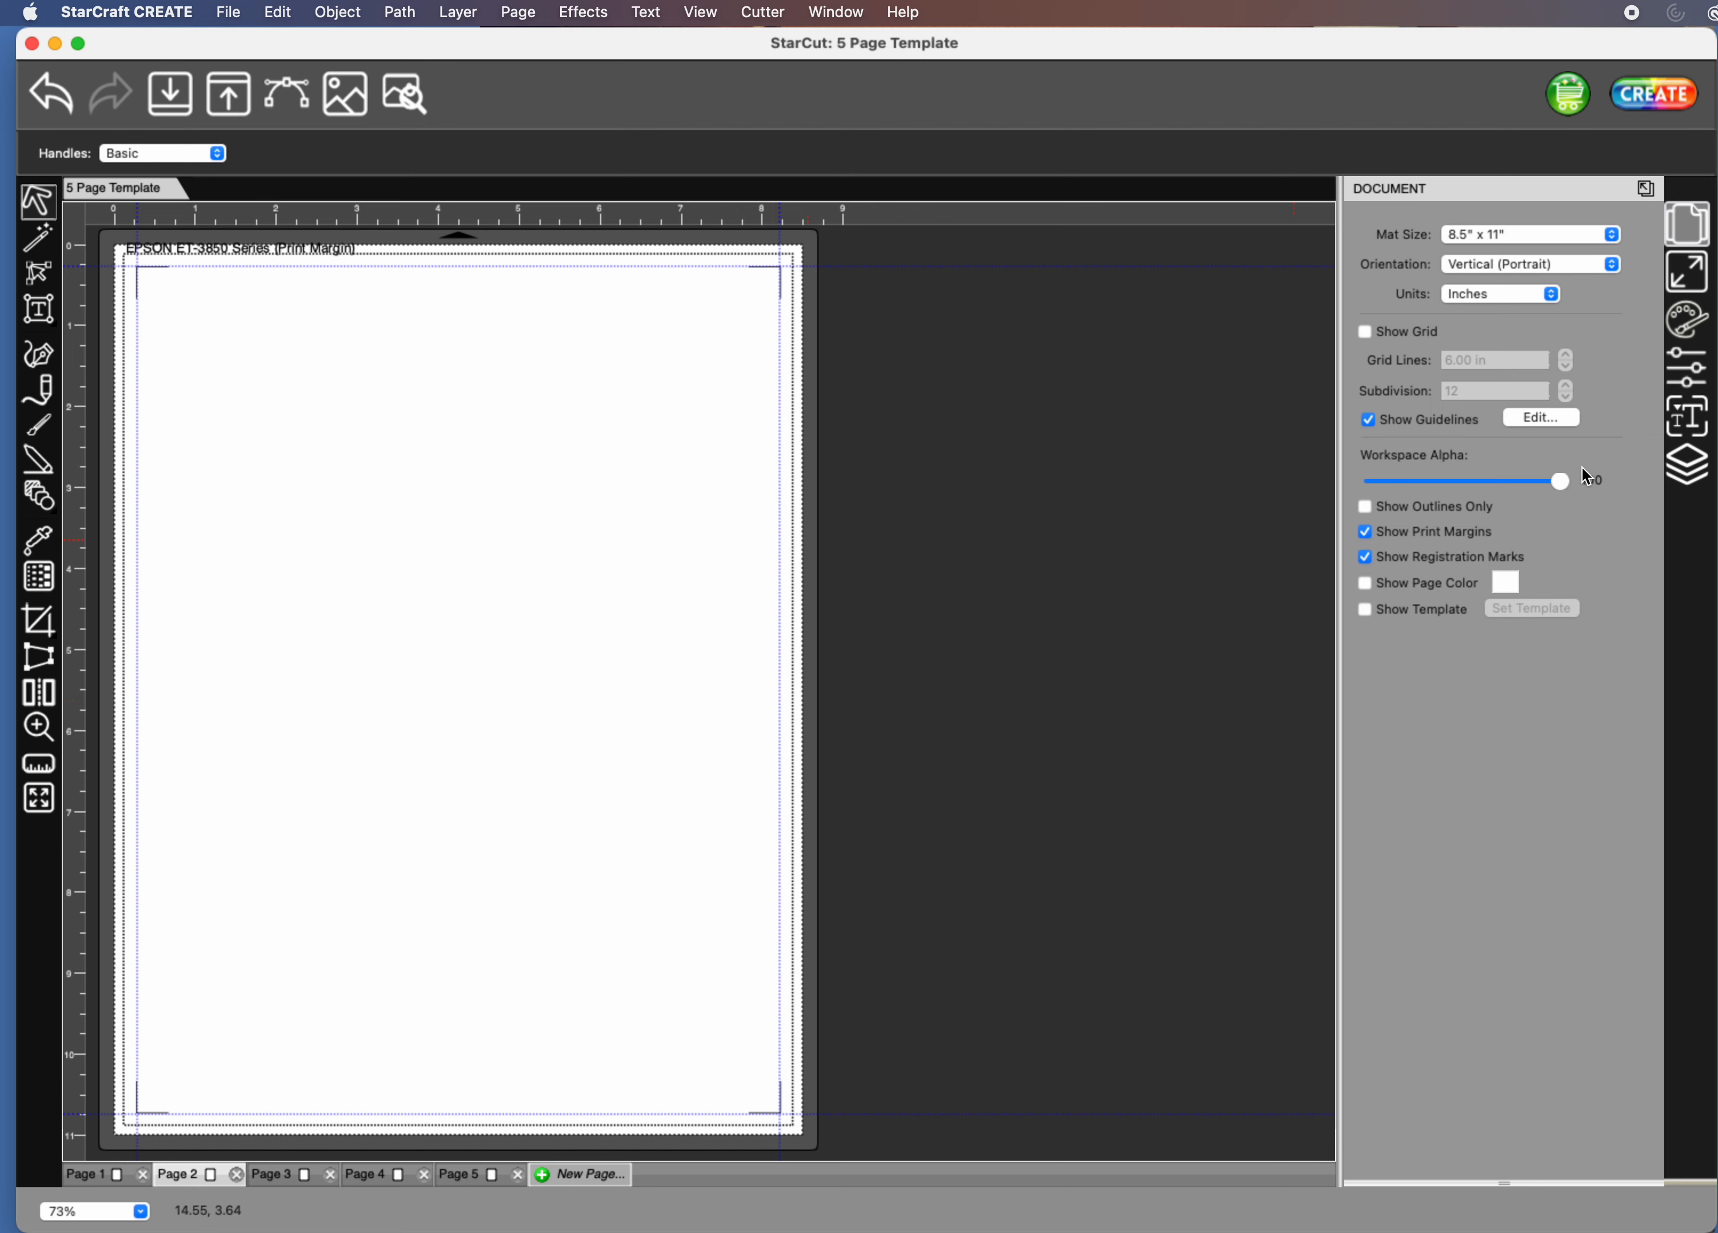
left_click(1542, 417)
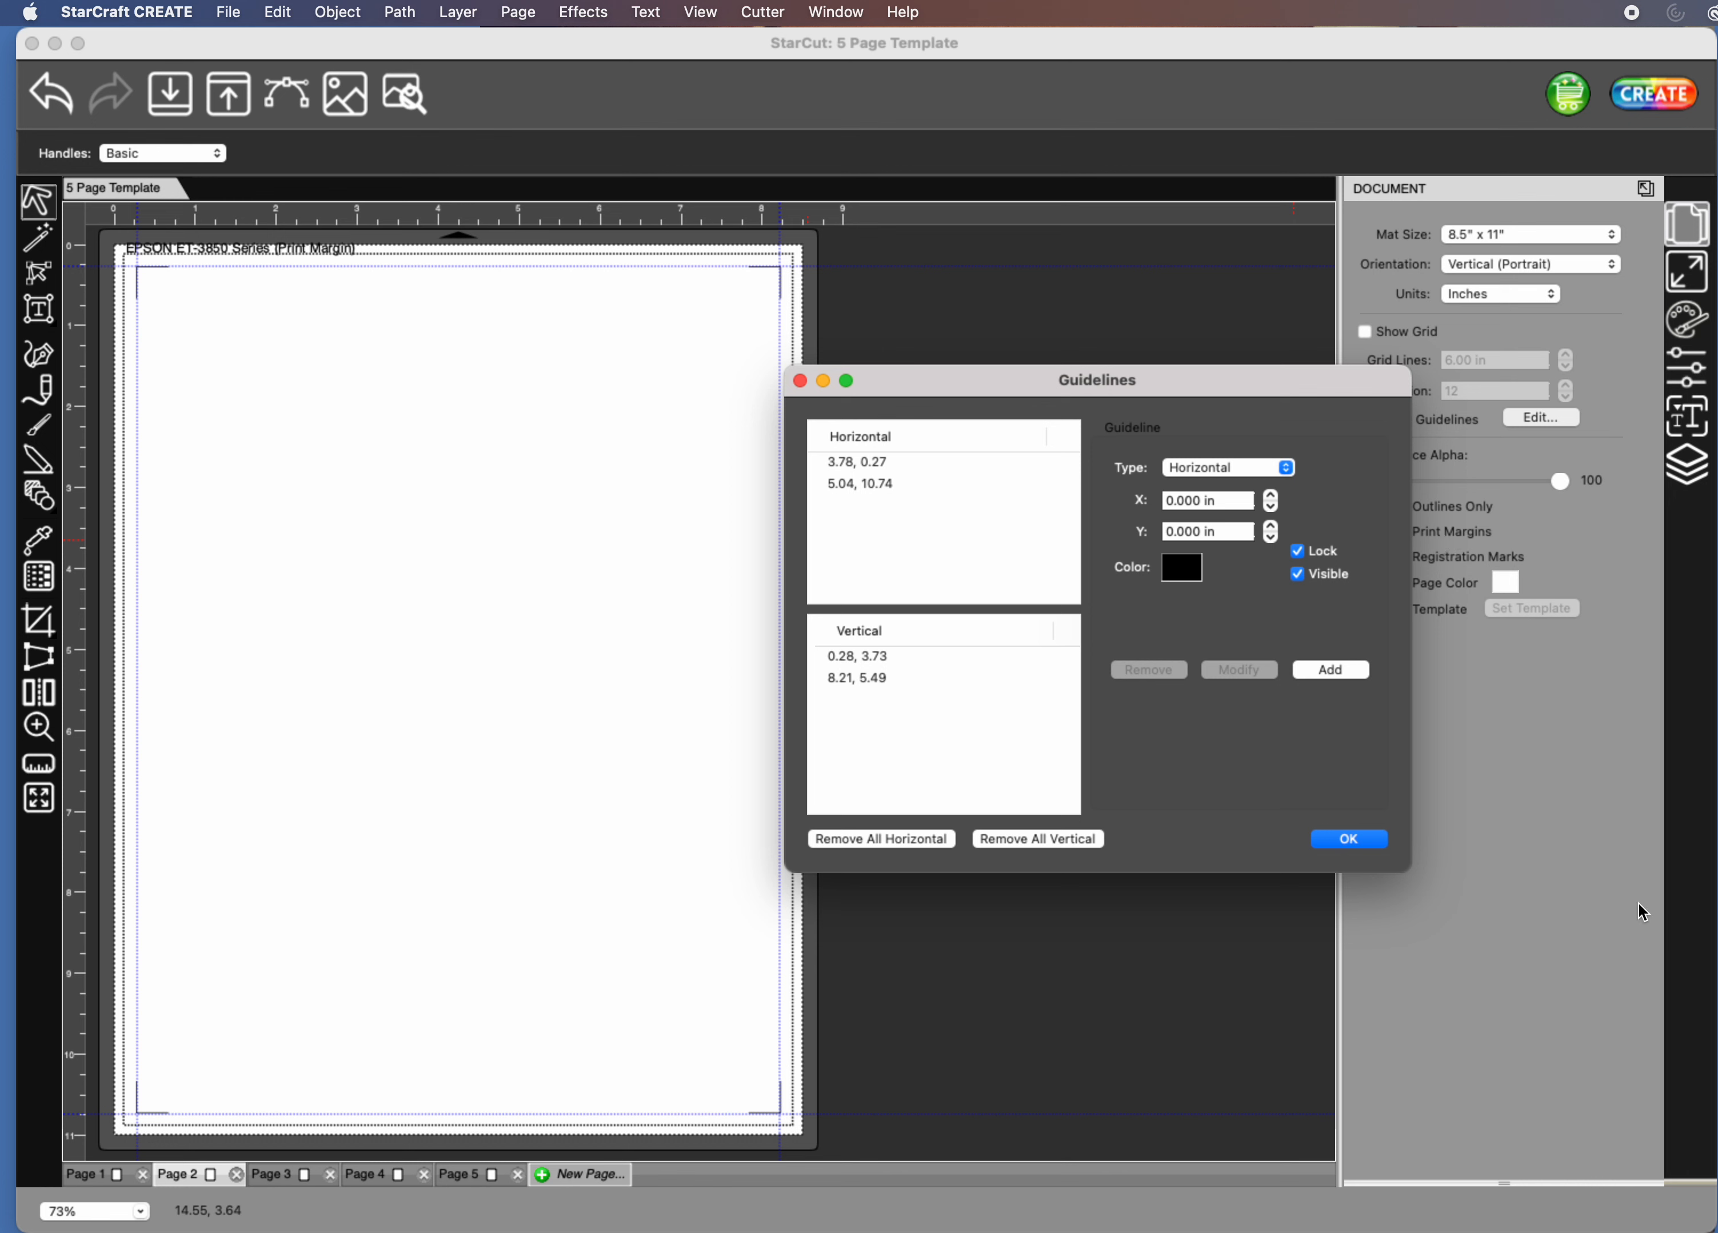
left_click(1361, 844)
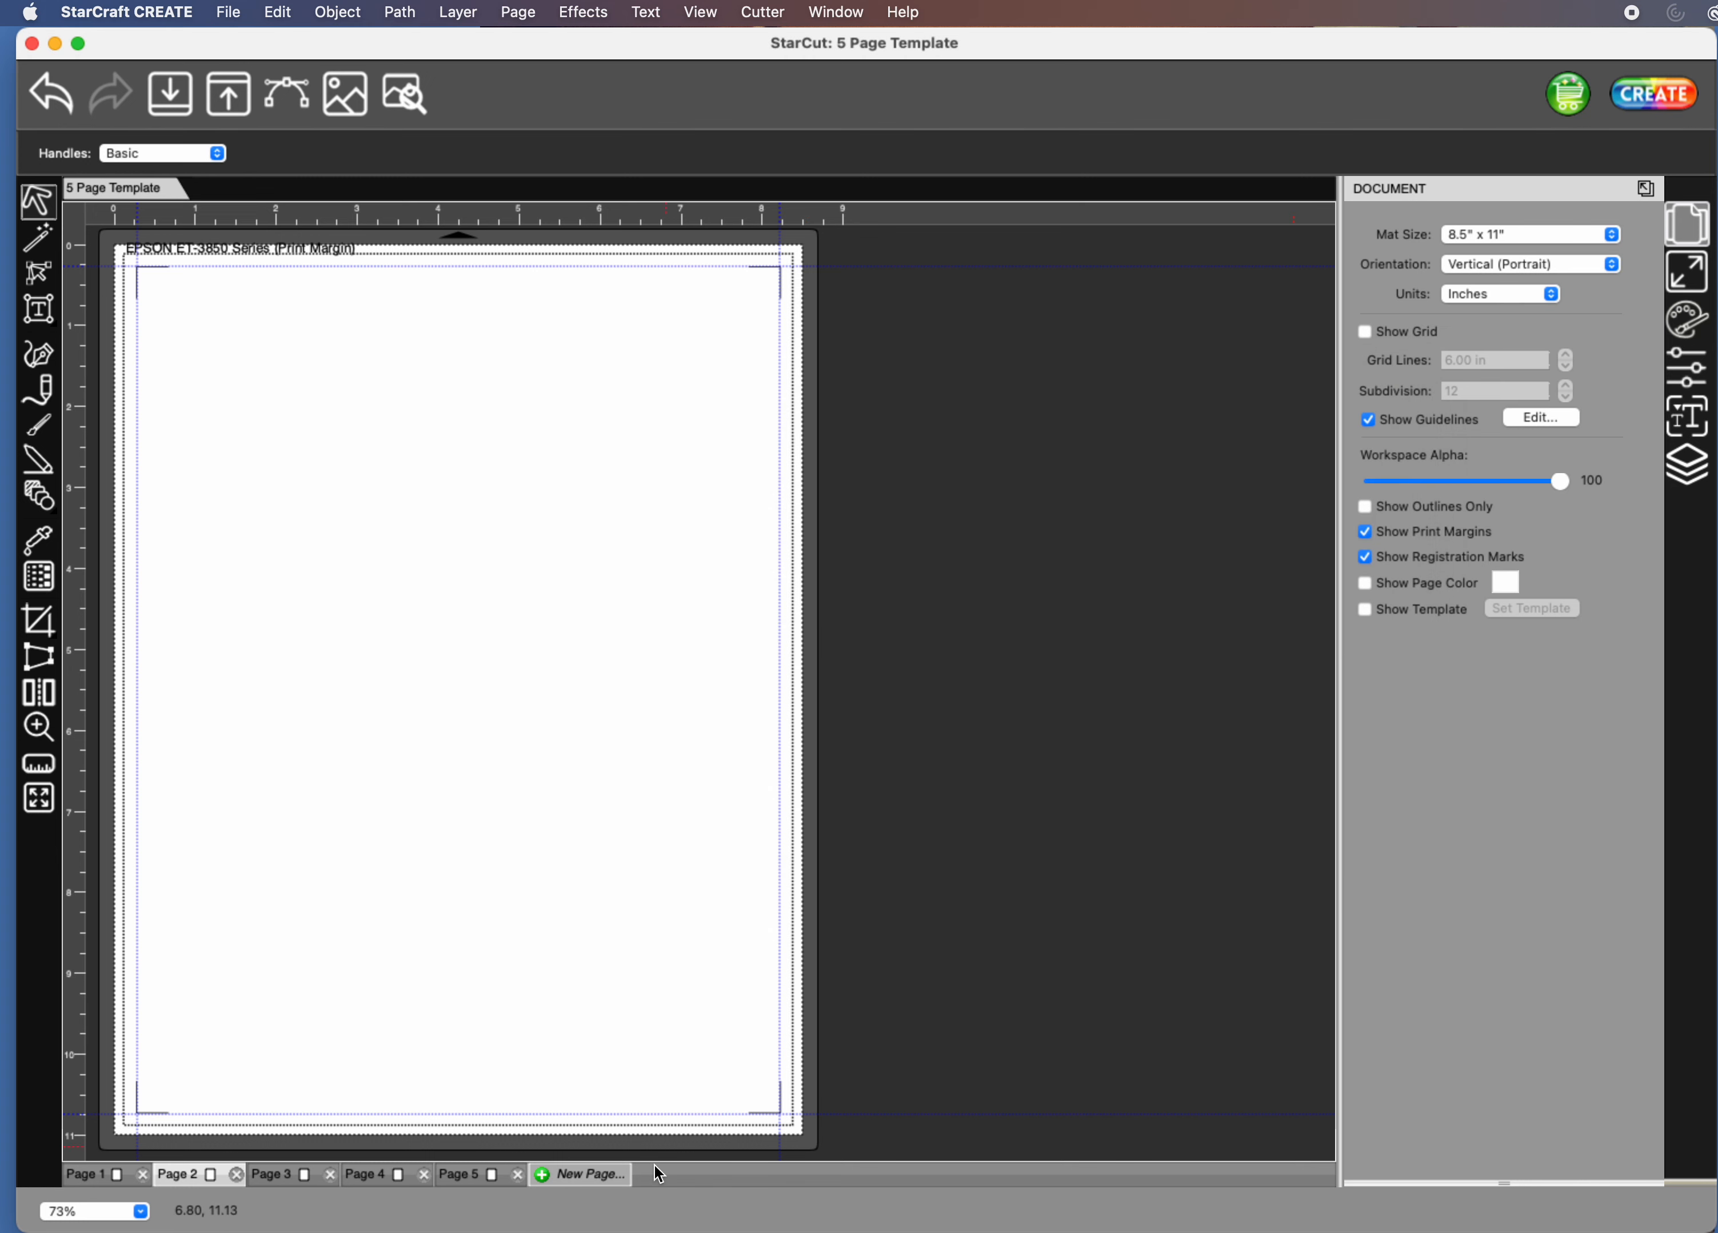
Place guidelines on Page 3 along the registration marks: horizontal at about 0.3 and 10.7 in, vertical at about 0.3 and 8.2 in.
left_click(270, 1173)
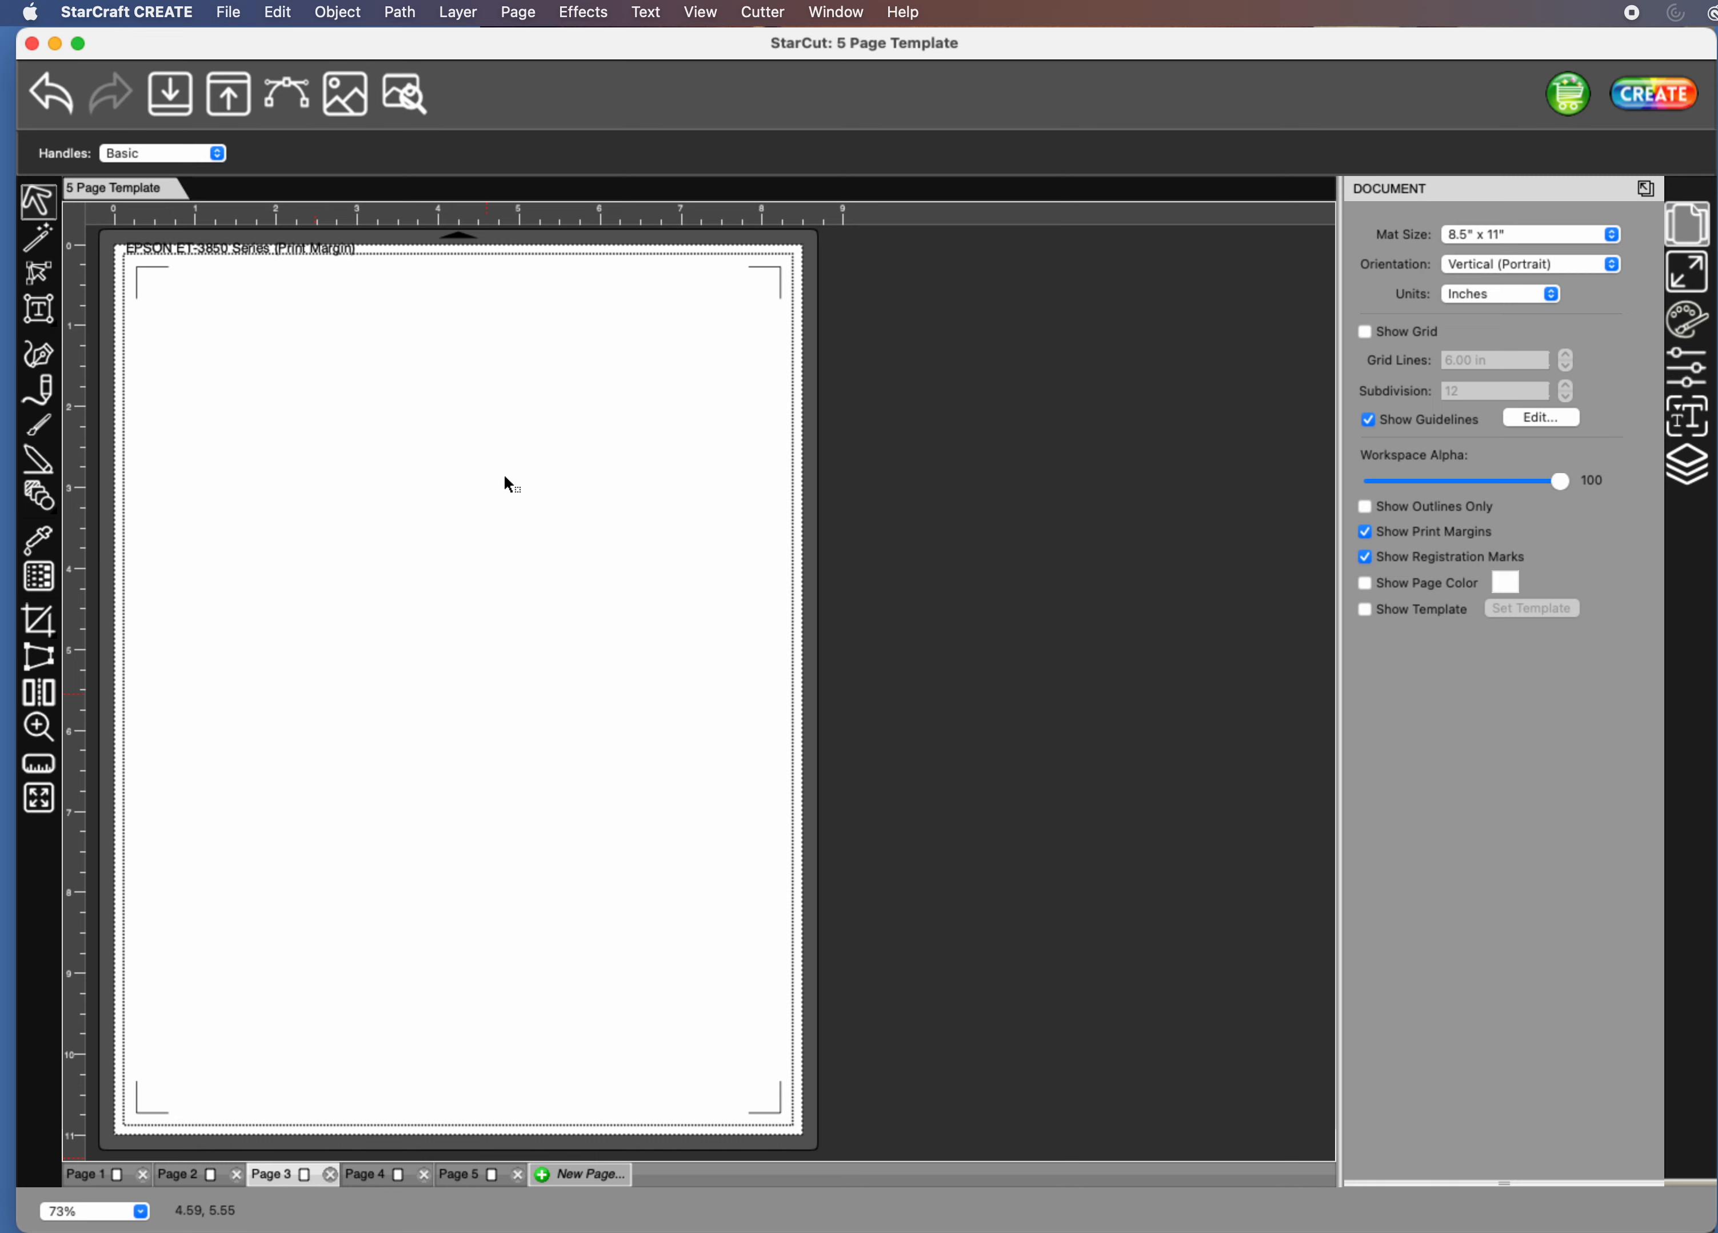
left_click_drag(527, 210, 528, 270)
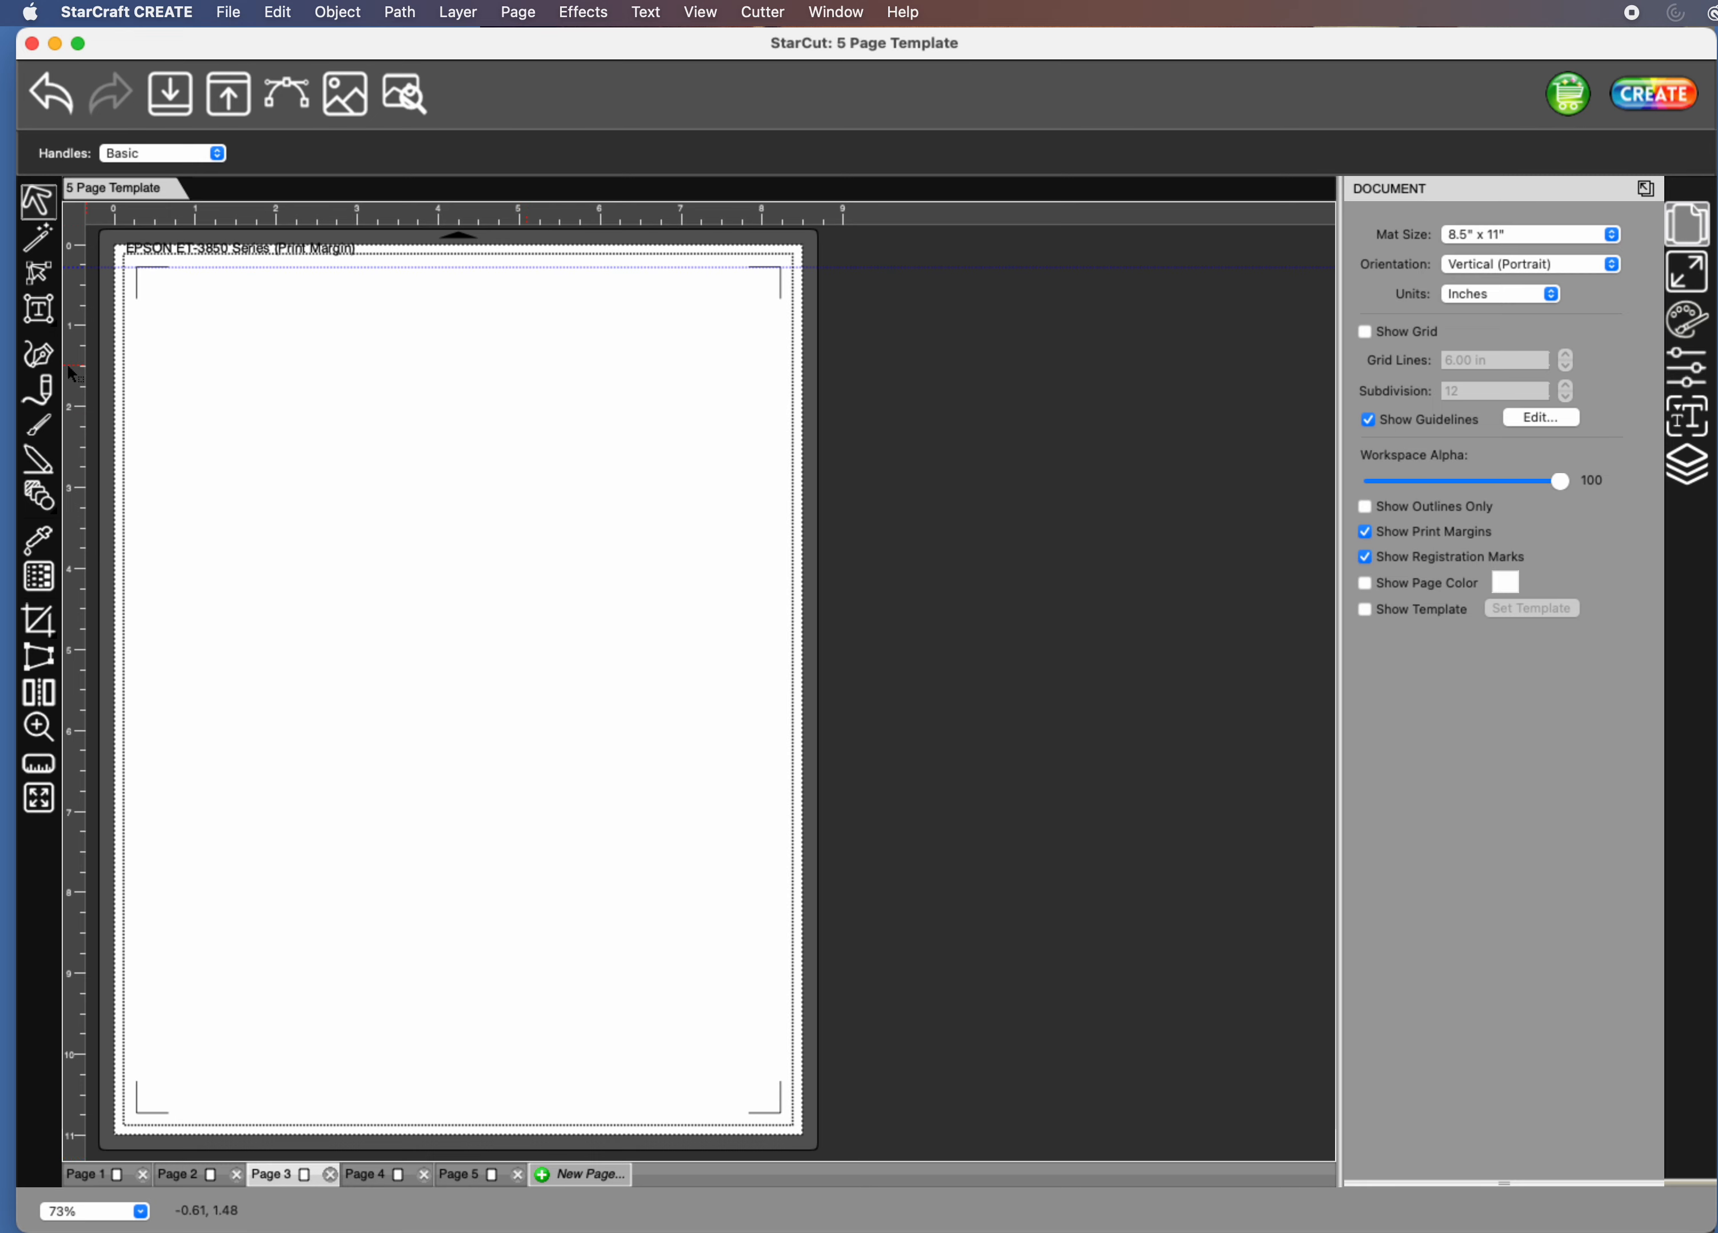
left_click_drag(72, 365, 141, 375)
left_click_drag(383, 214, 358, 1113)
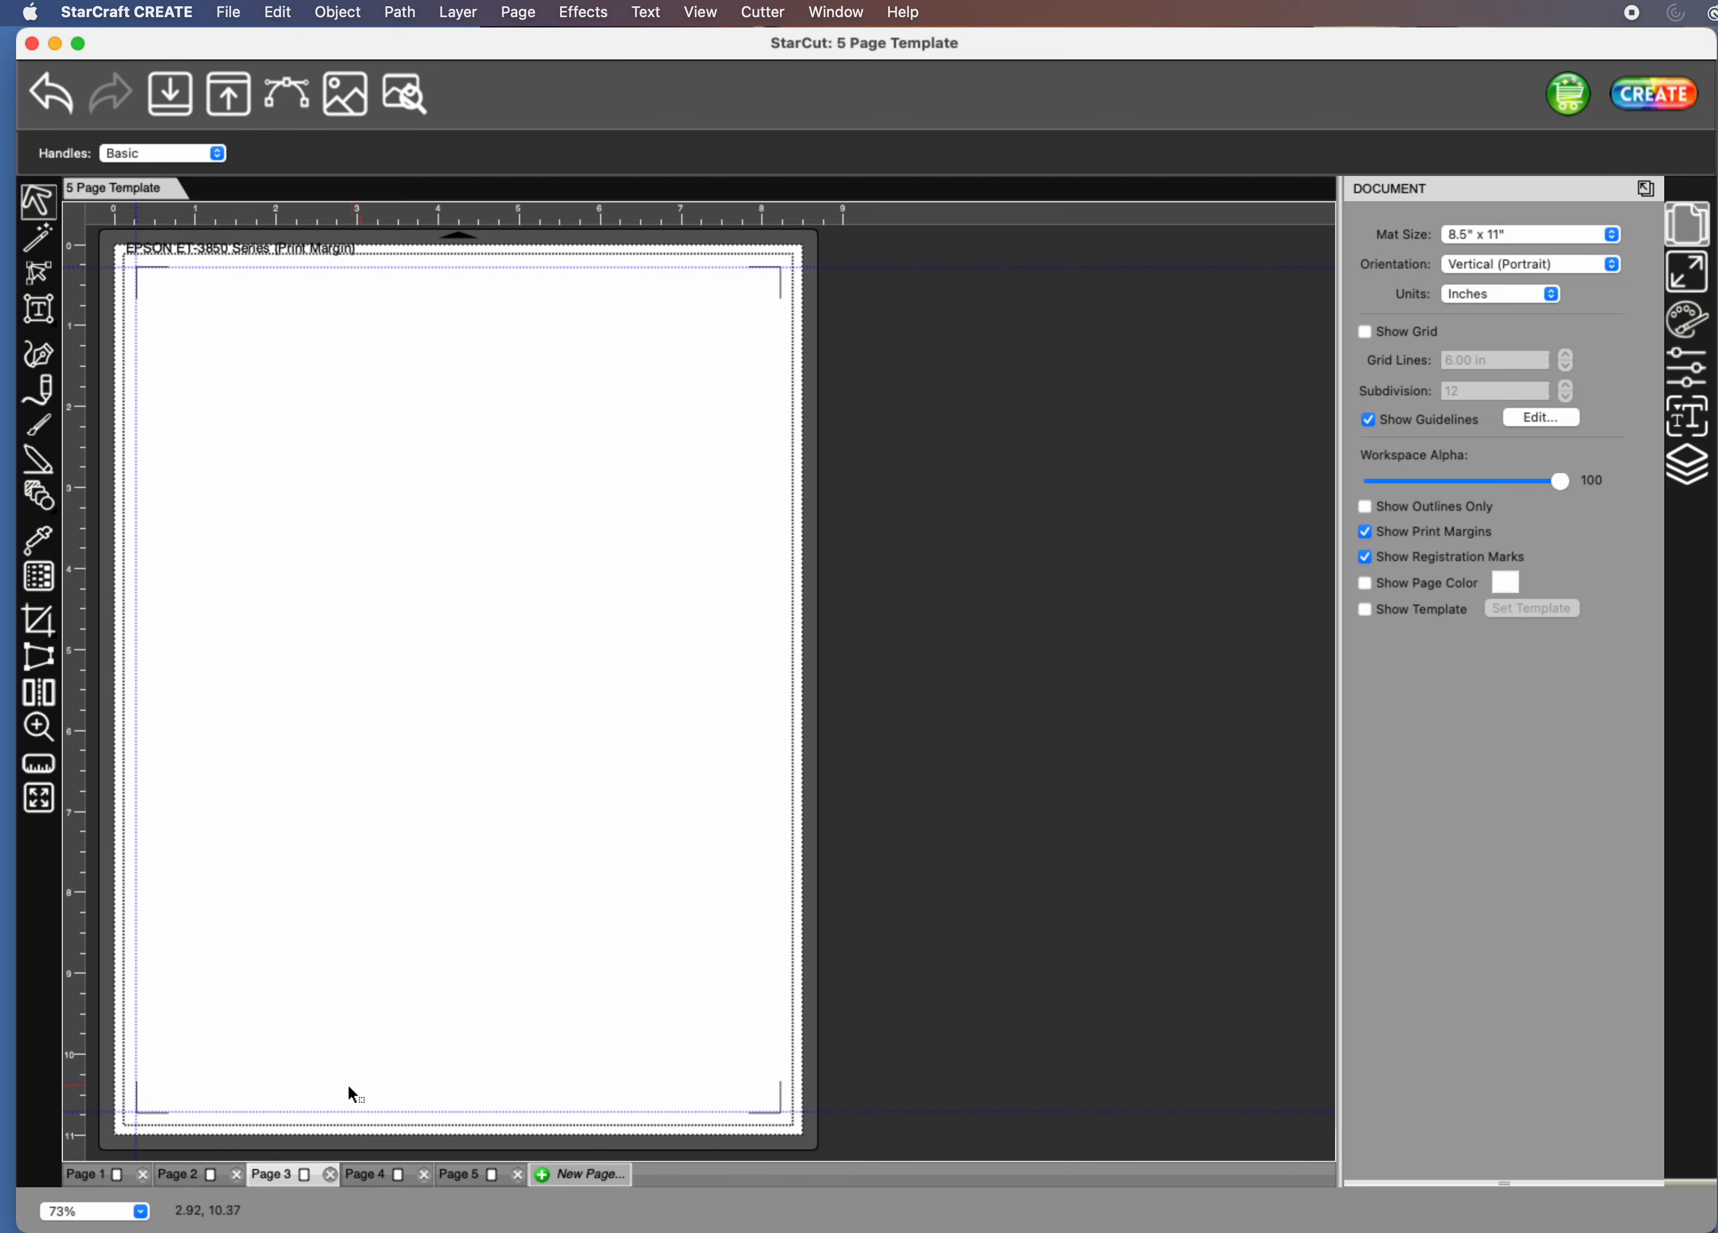
left_click_drag(72, 523, 782, 542)
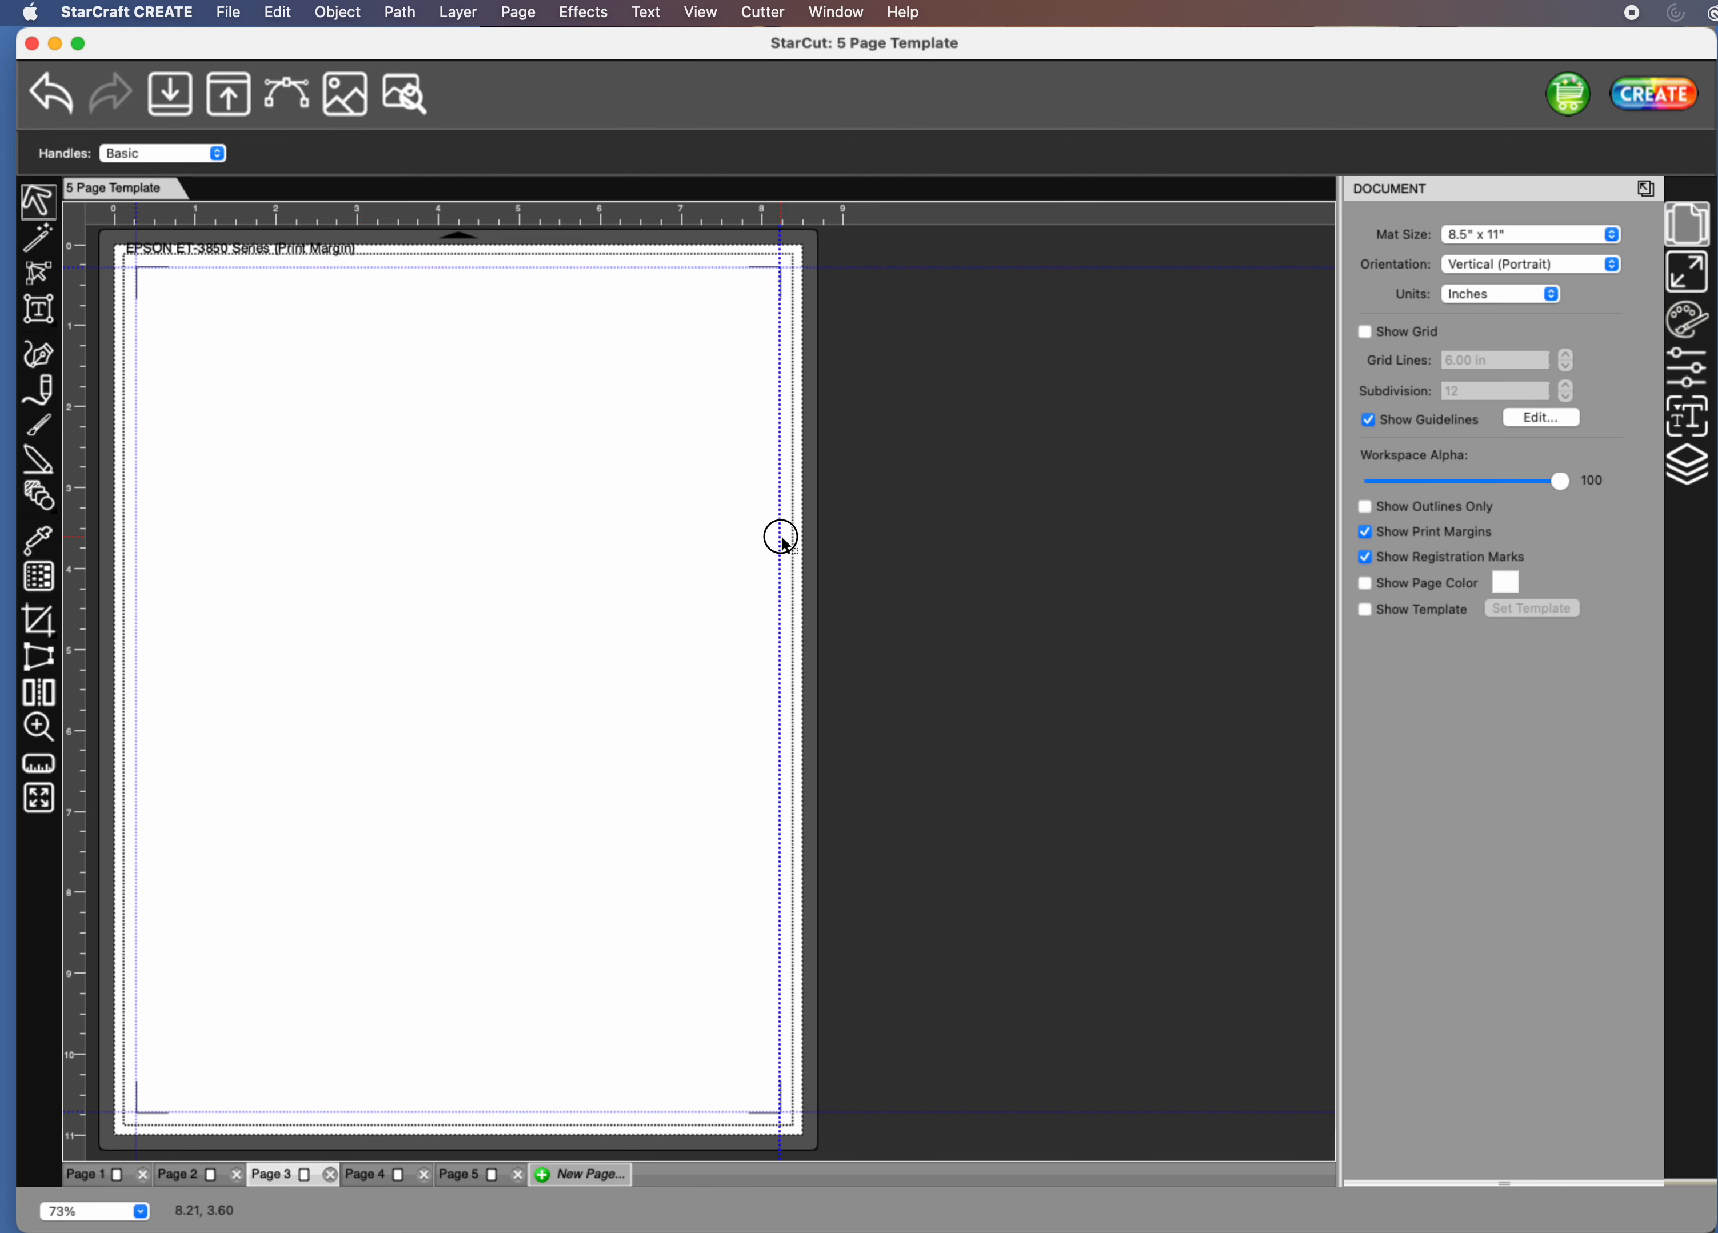
left_click_drag(782, 541, 782, 541)
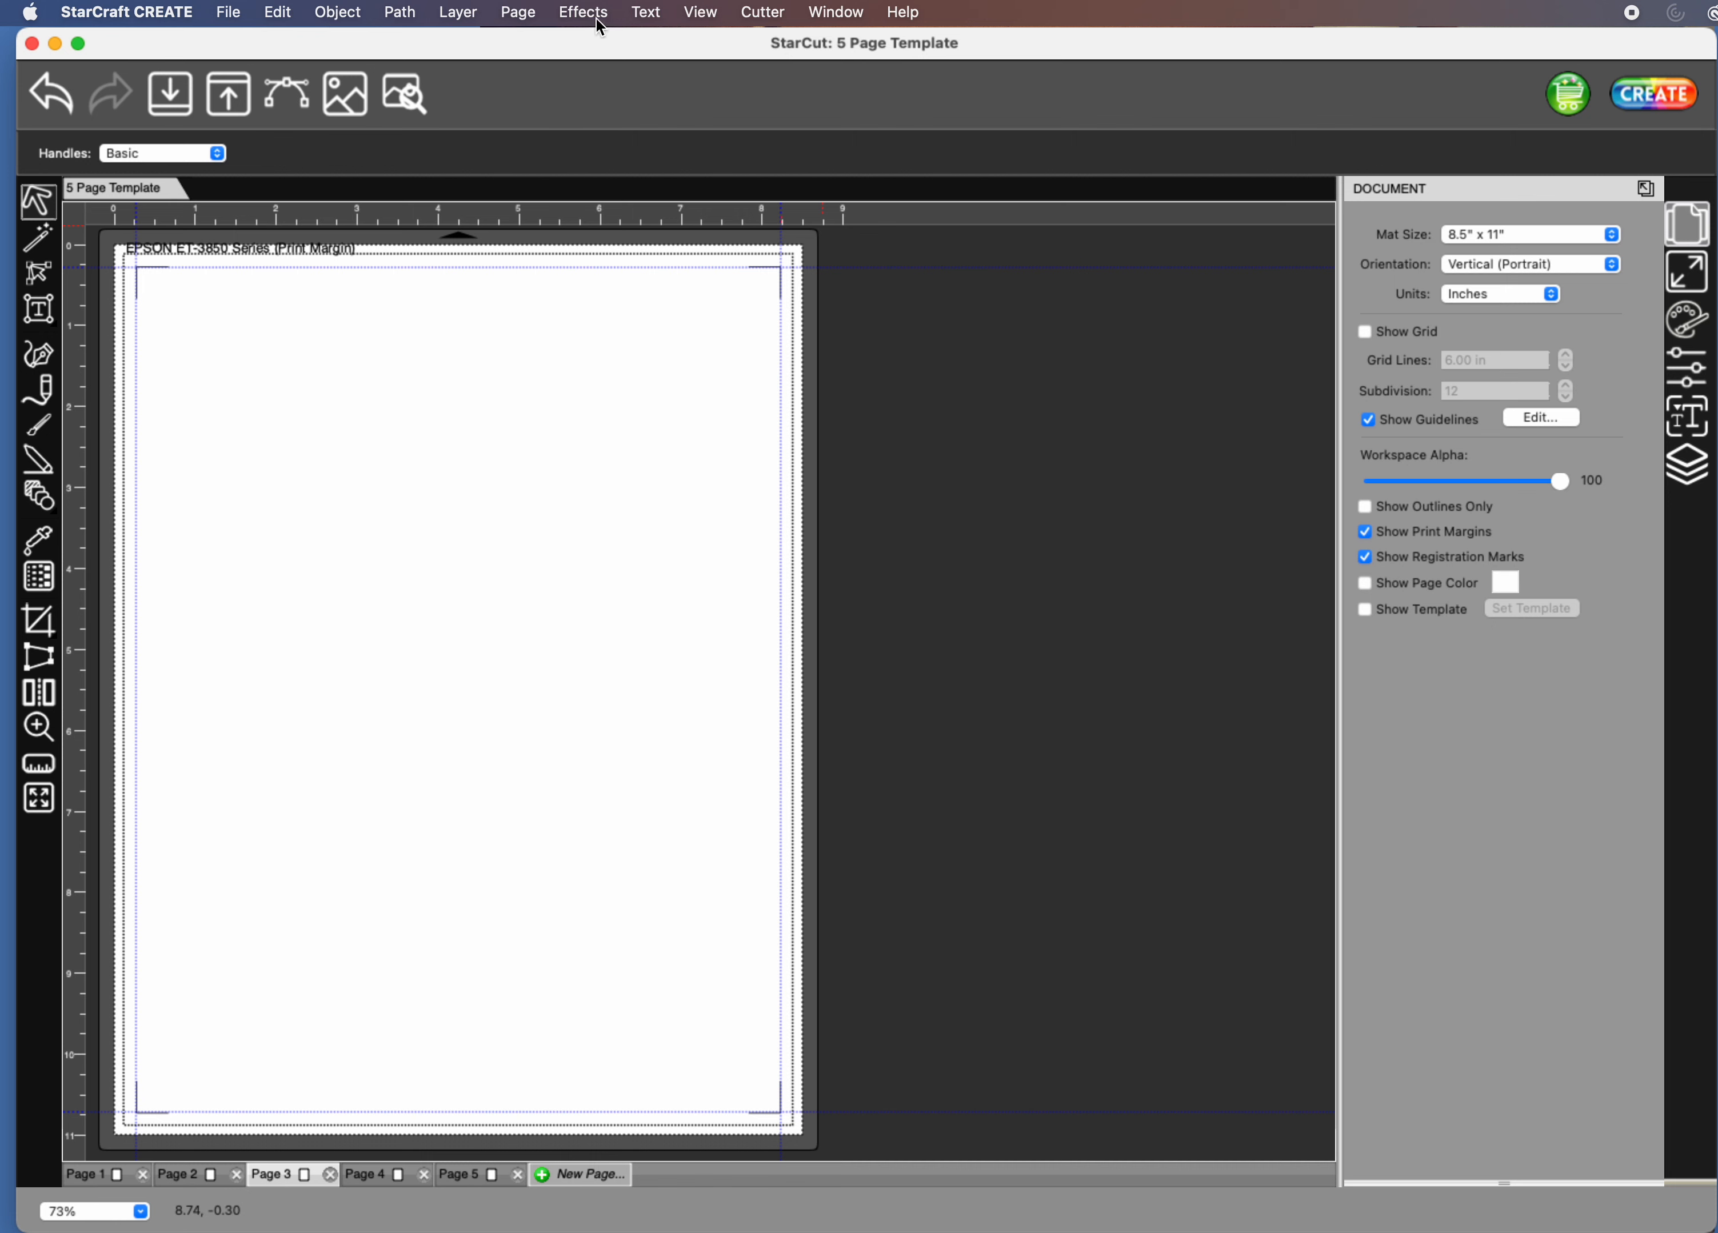
Lock the guidelines on Page 3.
left_click(702, 13)
mouse_move(836, 348)
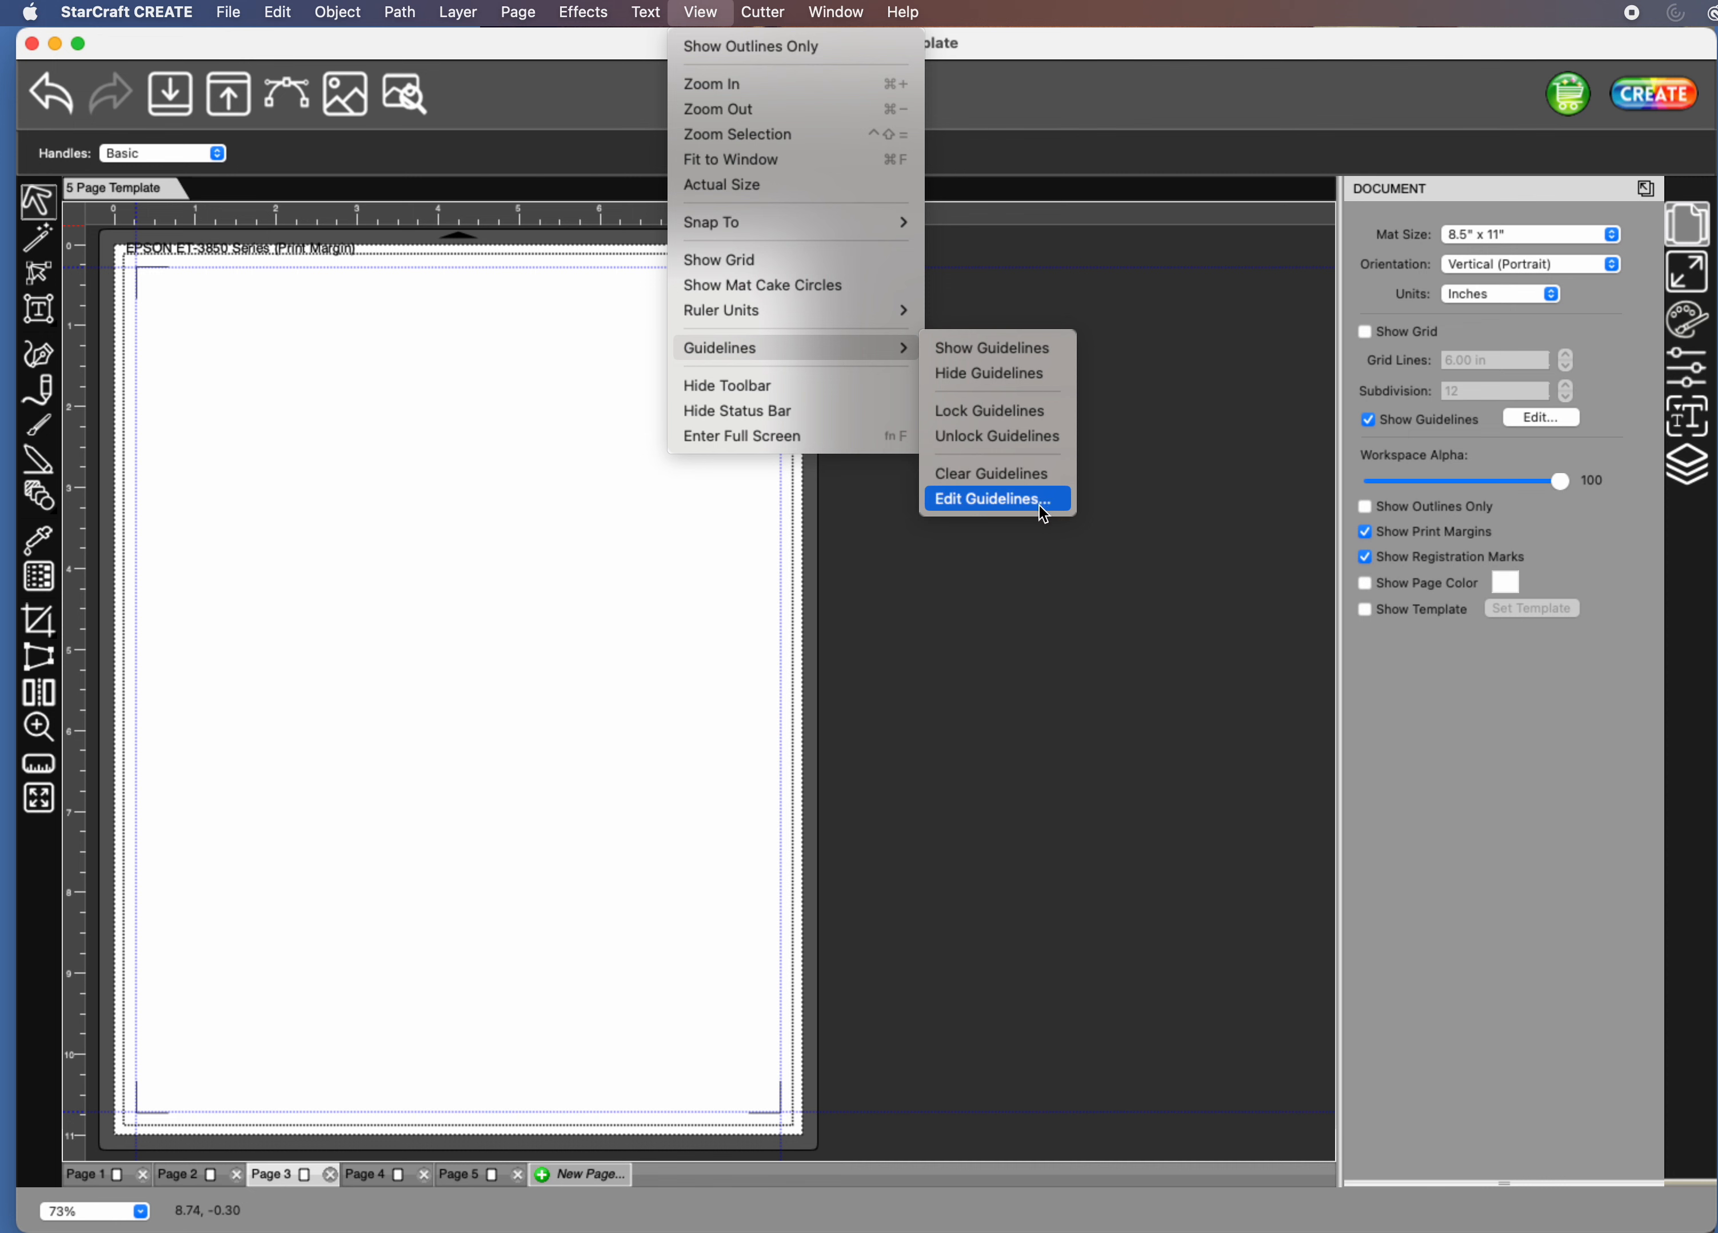
left_click(1038, 411)
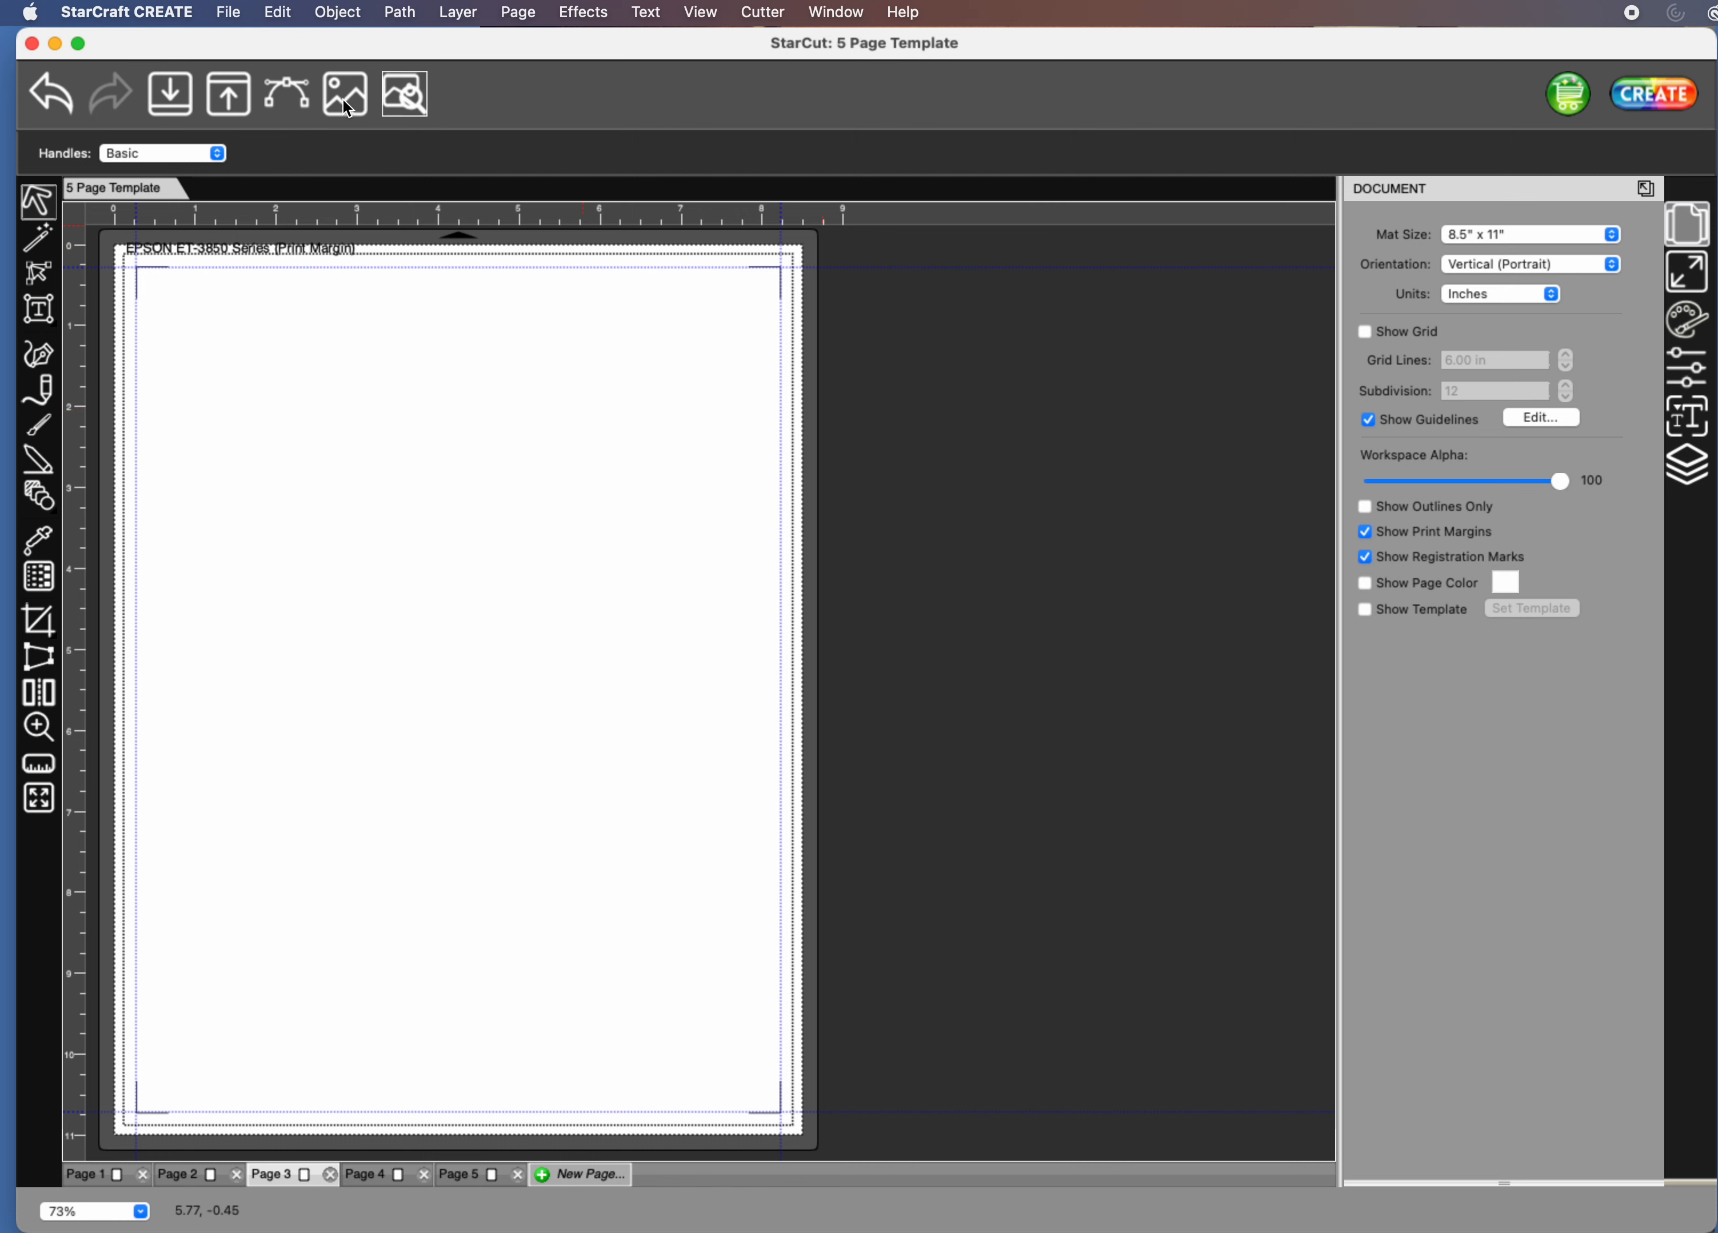
Place guidelines on Page 4 along the registration marks: horizontal at about 0.3 and 10.7 in, vertical at about 0.3 and 8.2 in.
left_click(385, 1180)
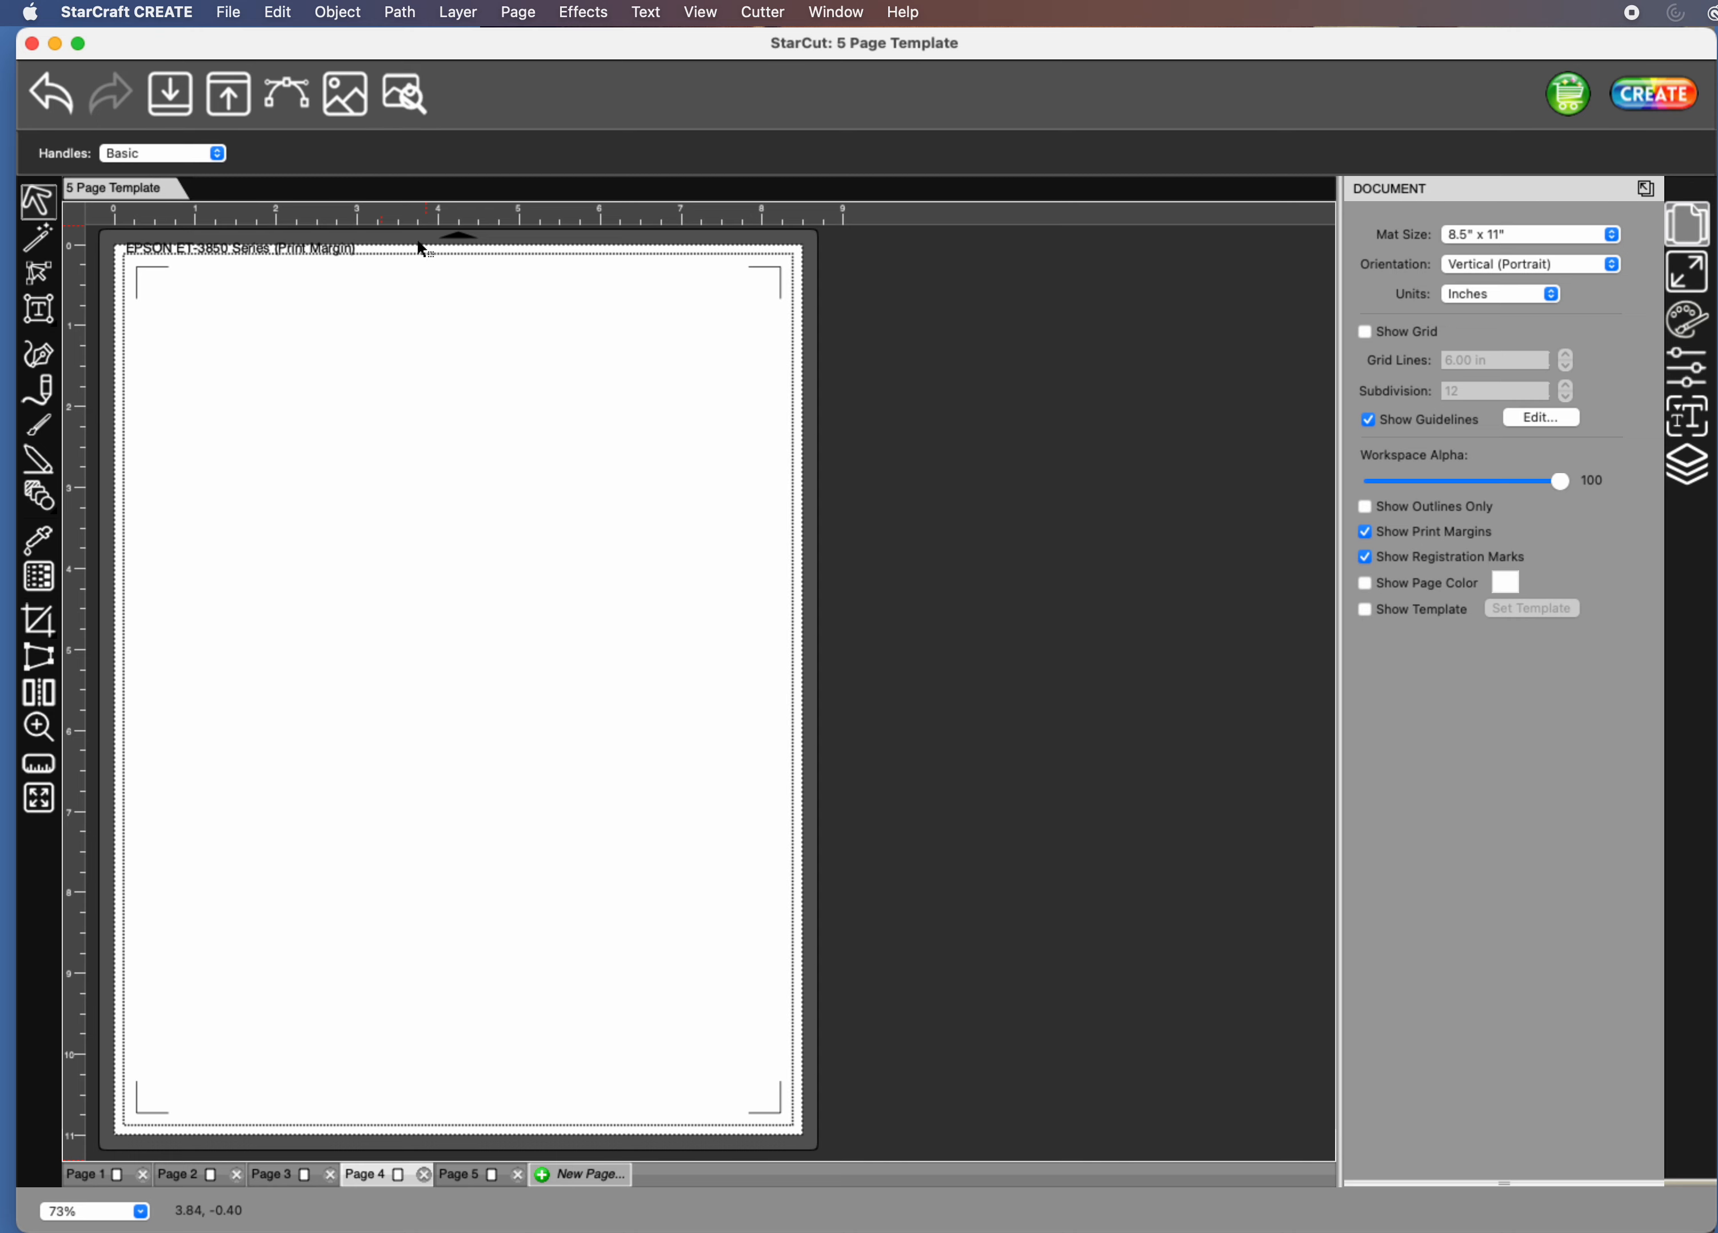
left_click_drag(416, 210, 395, 268)
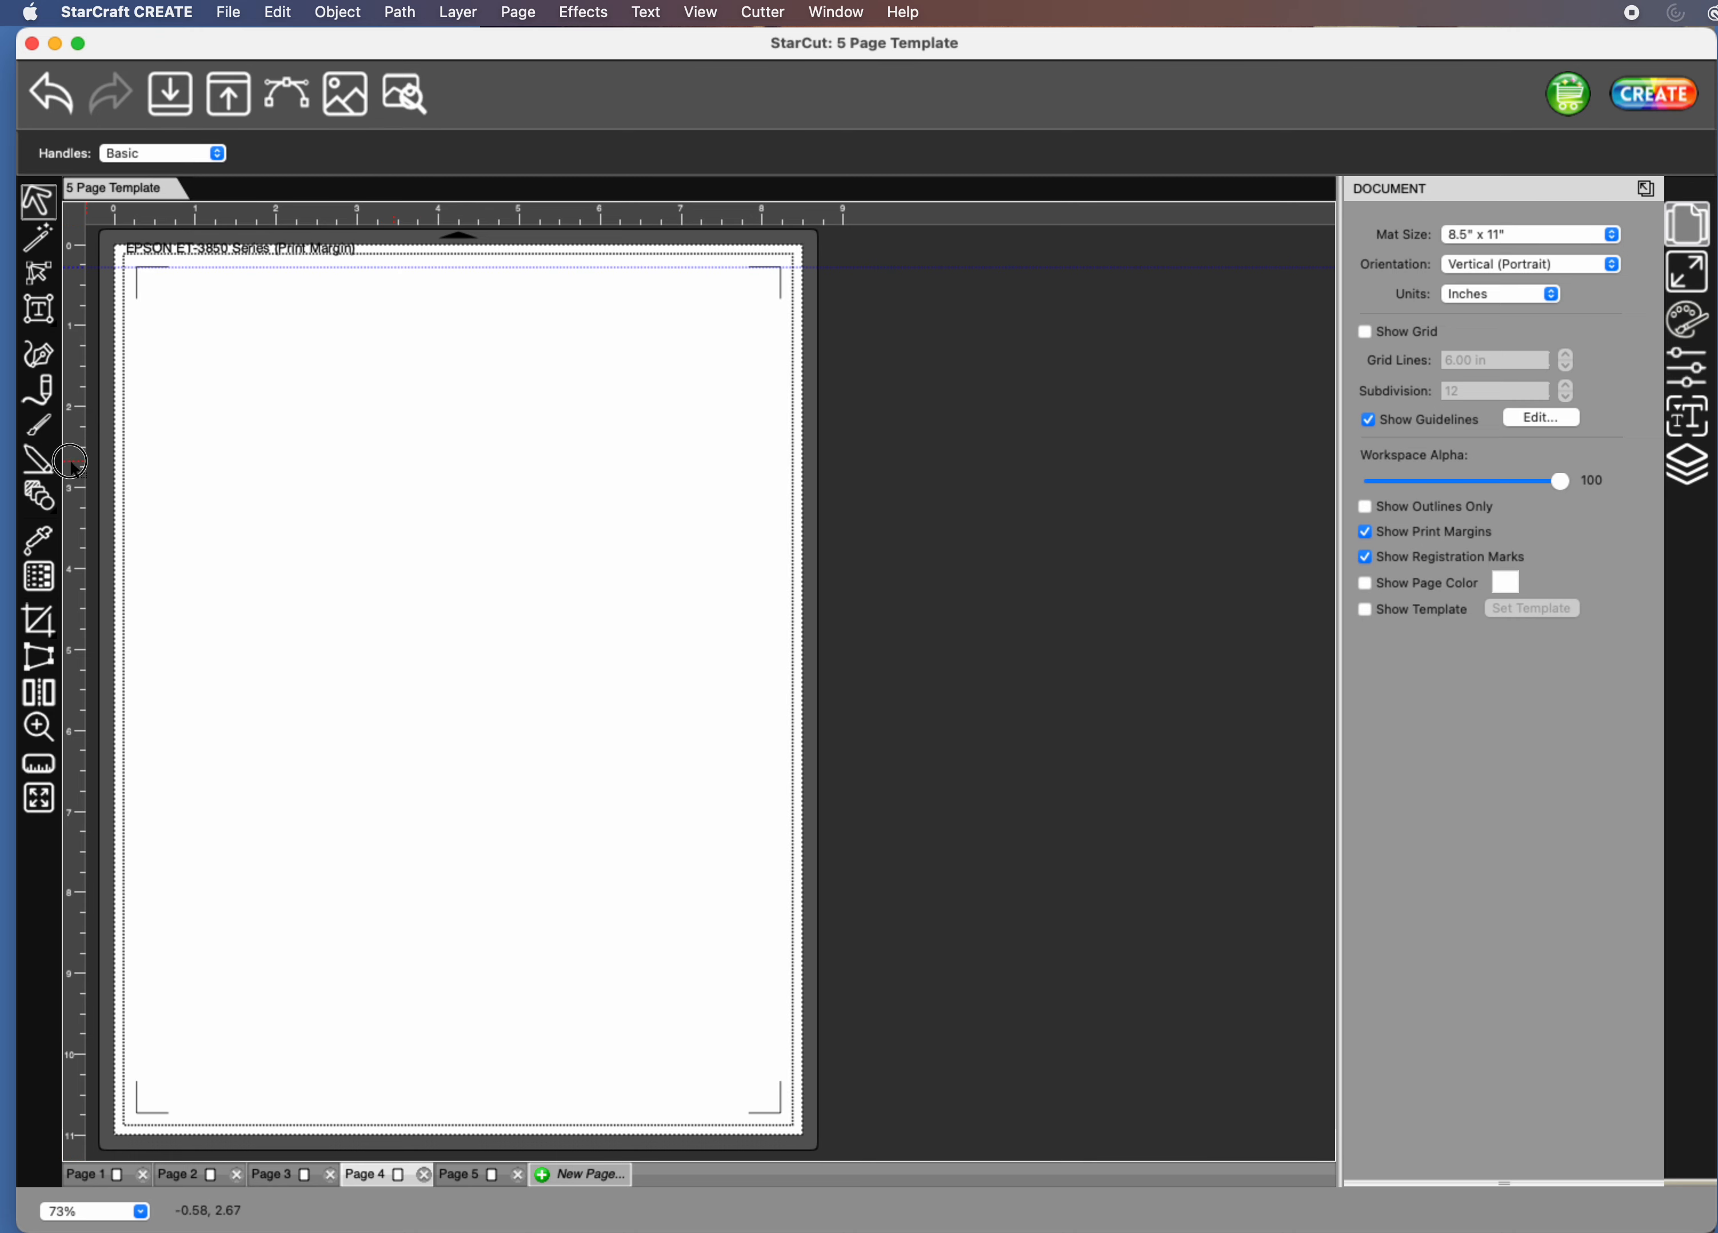
left_click_drag(64, 463, 139, 468)
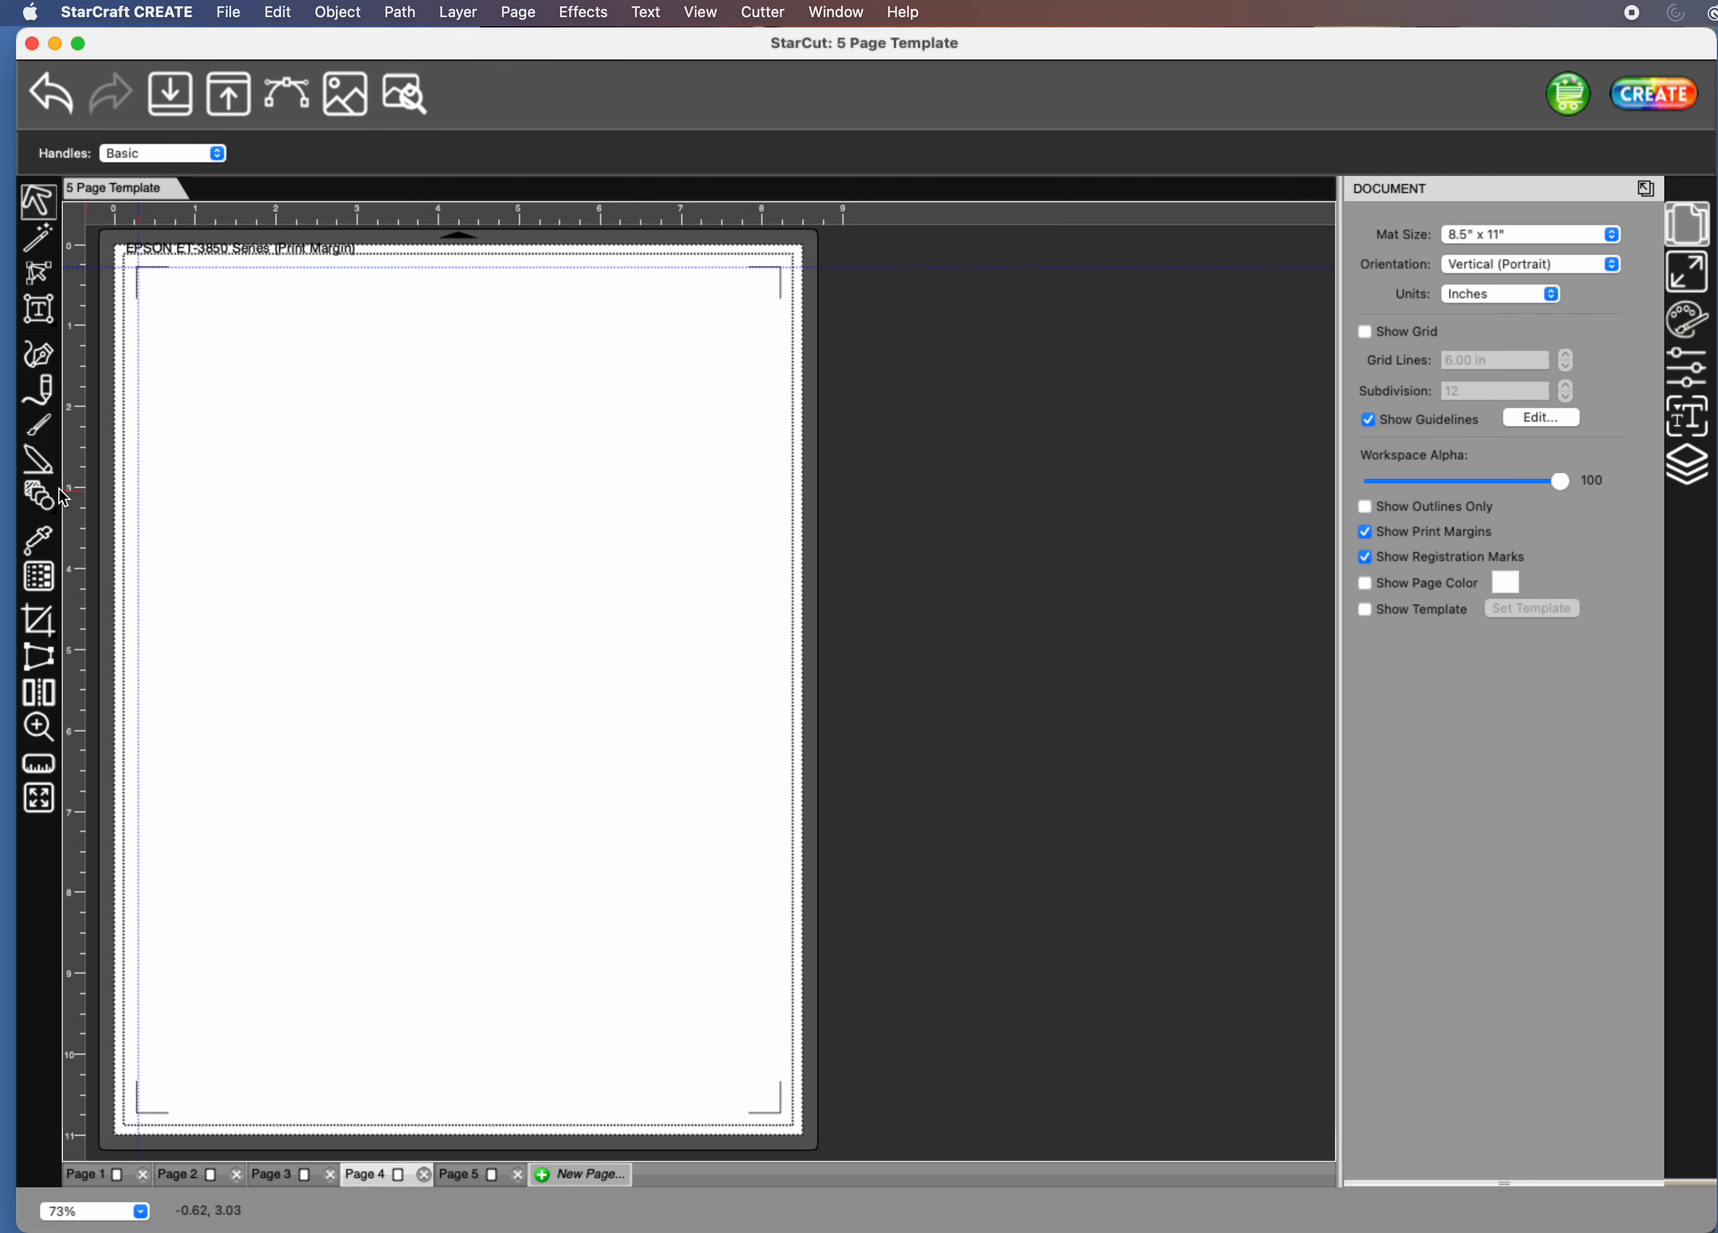
left_click_drag(370, 220, 334, 1114)
left_click_drag(74, 495, 783, 599)
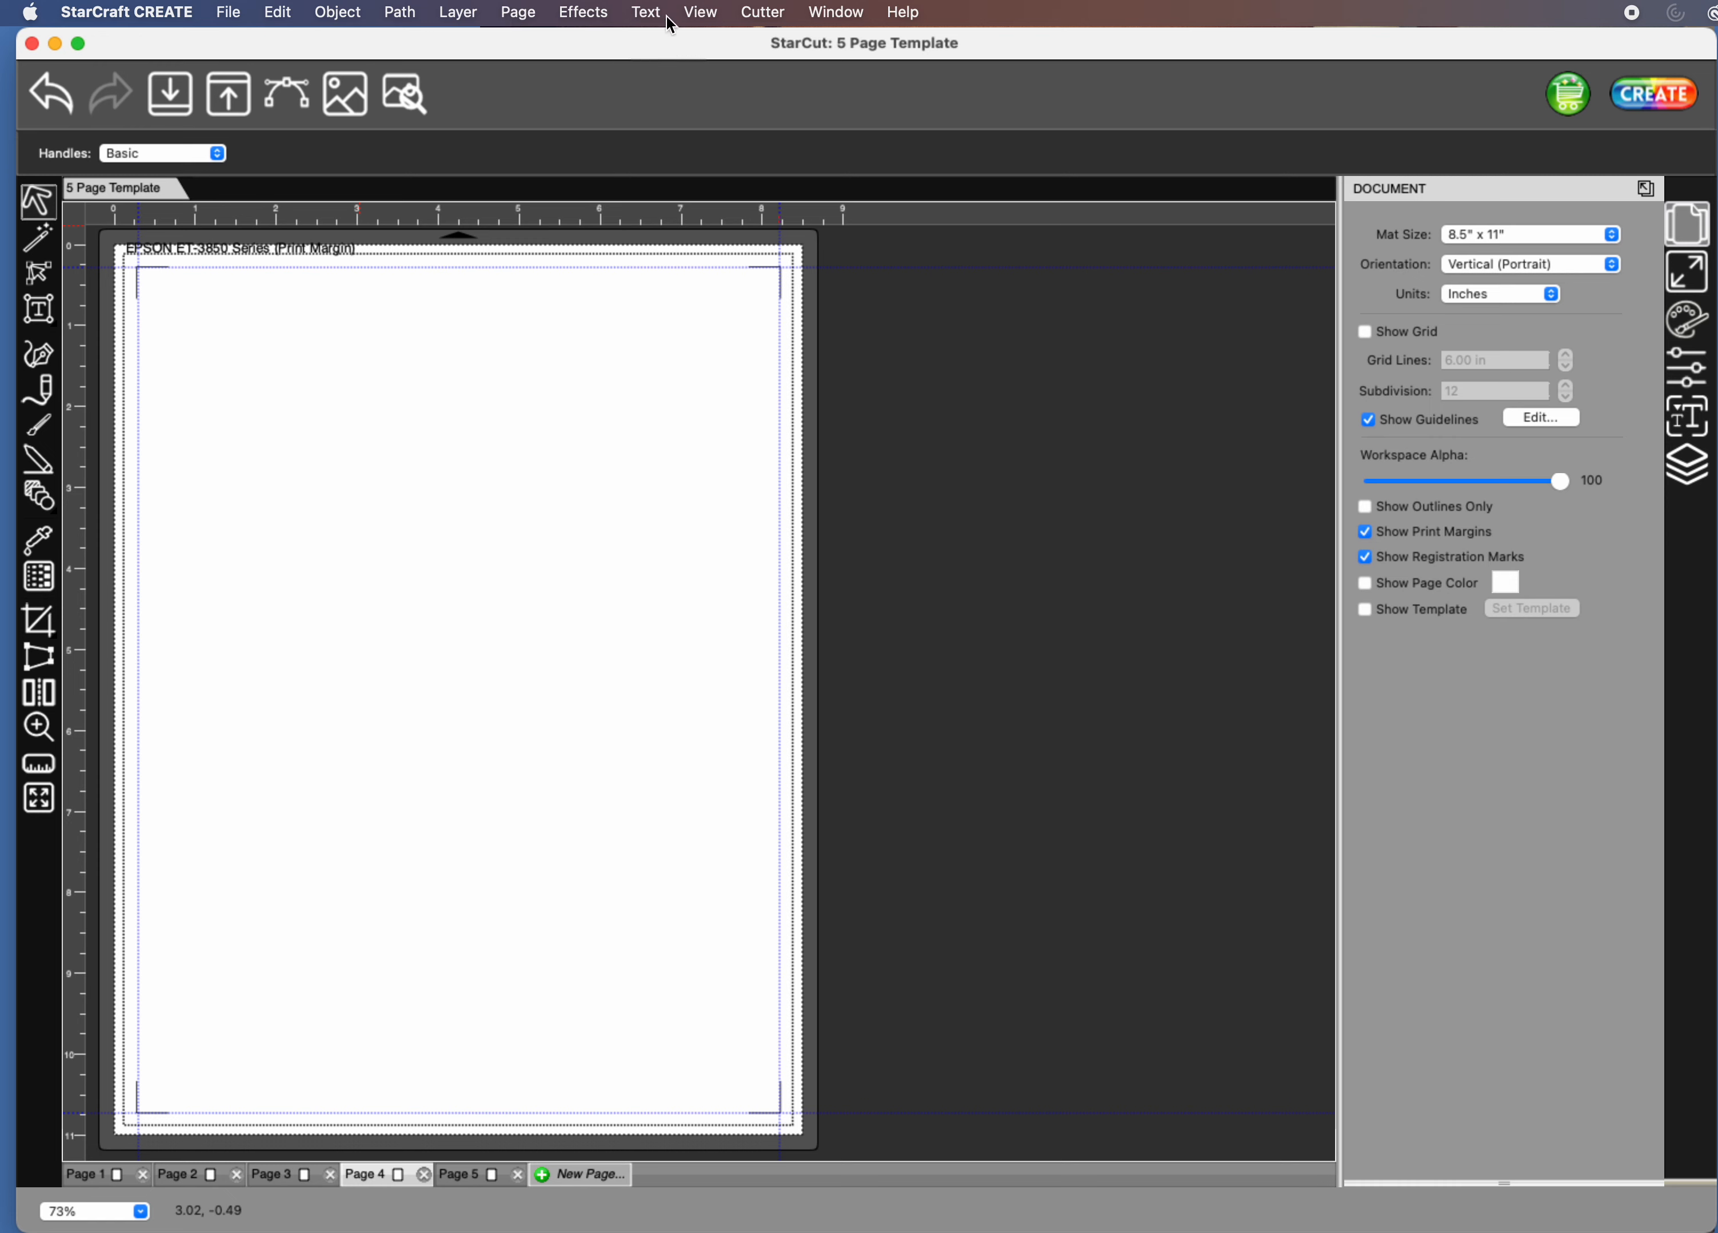
Lock the guidelines on Page 4.
left_click(702, 13)
mouse_move(866, 351)
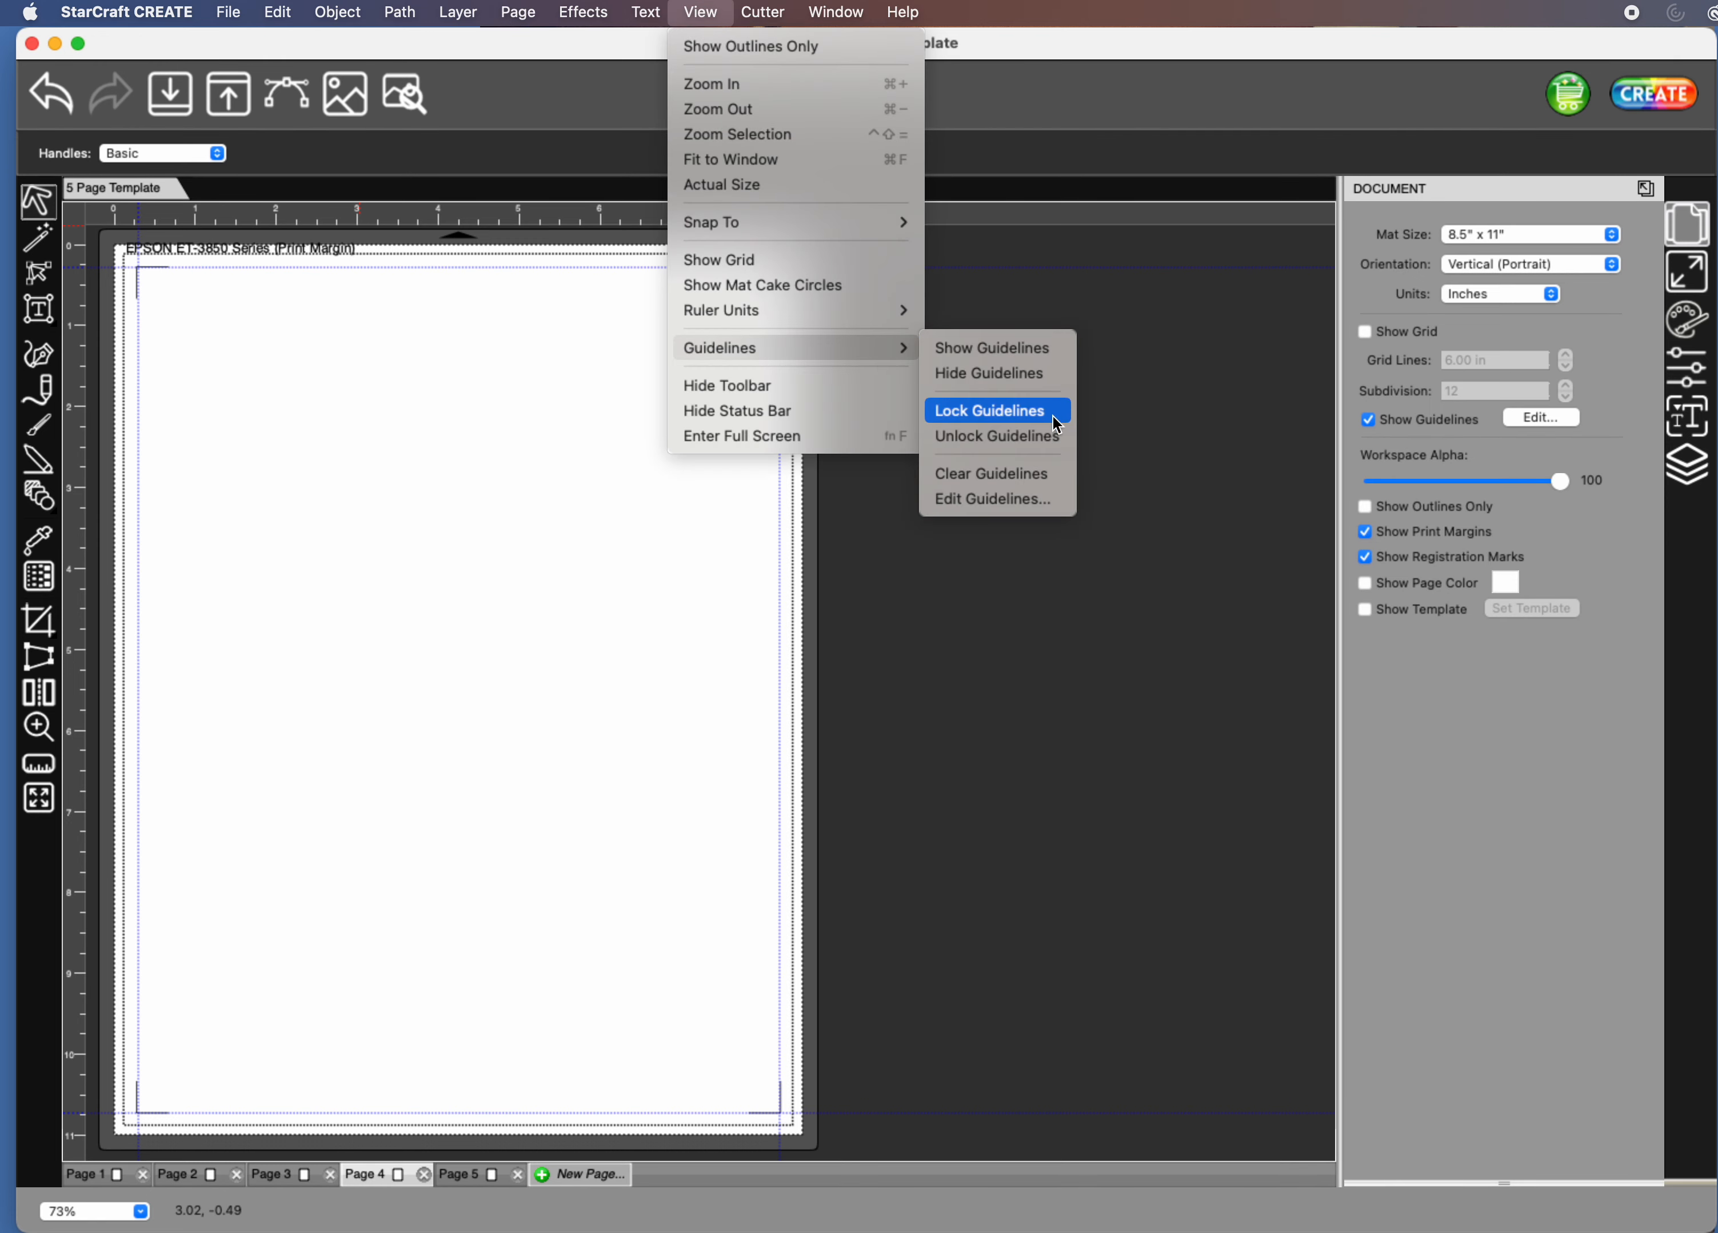
left_click(1018, 410)
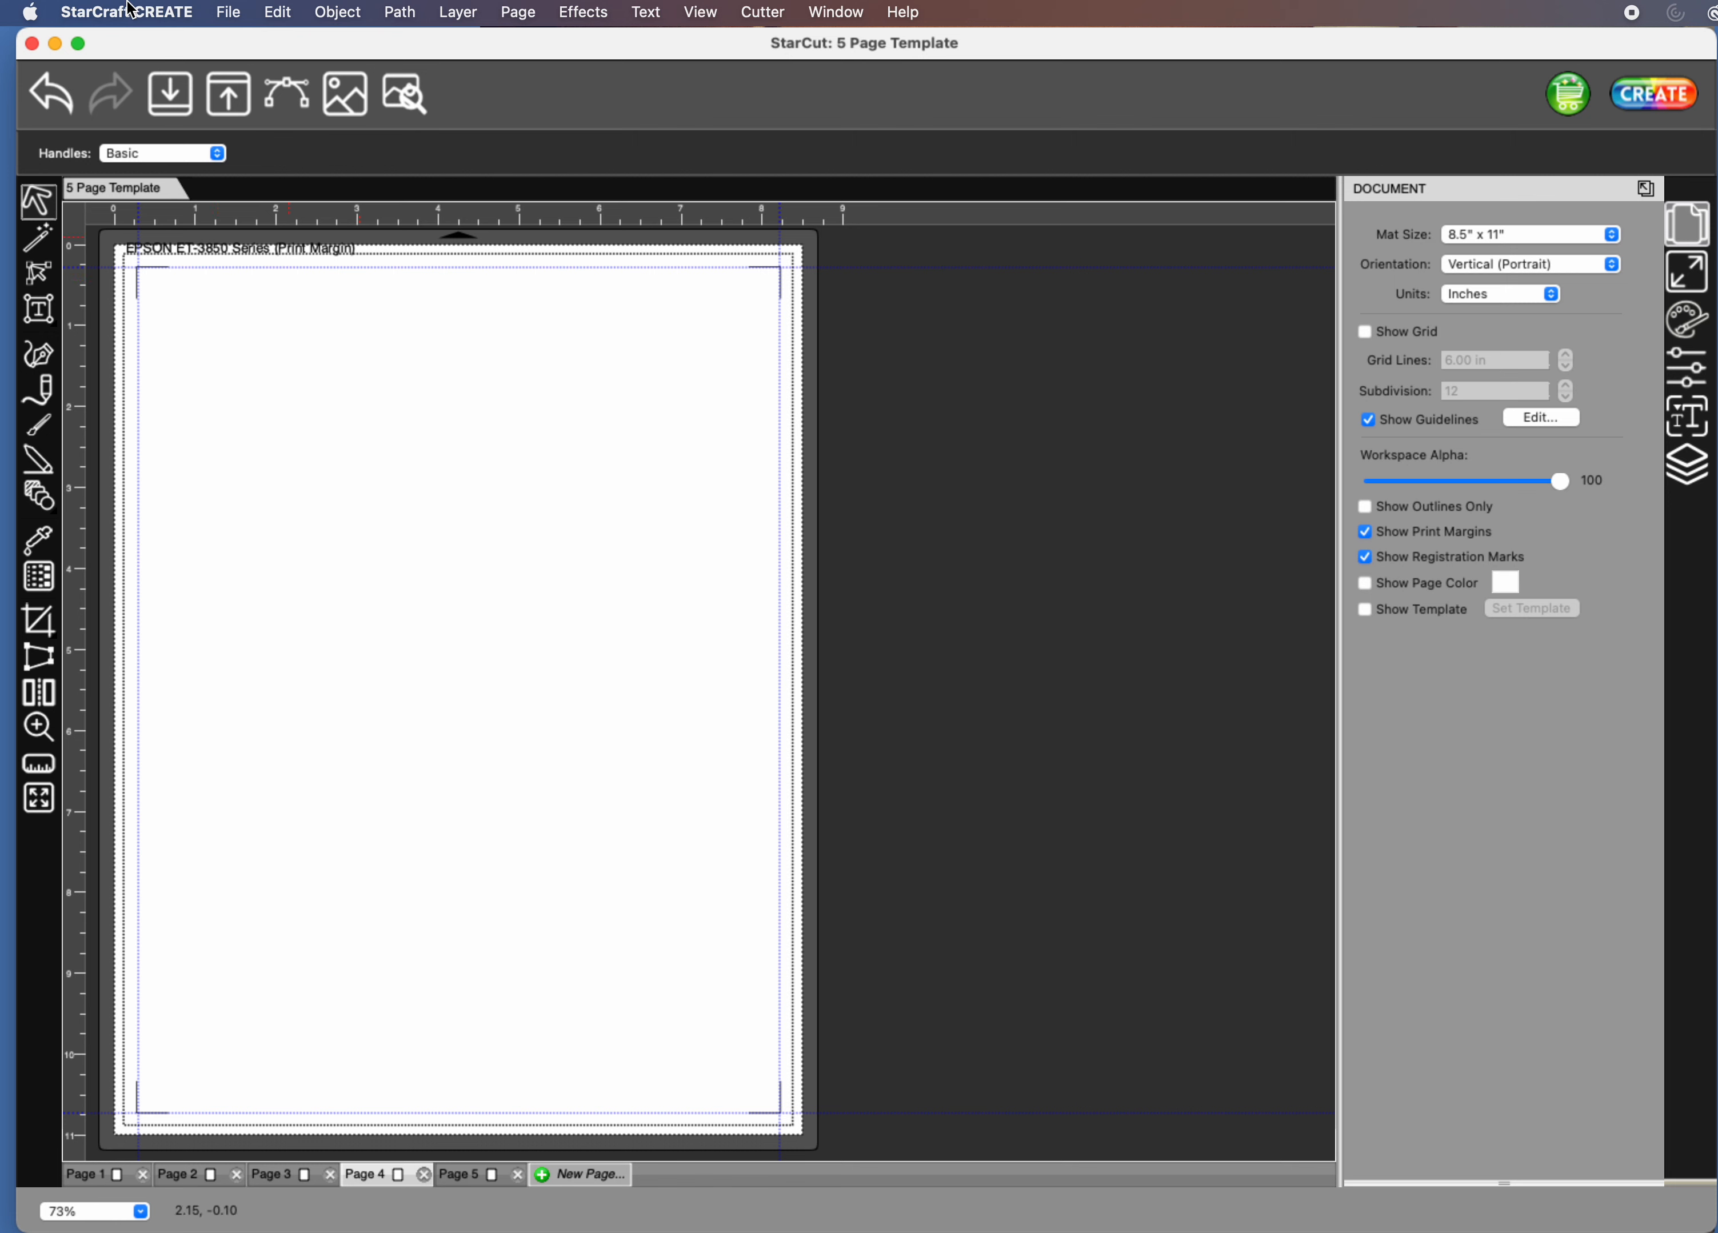
Begin saving the project as a new file and create a "Template Files" folder inside Sticker Create Files for it.
left_click(229, 13)
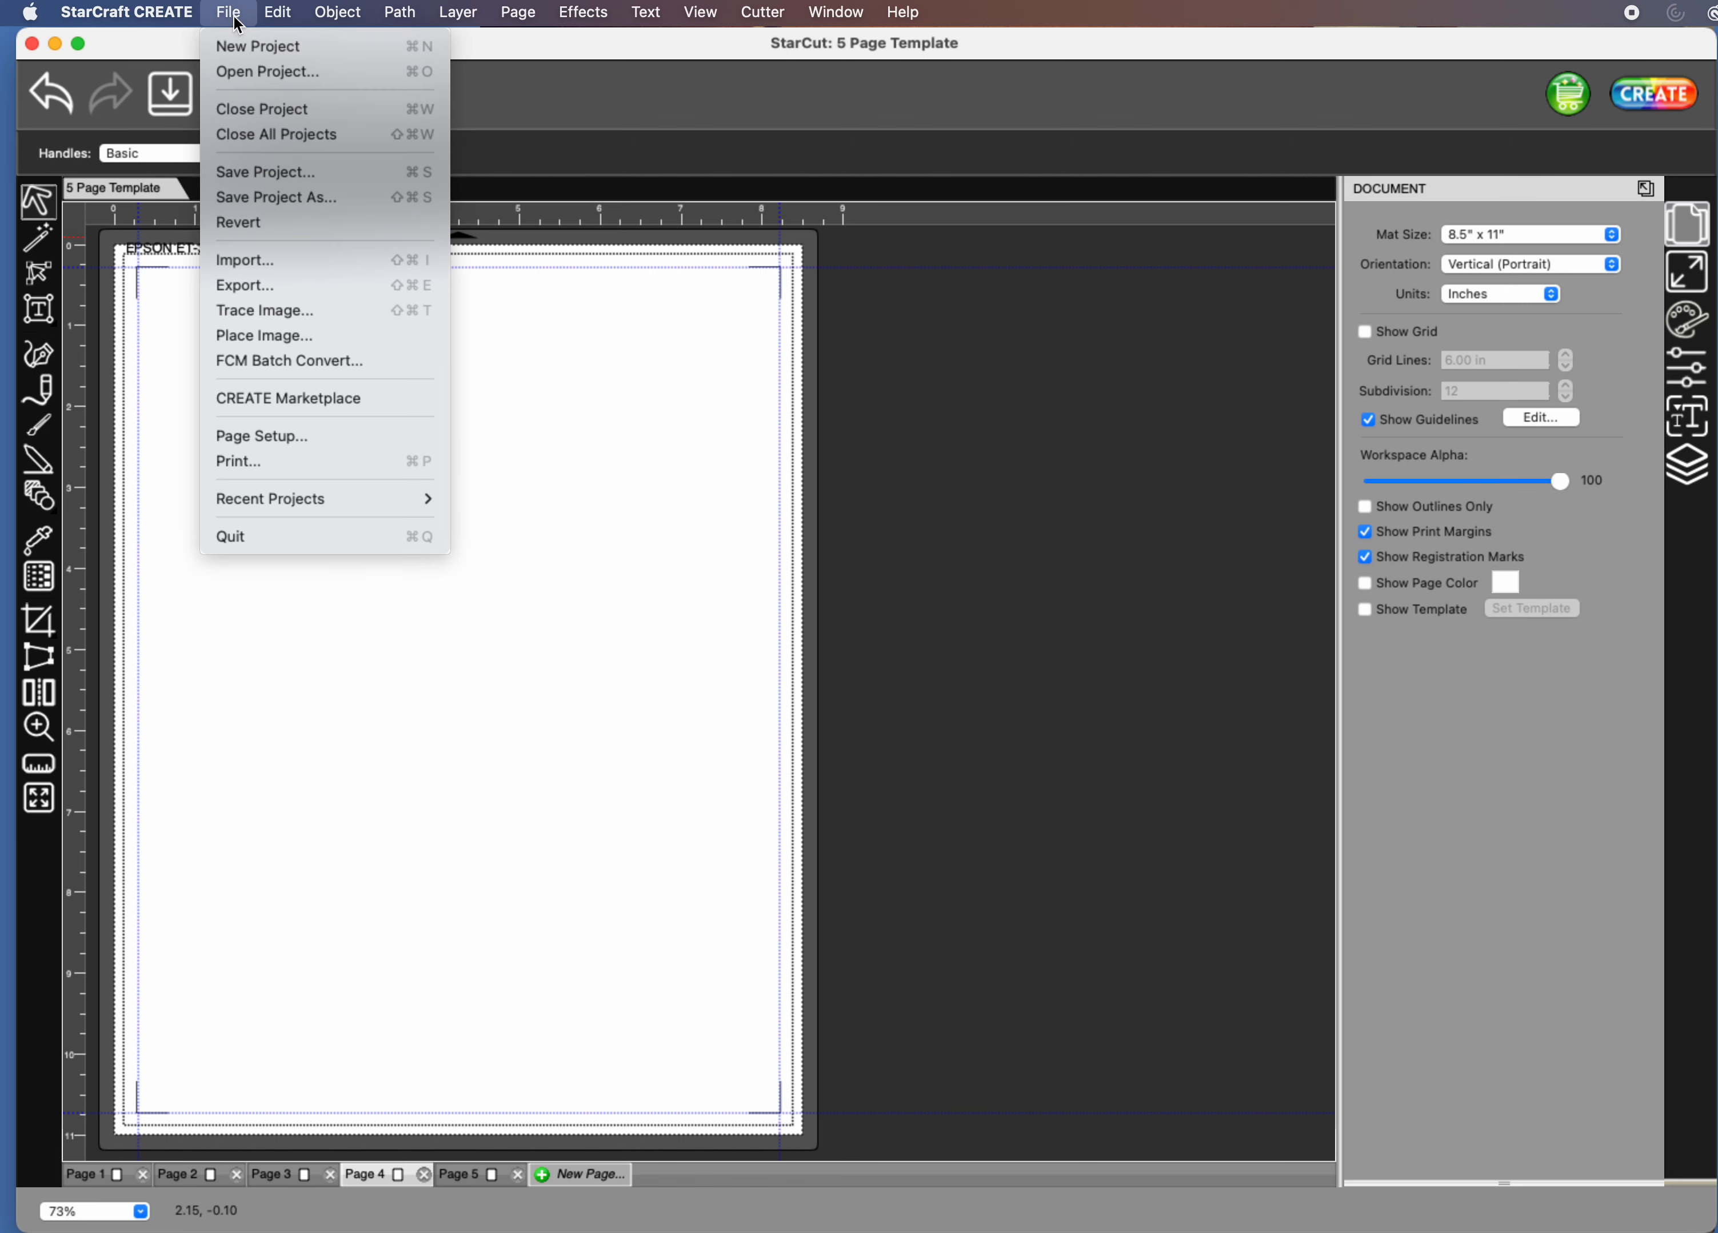
left_click(258, 197)
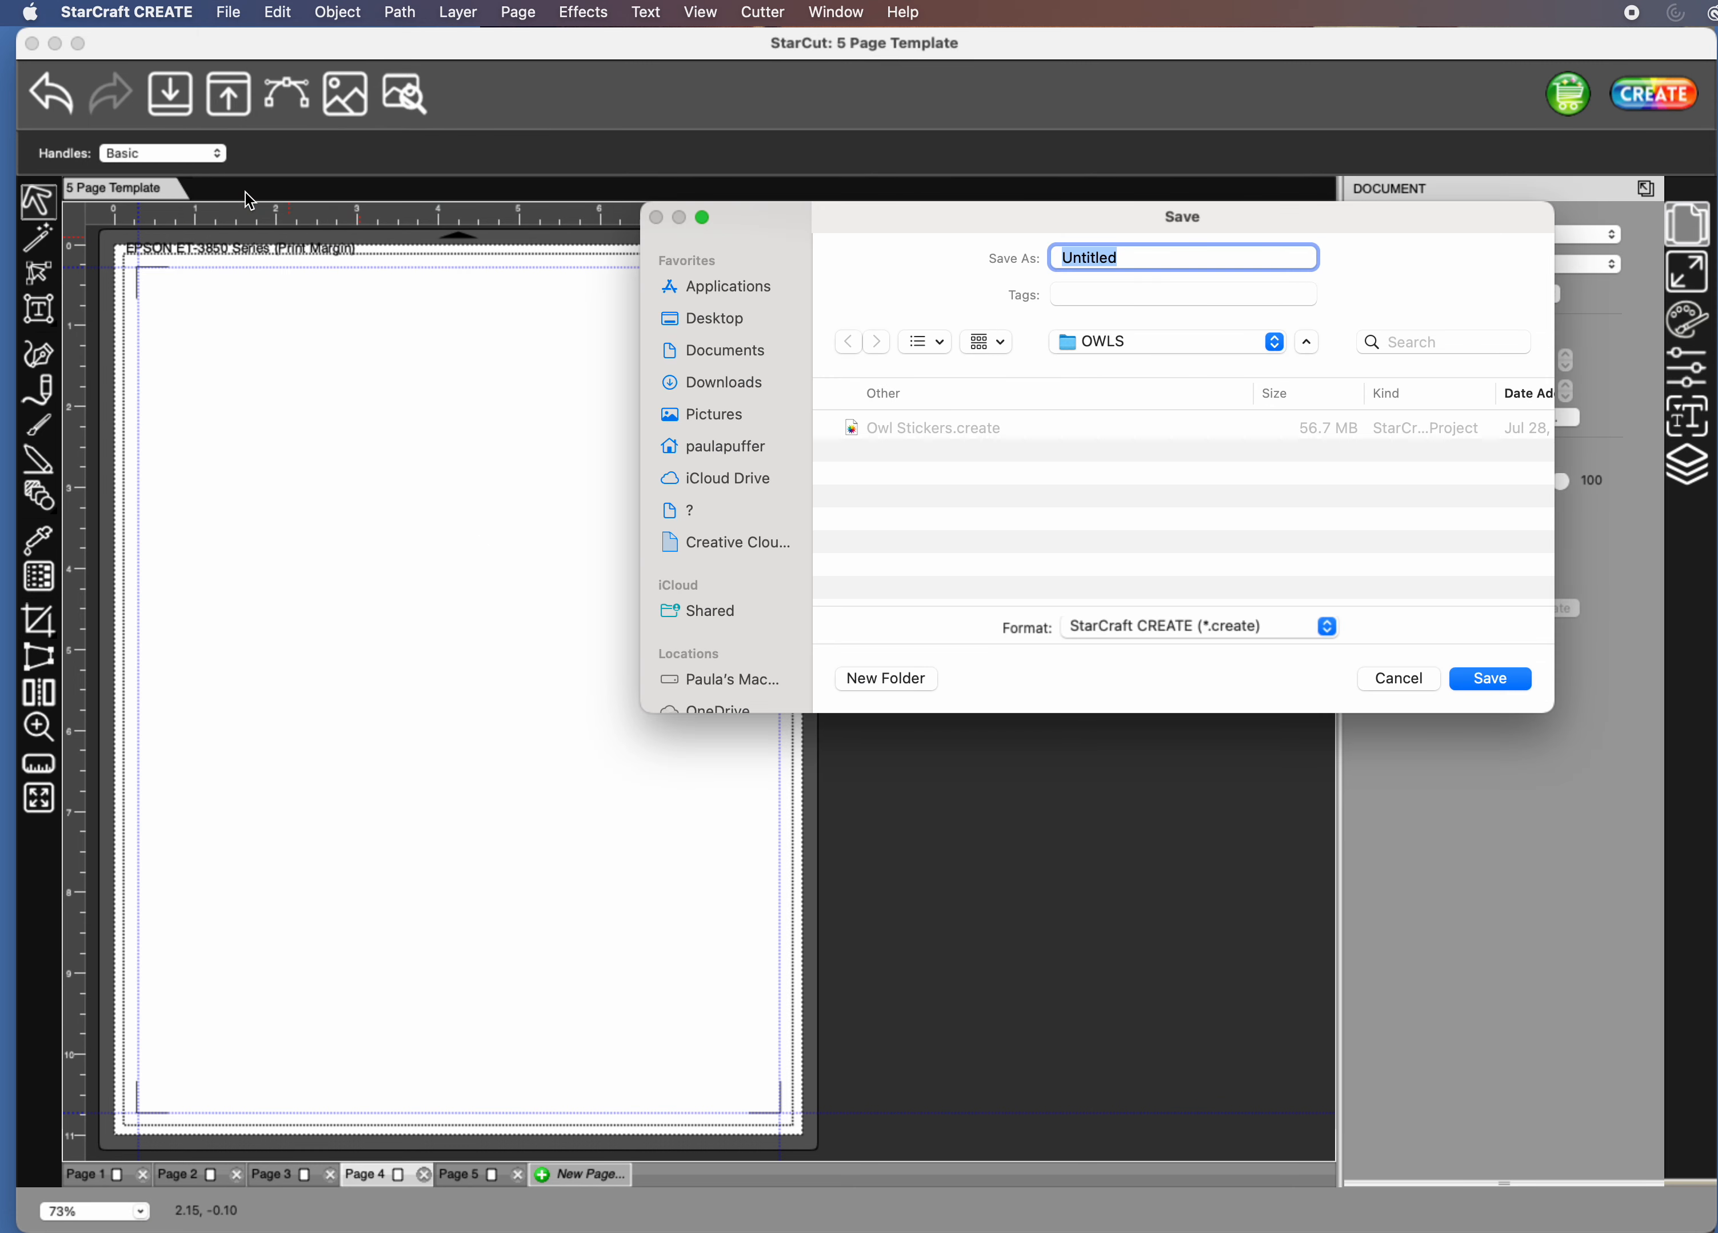
left_click(1273, 343)
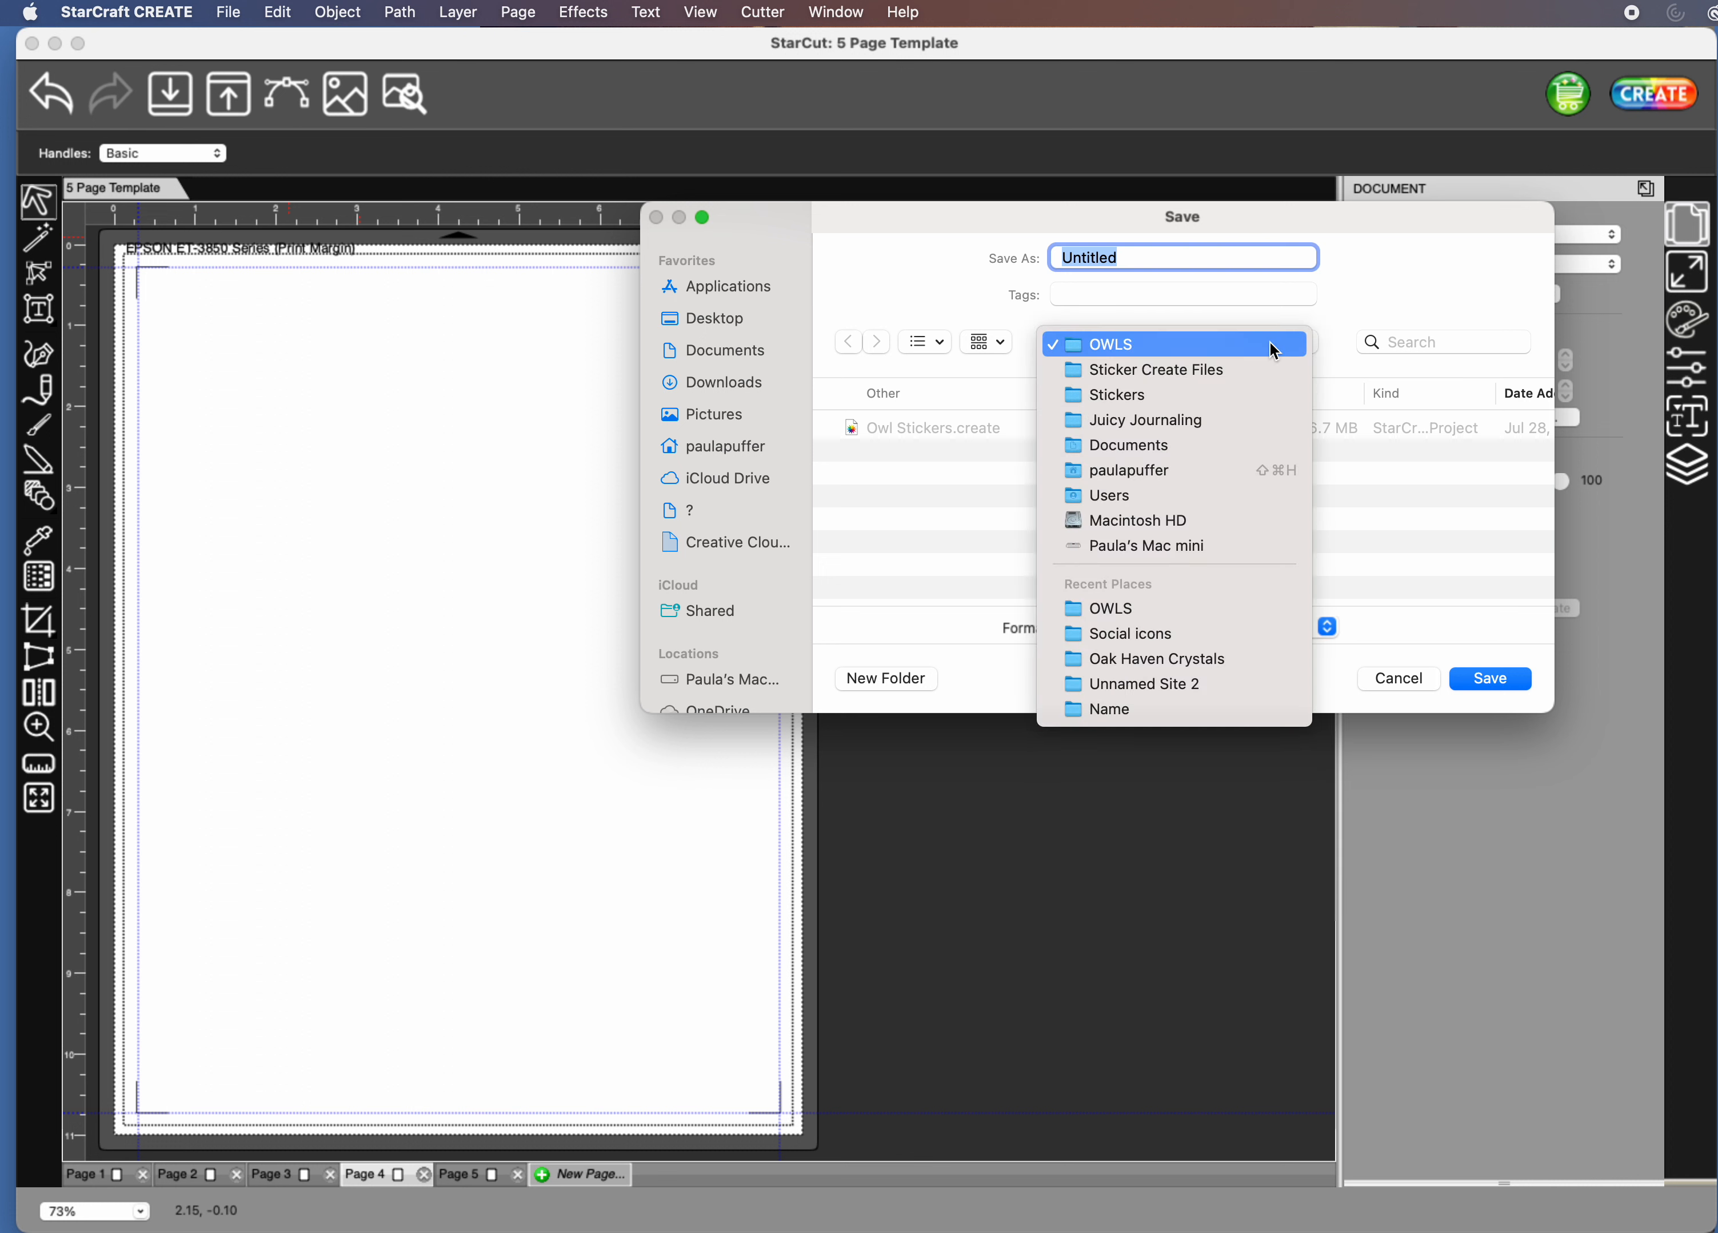
left_click(1198, 369)
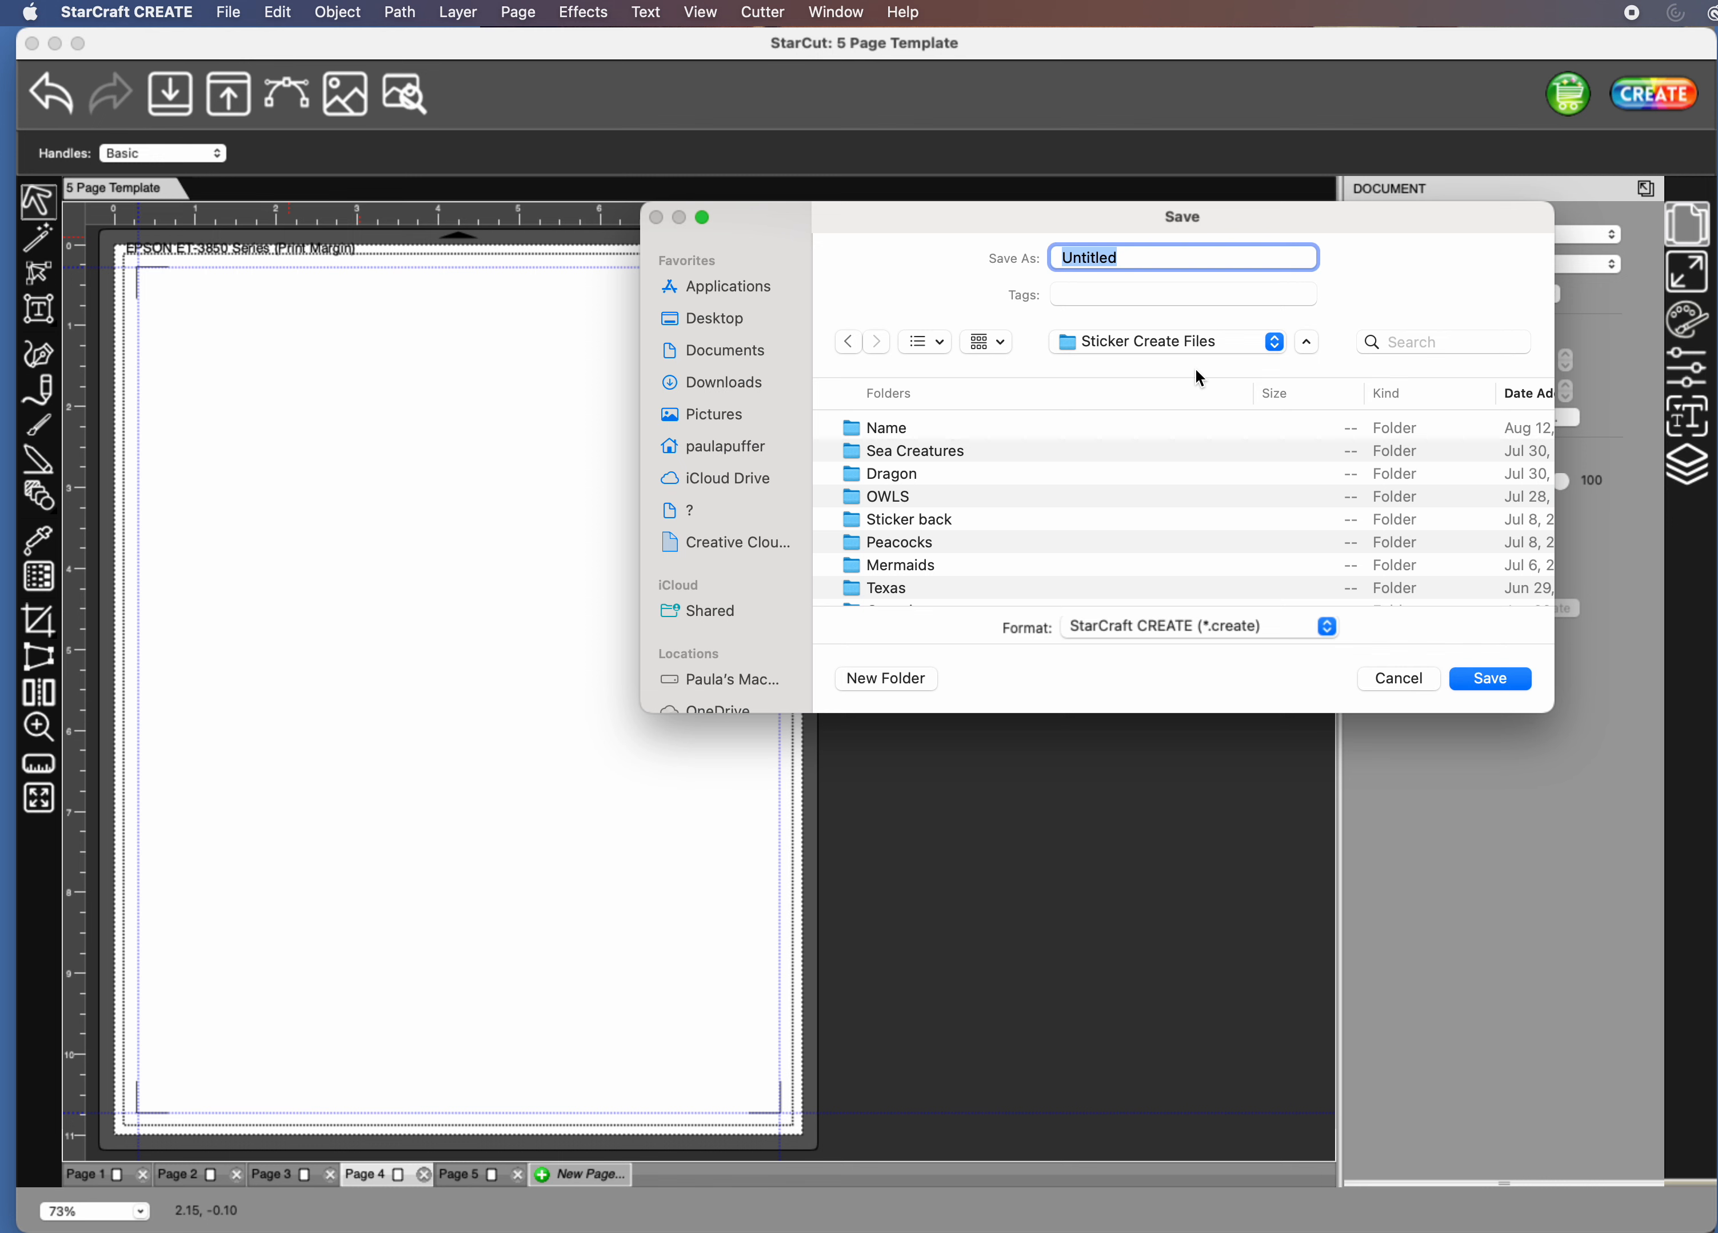
left_click(883, 682)
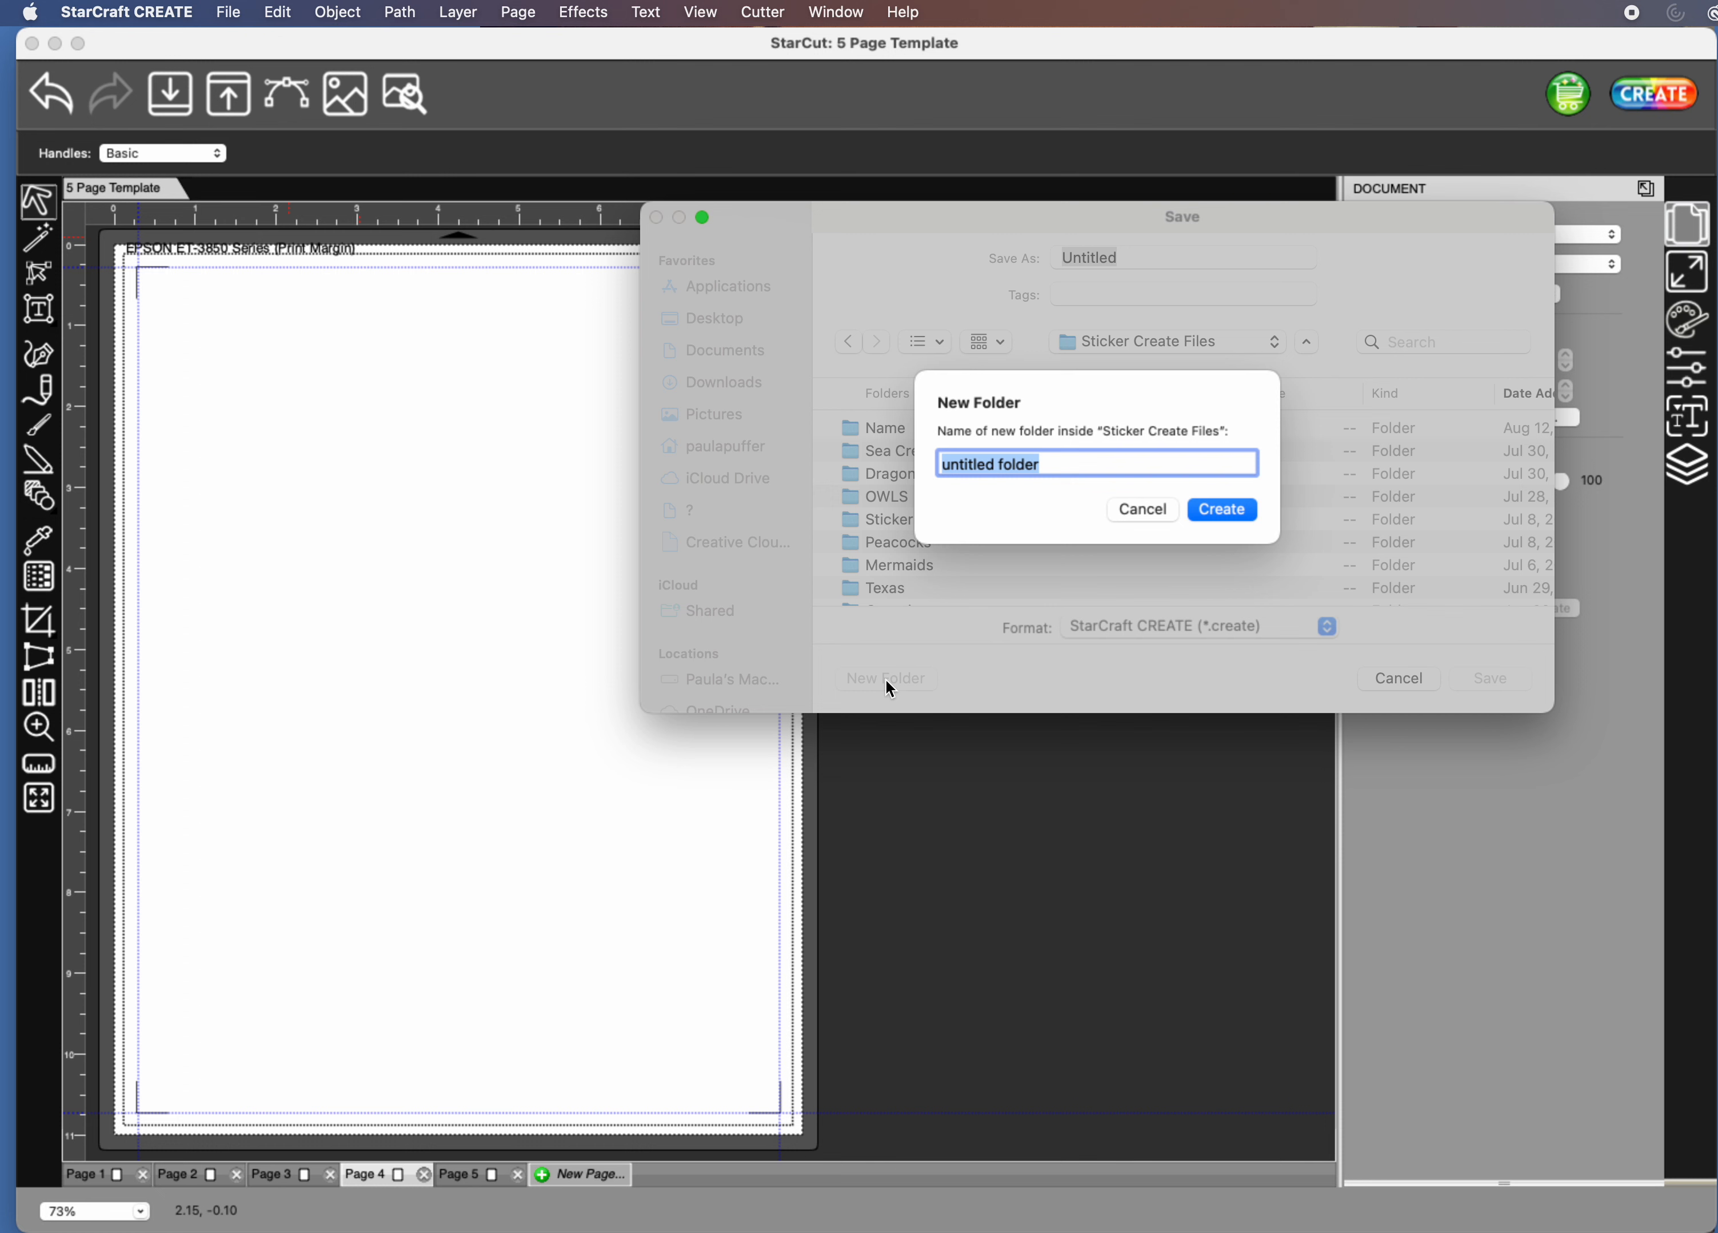
type("Tem")
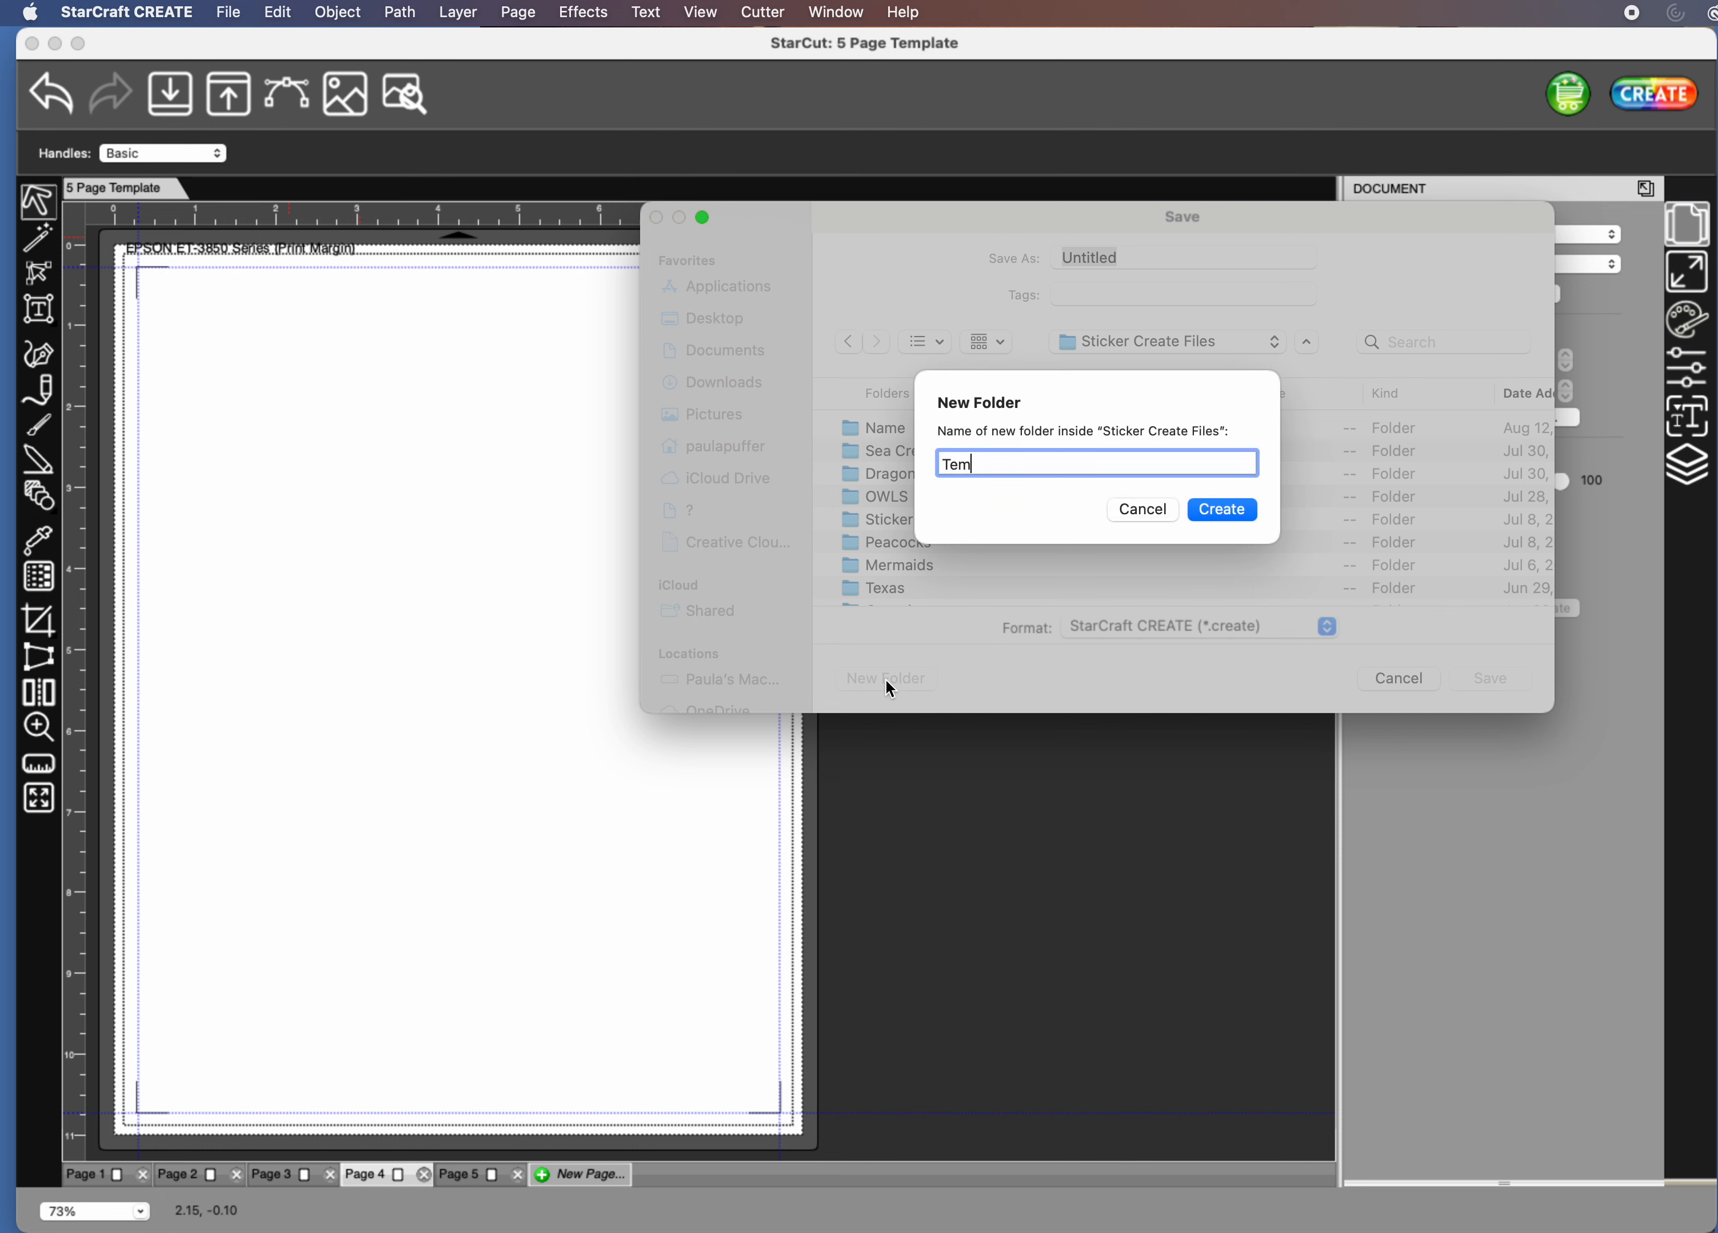
type("plate Files")
left_click(1223, 510)
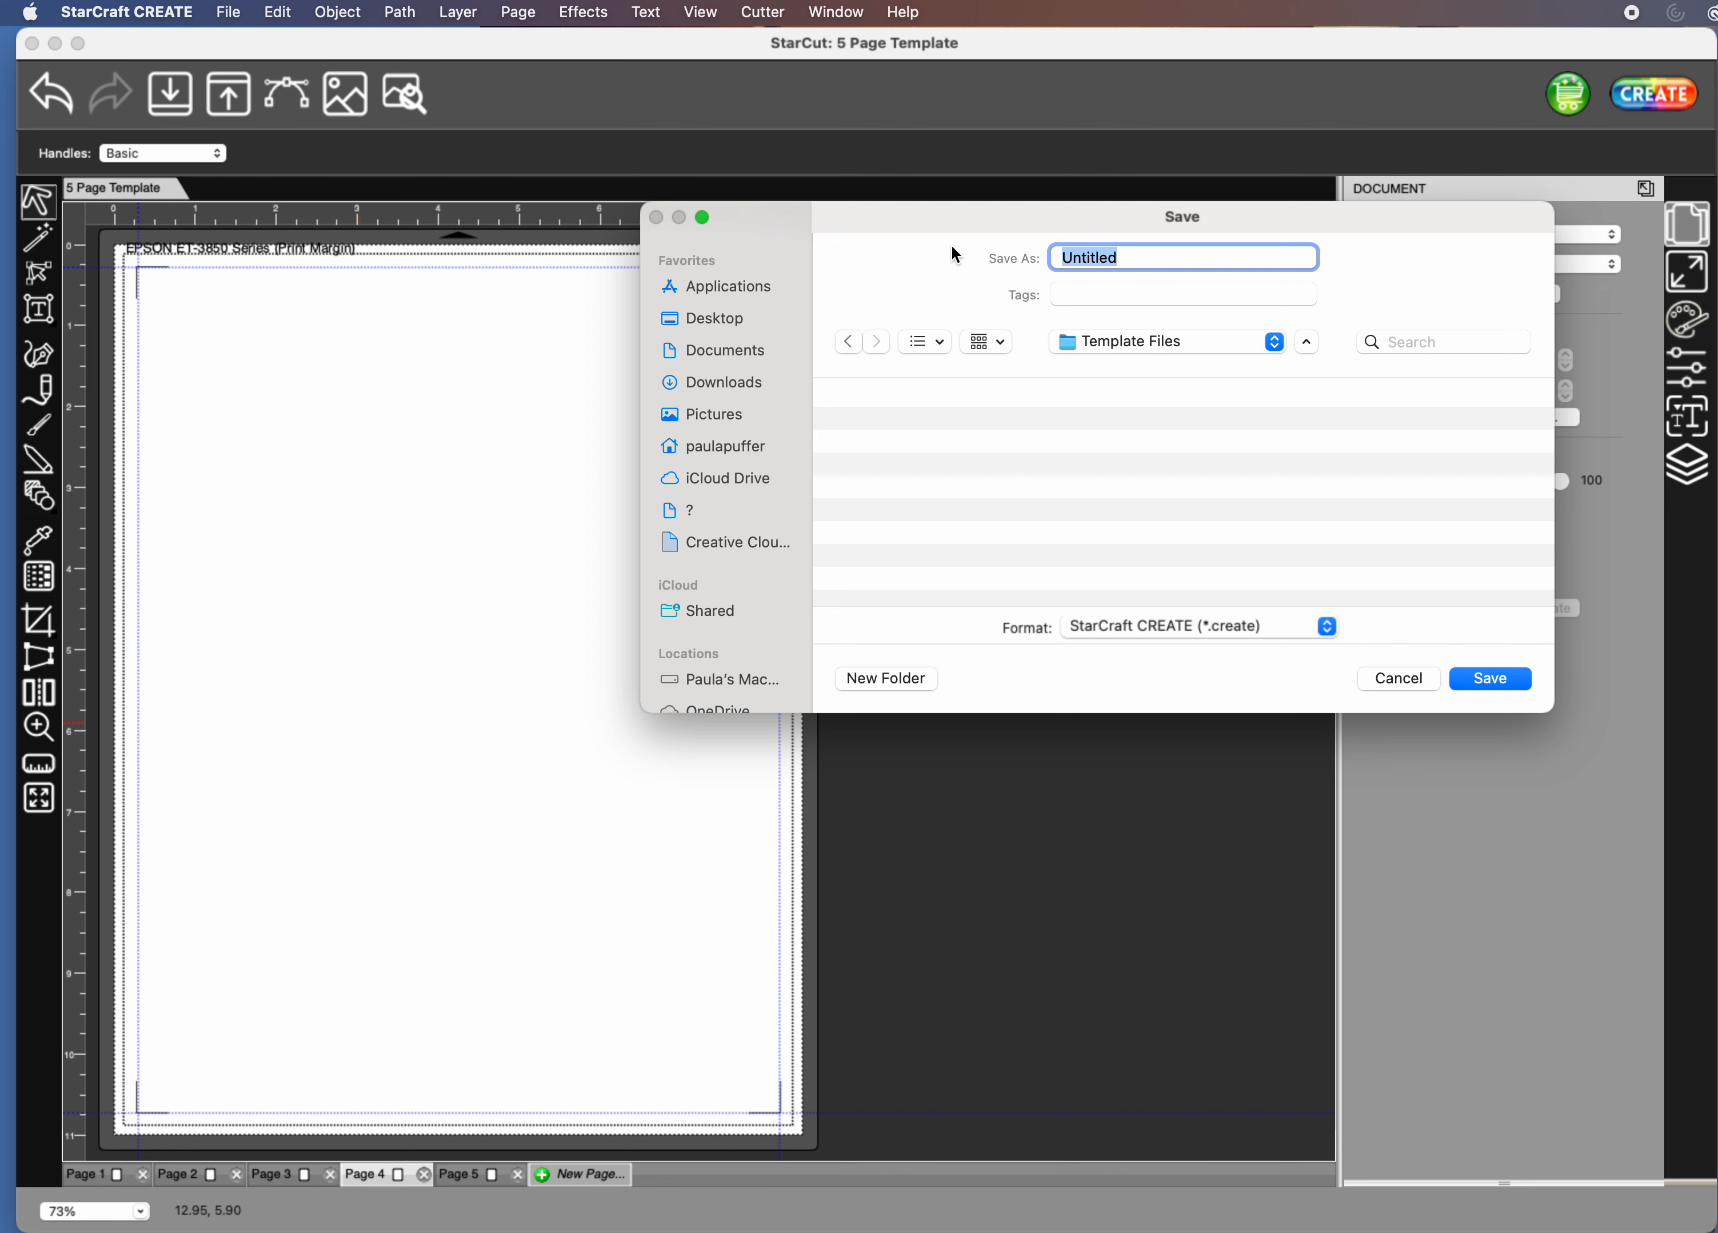
Save the project as "5 Page 8.5x11 Template" in the Template Files folder.
type("5 Page Template")
key("alt+Left")
type("8.5x11")
left_click(1508, 683)
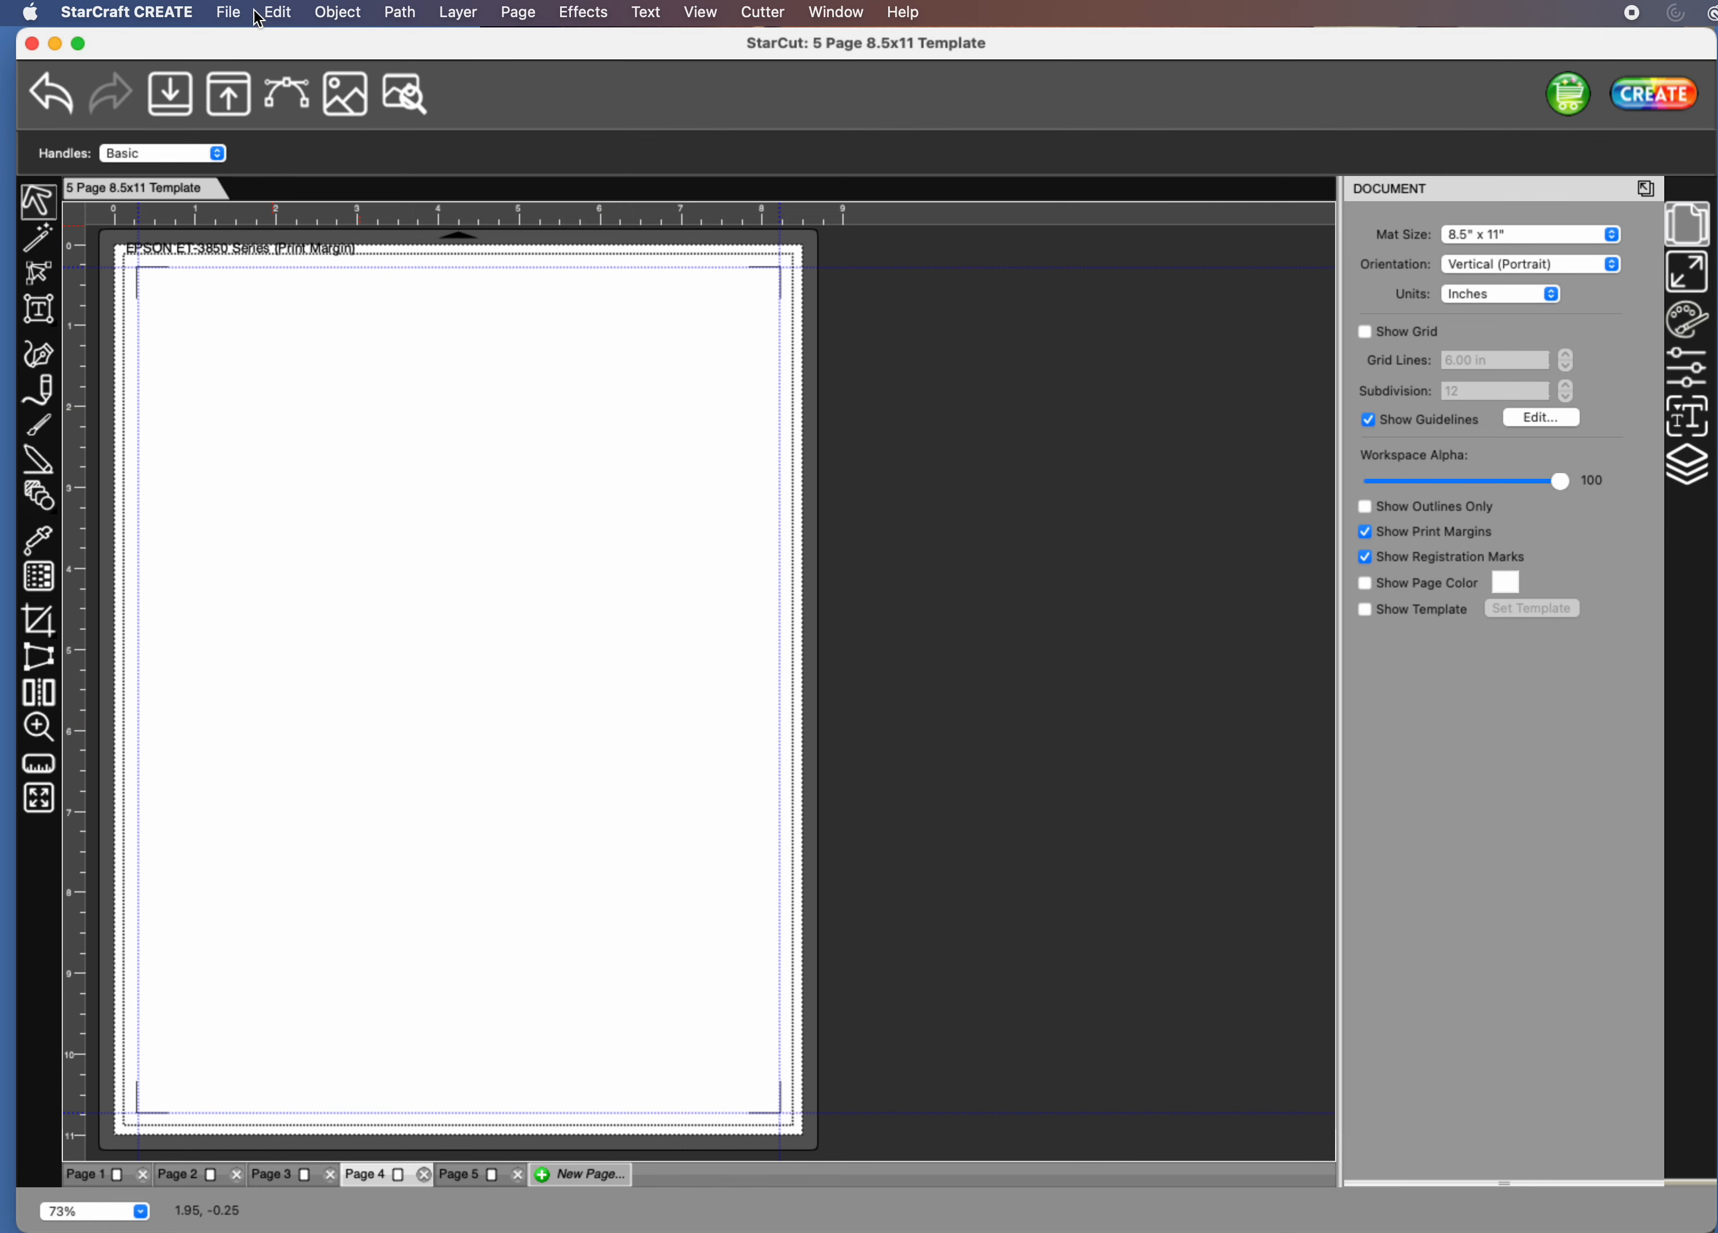
Close the project and reopen "5 Page 8.5x11 Template" from the recent projects.
left_click(229, 13)
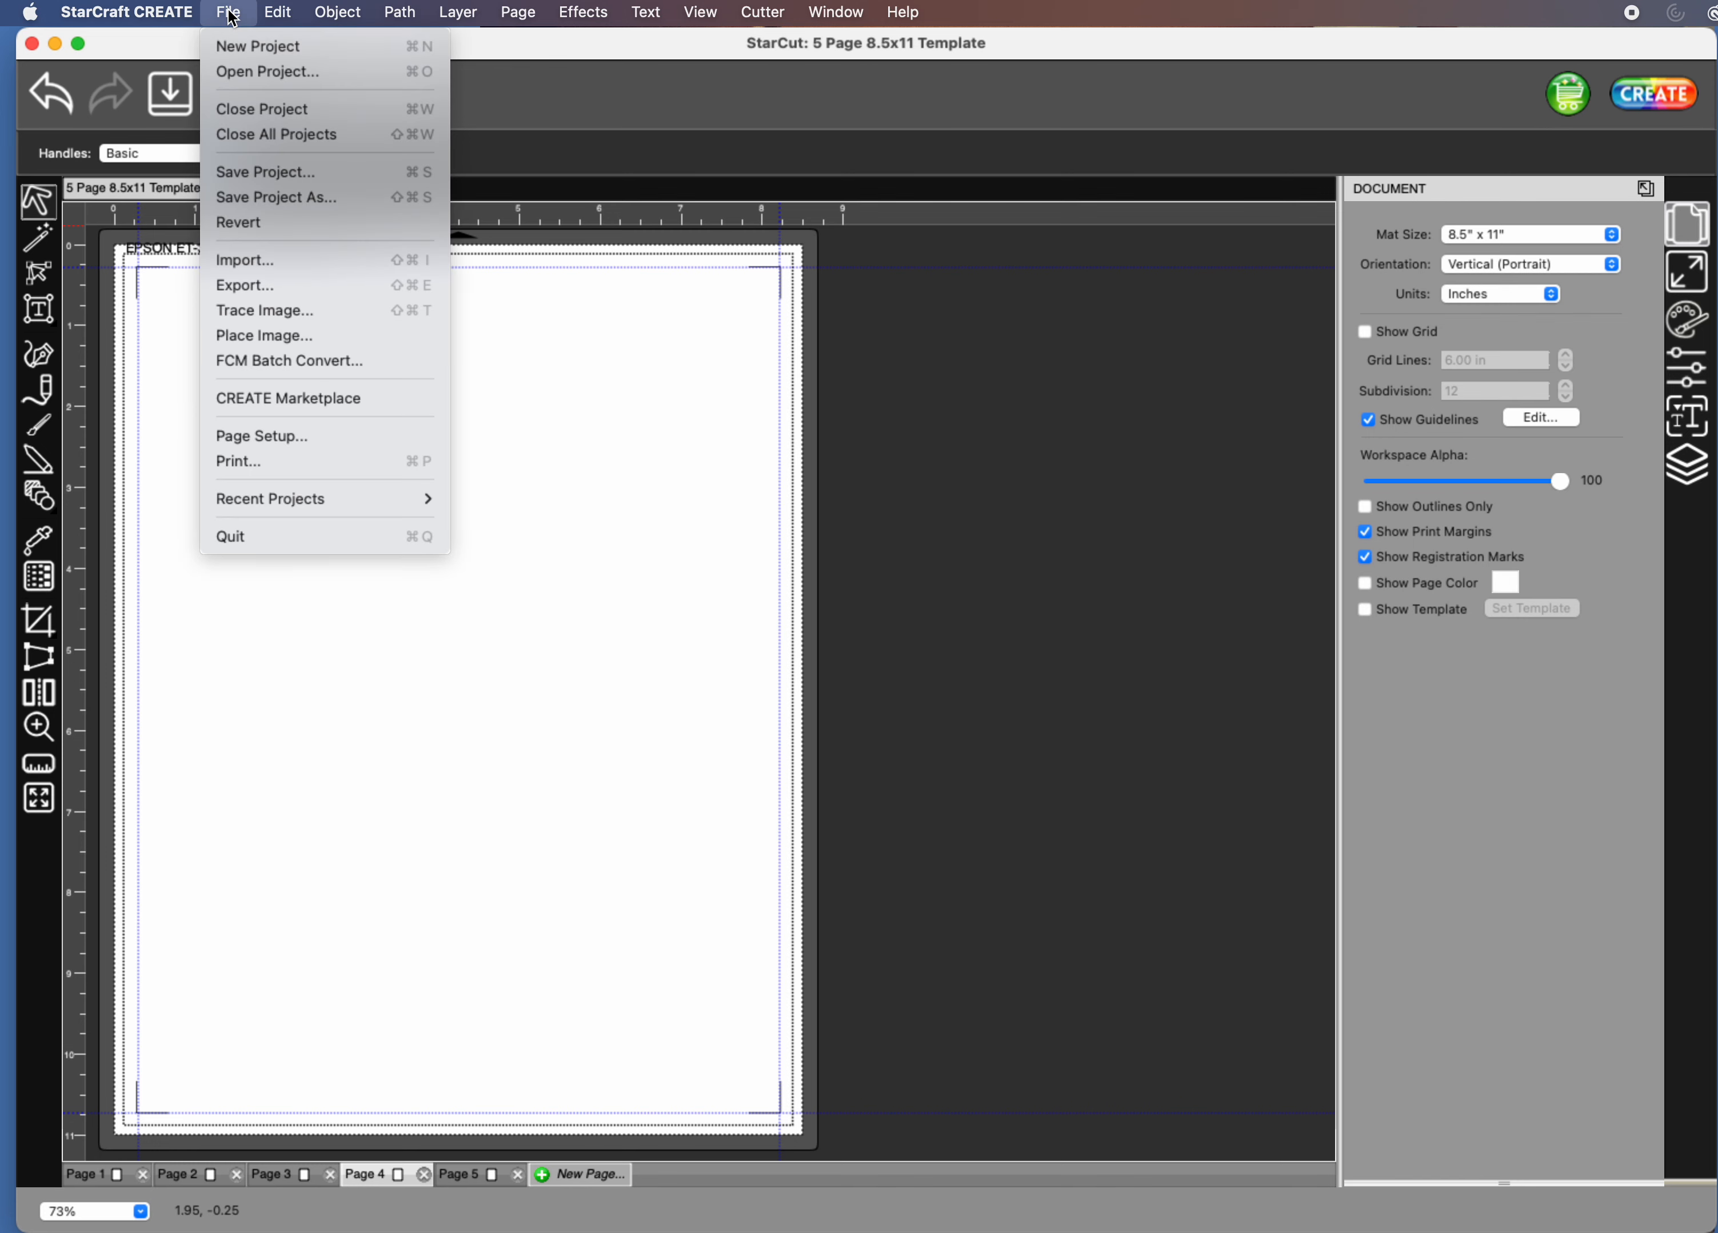
left_click(266, 109)
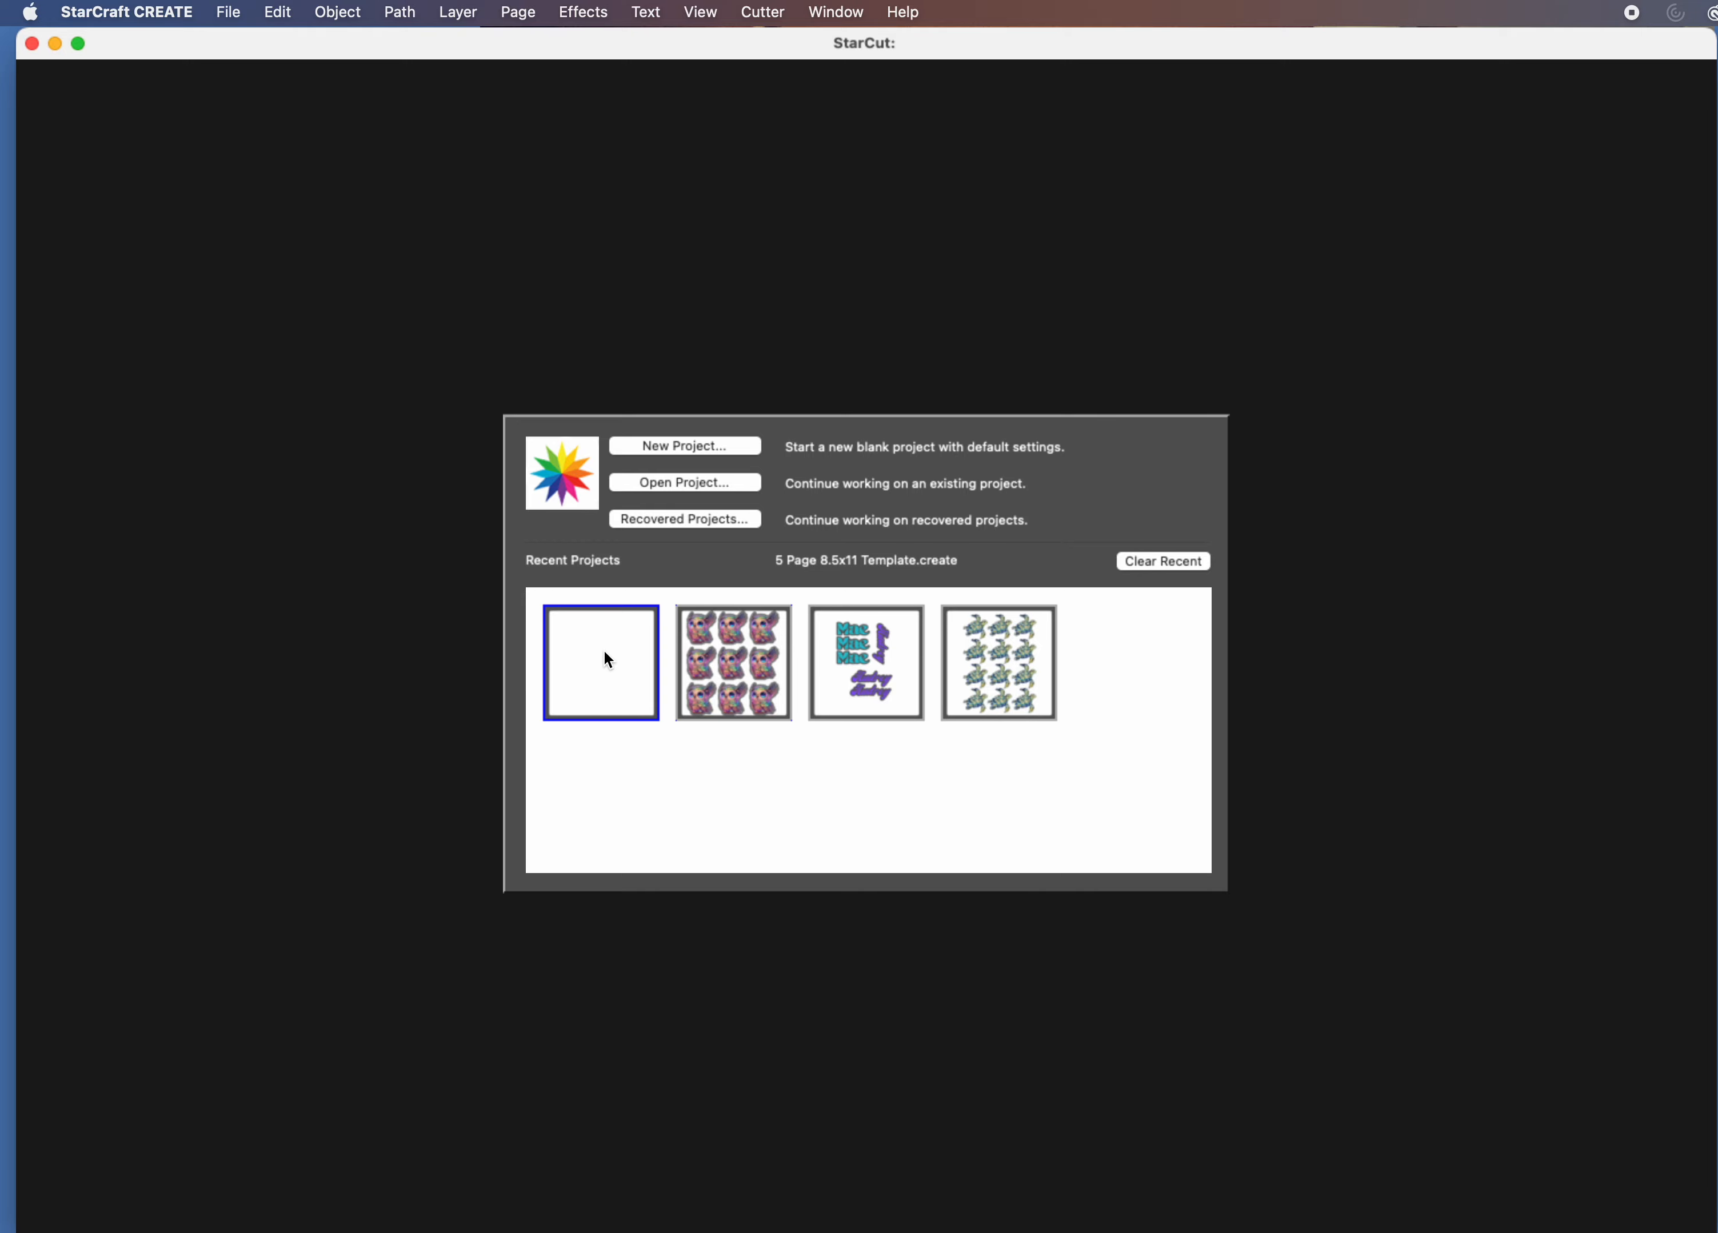
left_click(584, 672)
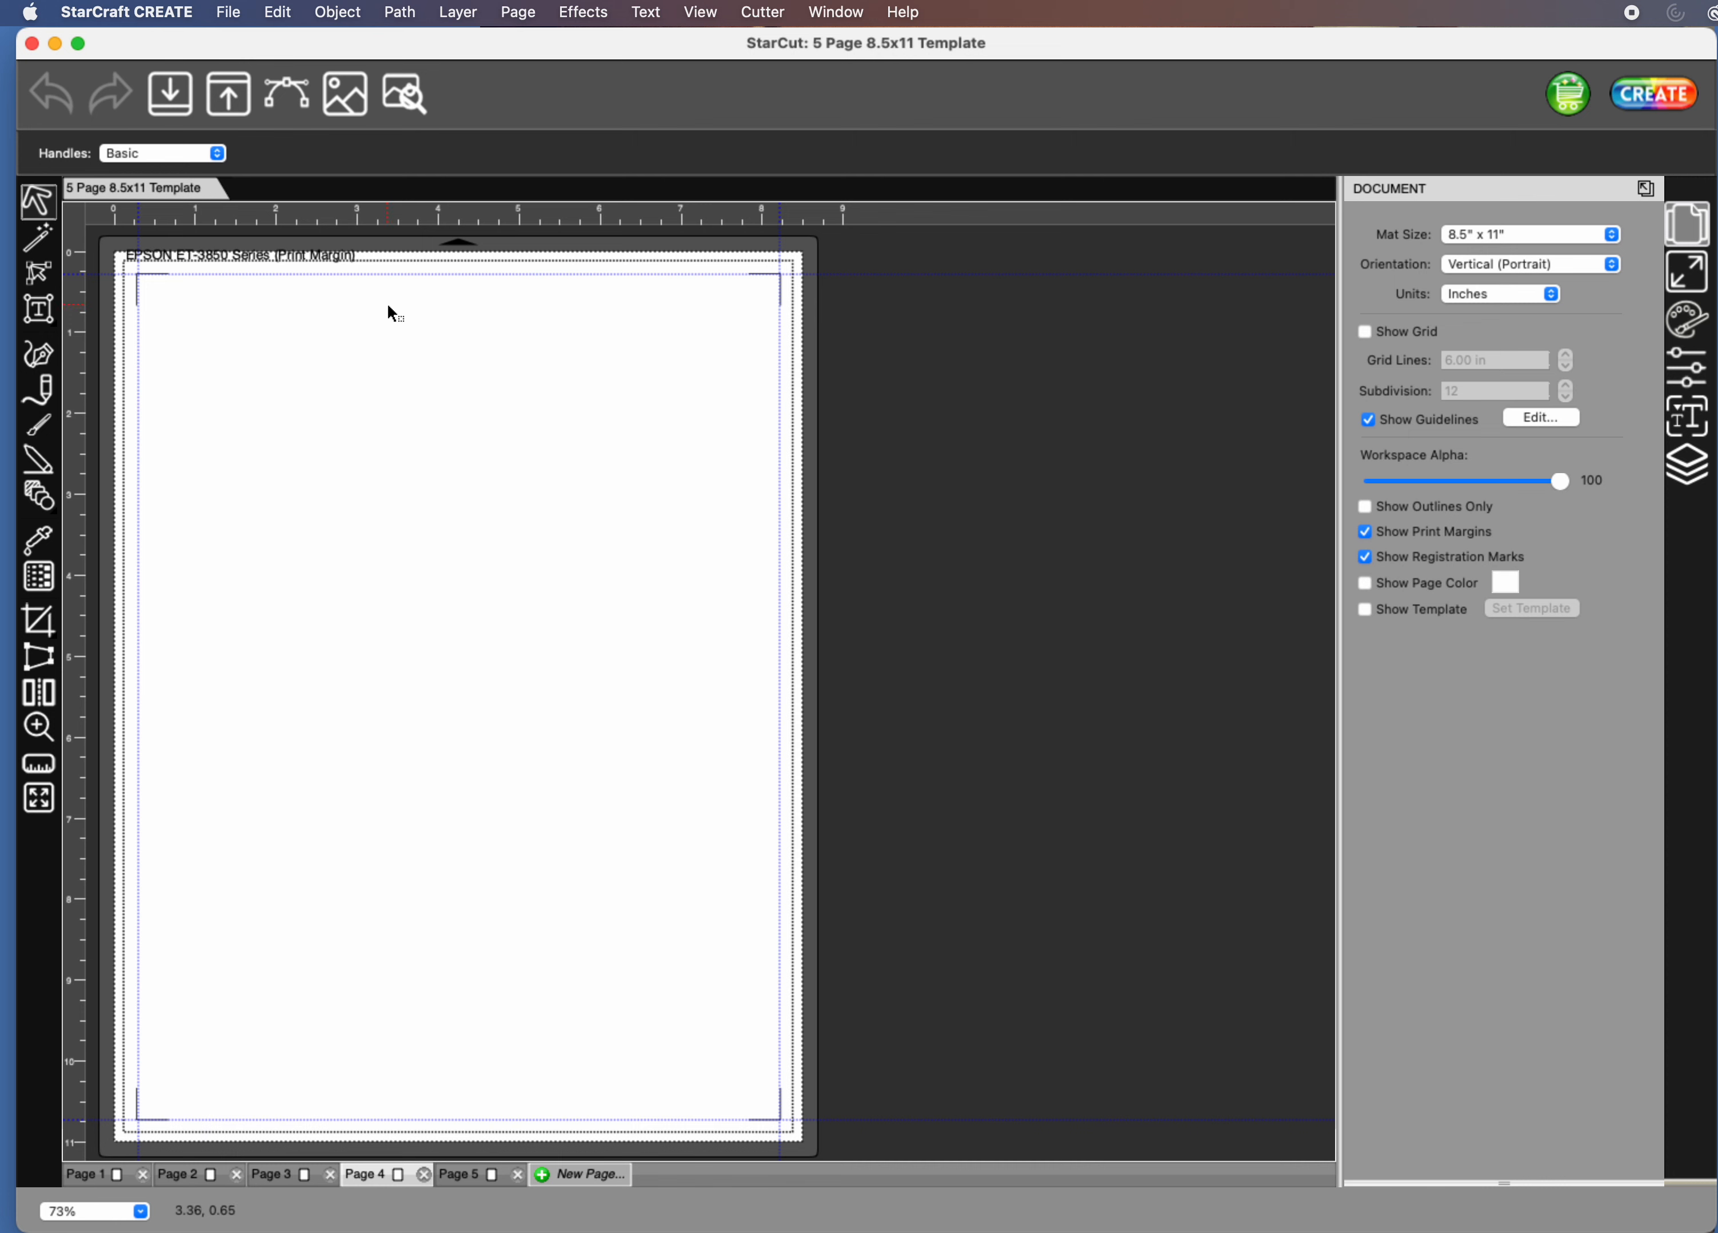
Save a copy of the template project as "Seaweed" in the Sea Creatures folder inside Sticker Create Files.
left_click(230, 13)
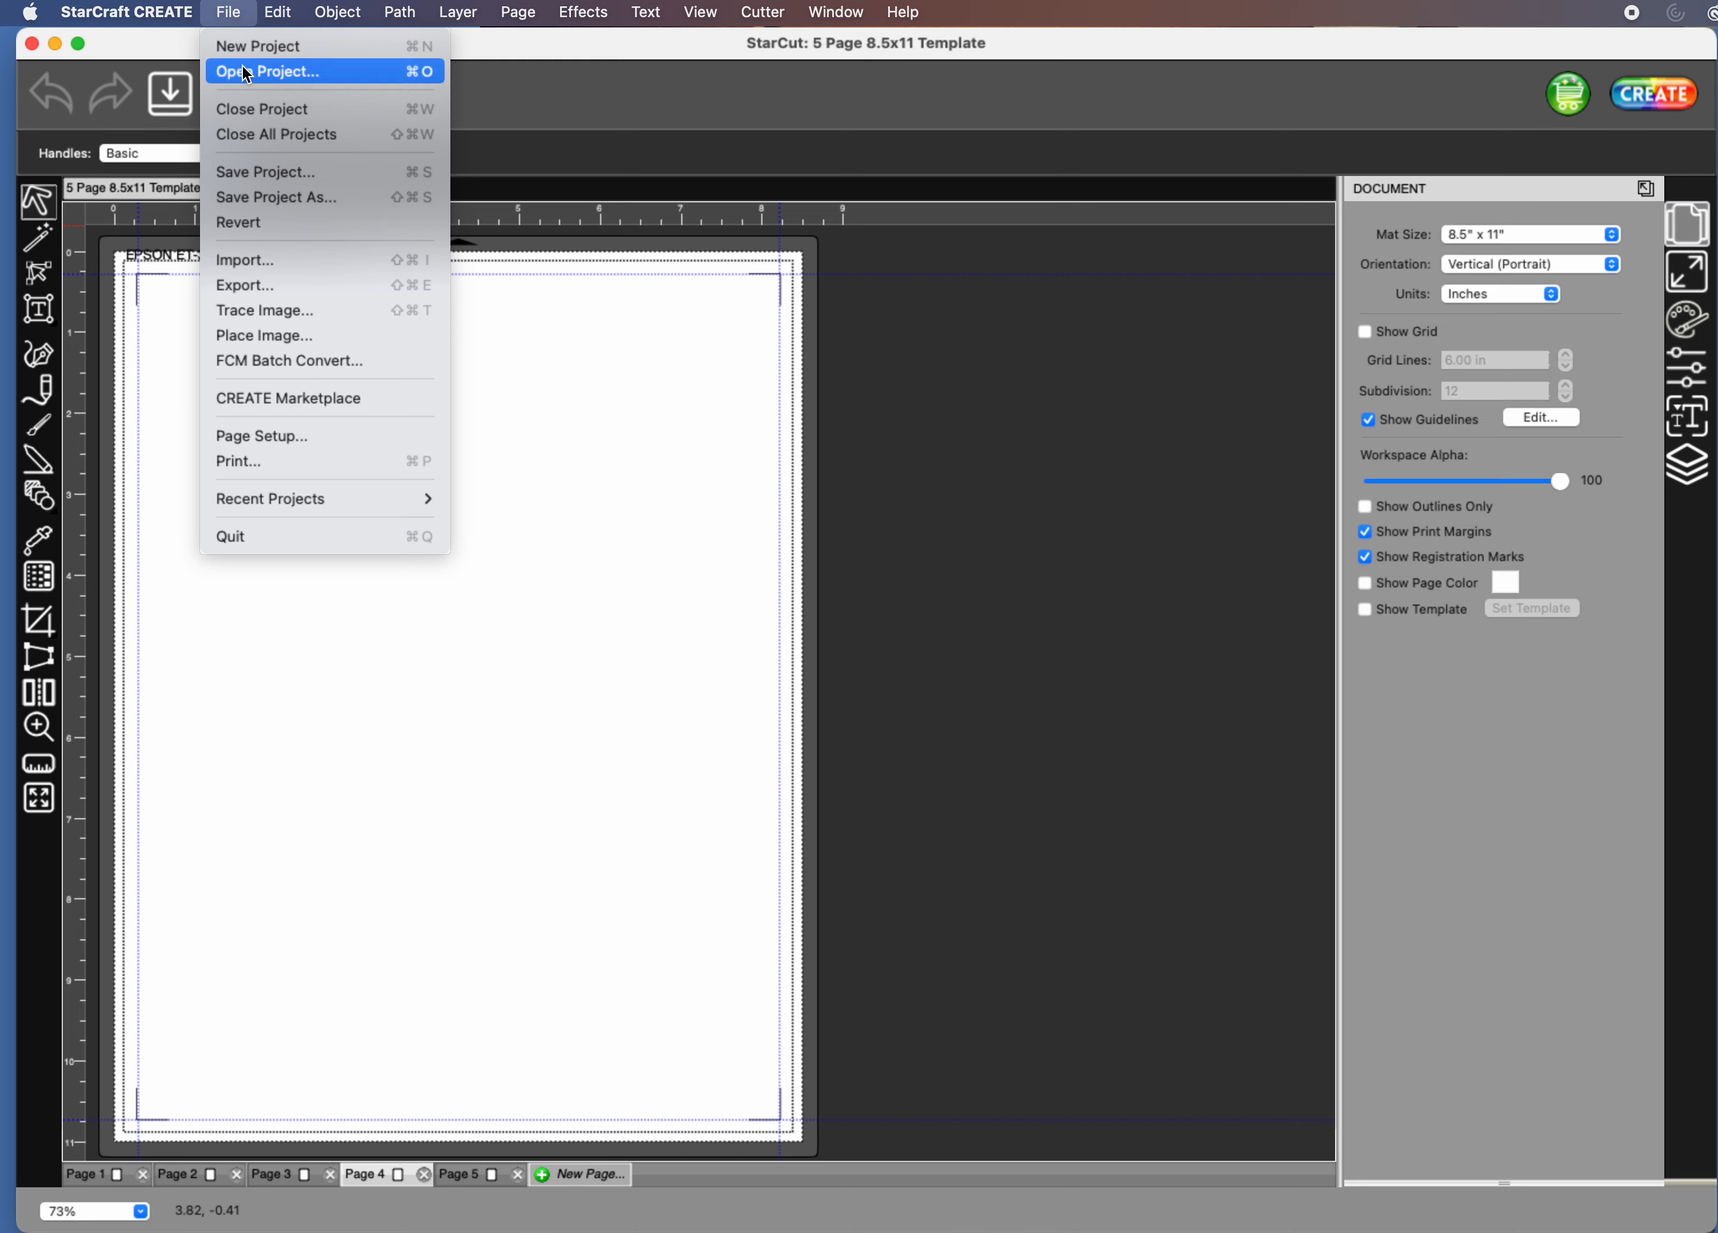
left_click(258, 198)
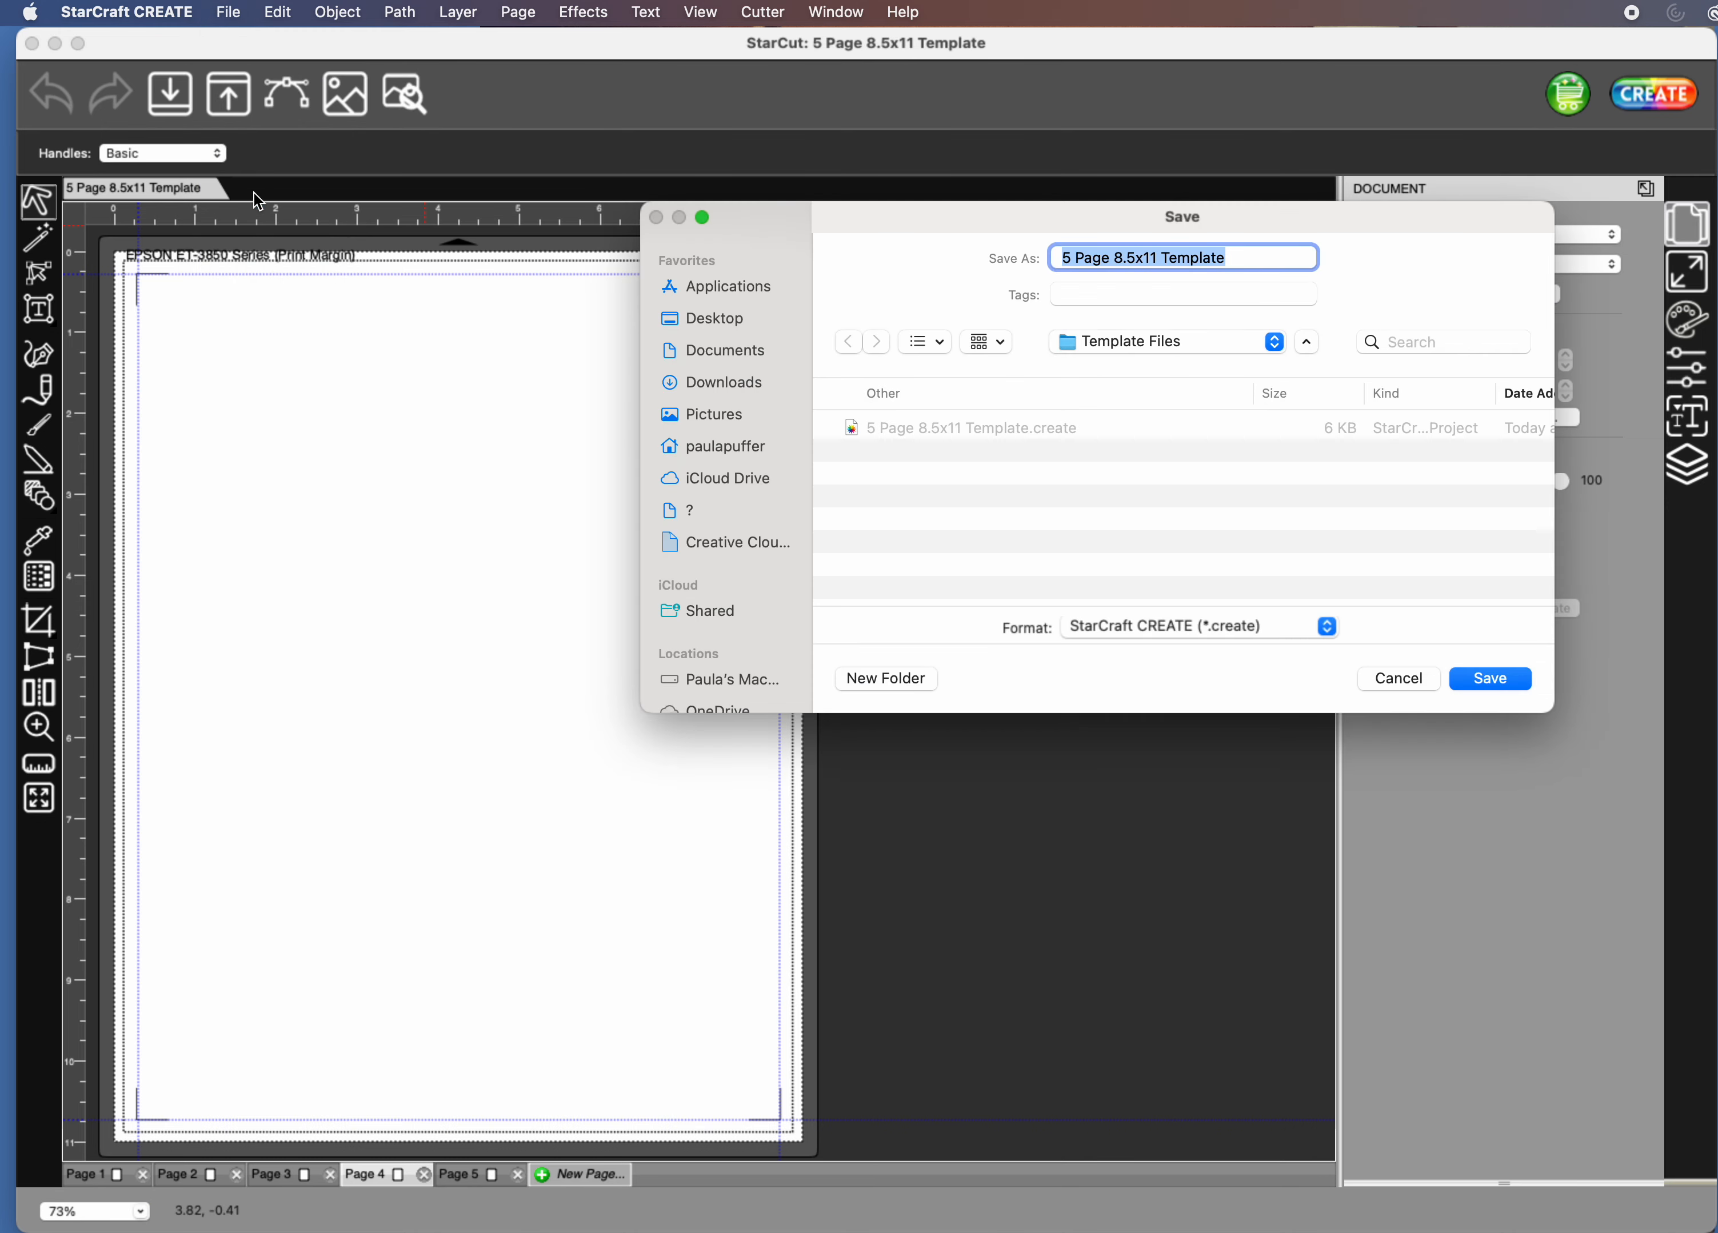
left_click(1275, 342)
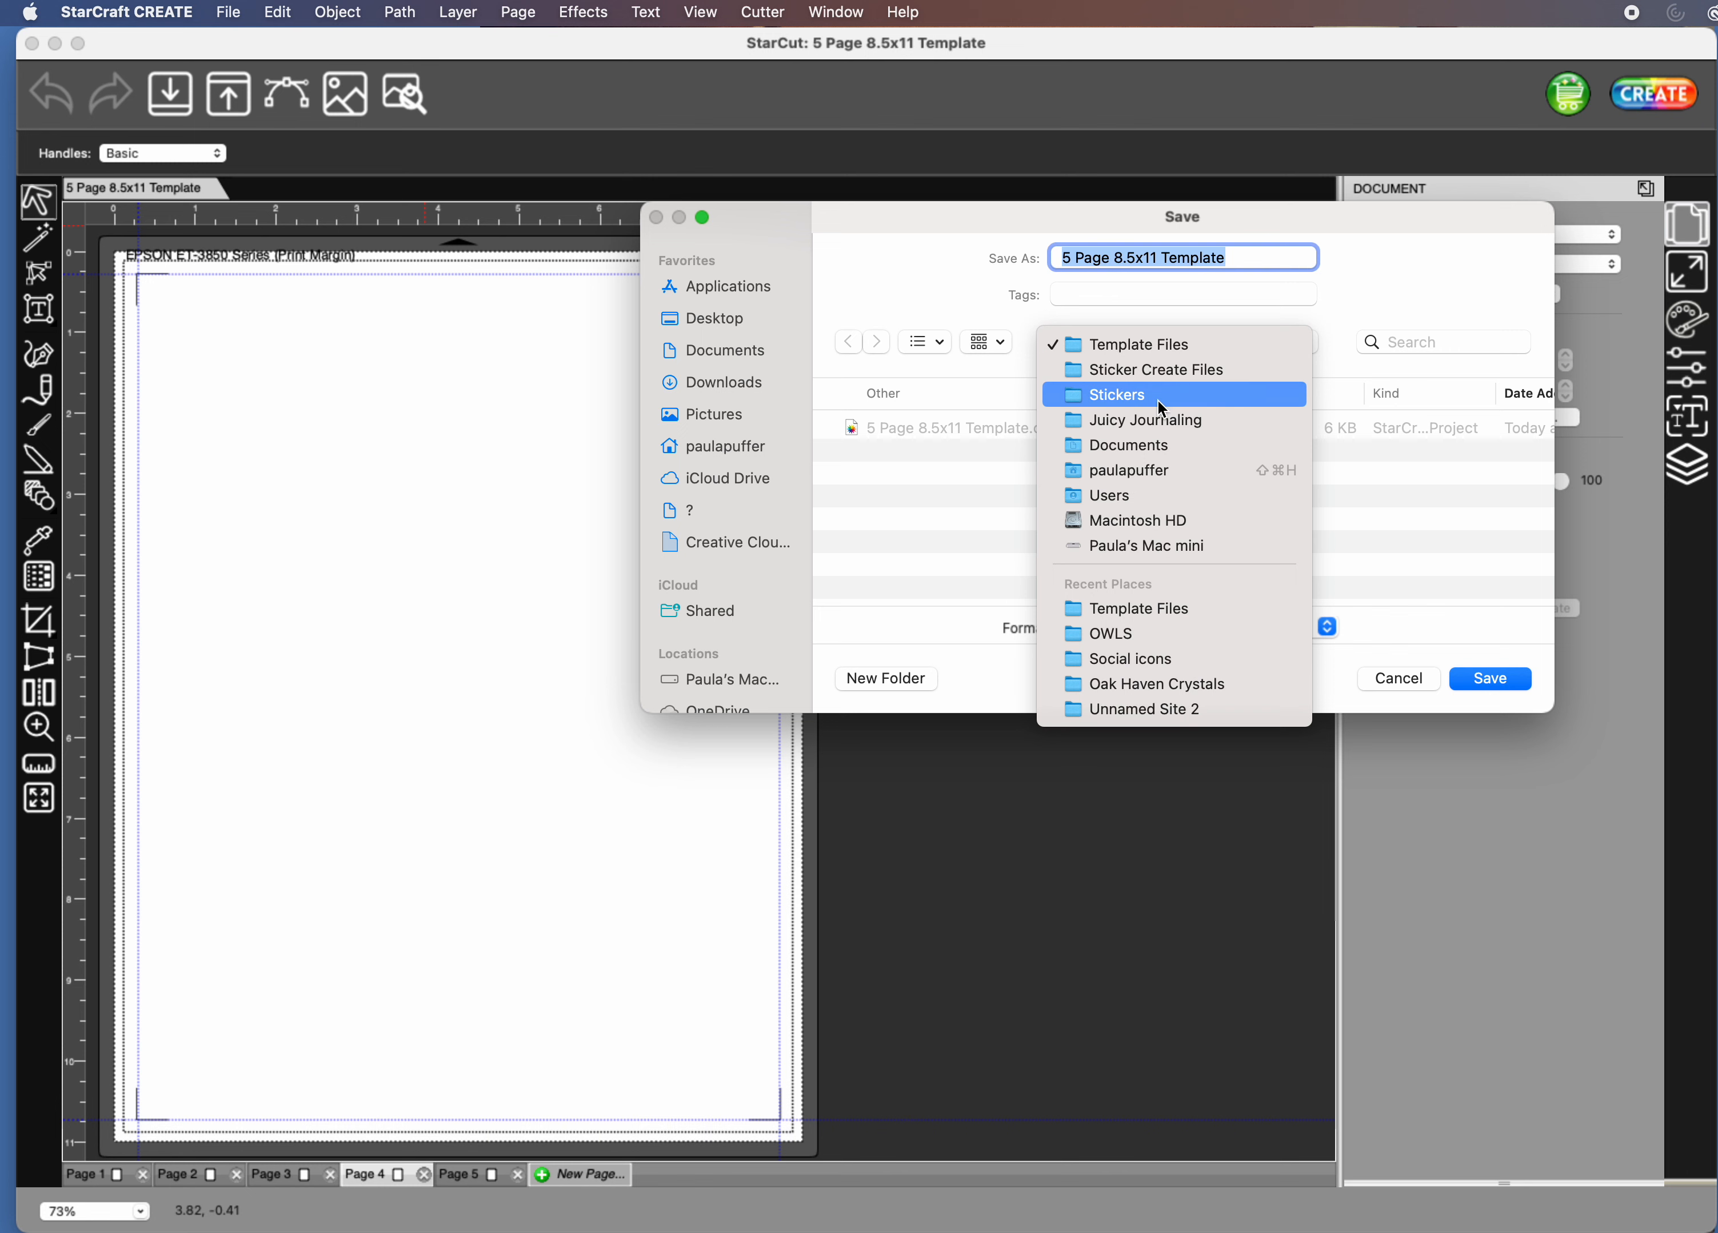
left_click(1126, 374)
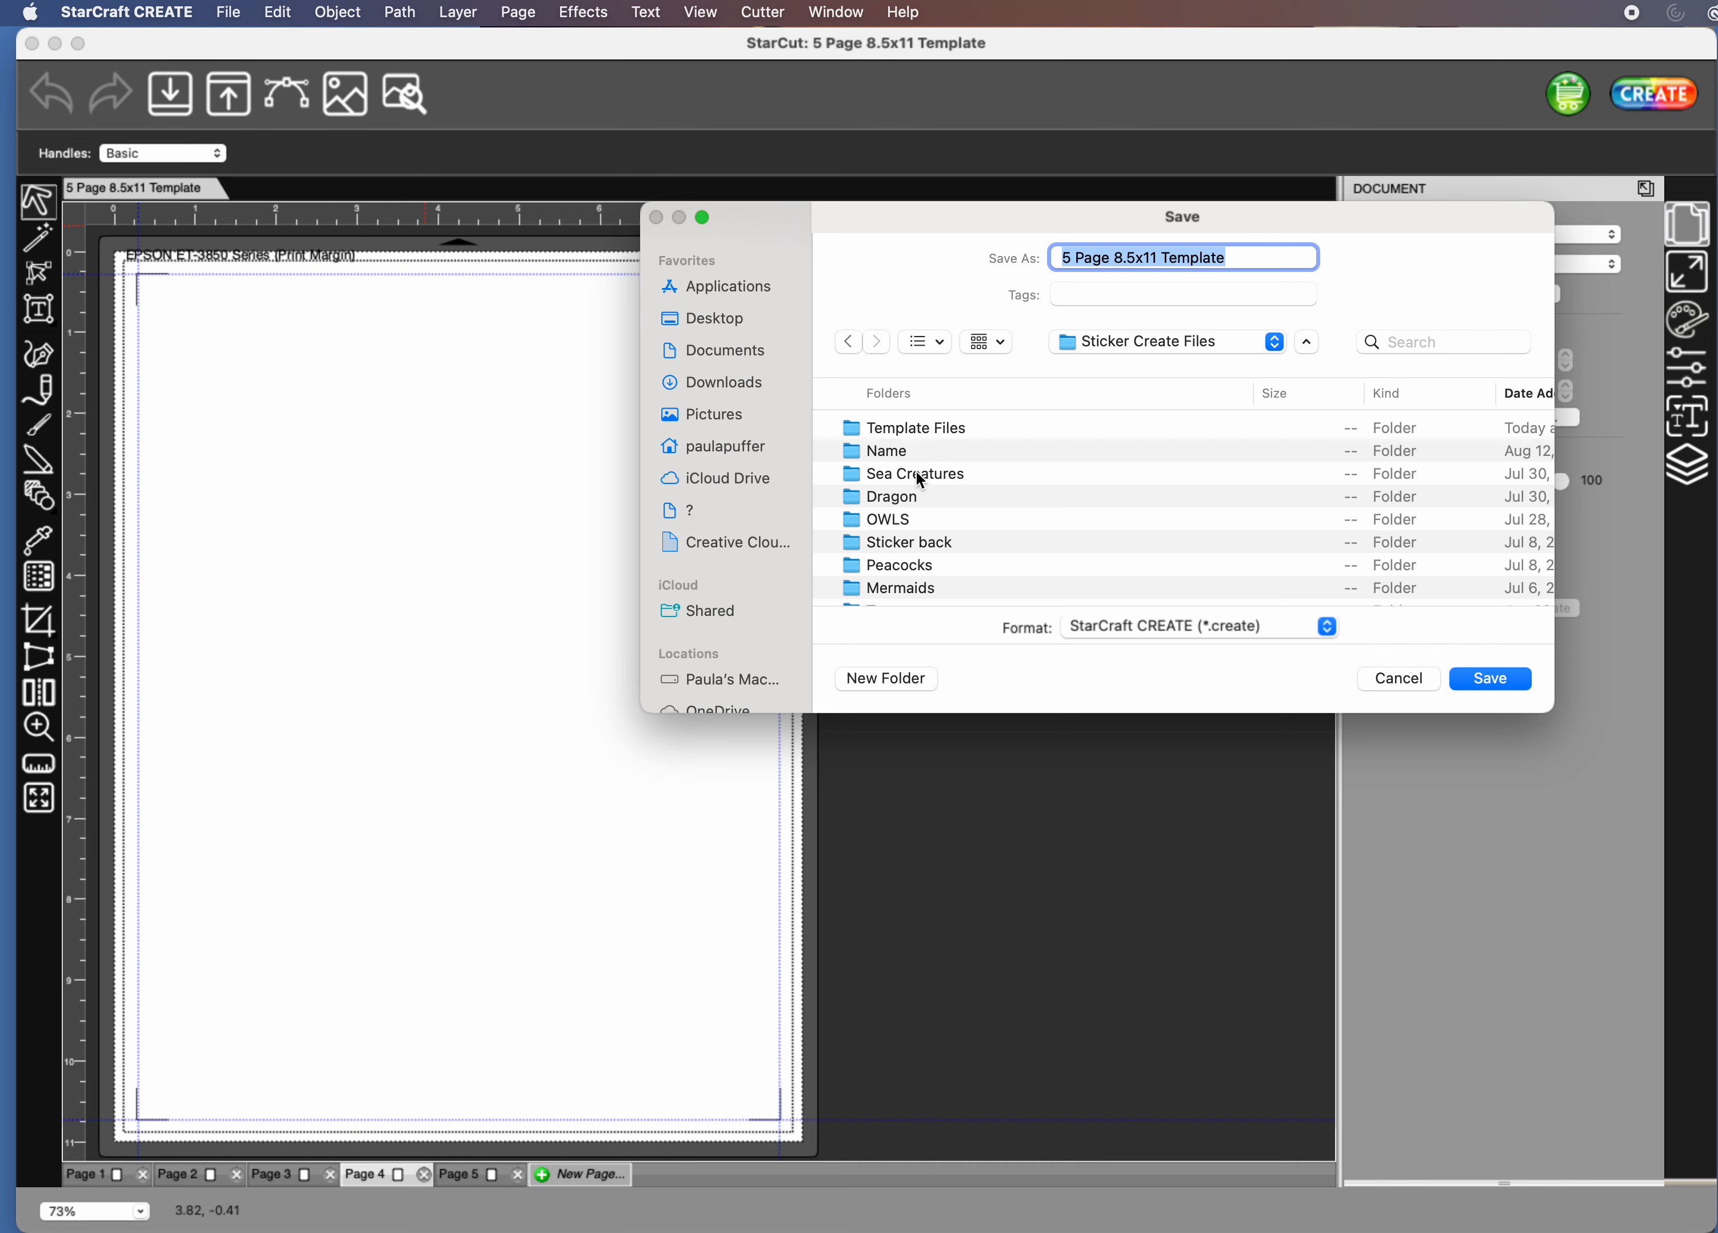
double_click(916, 471)
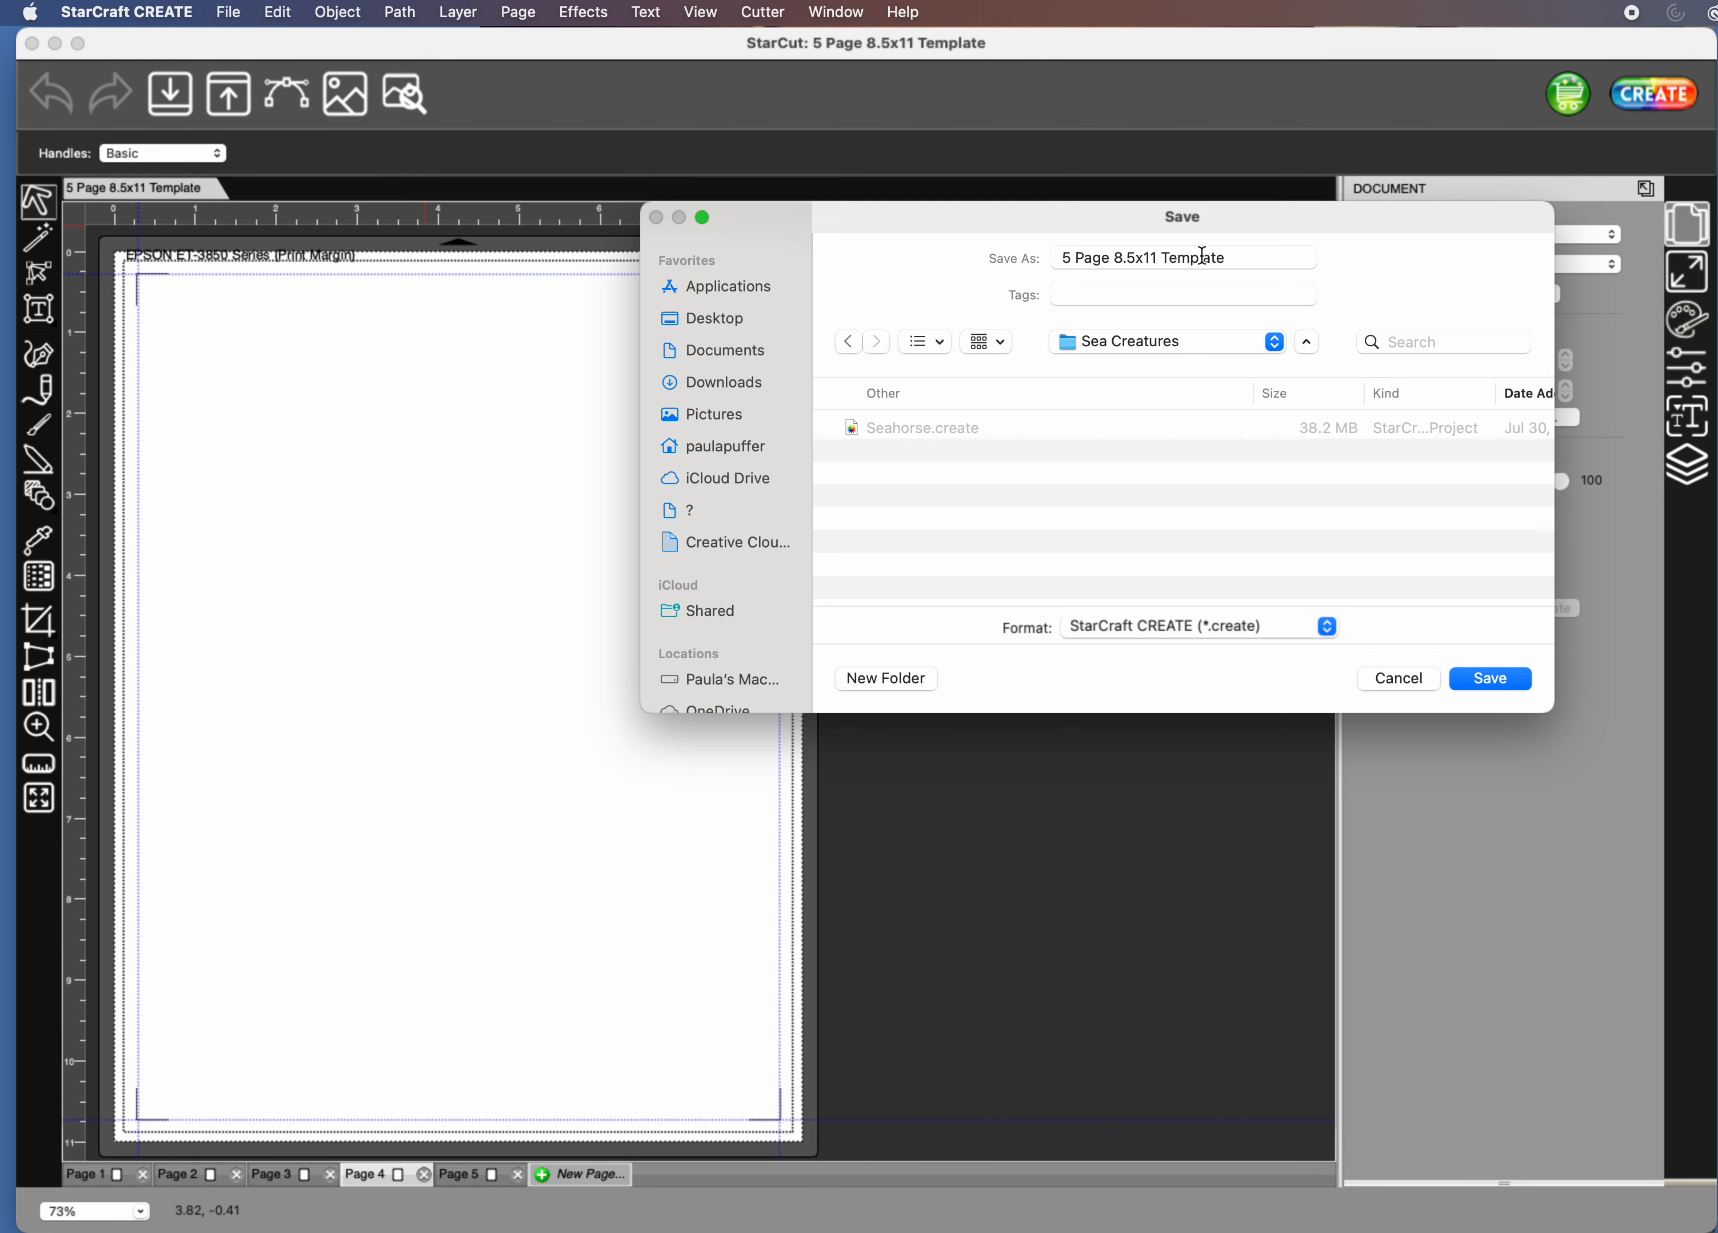
left_click(974, 247)
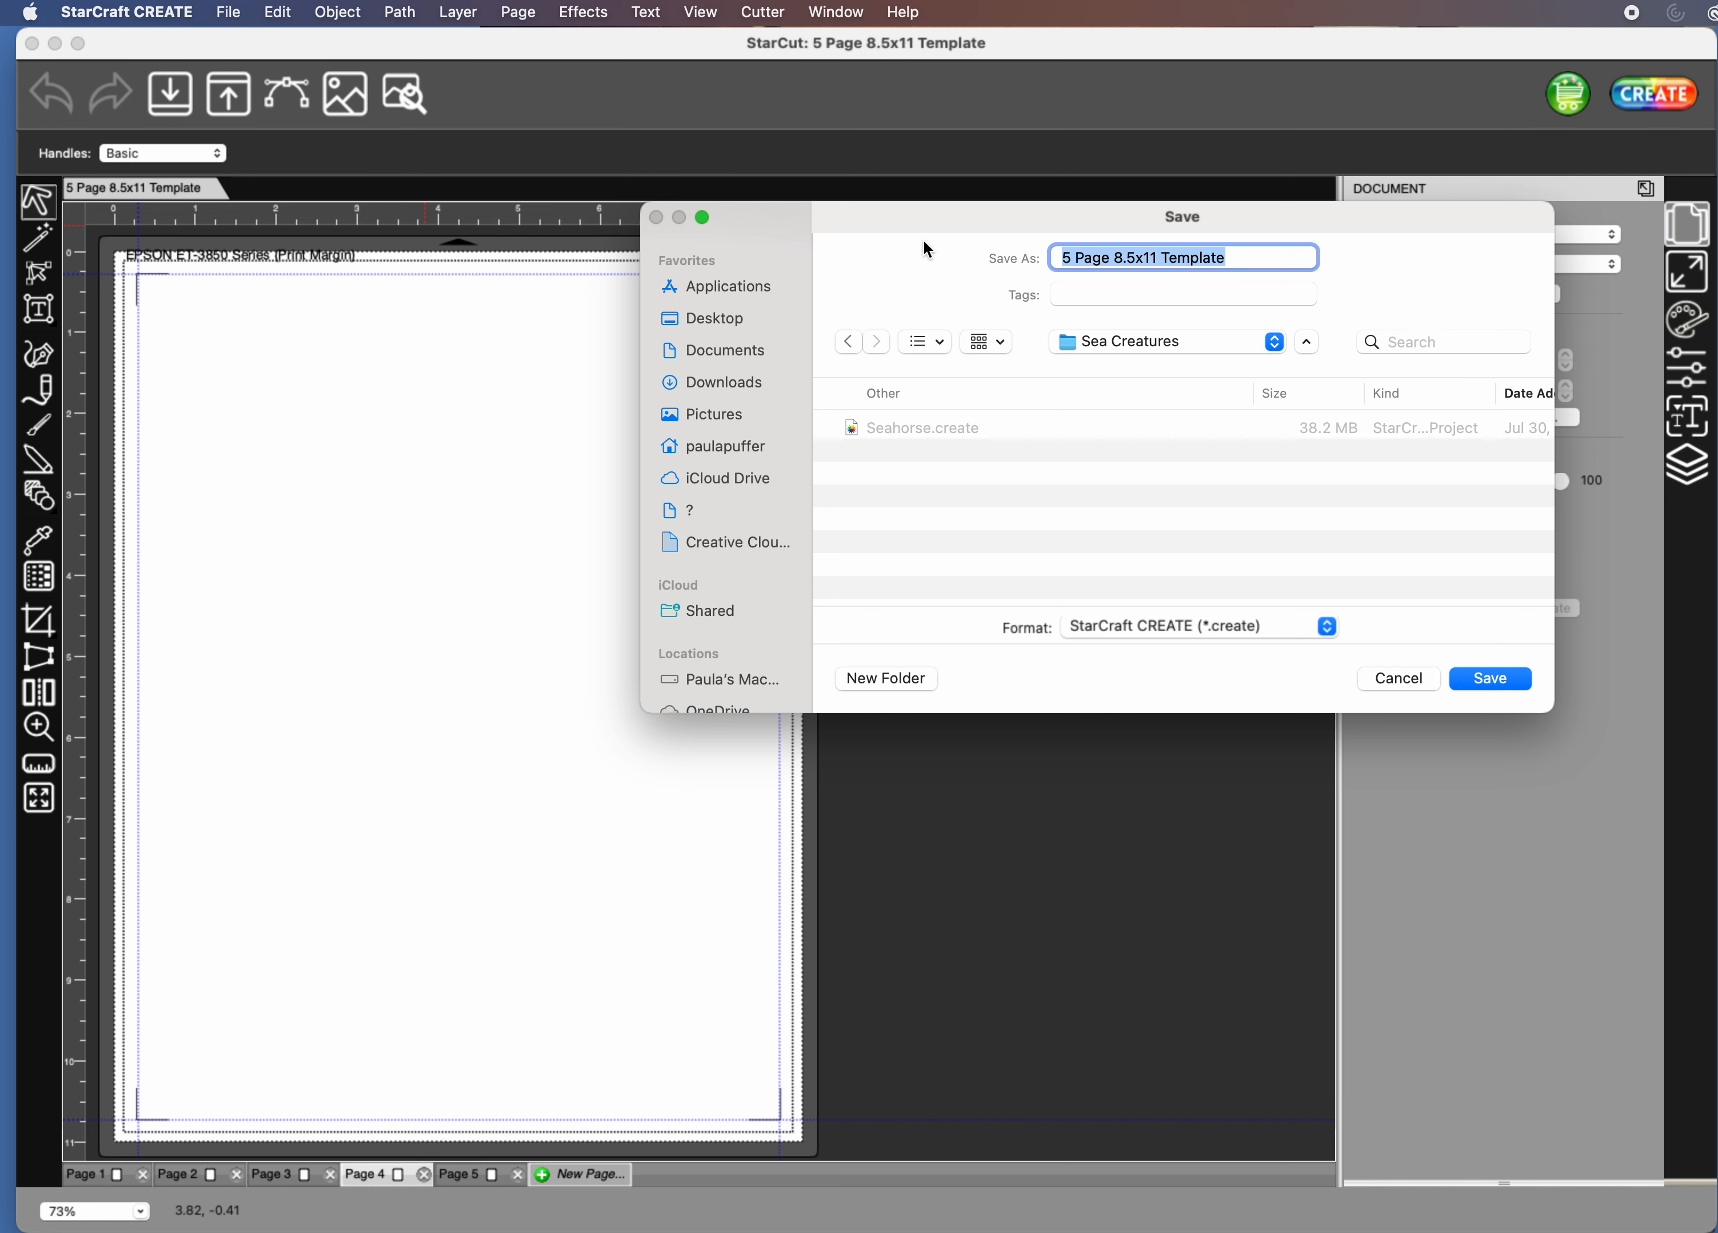
type("Seaweed")
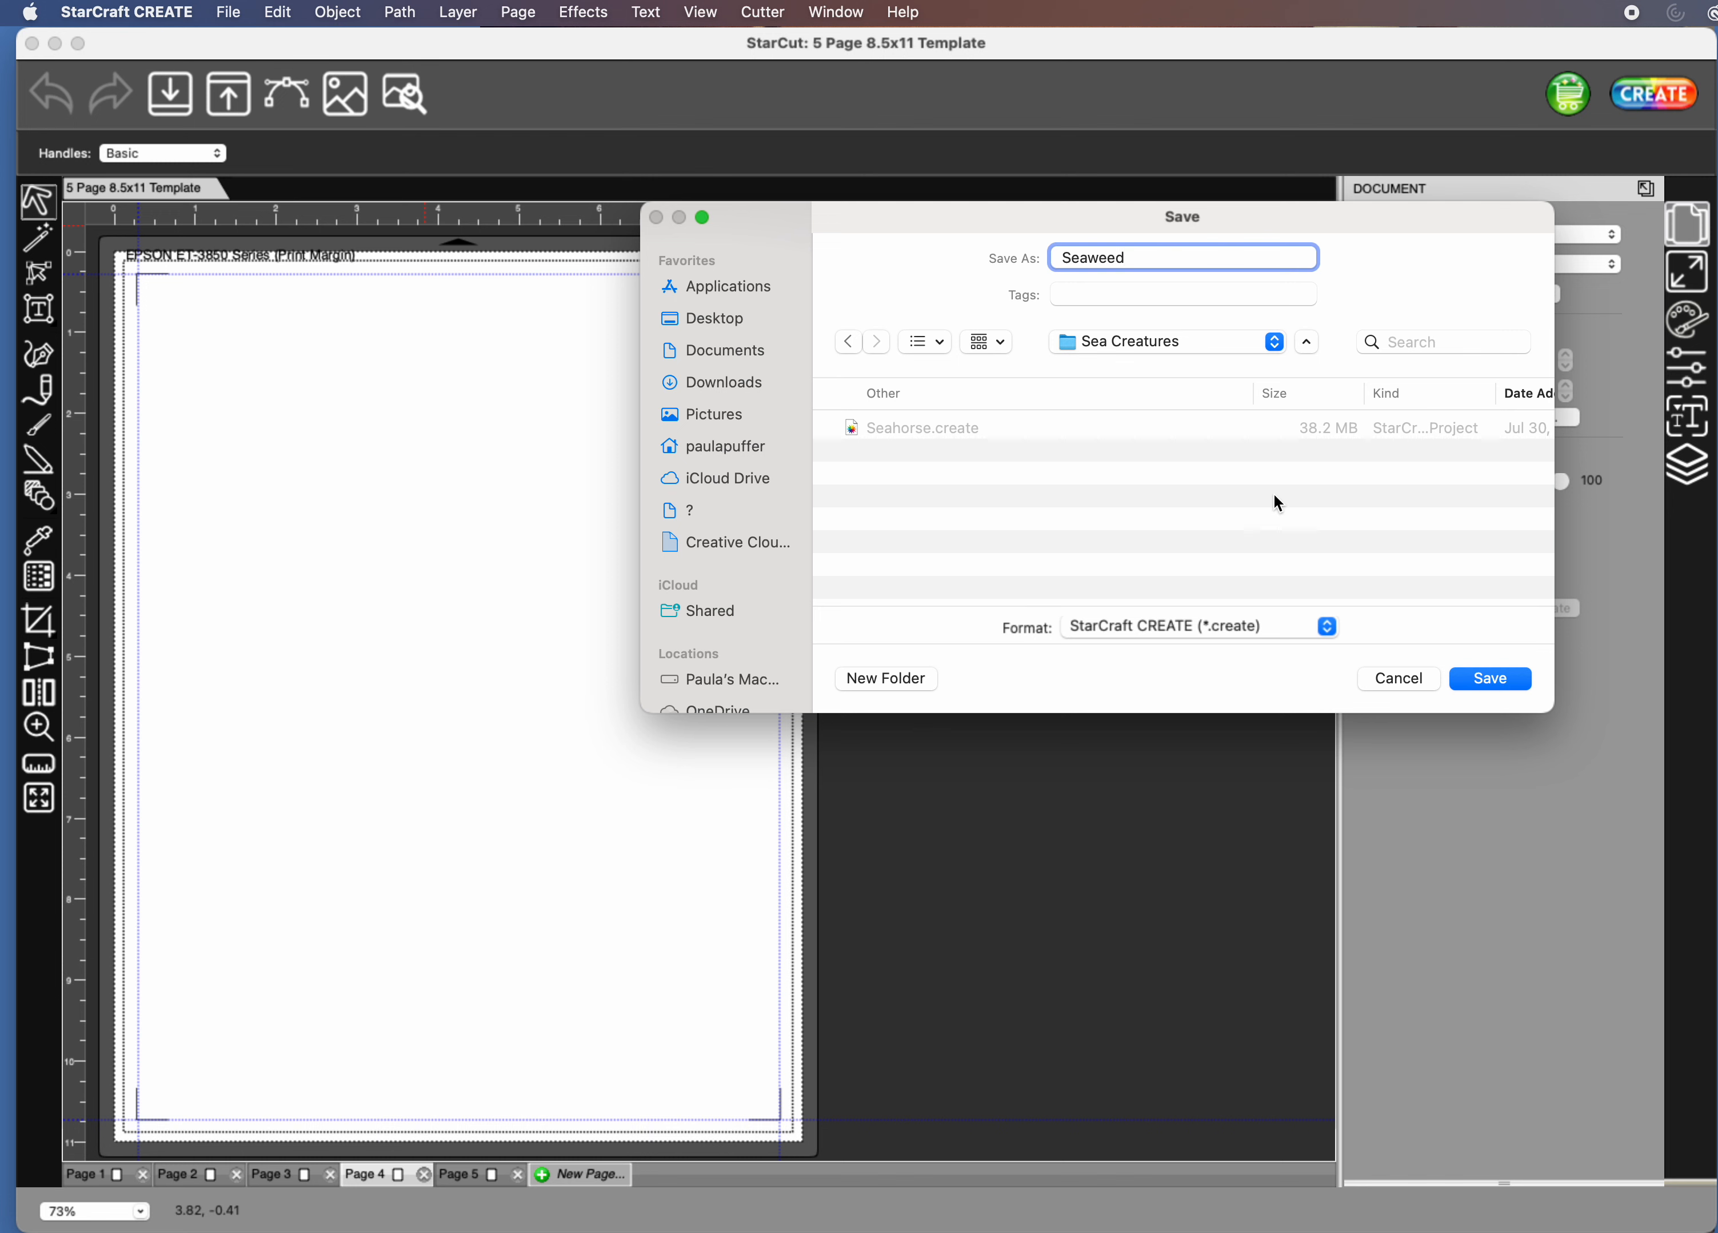
left_click(1482, 681)
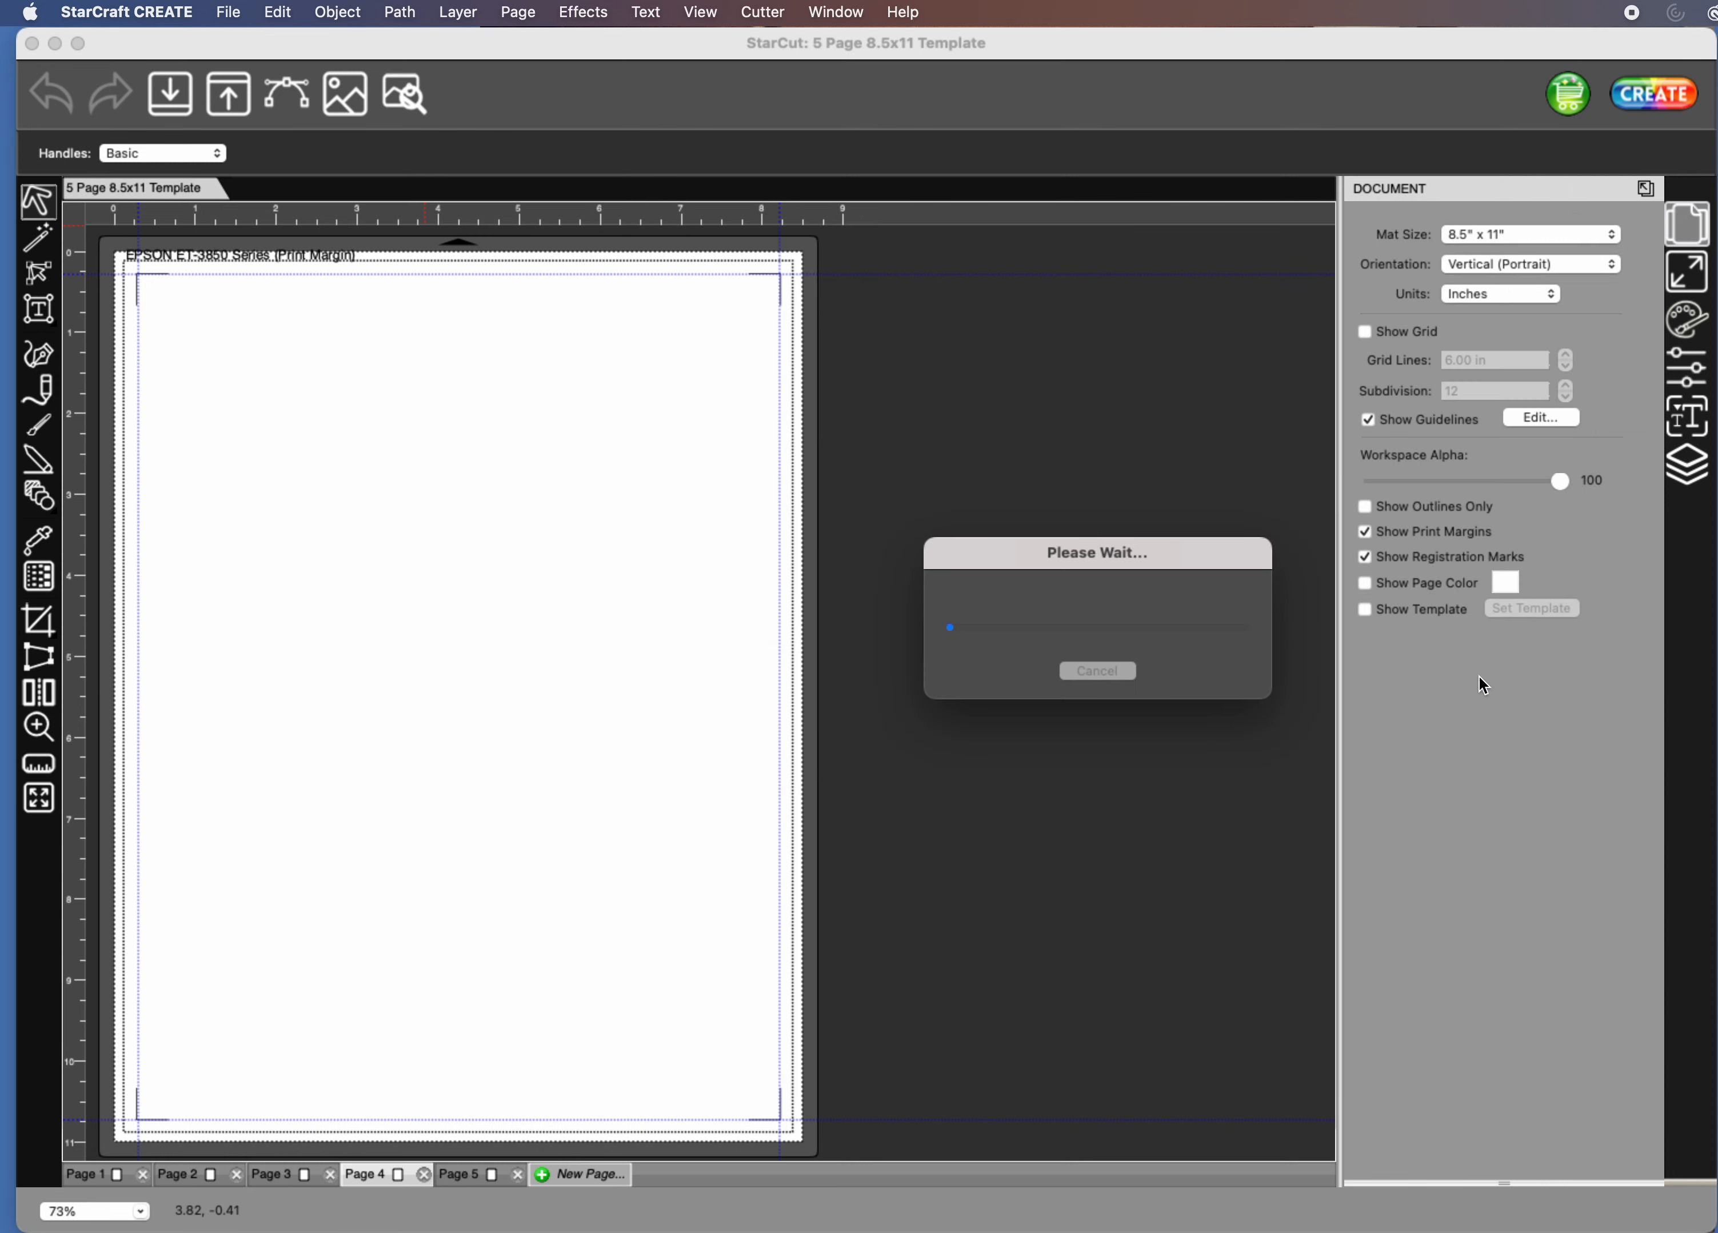